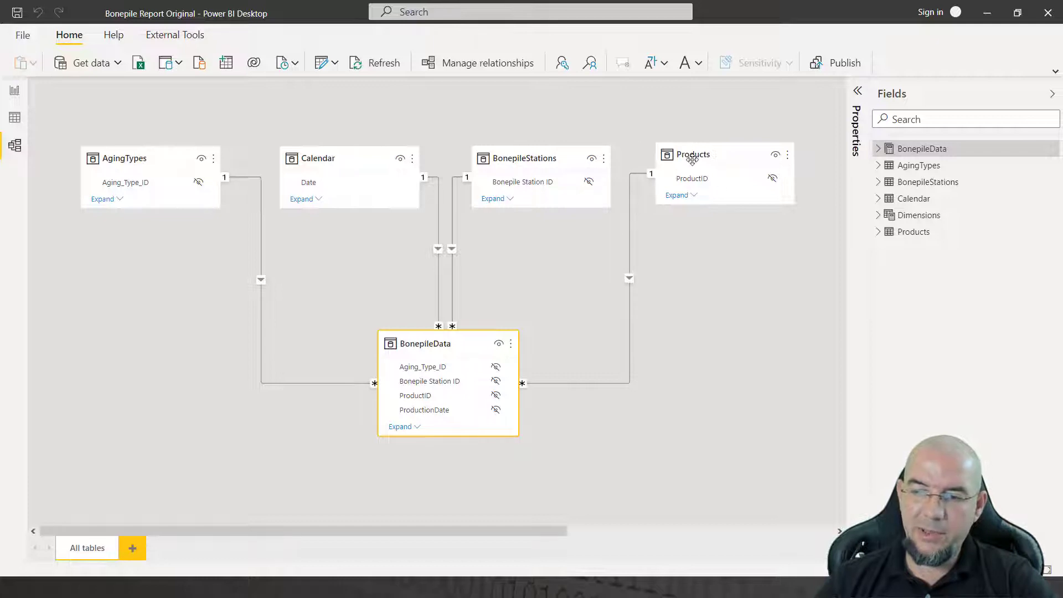
{"action": "mouse_move", "coordinate": [463, 348]}
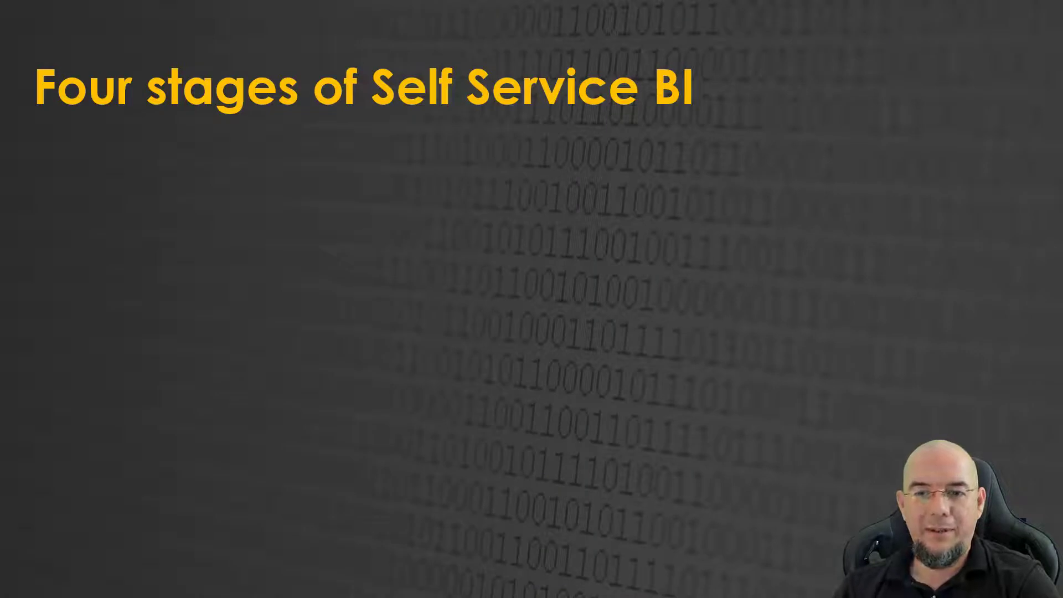
{"action": "left_click", "coordinate": [333, 217]}
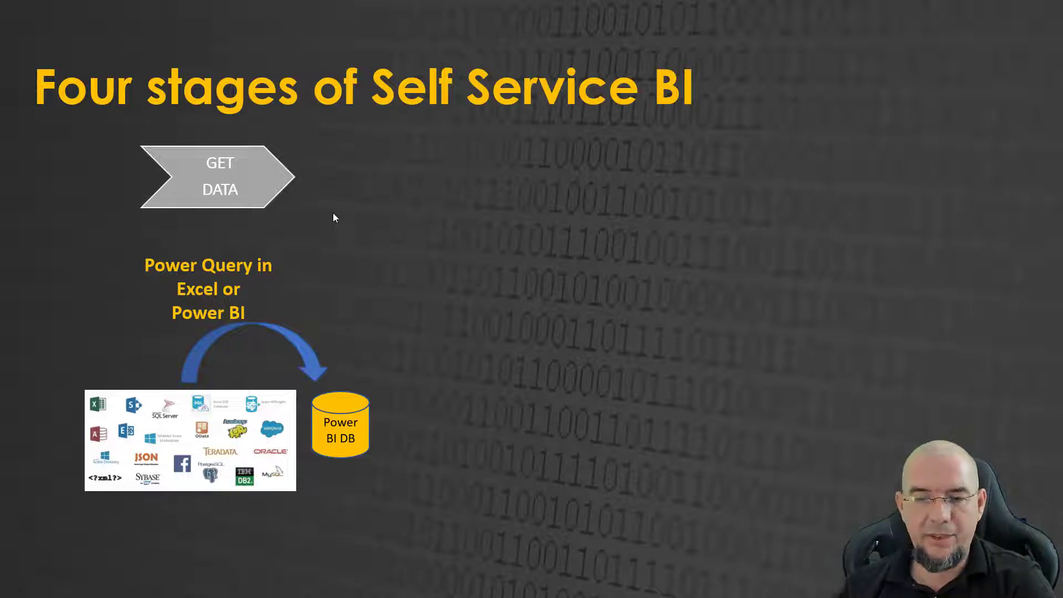
{"action": "key", "text": "Right"}
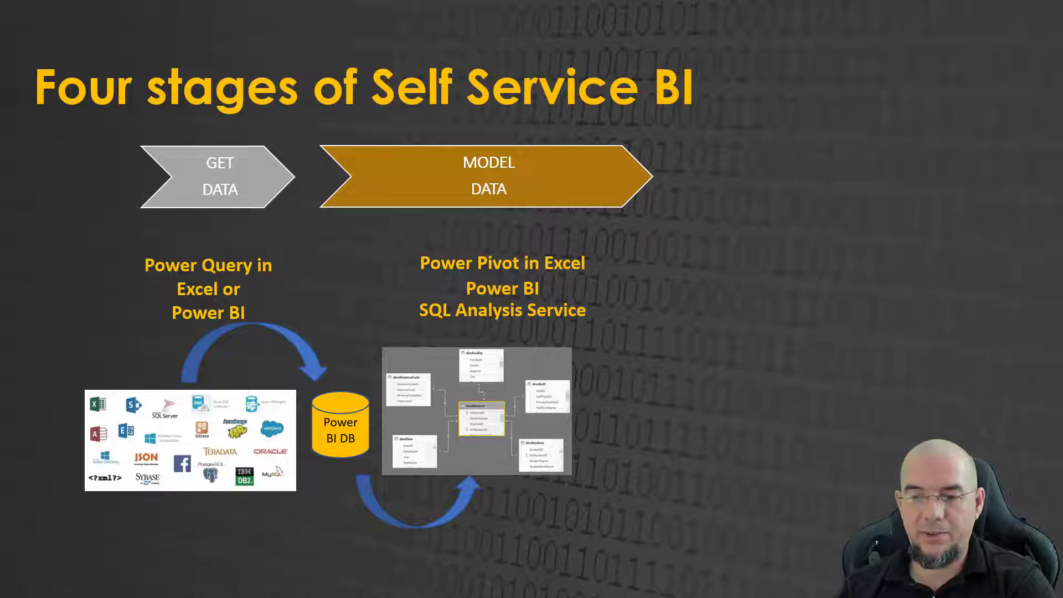
{"action": "key", "text": "Right"}
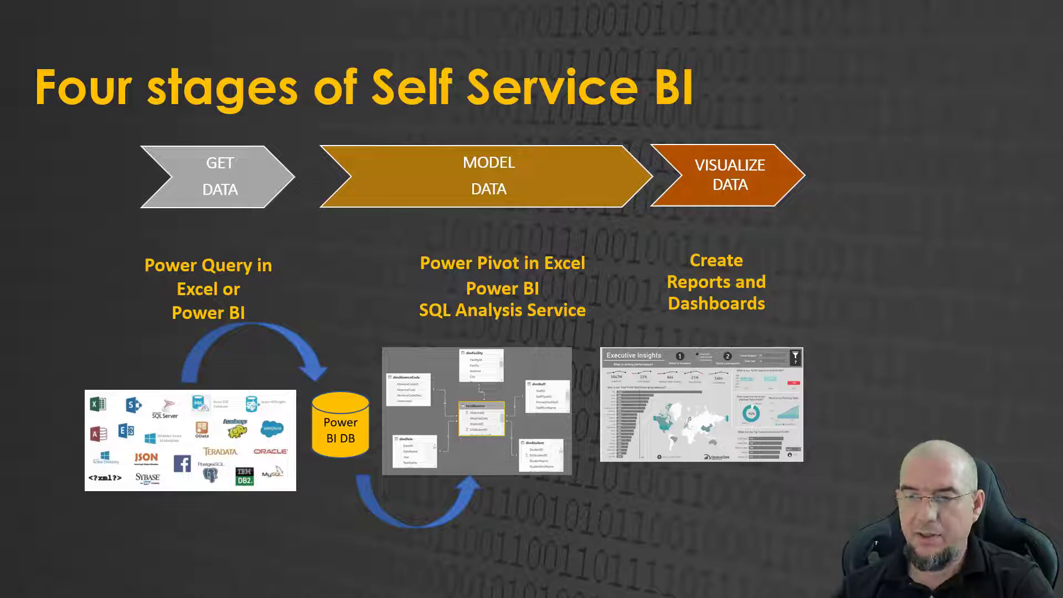
{"action": "key", "text": "Right"}
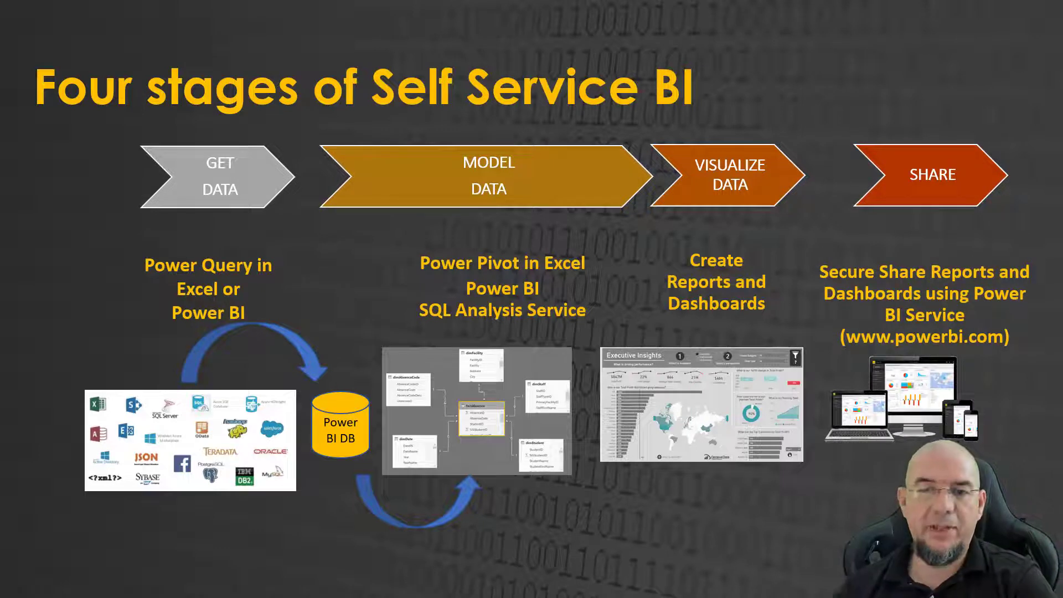
Switch to the Power BI Desktop report and examine the Bonepile Quantity measure's formula, including its LastDateWithLineage filter.
{"action": "key", "text": "alt+Tab"}
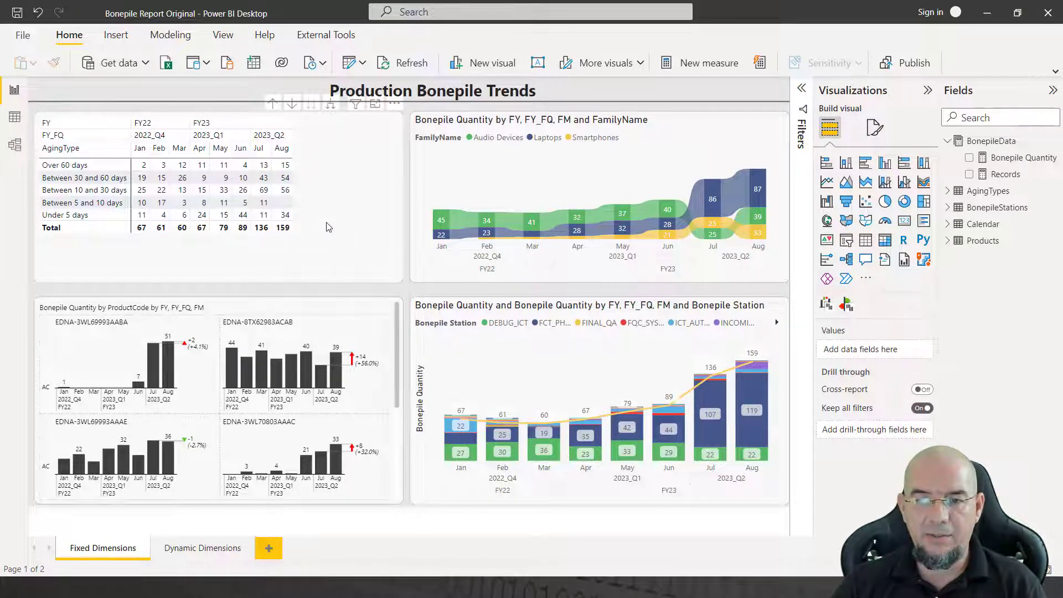
{"action": "left_click", "coordinate": [1008, 160]}
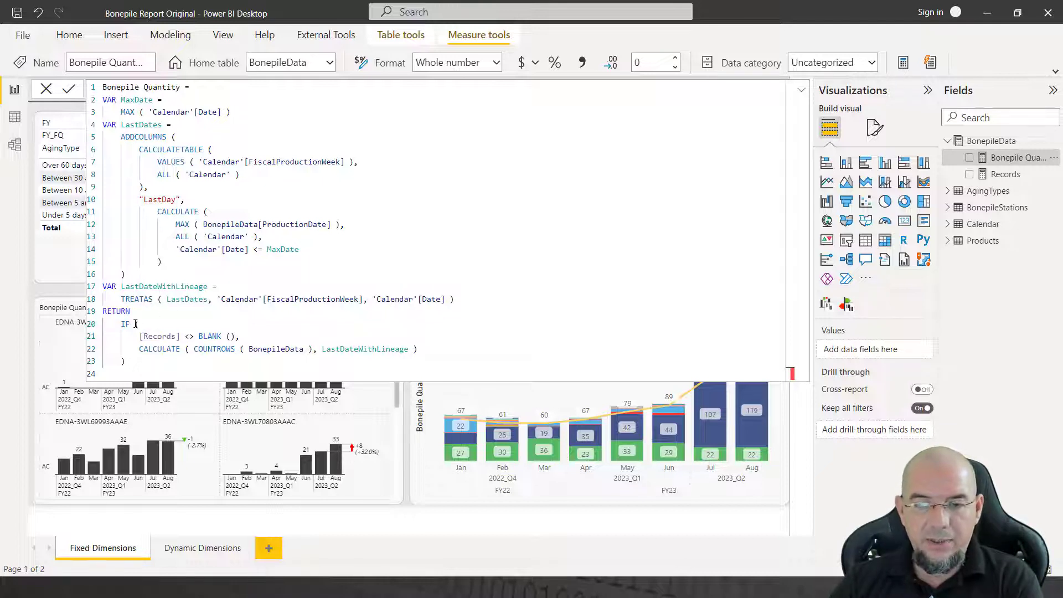
{"action": "left_click_drag", "start_coordinate": [324, 349], "coordinate": [408, 352]}
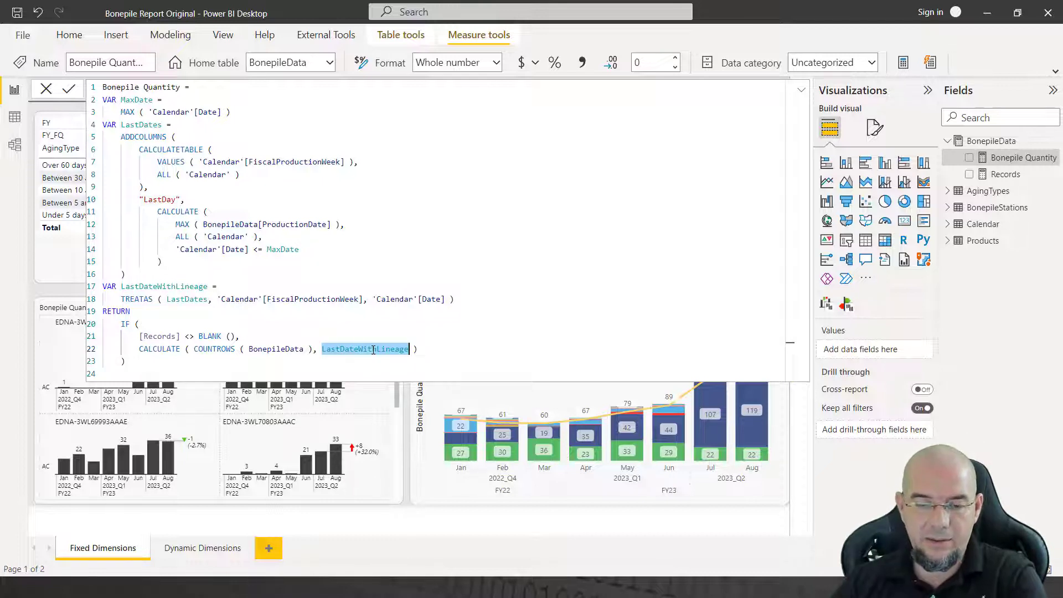
{"action": "key", "text": "Escape"}
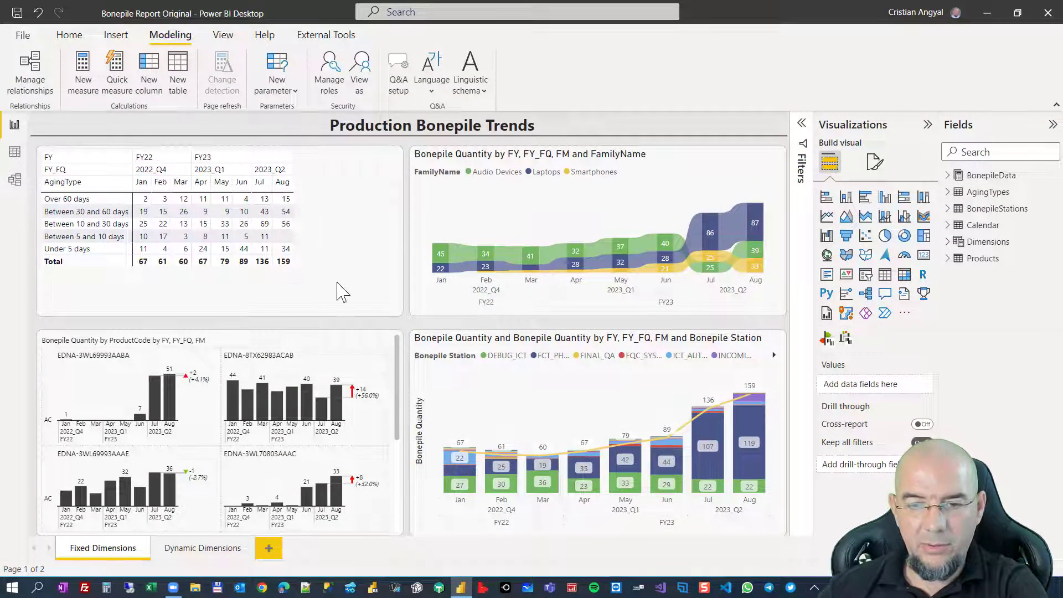
View the AgingType matrix in focus mode, expand its columns to weeks and dates, and examine the last days of March 2022.
{"action": "left_click", "coordinate": [323, 211]}
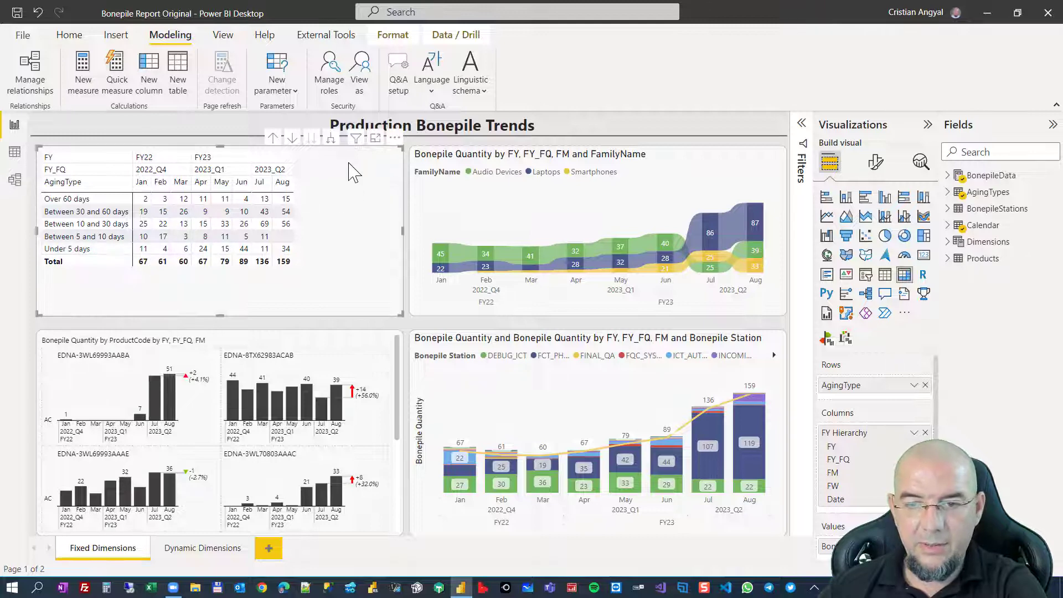
{"action": "left_click", "coordinate": [375, 137]}
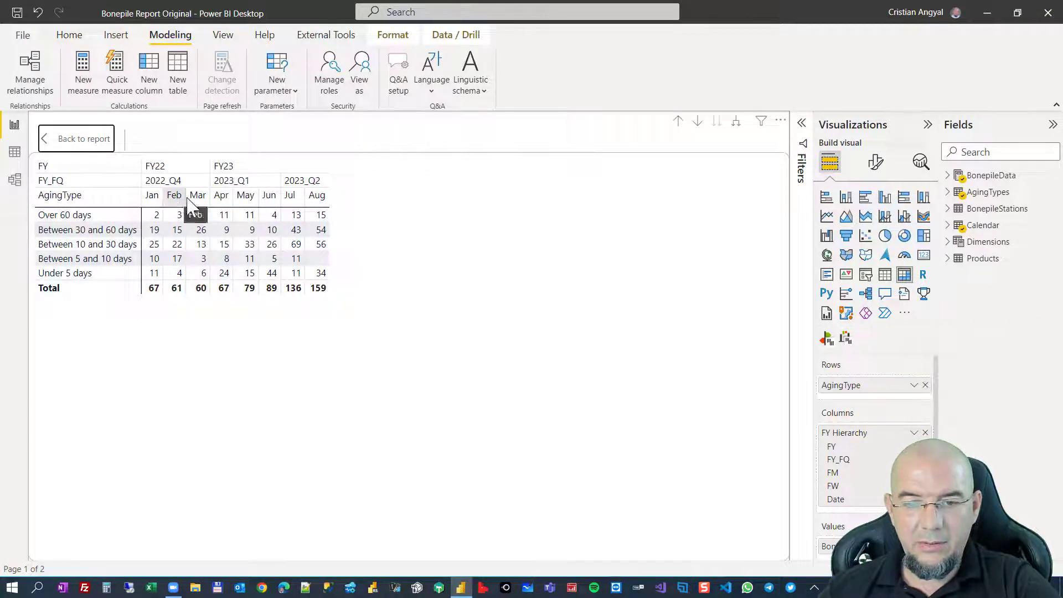
{"action": "left_click", "coordinate": [736, 121]}
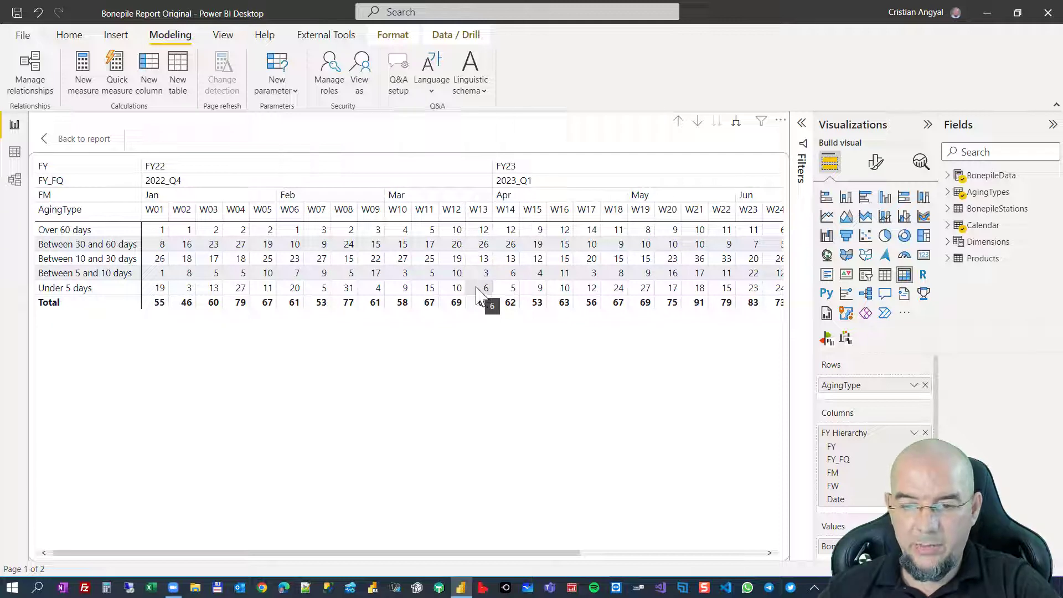
{"action": "left_click", "coordinate": [735, 121]}
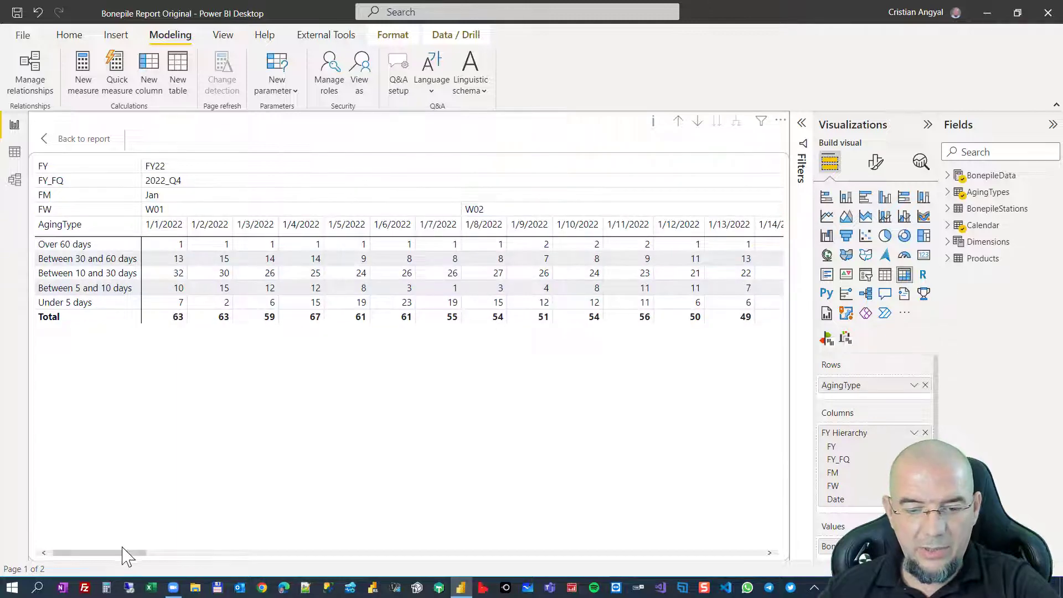
{"action": "left_click_drag", "start_coordinate": [119, 553], "coordinate": [695, 545]}
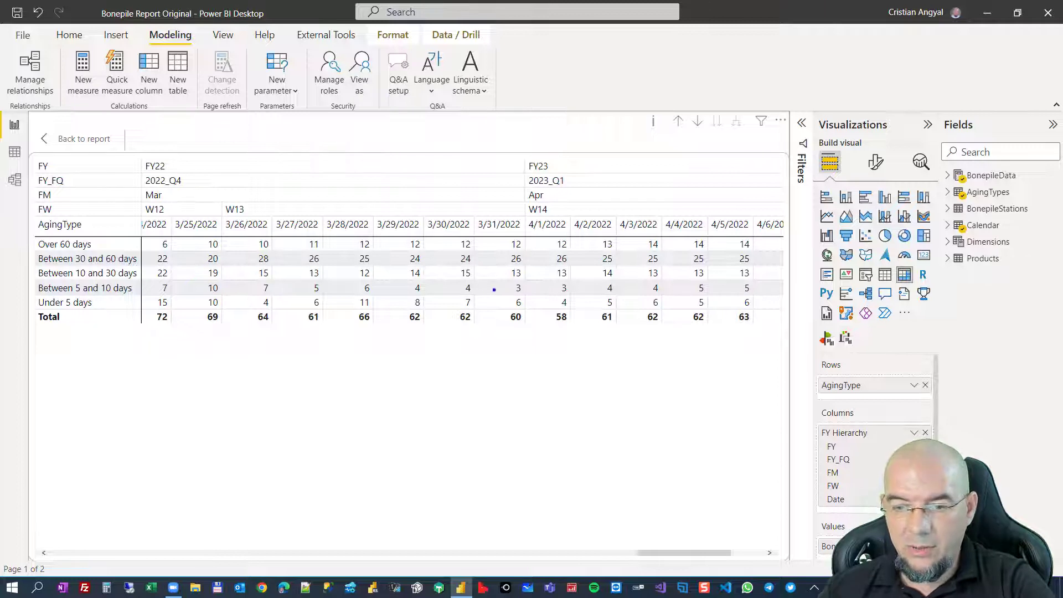
{"action": "left_click_drag", "start_coordinate": [477, 288], "coordinate": [531, 316]}
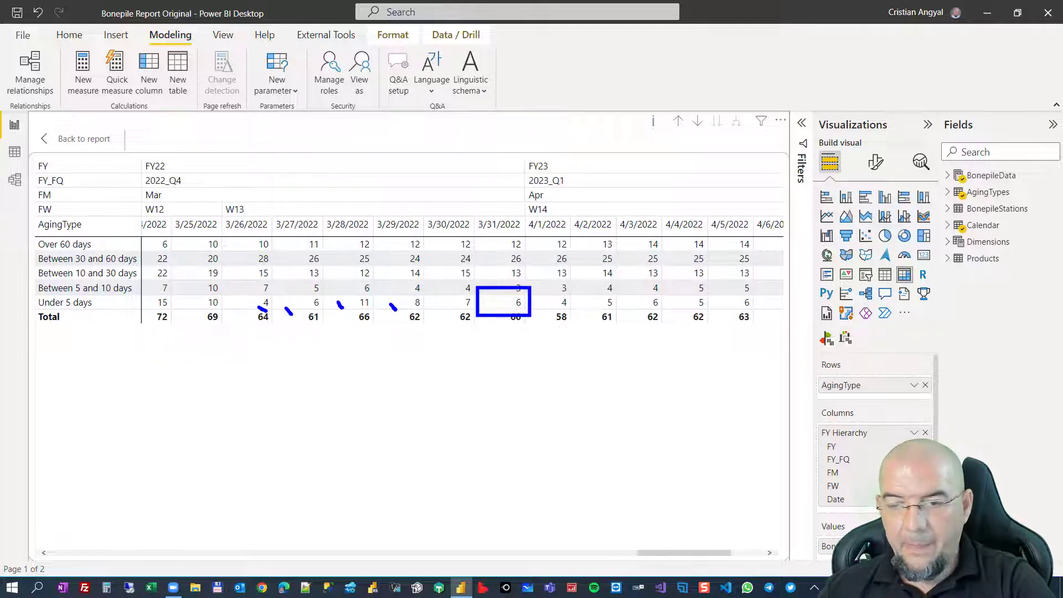
{"action": "key", "text": "Escape"}
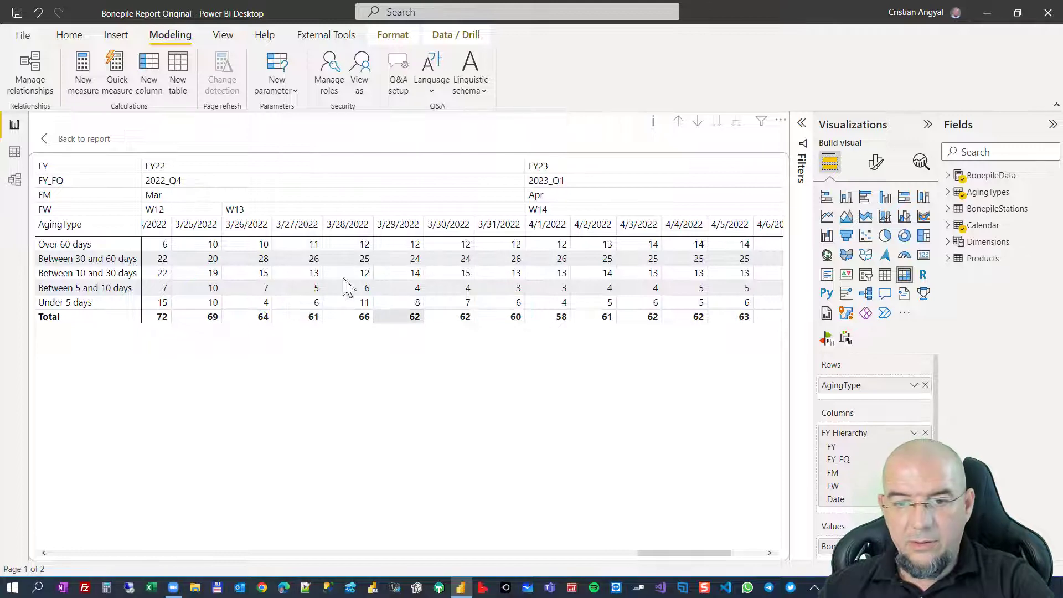
Return to the report page and drill the AgingType matrix back up to month level.
{"action": "left_click", "coordinate": [98, 139]}
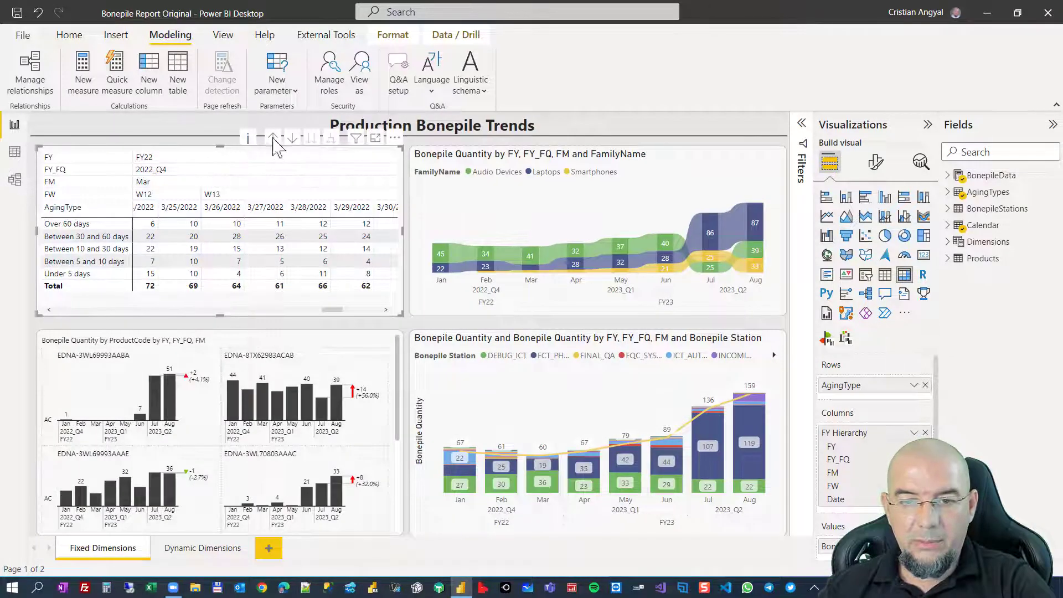
{"action": "left_click", "coordinate": [272, 138]}
{"action": "left_click", "coordinate": [273, 139]}
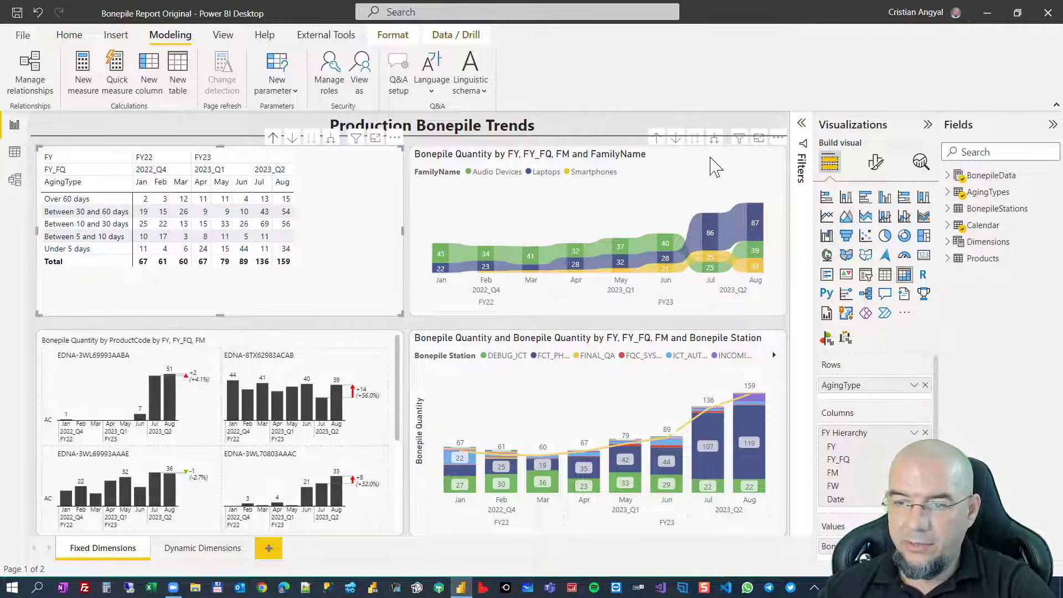
Expand the FamilyName ribbon chart to fiscal weeks and drill it back up to months.
{"action": "left_click", "coordinate": [714, 138]}
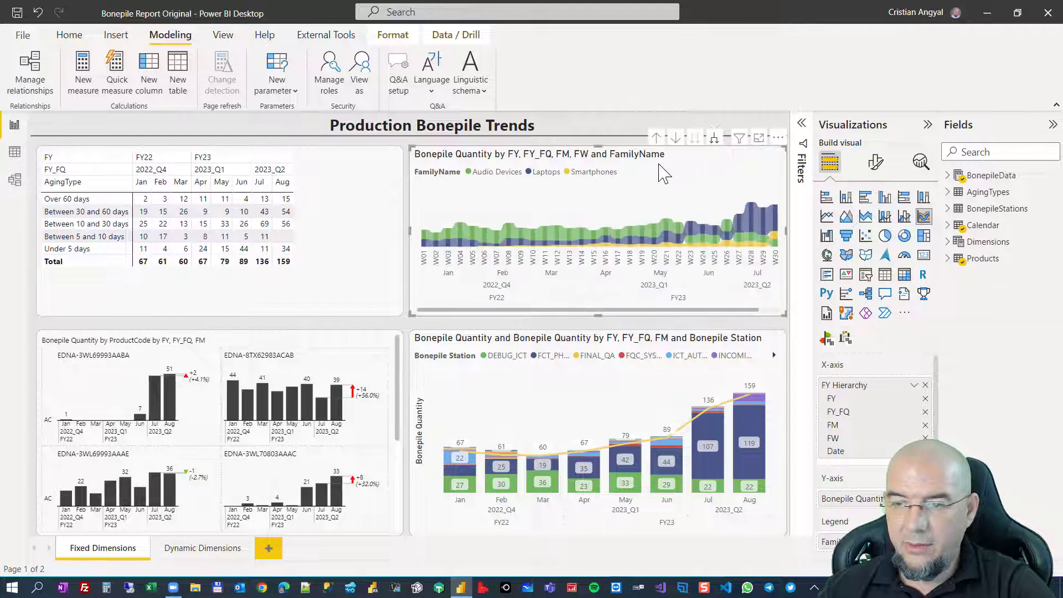
{"action": "left_click", "coordinate": [656, 138]}
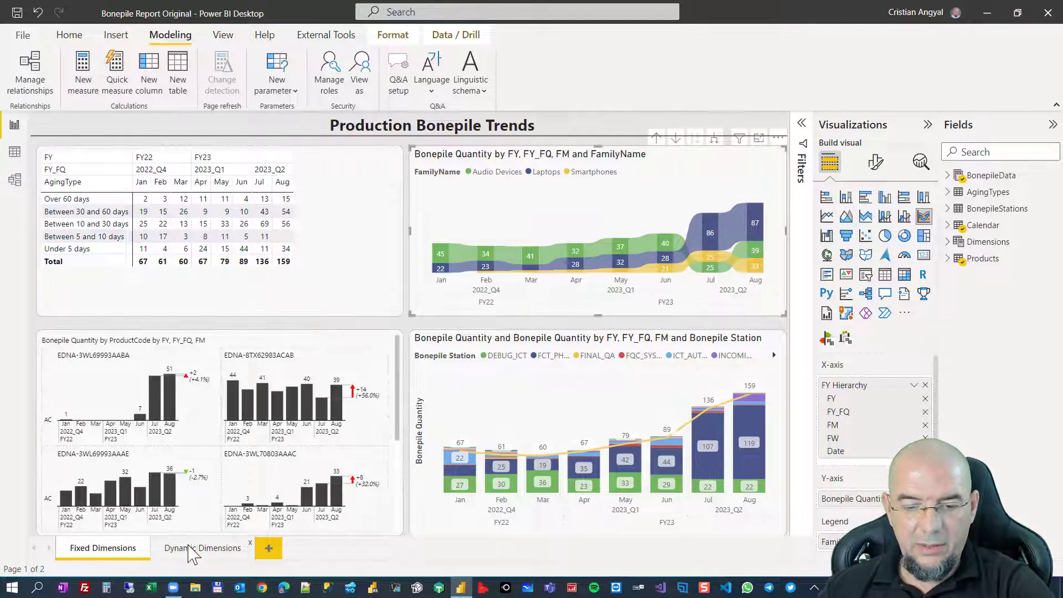
Show the Dynamic Dimensions report page and check which types of new parameter can be created.
{"action": "left_click", "coordinate": [190, 550]}
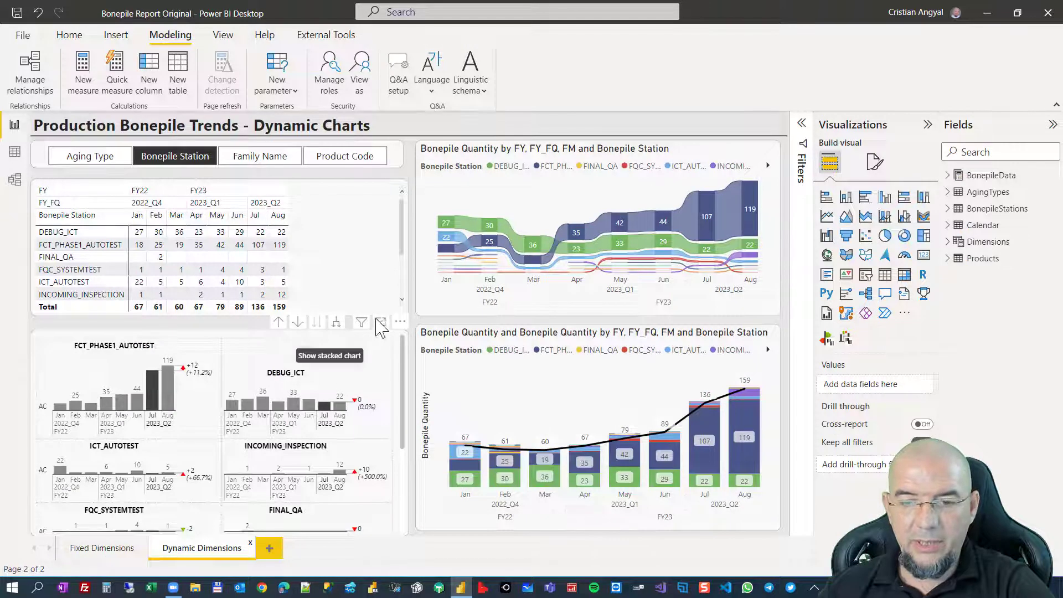
{"action": "left_click", "coordinate": [295, 92]}
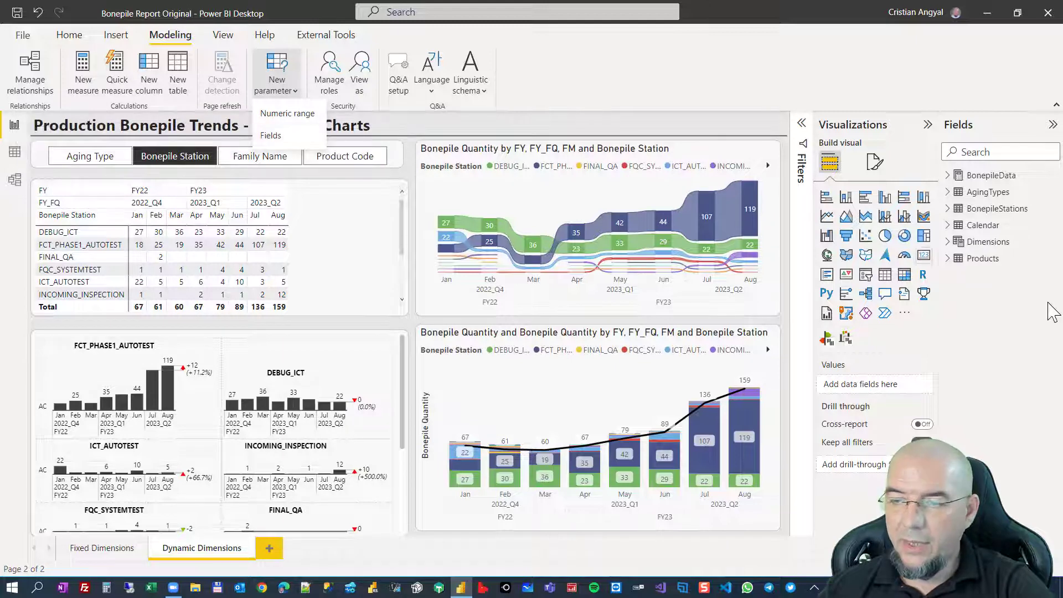
{"action": "left_click", "coordinate": [983, 243]}
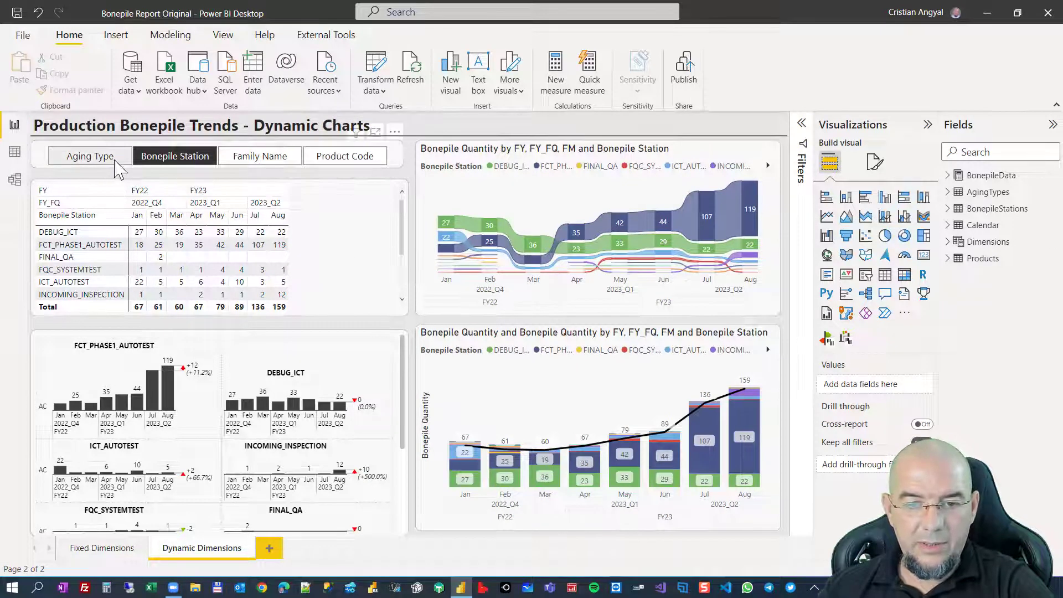
Switch the dynamic charts to Aging Type and back to Bonepile Station.
{"action": "left_click", "coordinate": [90, 156]}
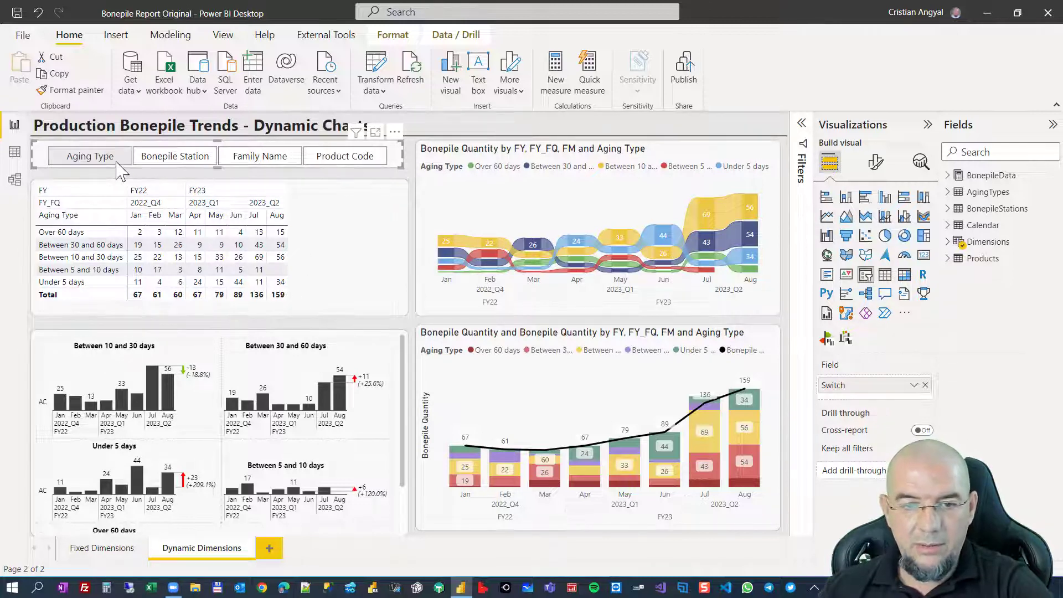
{"action": "left_click", "coordinate": [174, 161]}
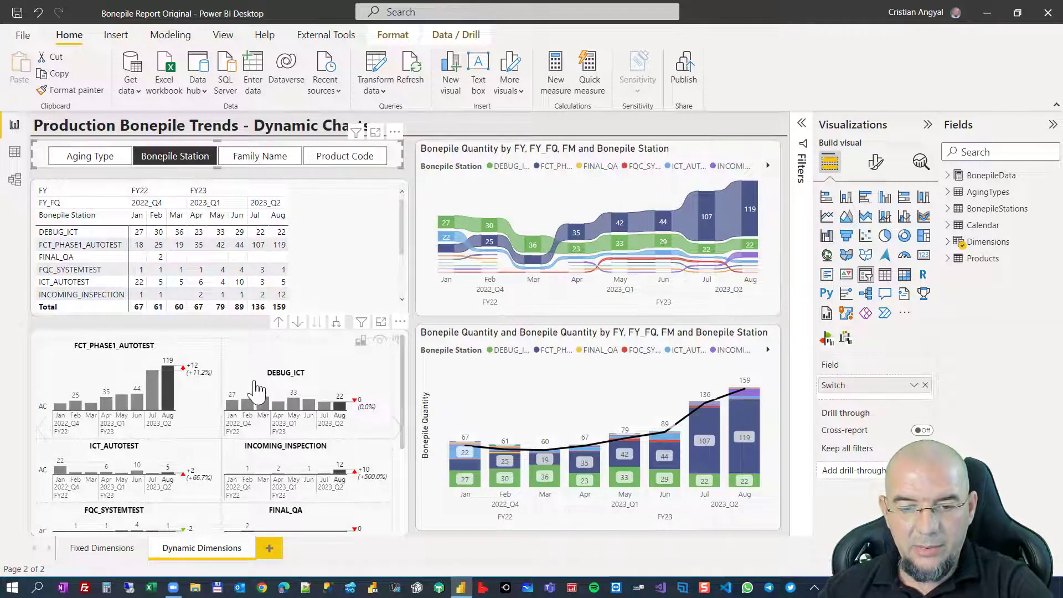
Look through the Bonepile Station small multiples, expand them one level in the date hierarchy and drill back up.
{"action": "scroll", "coordinate": [288, 431], "scroll_direction": "down", "scroll_amount": 3}
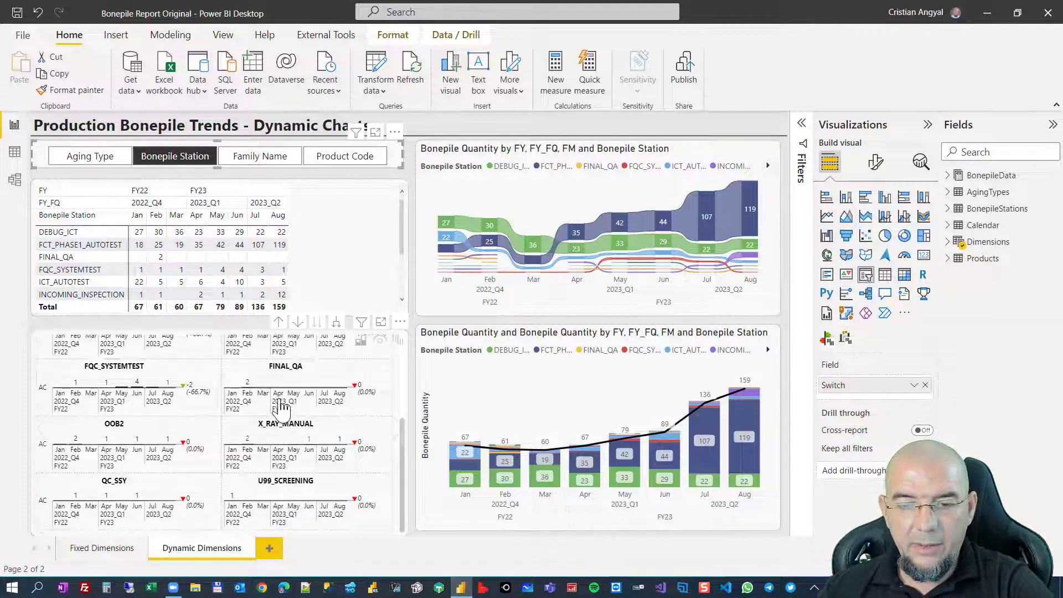
{"action": "scroll", "coordinate": [288, 409], "scroll_direction": "up", "scroll_amount": 5}
{"action": "left_click", "coordinate": [336, 323]}
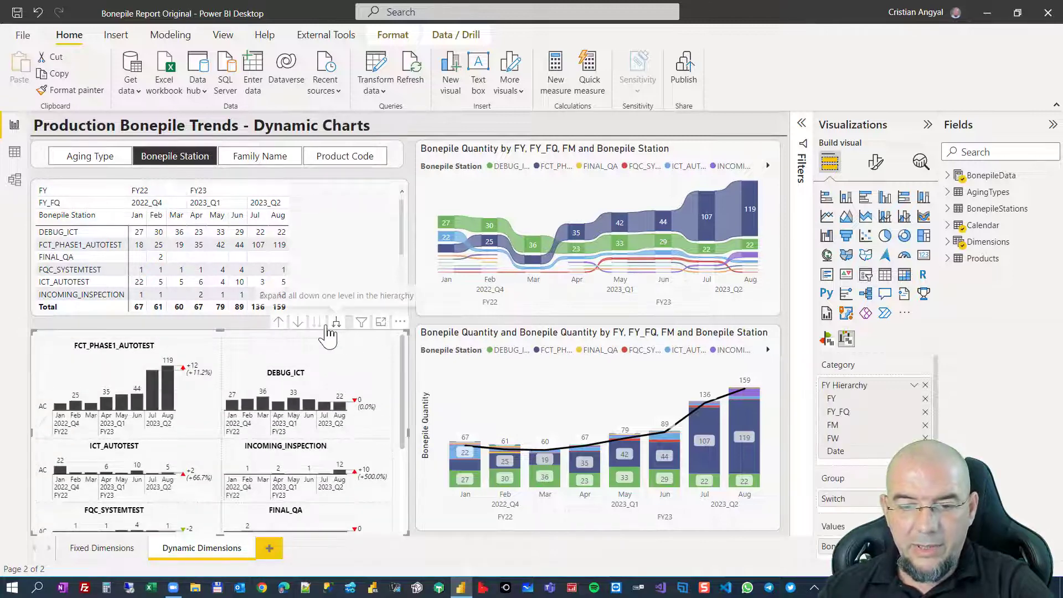
{"action": "left_click", "coordinate": [280, 322]}
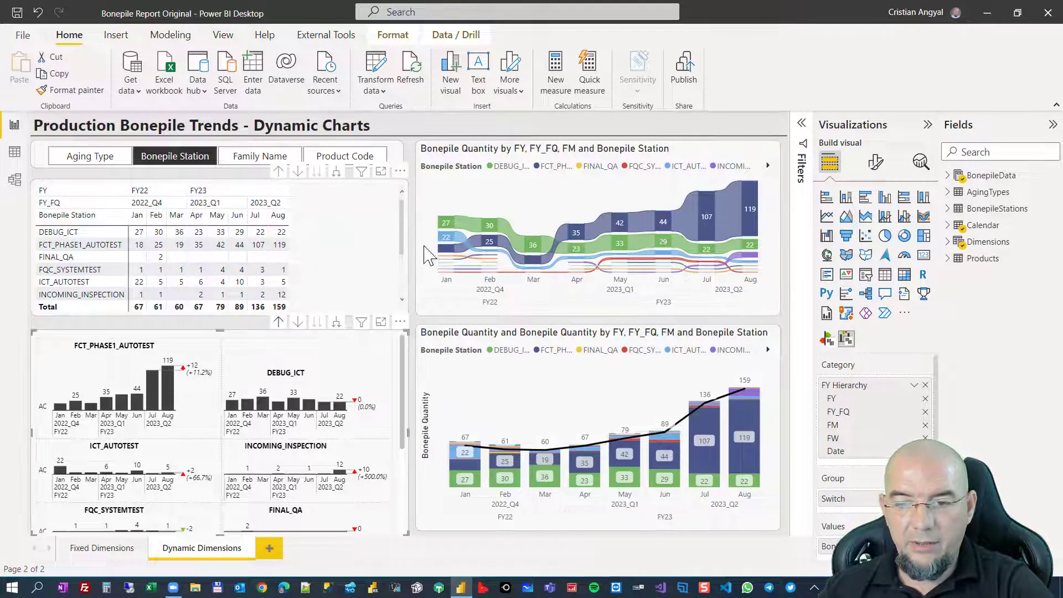
Switch the dynamic charts to Family Name and return them to Bonepile Station.
{"action": "left_click", "coordinate": [285, 157]}
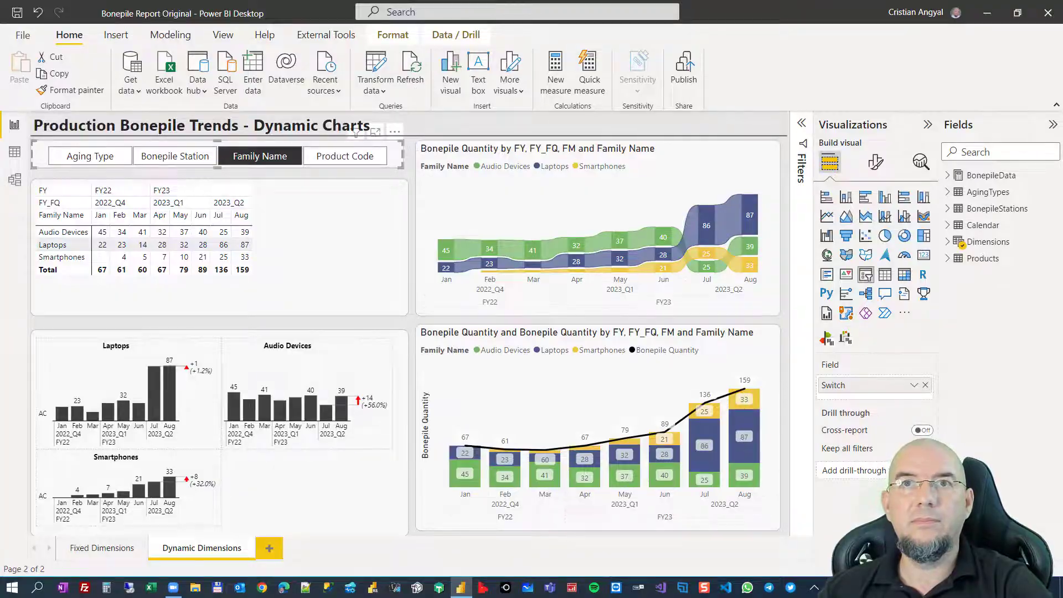
{"action": "left_click", "coordinate": [175, 156]}
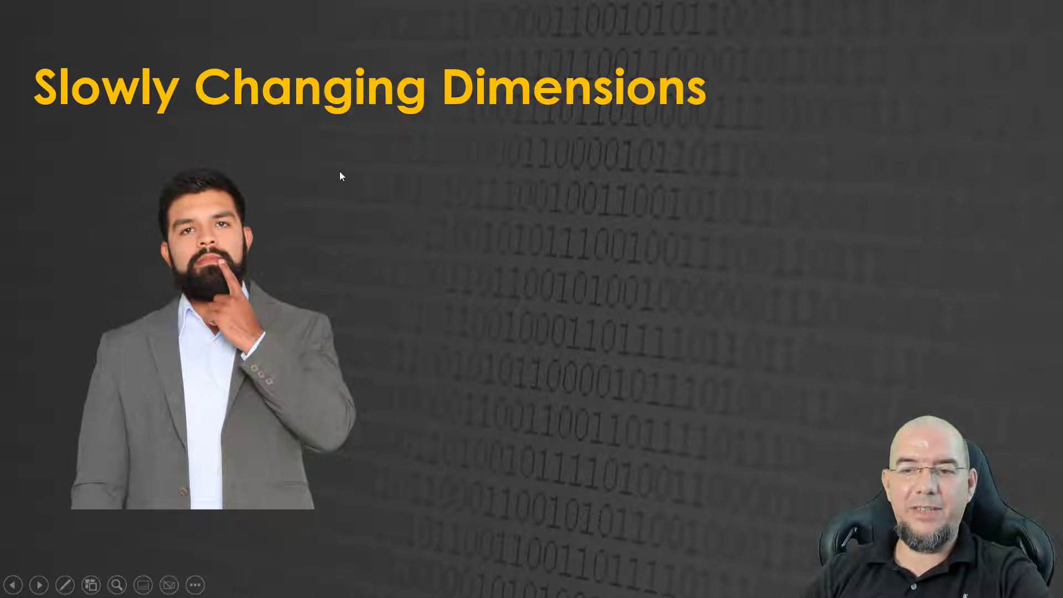
{"action": "left_click", "coordinate": [339, 172]}
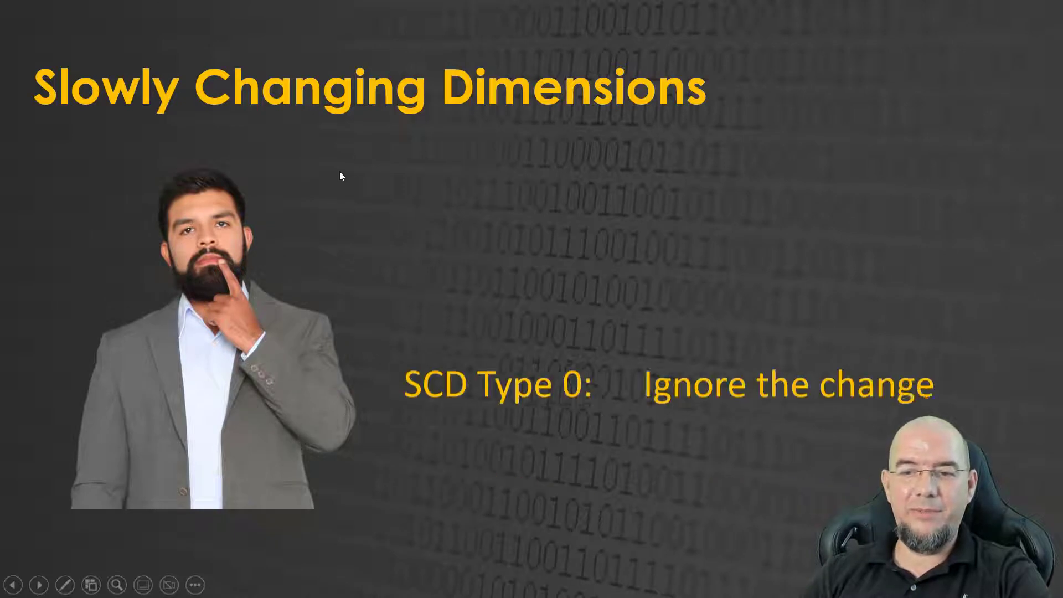
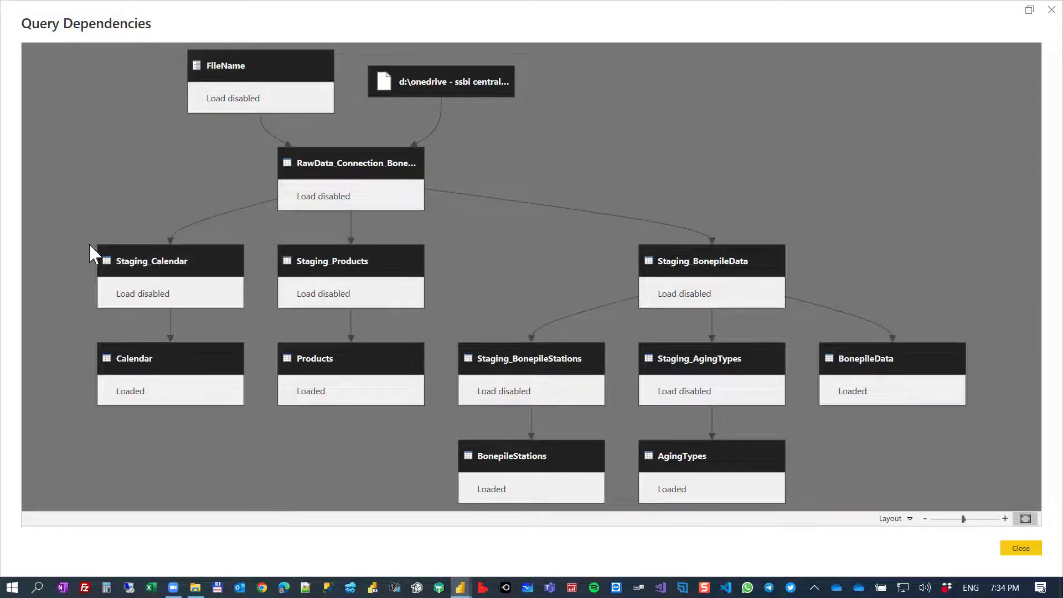
Examine the staging queries and the queries derived from Staging_BonepileData in the Query Dependencies diagram.
{"action": "mouse_move", "coordinate": [75, 230]}
{"action": "left_mouse_down"}
{"action": "mouse_move", "coordinate": [391, 318]}
{"action": "mouse_move", "coordinate": [857, 324]}
{"action": "left_mouse_up"}
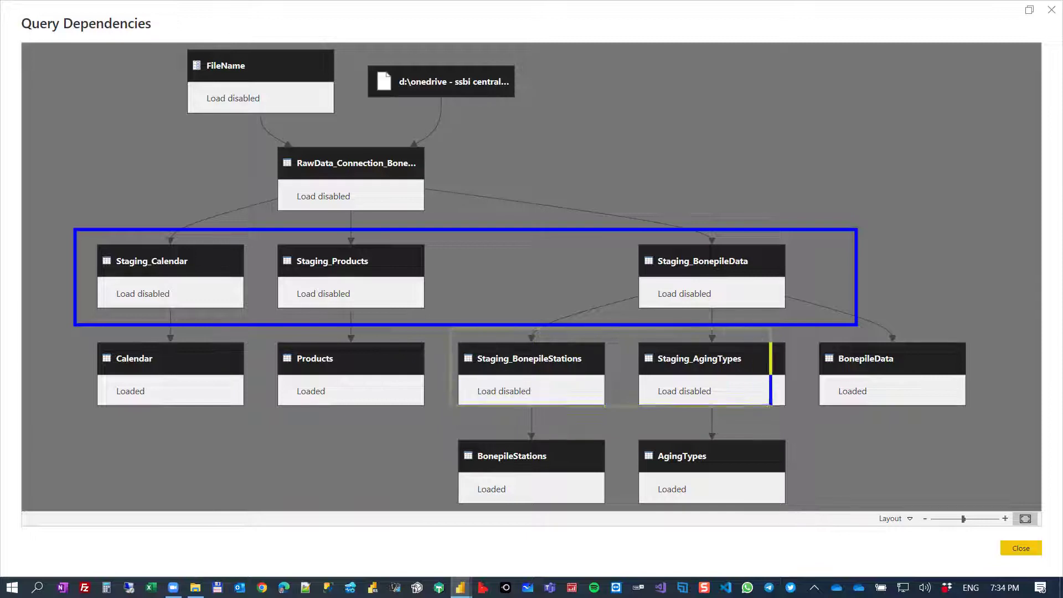
{"action": "left_click_drag", "start_coordinate": [450, 328], "coordinate": [996, 421]}
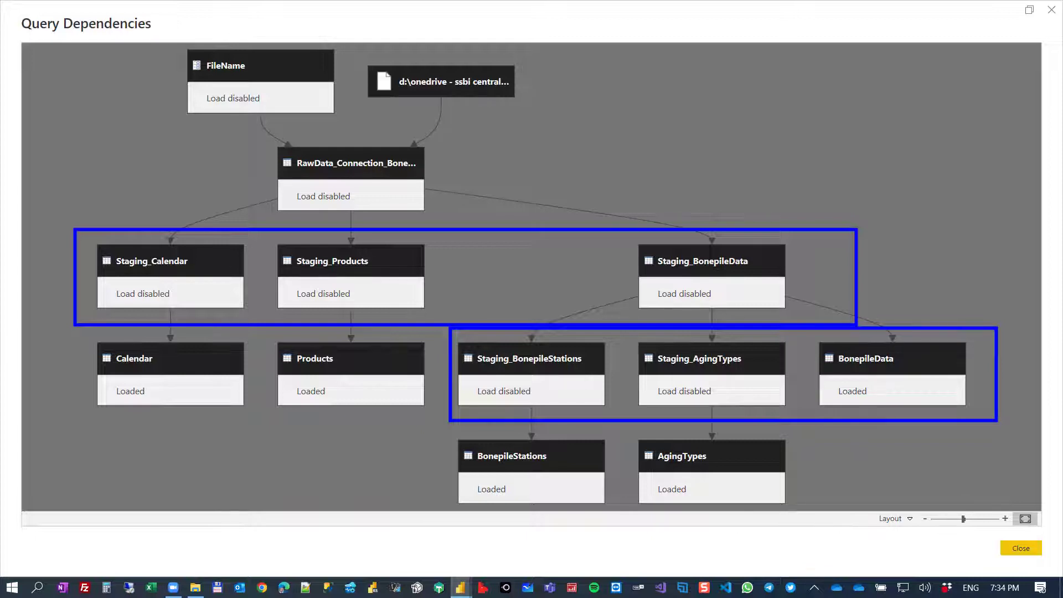
{"action": "key", "text": "Escape"}
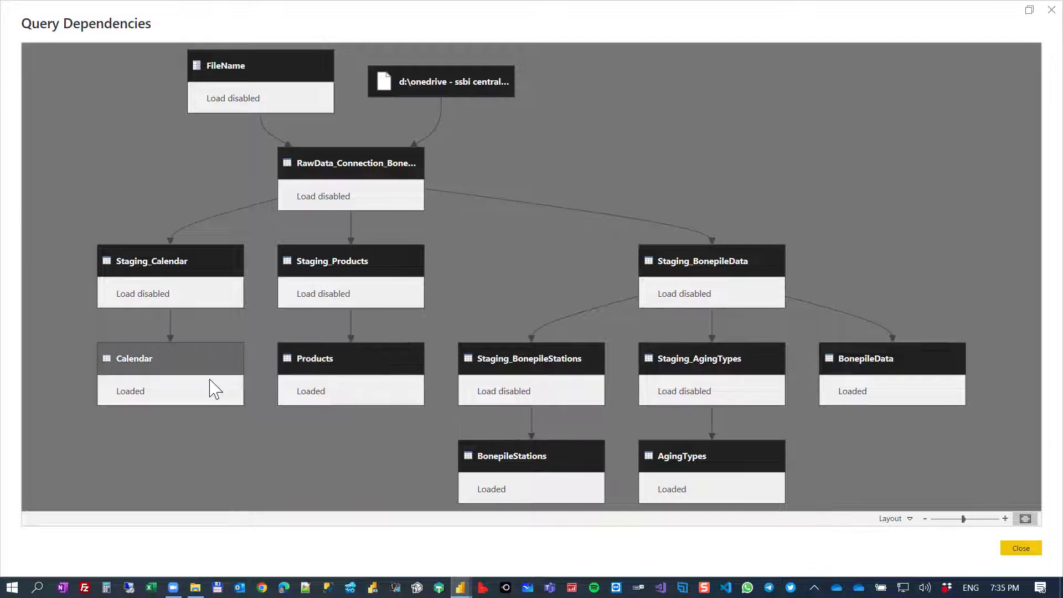
Review the loaded Calendar, Products, BonepileStations, AgingTypes and BonepileData queries in the dependency diagram and close it.
{"action": "mouse_move", "coordinate": [59, 316]}
{"action": "left_mouse_down"}
{"action": "mouse_move", "coordinate": [214, 416]}
{"action": "mouse_move", "coordinate": [328, 440]}
{"action": "mouse_move", "coordinate": [426, 437]}
{"action": "mouse_move", "coordinate": [761, 526]}
{"action": "mouse_move", "coordinate": [794, 514]}
{"action": "left_mouse_up"}
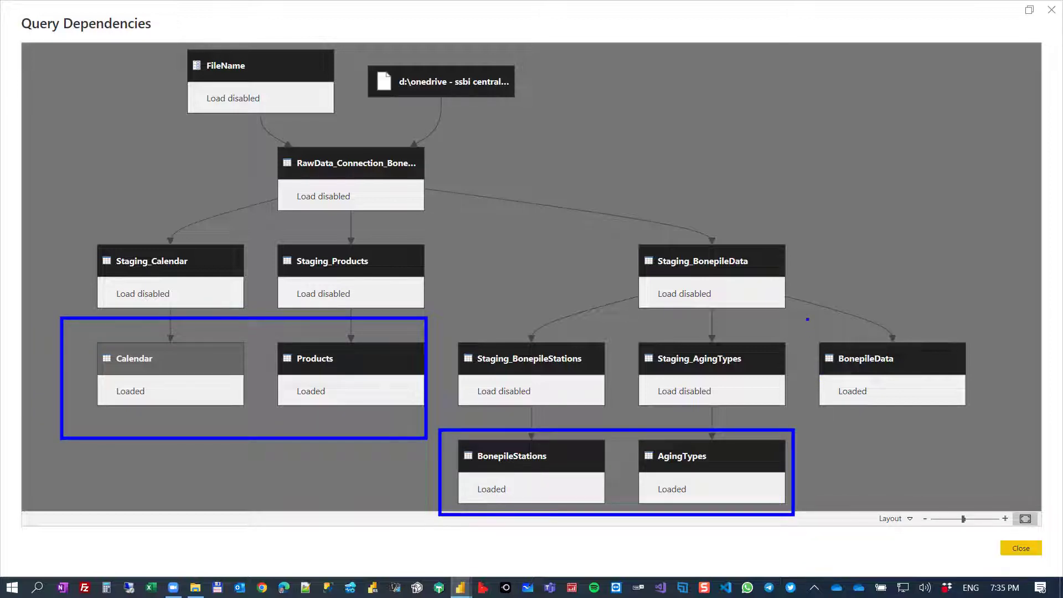
{"action": "left_click_drag", "start_coordinate": [807, 319], "coordinate": [1010, 420]}
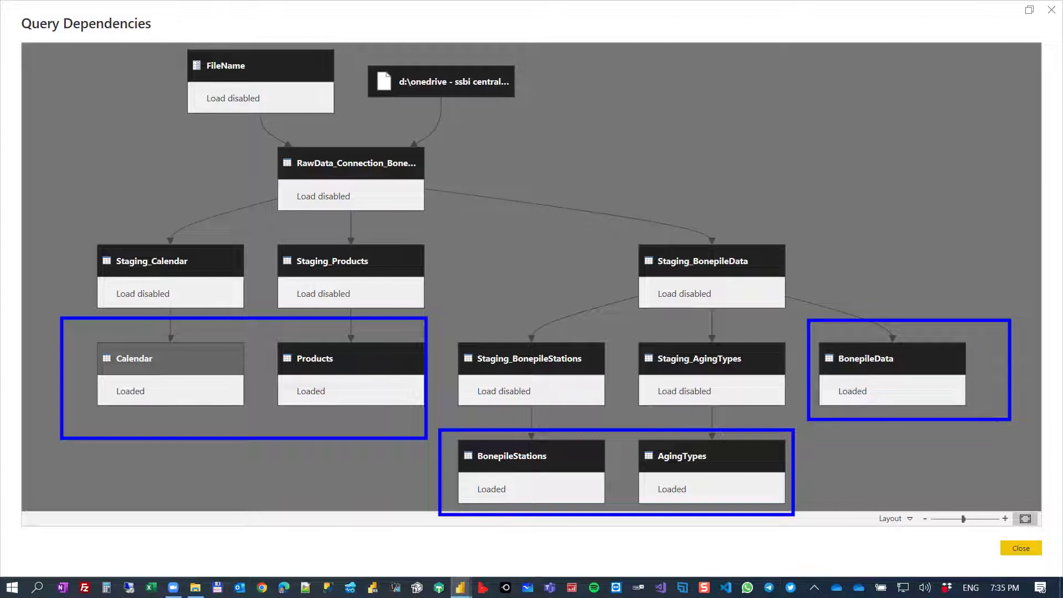
{"action": "key", "text": "Escape"}
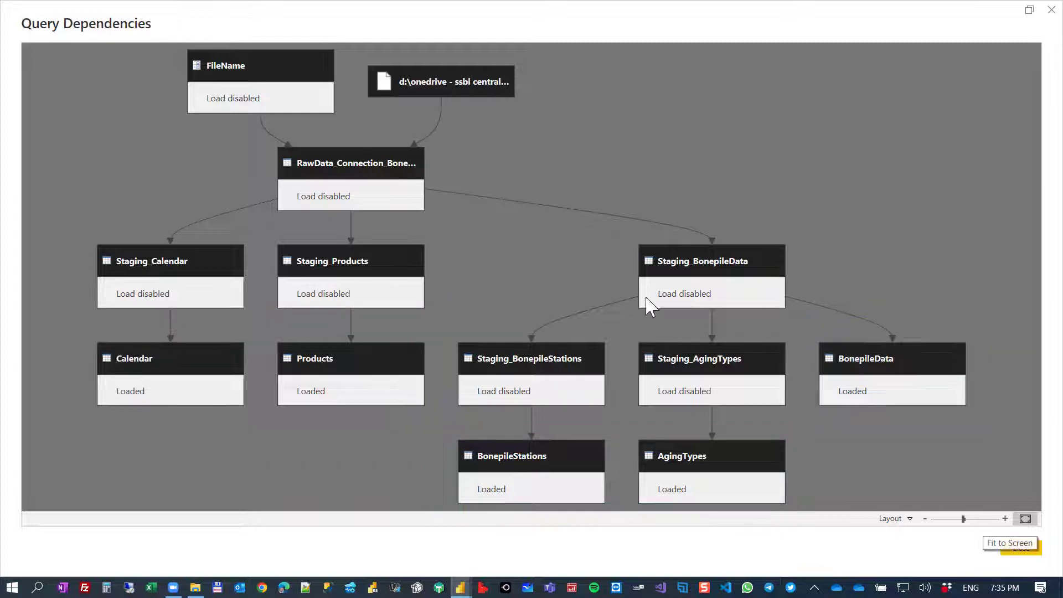
{"action": "left_click", "coordinate": [1051, 10]}
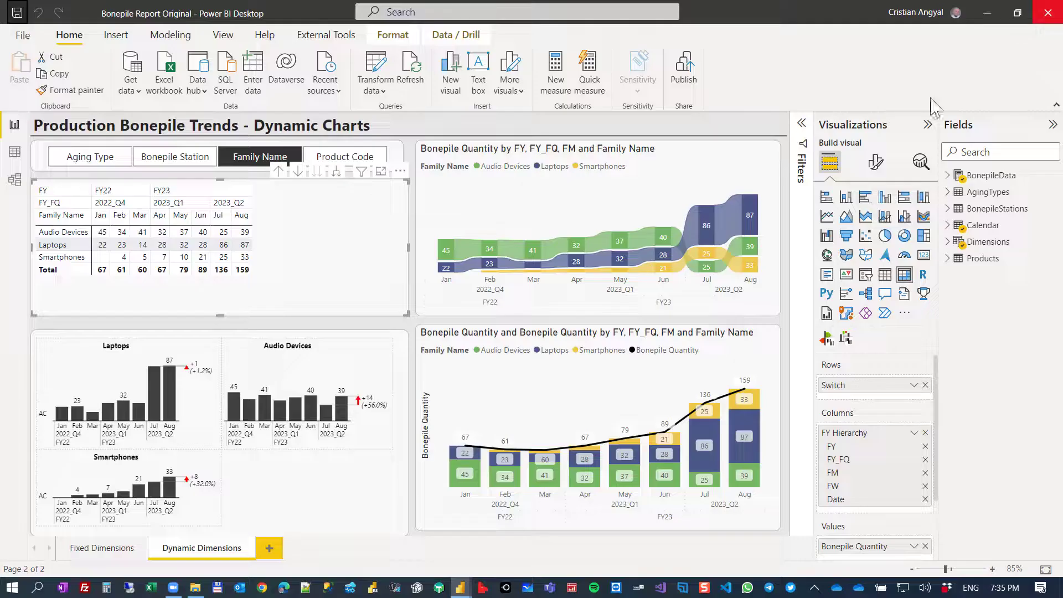
Show the data model and examine the relationships between the BonepileData table and its dimension tables.
{"action": "left_click", "coordinate": [15, 180]}
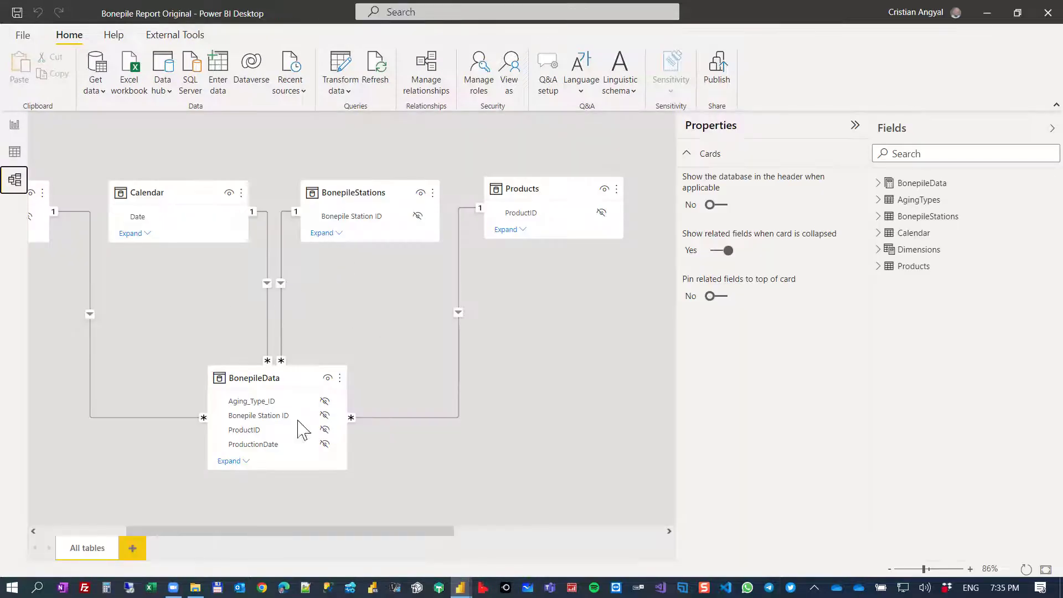
{"action": "left_click", "coordinate": [245, 380]}
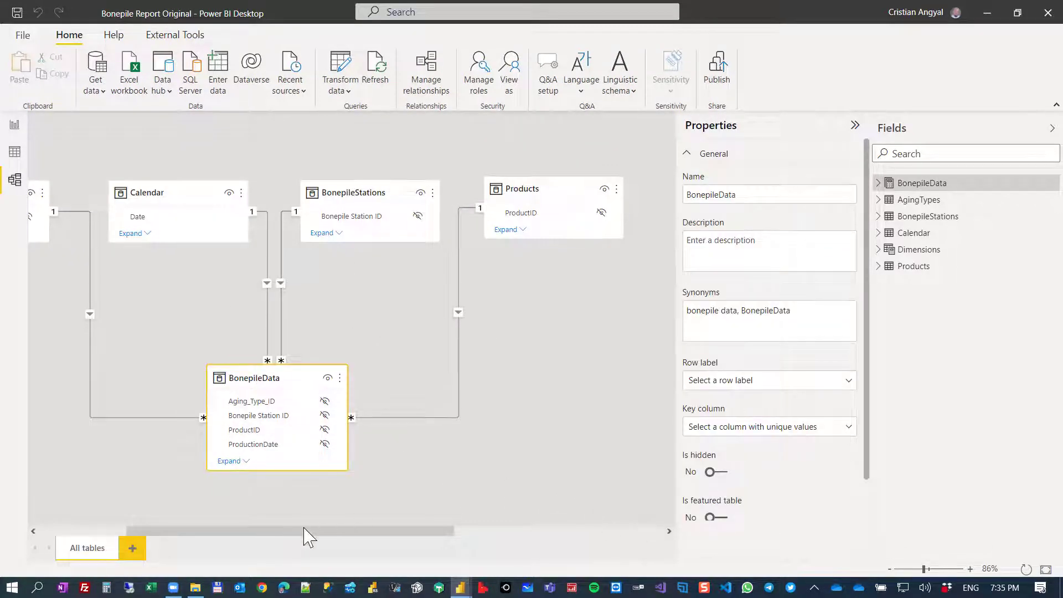
{"action": "scroll", "coordinate": [305, 530], "scroll_direction": "left", "scroll_amount": 3}
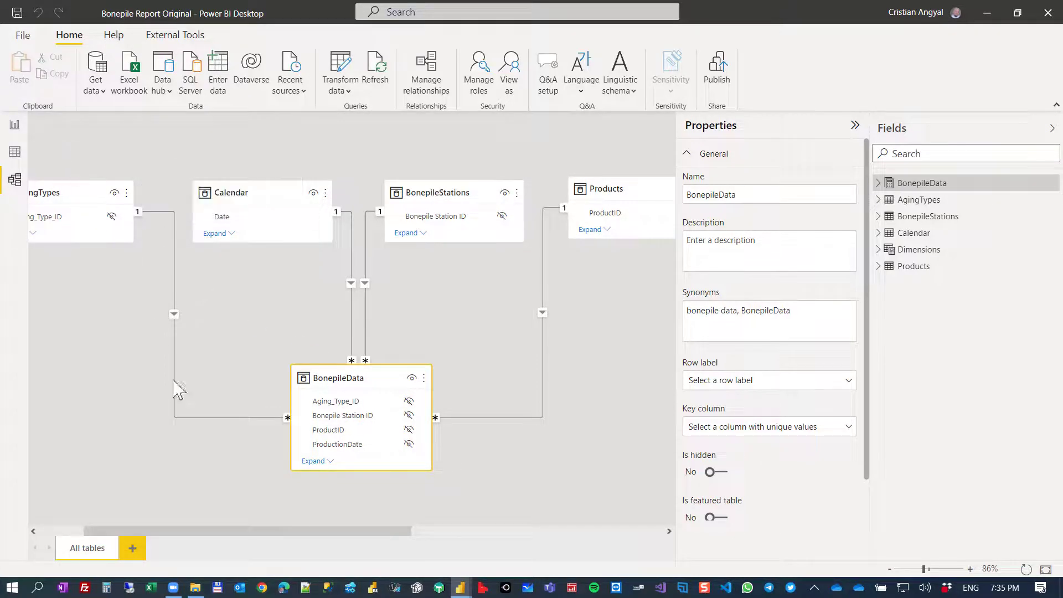
Switch to File Explorer and open the Bonepile_dataset workbook from the Demo folder.
{"action": "left_click", "coordinate": [195, 587]}
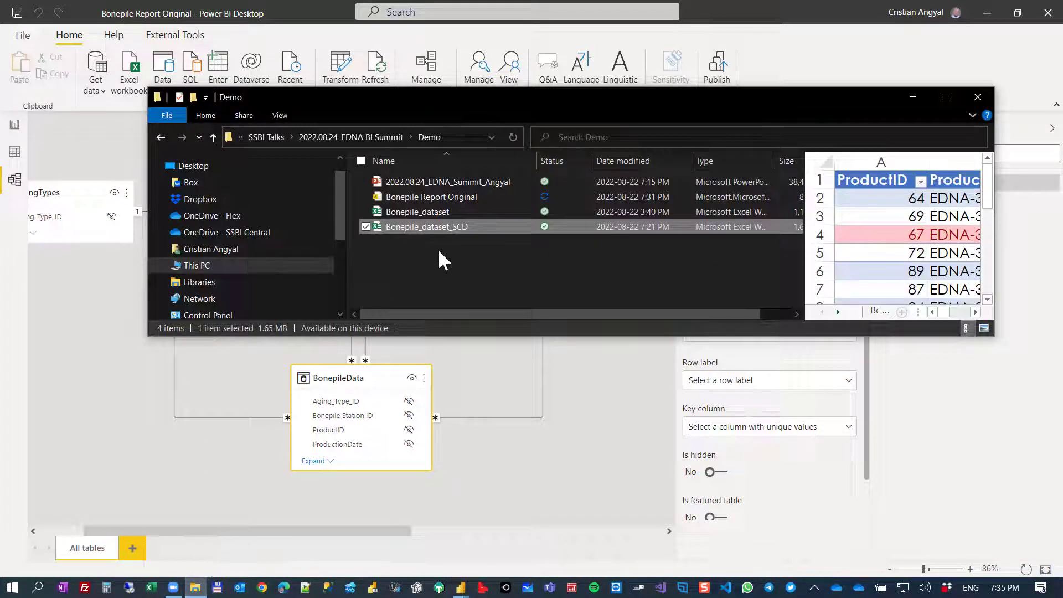
{"action": "left_click", "coordinate": [439, 212]}
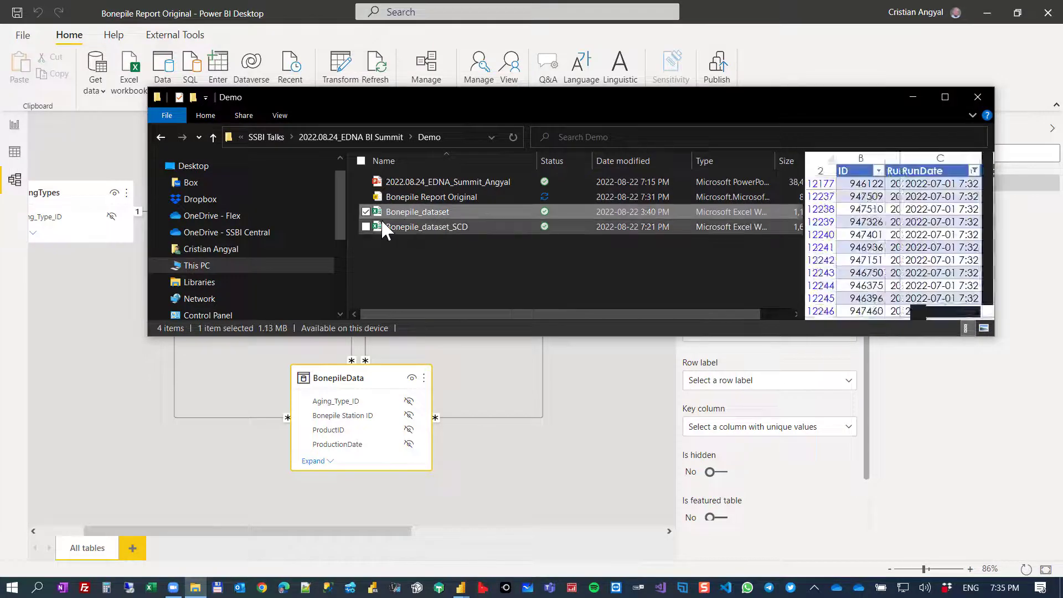
{"action": "left_click", "coordinate": [423, 242]}
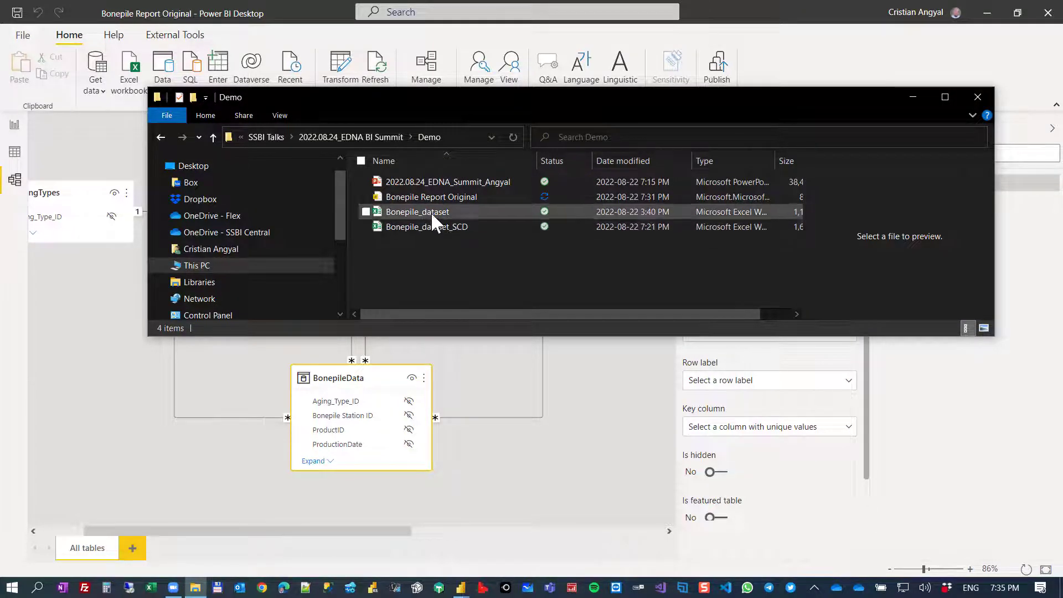
{"action": "double_click", "coordinate": [431, 211]}
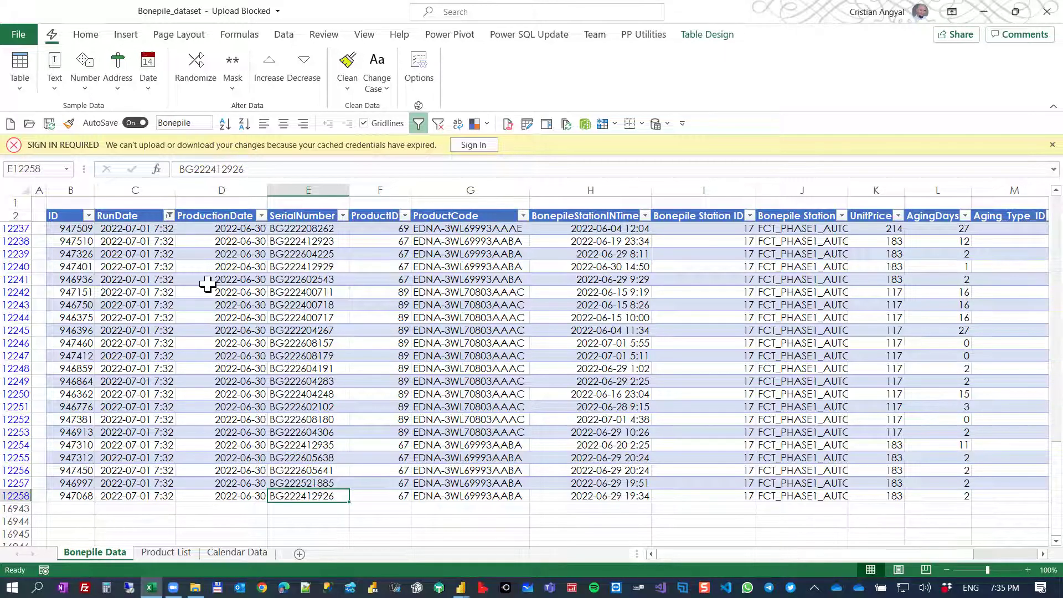
Clear the RunDate filter on the Bonepile Data sheet and look through the RunDate values.
{"action": "scroll", "coordinate": [243, 265], "scroll_direction": "up", "scroll_amount": 20}
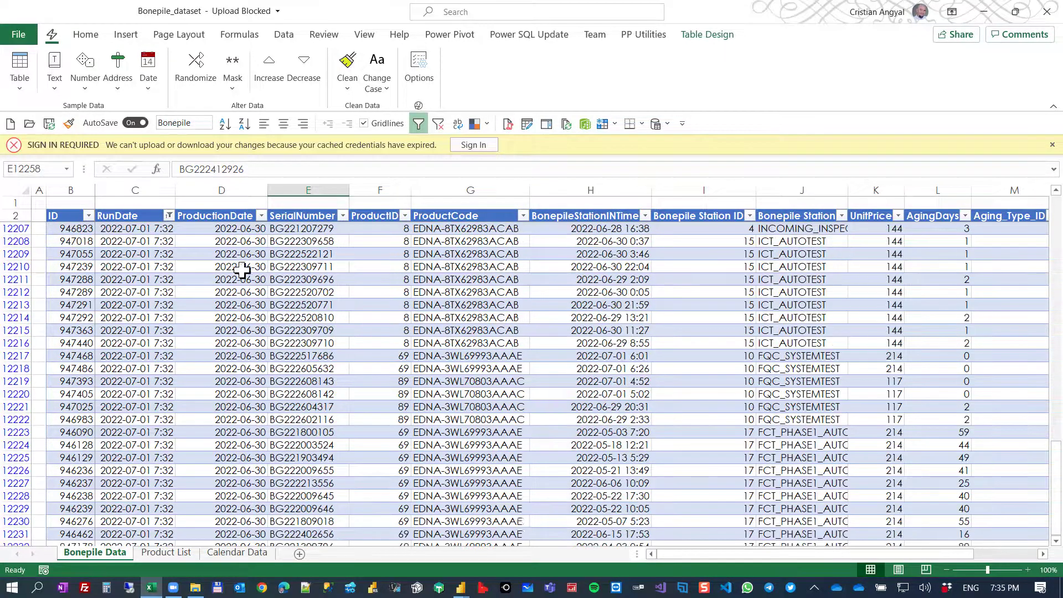
{"action": "left_click", "coordinate": [169, 215]}
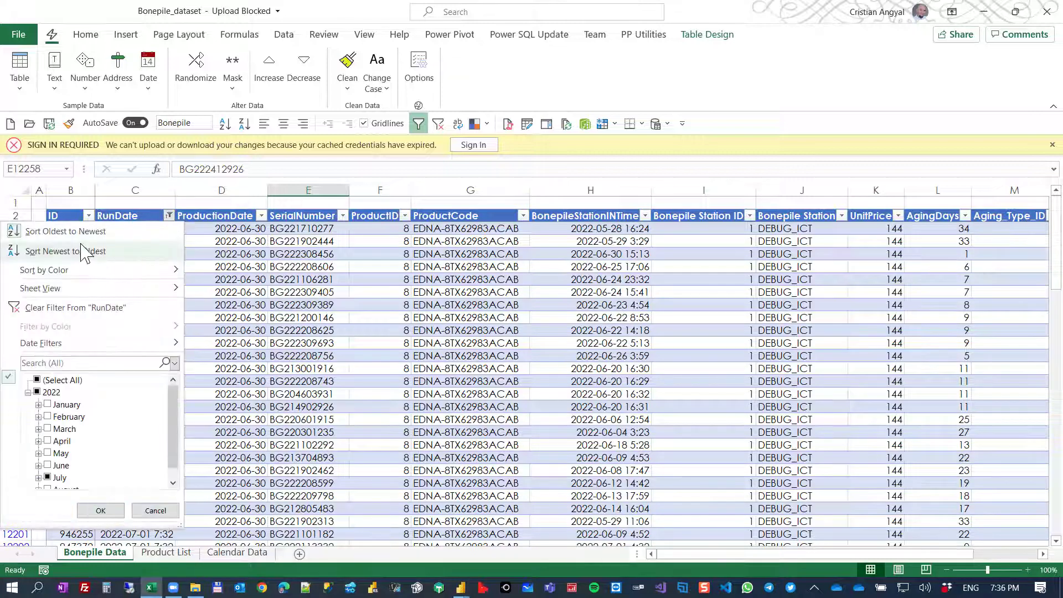
{"action": "left_click", "coordinate": [157, 307]}
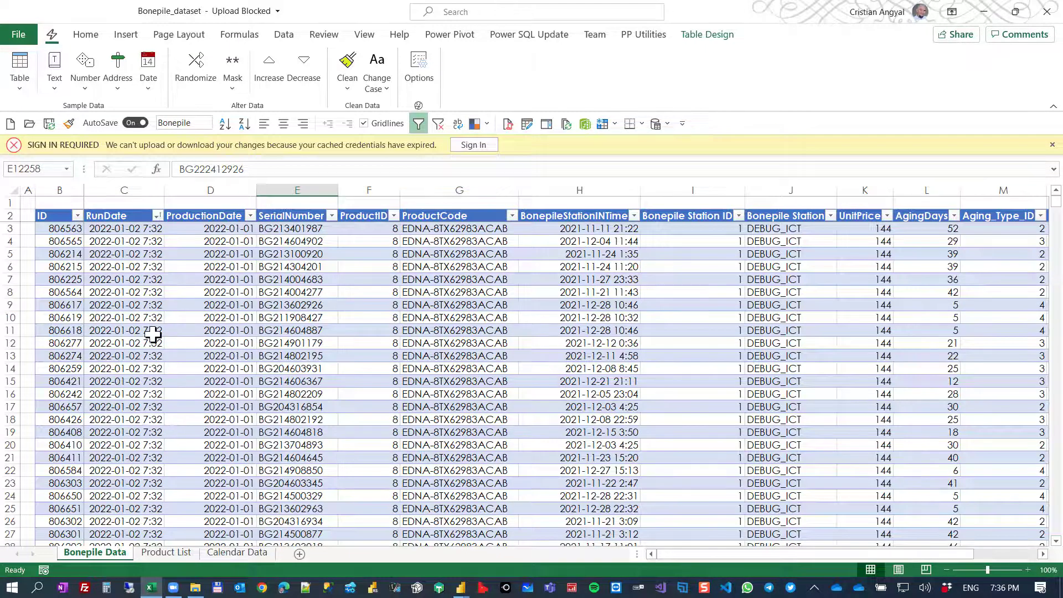
{"action": "scroll", "coordinate": [147, 332], "scroll_direction": "down", "scroll_amount": 14}
{"action": "left_click", "coordinate": [125, 206]}
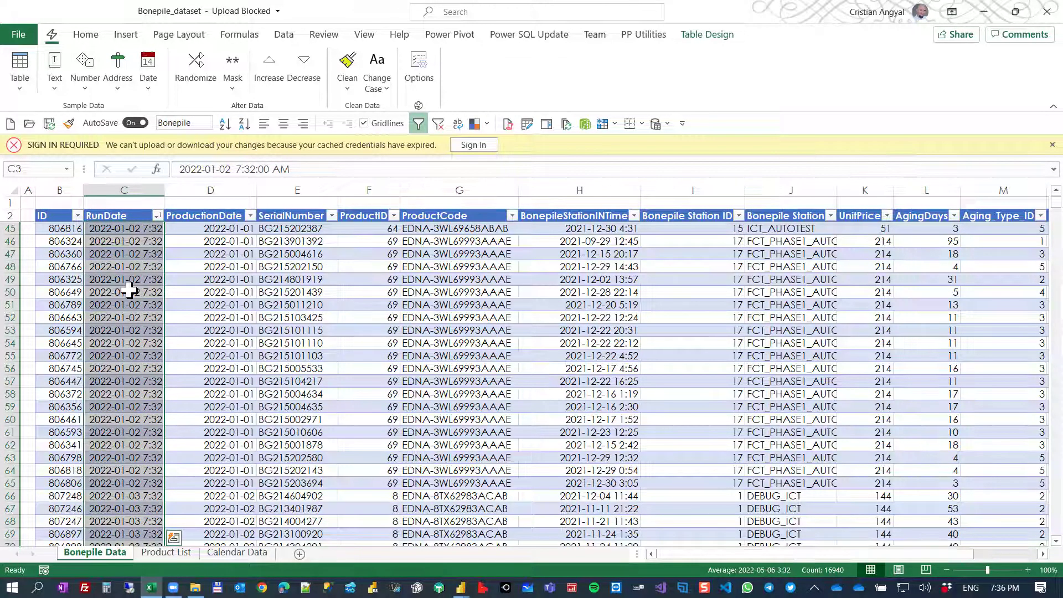
{"action": "left_click", "coordinate": [178, 291]}
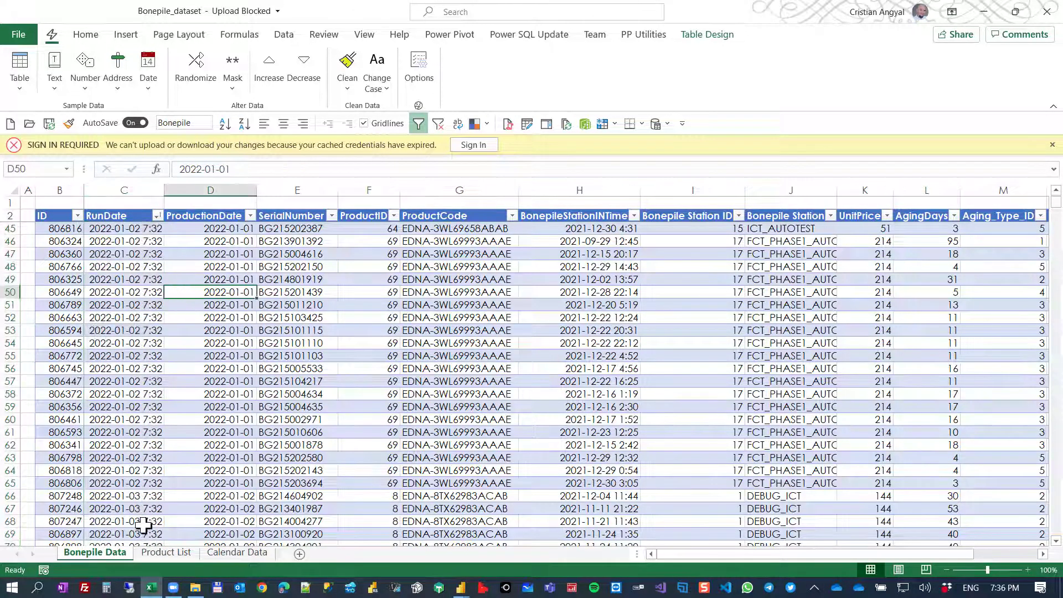
Review the ProductID, ProductCode and FamilyName columns in Product List and the Calendar Data sheet, and close the workbook.
{"action": "left_click", "coordinate": [161, 552]}
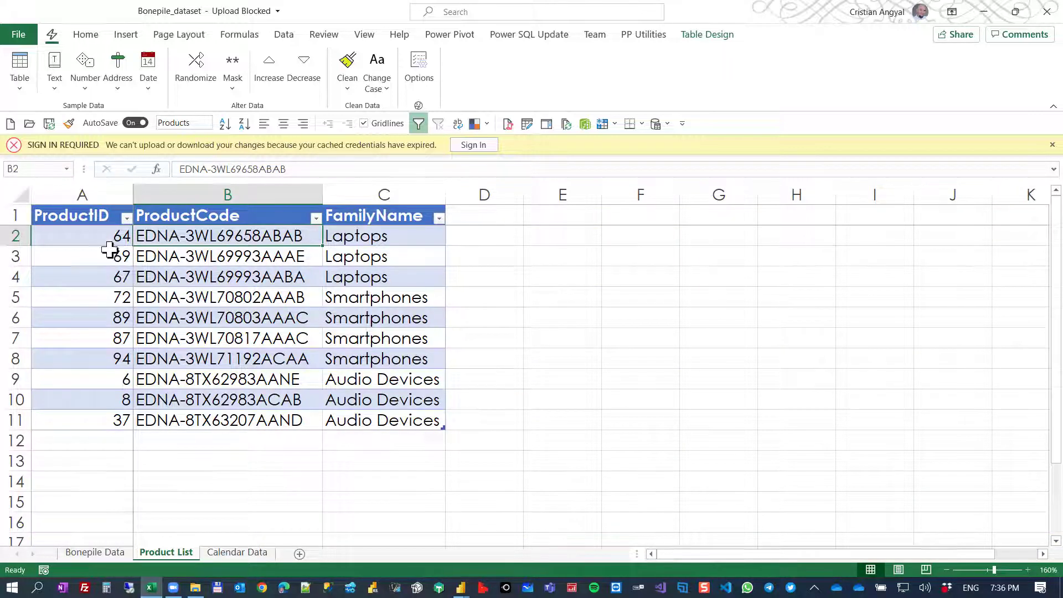
{"action": "left_click_drag", "start_coordinate": [100, 235], "coordinate": [107, 351]}
{"action": "left_click_drag", "start_coordinate": [203, 237], "coordinate": [214, 358]}
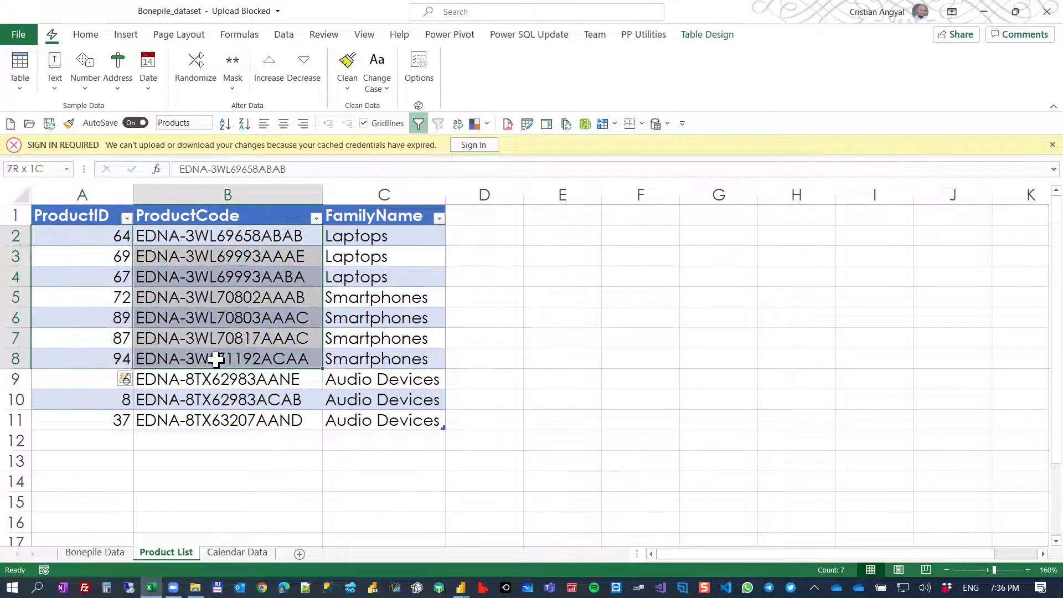
{"action": "left_click_drag", "start_coordinate": [365, 257], "coordinate": [367, 340]}
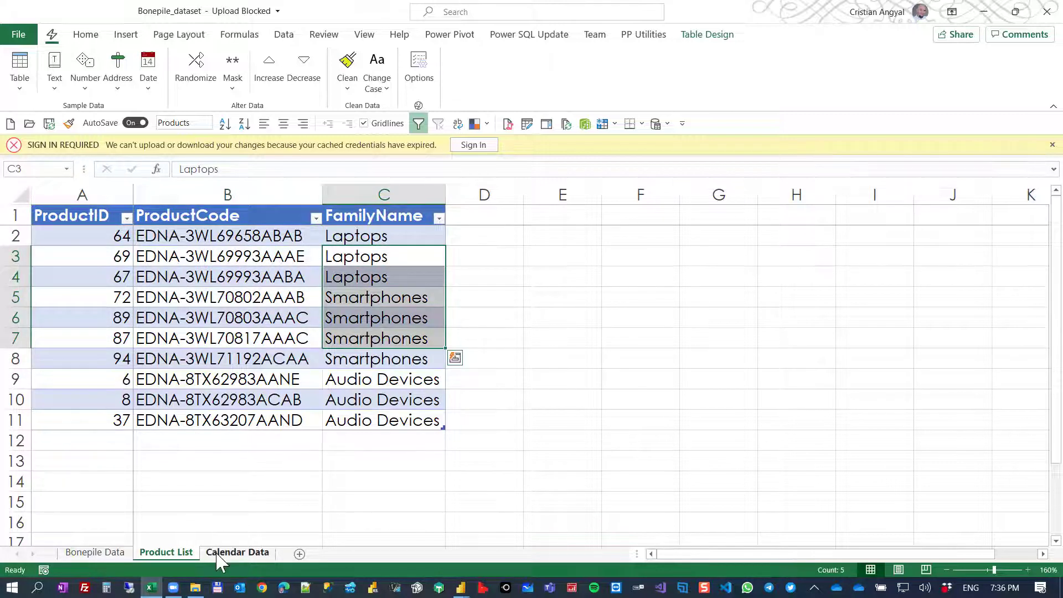
{"action": "left_click", "coordinate": [230, 552]}
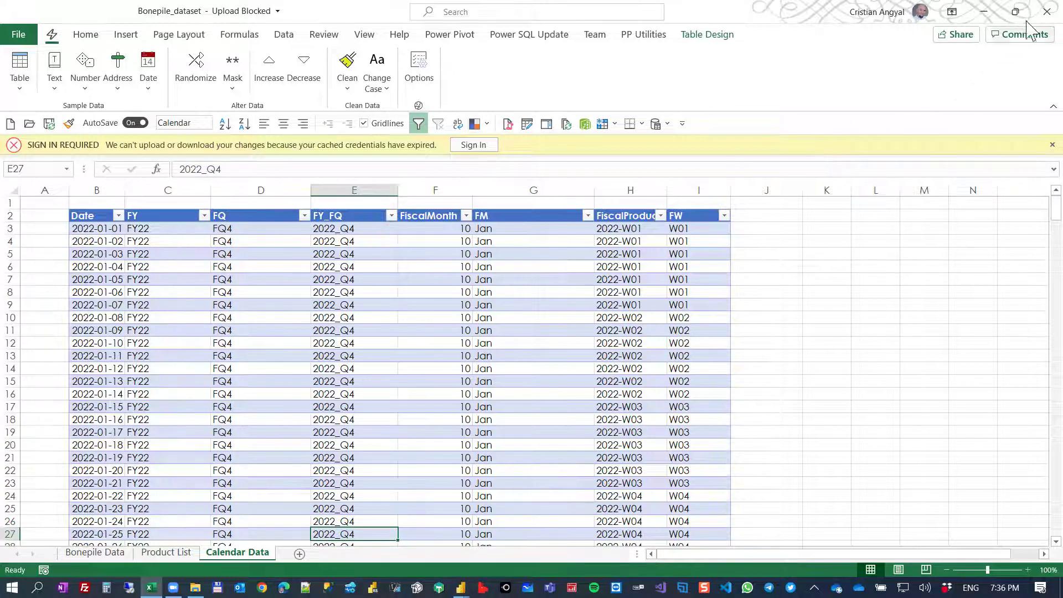
{"action": "left_click", "coordinate": [1047, 11]}
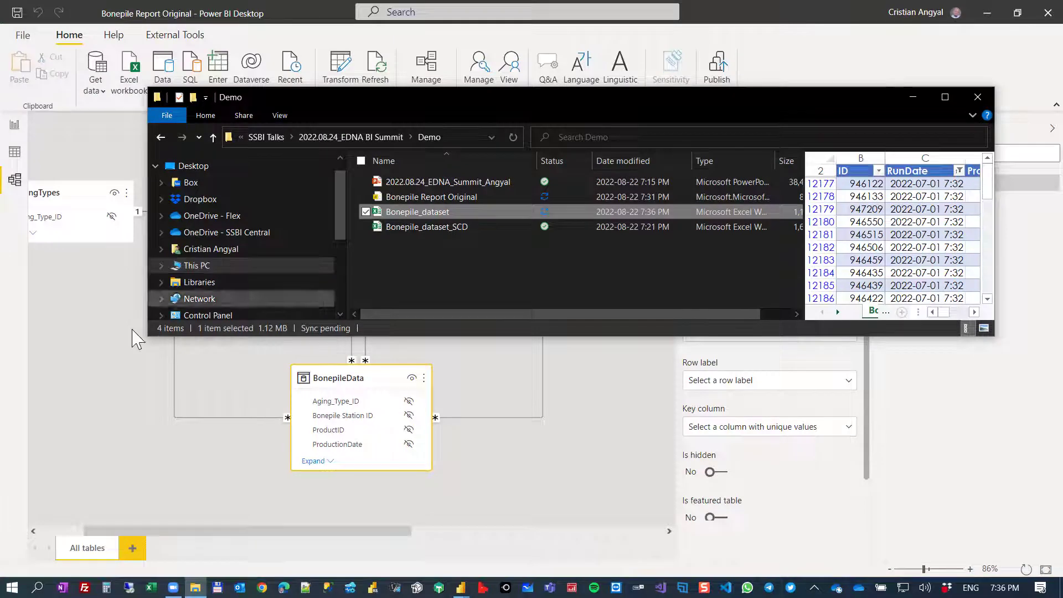
Return to Power BI, open Power Query Editor and inspect the FileName parameter and its use in RawData_Connection_BonepileData's Source step.
{"action": "left_click", "coordinate": [131, 322]}
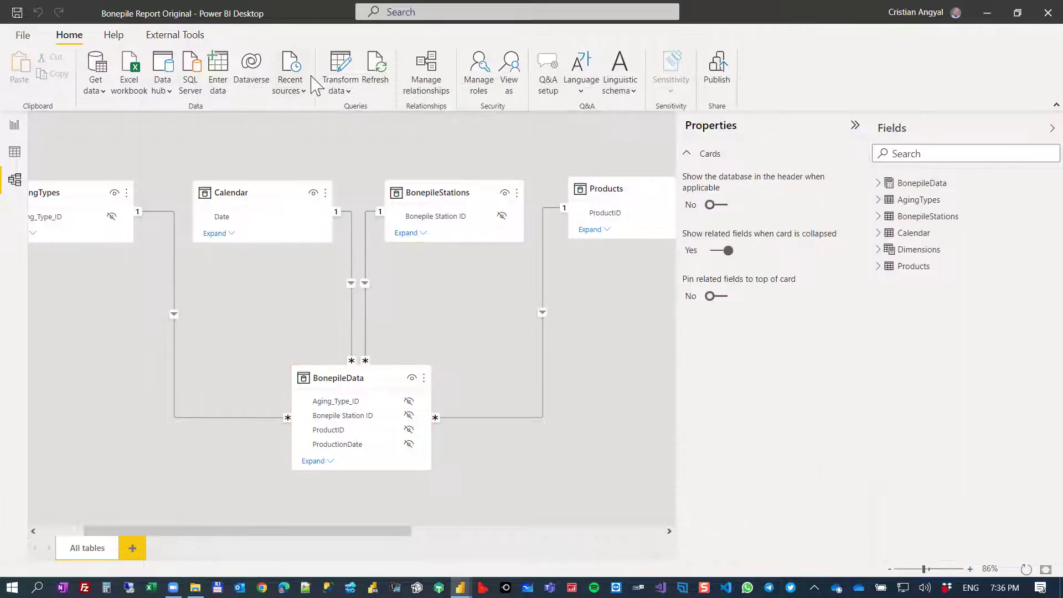
{"action": "left_click", "coordinate": [341, 69]}
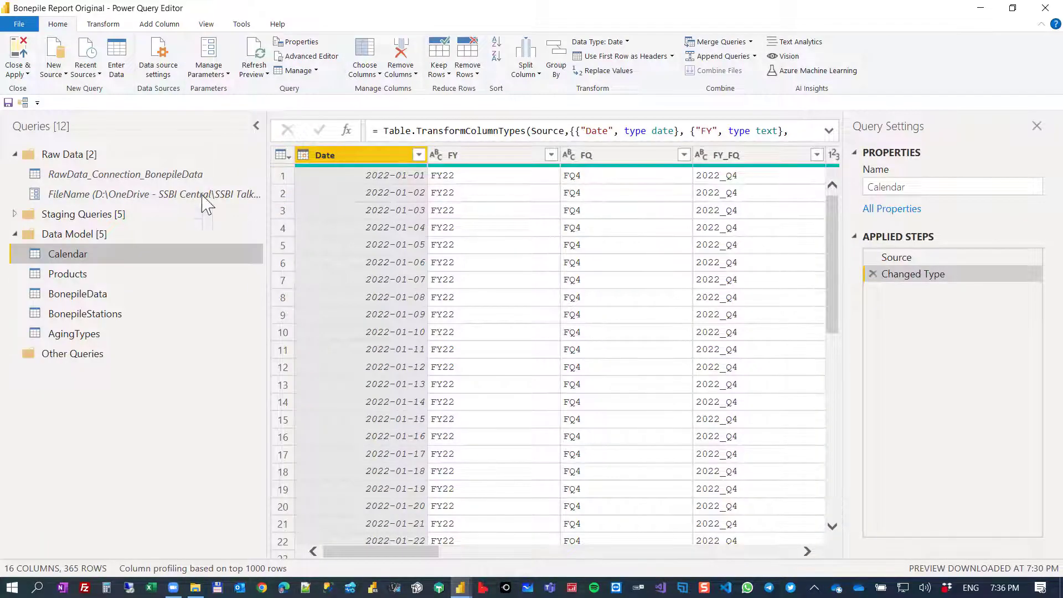
{"action": "left_click", "coordinate": [117, 194]}
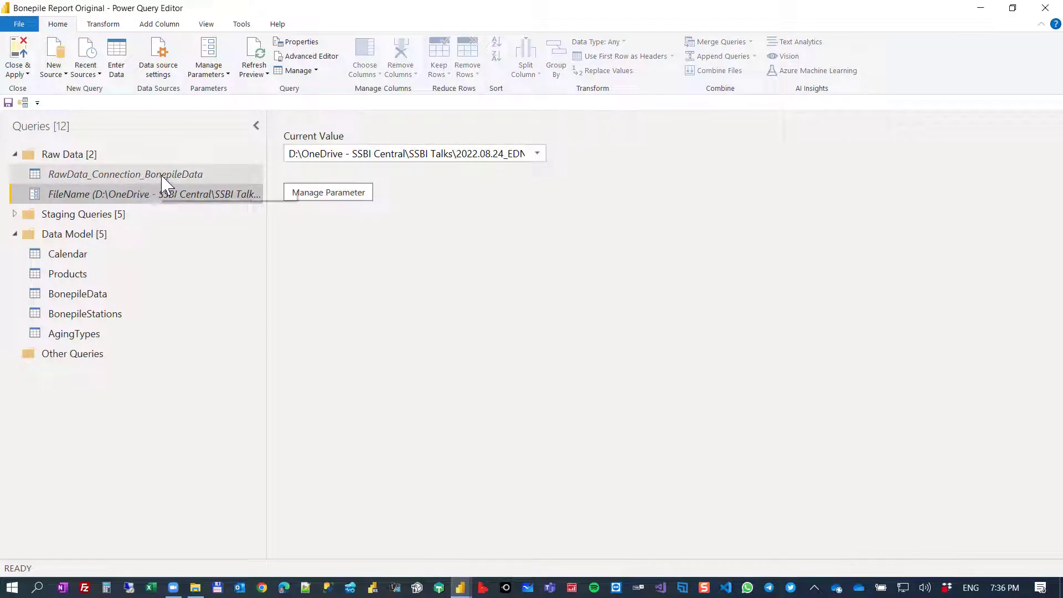
{"action": "left_click", "coordinate": [198, 176]}
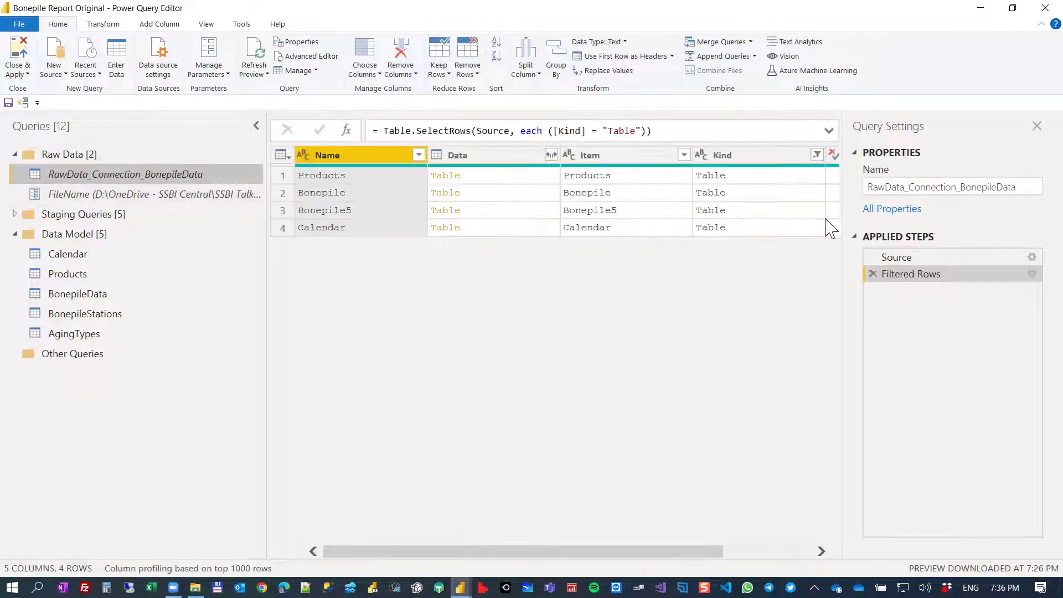
{"action": "left_click", "coordinate": [896, 257]}
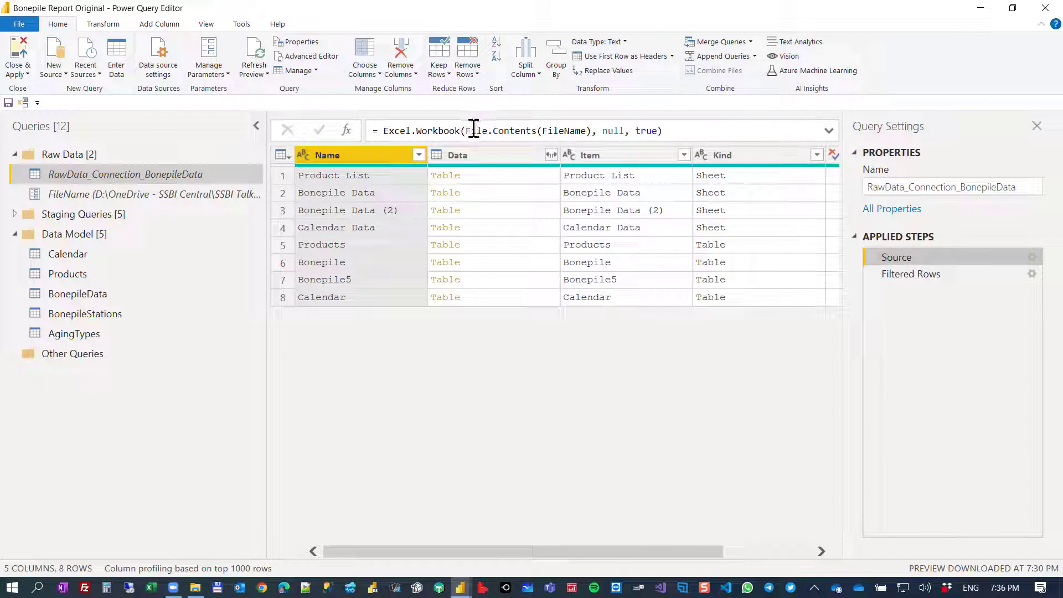
{"action": "left_click_drag", "start_coordinate": [466, 131], "coordinate": [547, 133]}
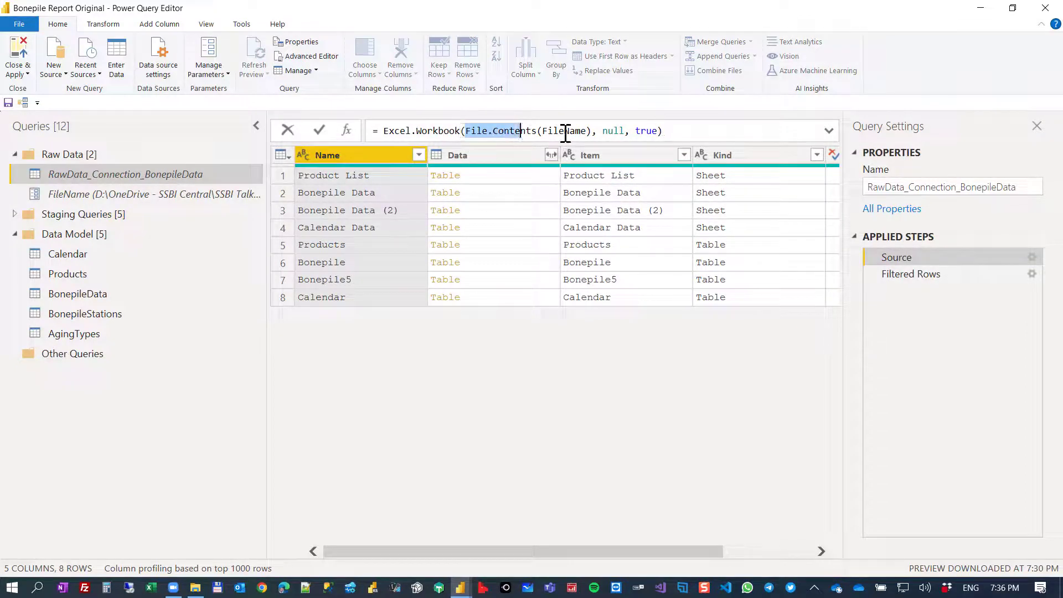
{"action": "double_click", "coordinate": [565, 132]}
{"action": "left_click", "coordinate": [236, 197]}
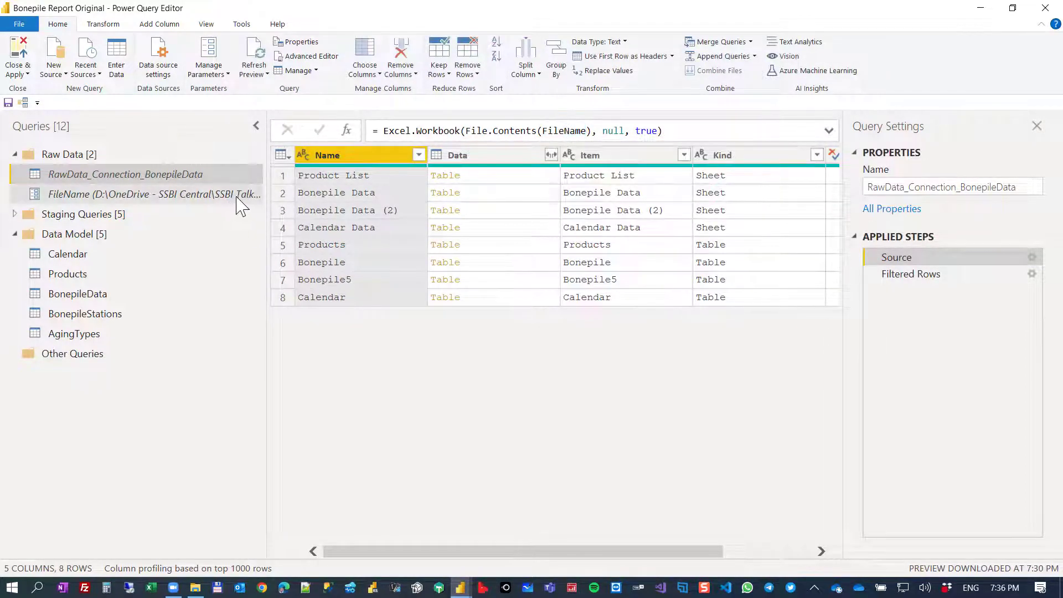
Choose the Bonepile_dataset.xlsx path as the current value of the FileName parameter.
{"action": "left_click", "coordinate": [235, 193]}
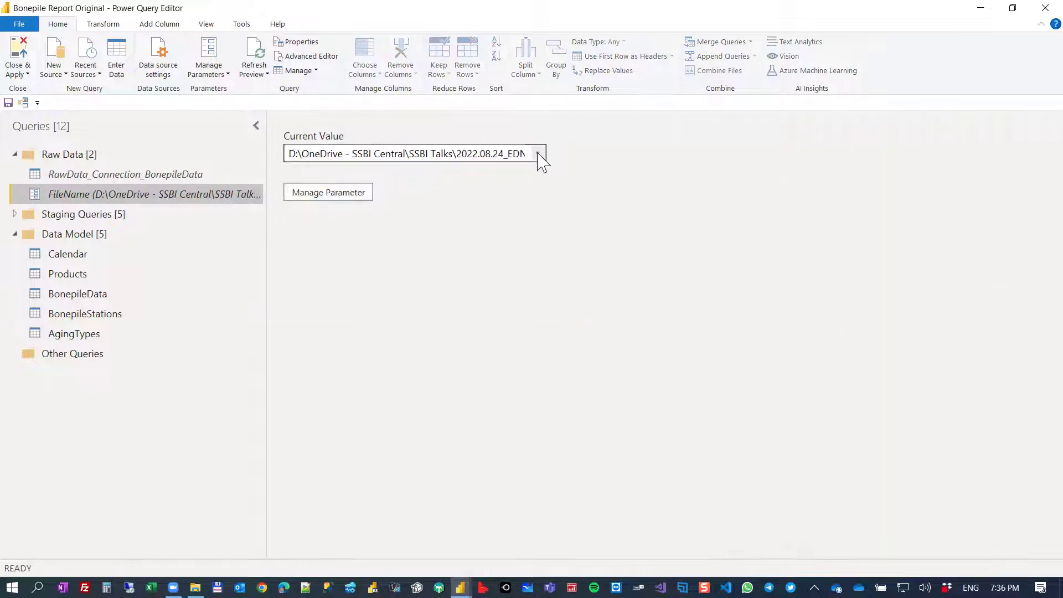
{"action": "left_click", "coordinate": [536, 154]}
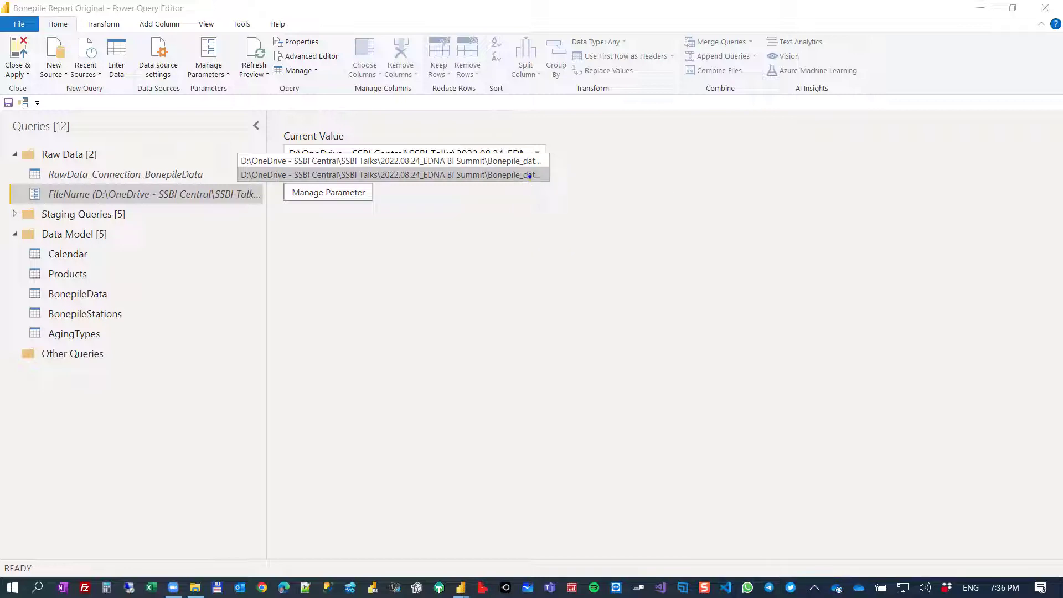
{"action": "left_click", "coordinate": [530, 175]}
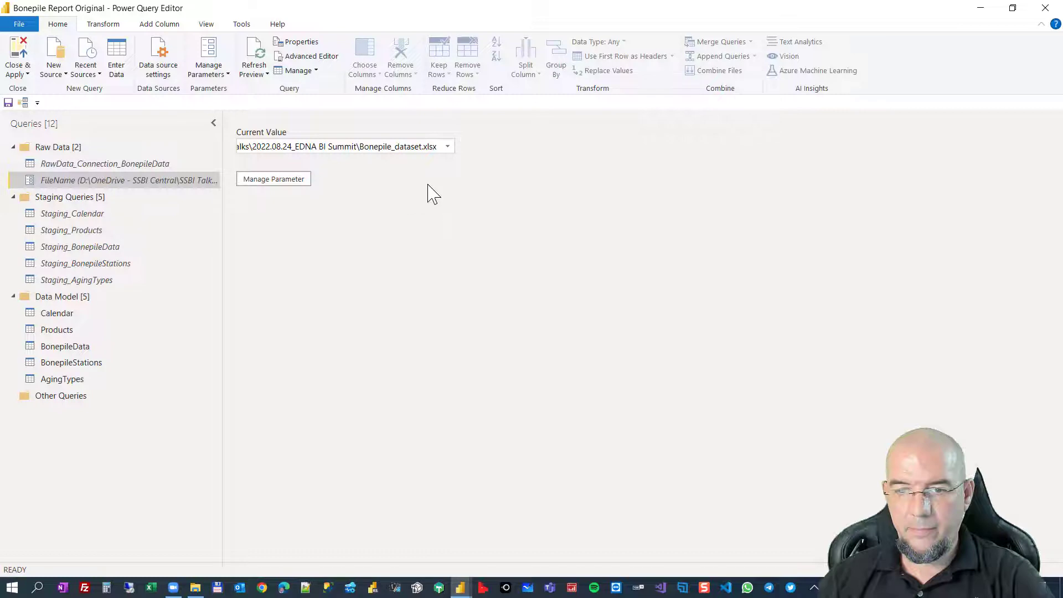
Open the Bonepile_dataset_SCD workbook from the Demo folder and select the ProductID 67 entry with family name Computers in Product List.
{"action": "left_click", "coordinate": [195, 586]}
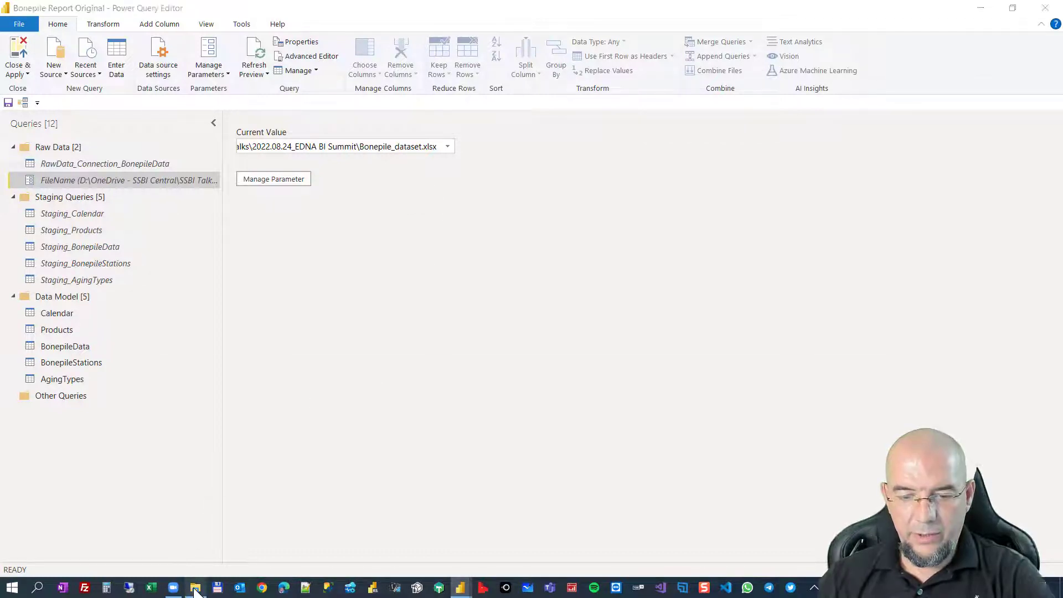
{"action": "left_click", "coordinate": [441, 224]}
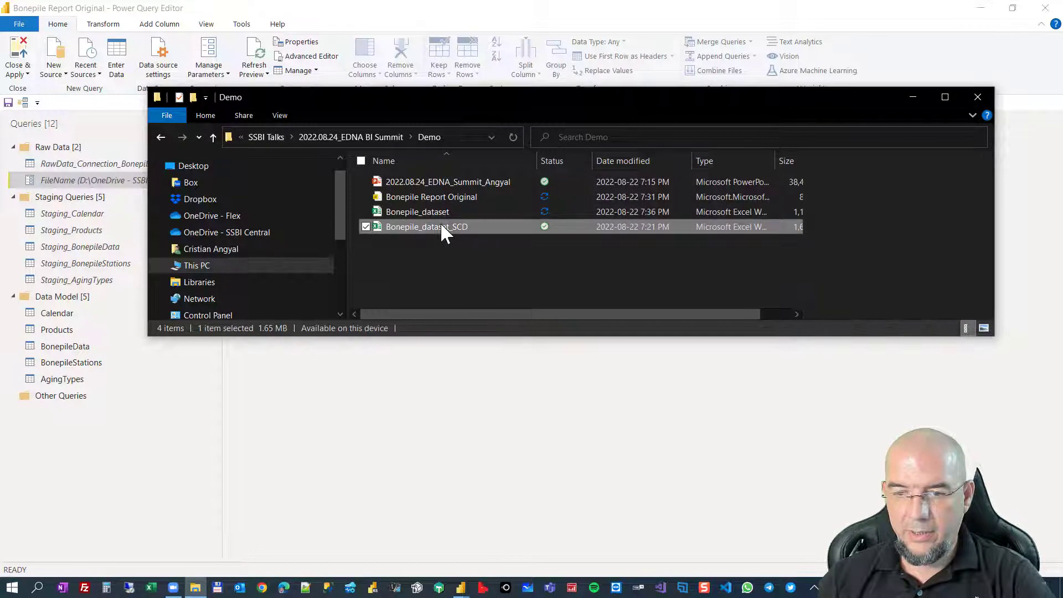
{"action": "double_click", "coordinate": [409, 226]}
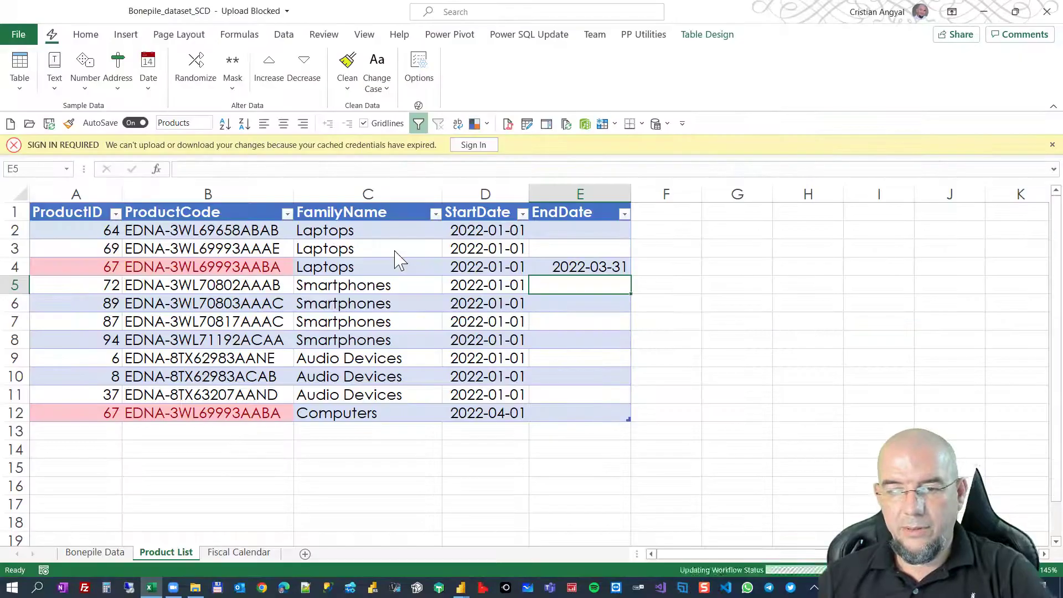
{"action": "left_click_drag", "start_coordinate": [61, 412], "coordinate": [324, 414]}
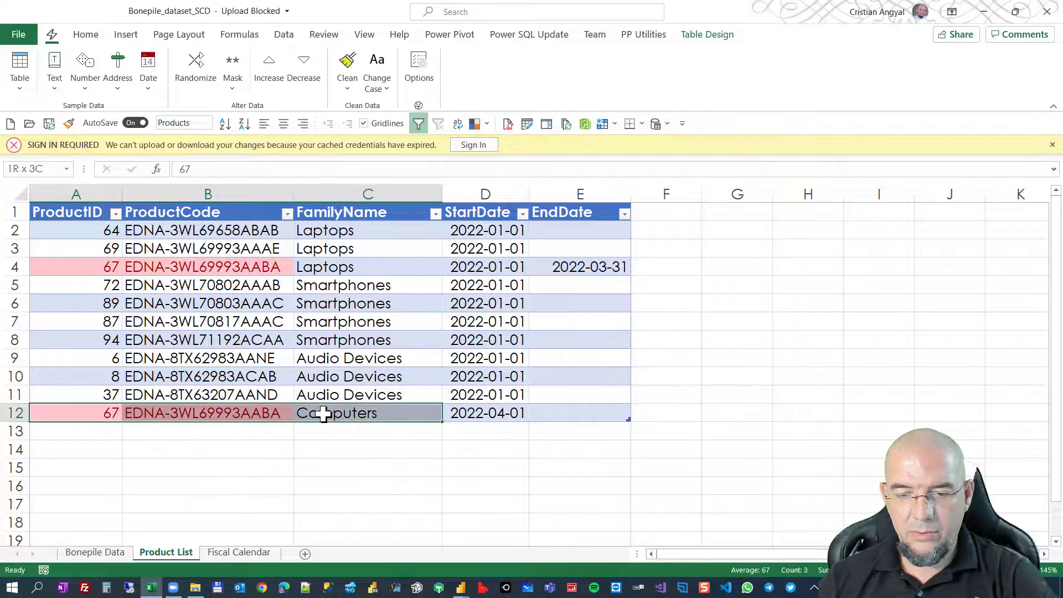
Compare the two ProductID 67 entries in Product List, review their family names and the StartDate and EndDate columns, and close the workbook.
{"action": "left_click", "coordinate": [115, 268]}
{"action": "left_click_drag", "start_coordinate": [89, 413], "coordinate": [132, 412]}
{"action": "left_click", "coordinate": [325, 412]}
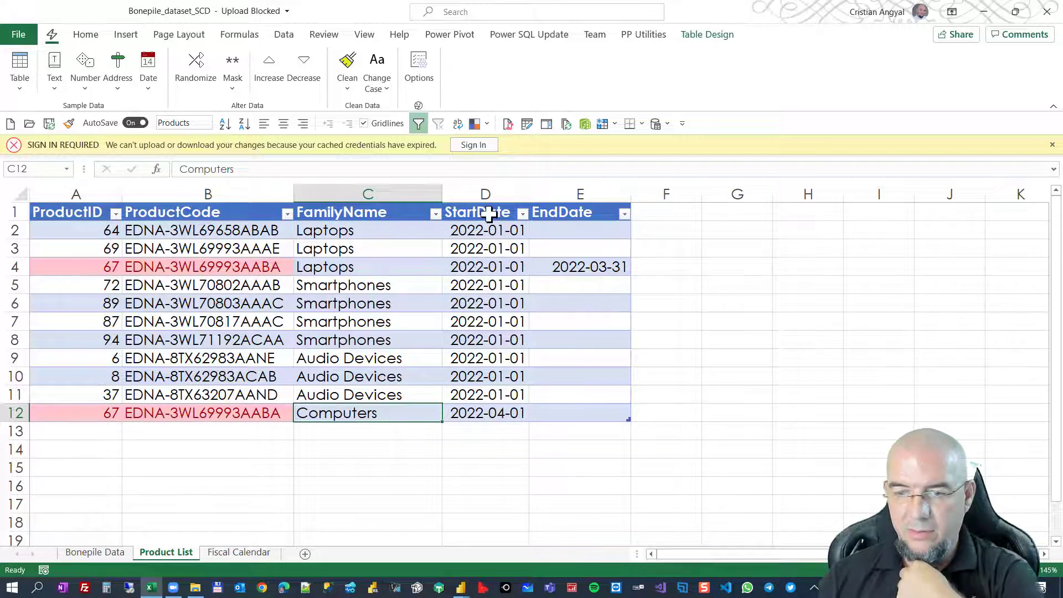
{"action": "left_click_drag", "start_coordinate": [484, 193], "coordinate": [561, 194]}
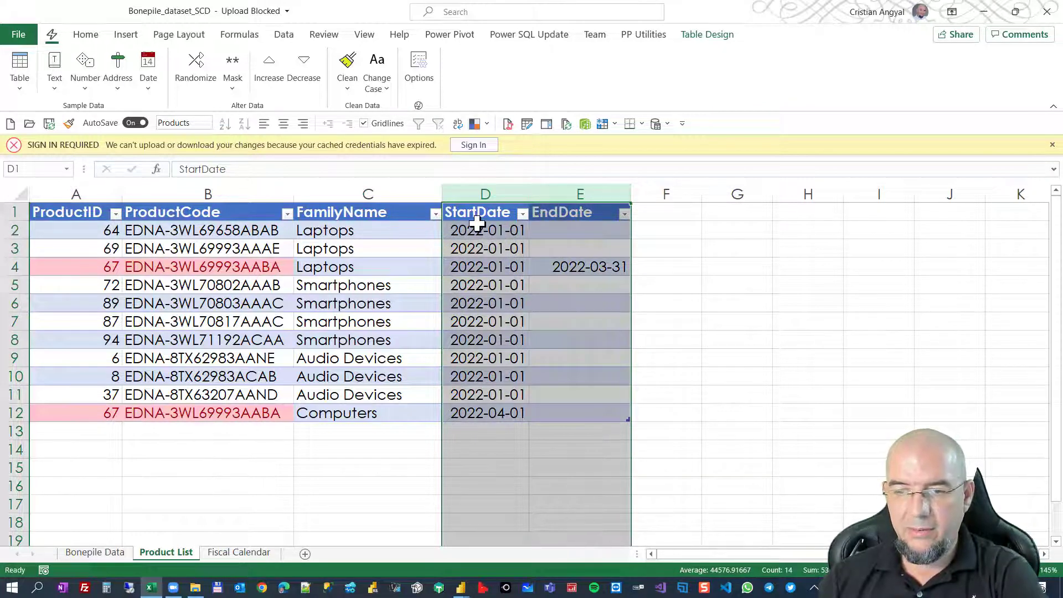
{"action": "left_click", "coordinate": [479, 232]}
{"action": "left_click_drag", "start_coordinate": [479, 232], "coordinate": [485, 411]}
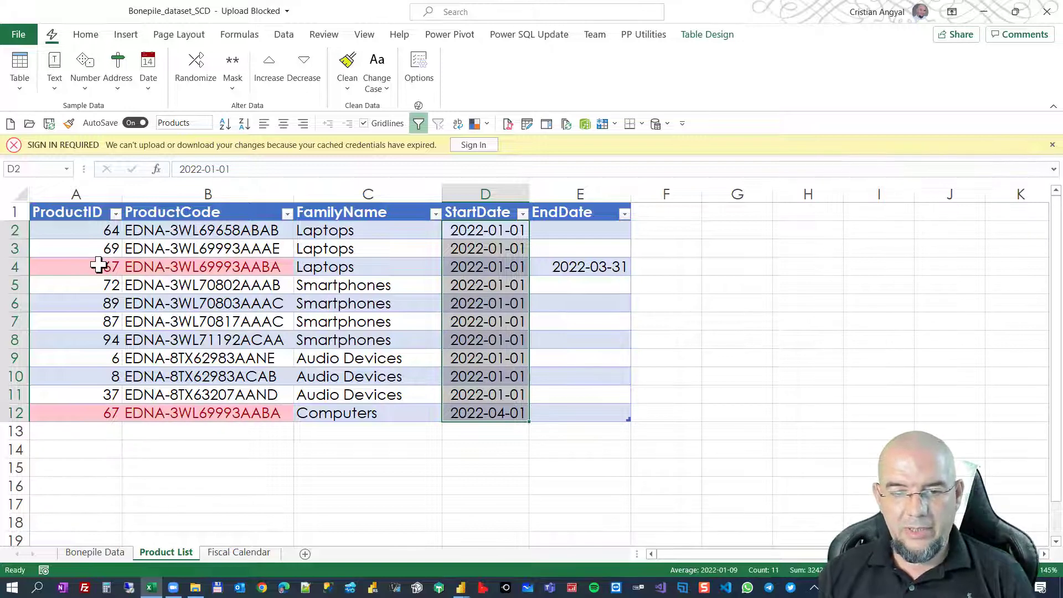
{"action": "left_click", "coordinate": [543, 270]}
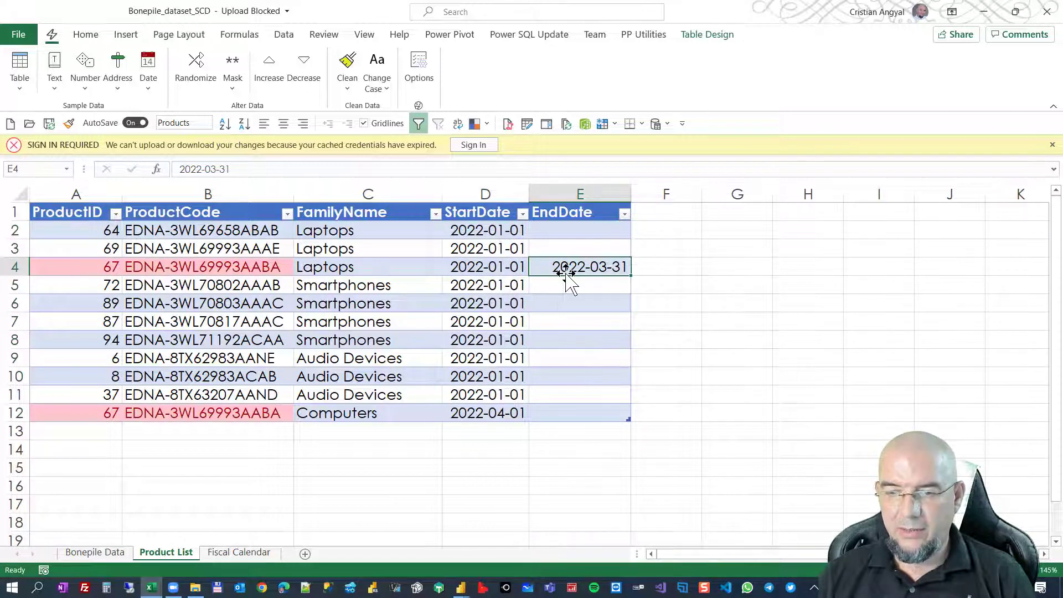
{"action": "left_click", "coordinate": [462, 412]}
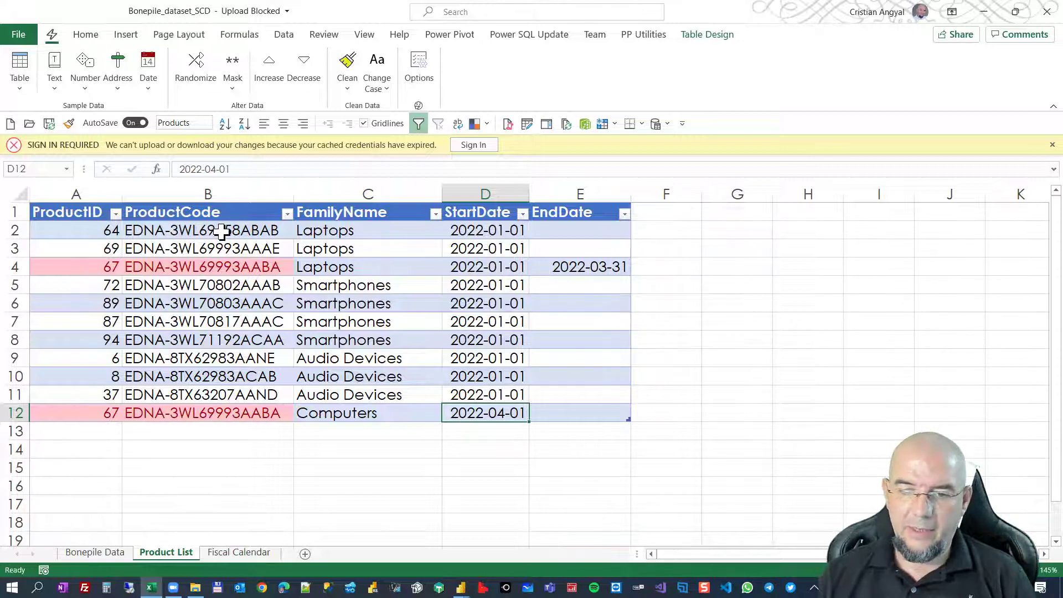
{"action": "left_click", "coordinate": [1046, 11]}
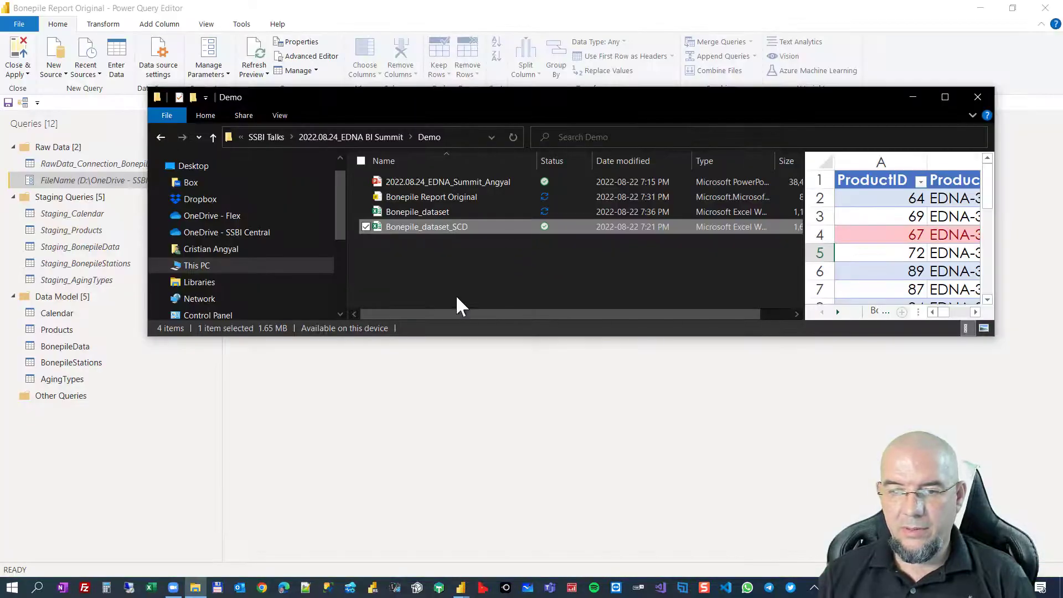
Return to Power Query Editor, switch the FileName parameter to the SCD dataset path, try to load the query changes, and dismiss the load results.
{"action": "left_click", "coordinate": [413, 415]}
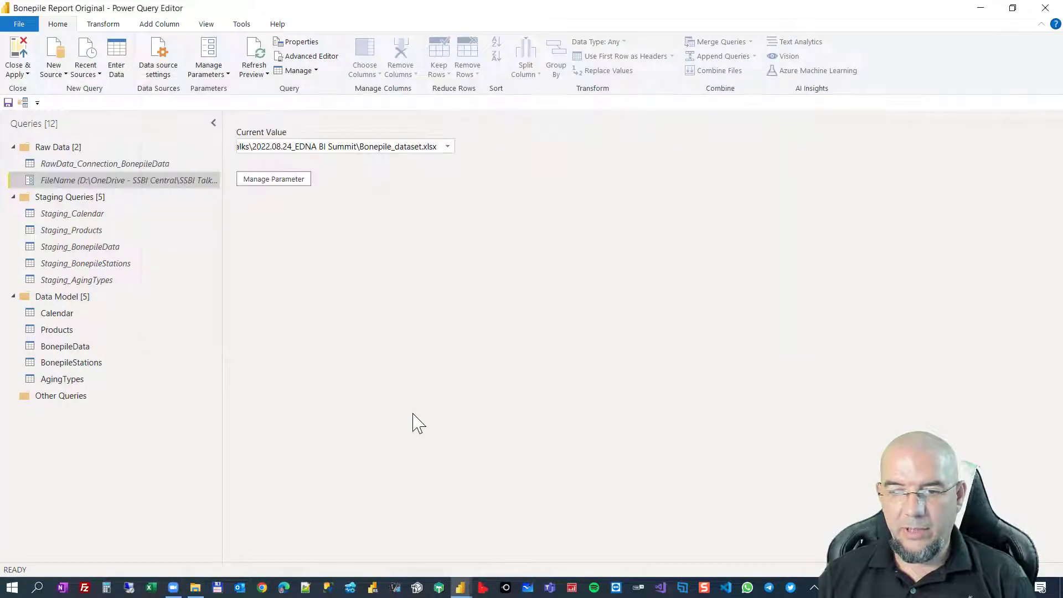
{"action": "left_click", "coordinate": [446, 146]}
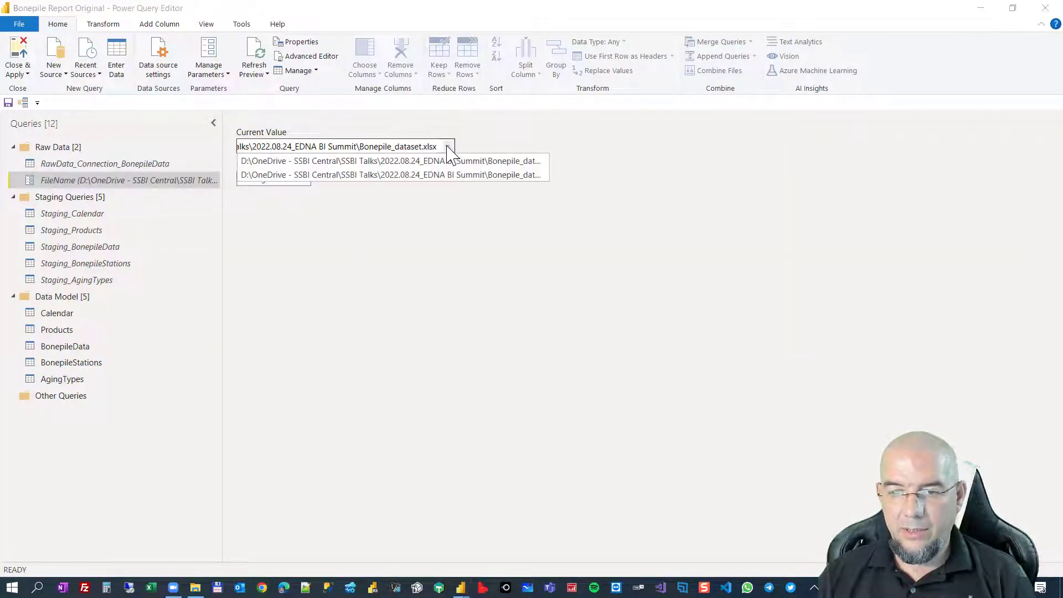
{"action": "left_click", "coordinate": [484, 175]}
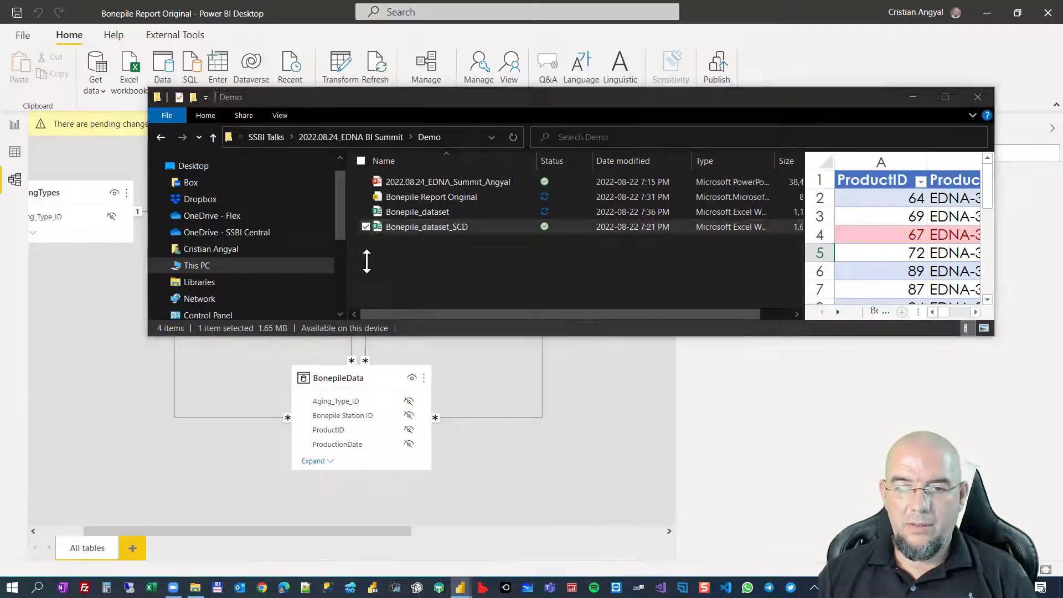
{"action": "left_click", "coordinate": [645, 477]}
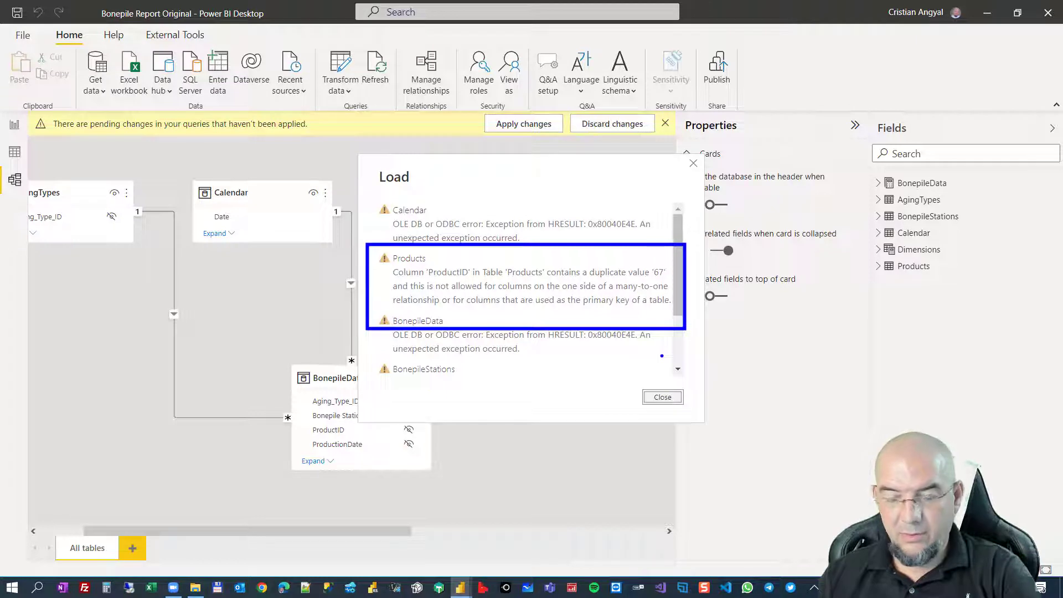
{"action": "left_click", "coordinate": [662, 397]}
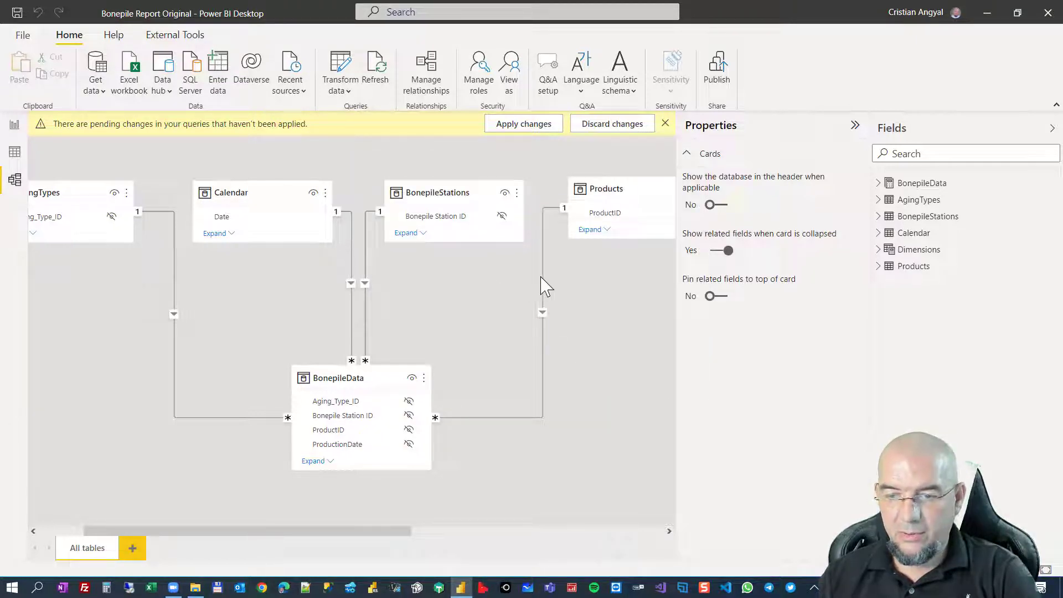
Delete the relationship between Products and BonepileData and refresh the data model.
{"action": "left_click", "coordinate": [553, 282]}
{"action": "key", "text": "Delete"}
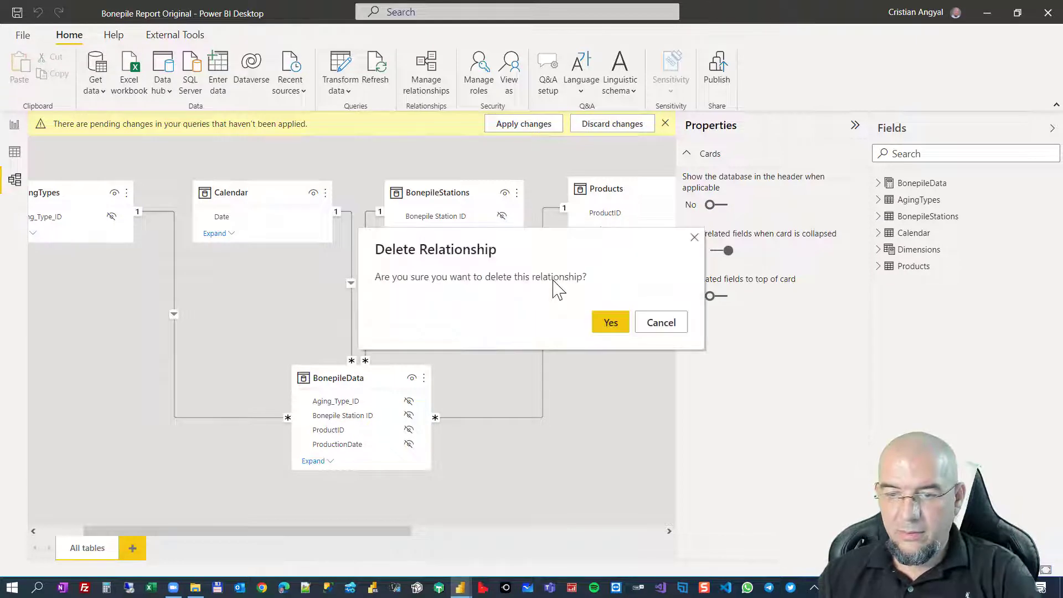
{"action": "left_click", "coordinate": [613, 323]}
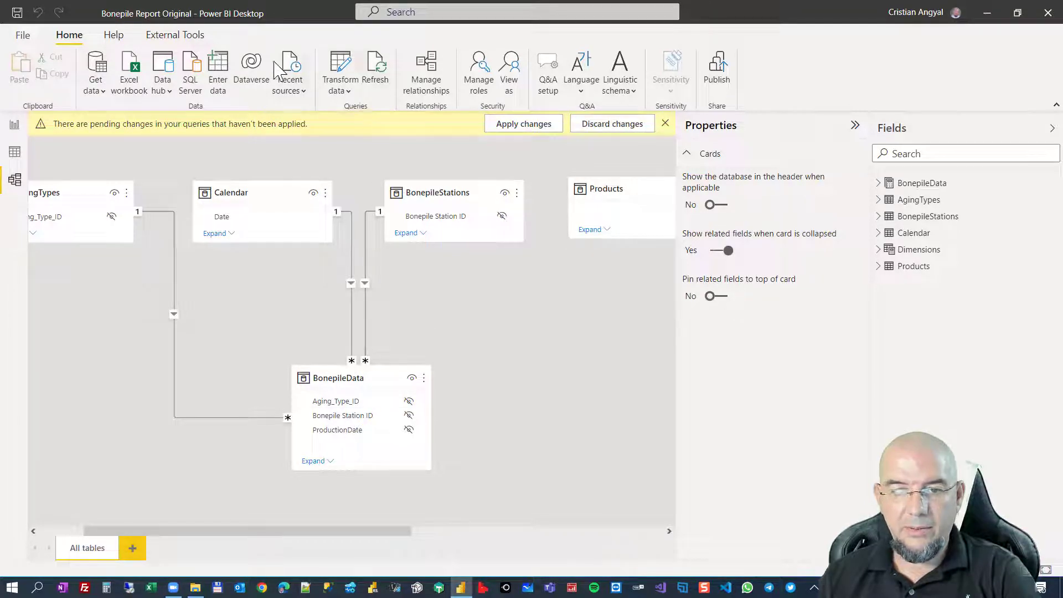
{"action": "left_click", "coordinate": [381, 64]}
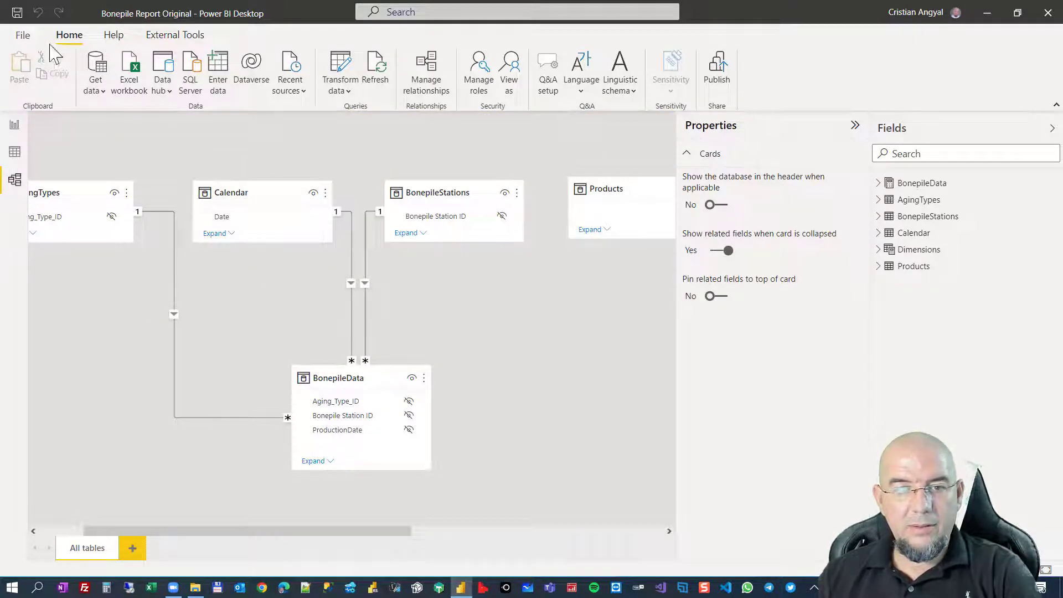
Save a copy of the report as Bonepile Report Original Demo in the Demo folder.
{"action": "left_click", "coordinate": [23, 35]}
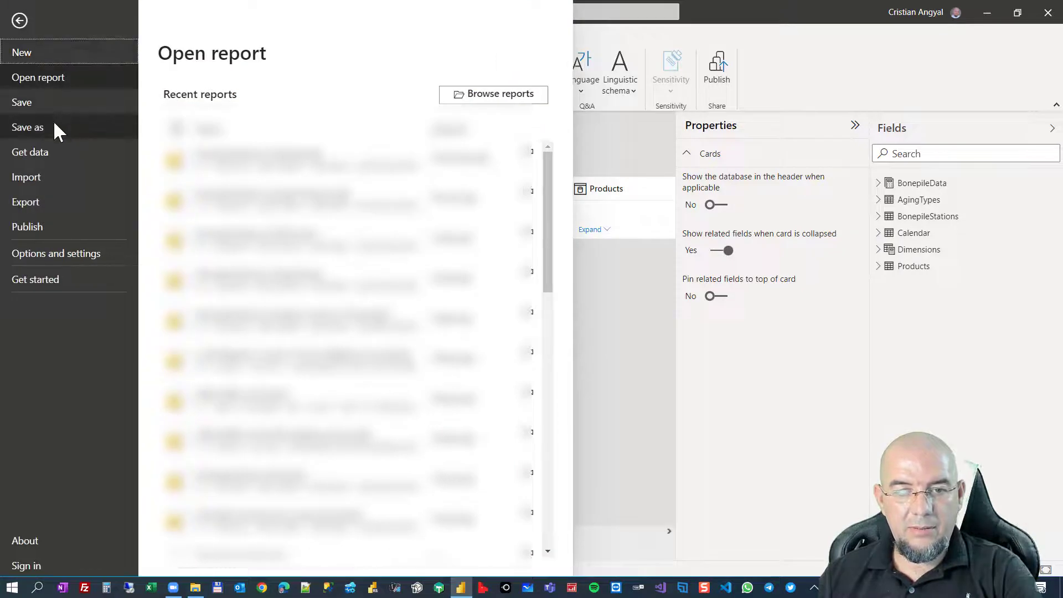
{"action": "left_click", "coordinate": [53, 125]}
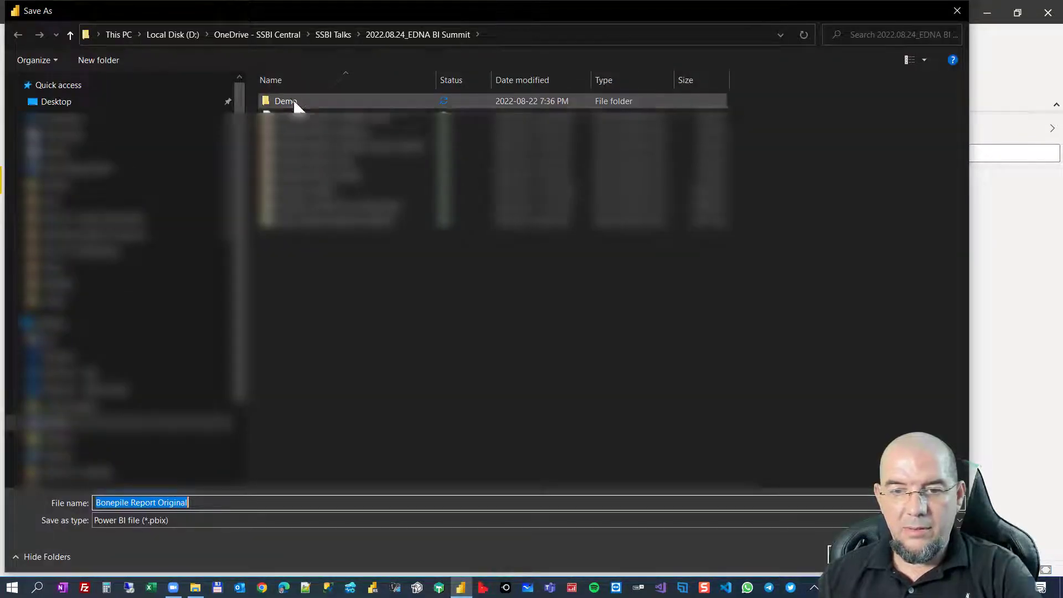
{"action": "double_click", "coordinate": [290, 97]}
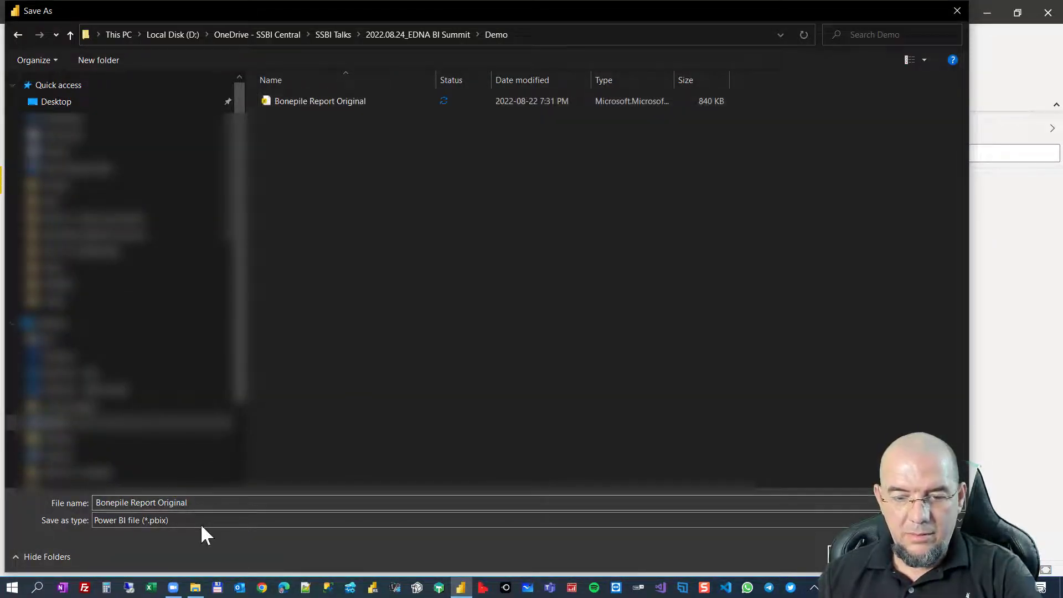
{"action": "left_click", "coordinate": [236, 502]}
{"action": "type", "text": "Deo"}
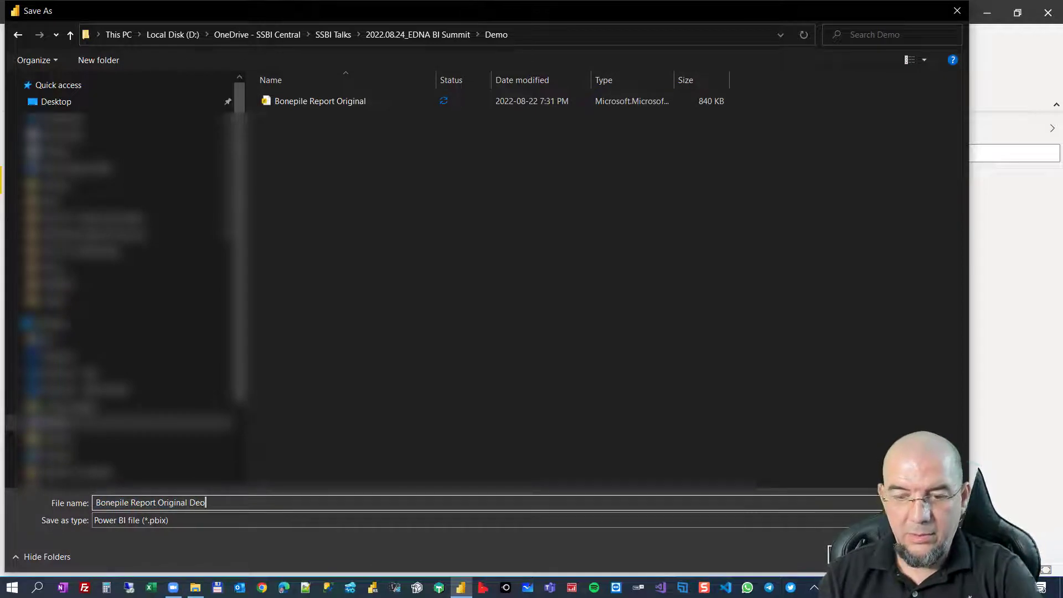
{"action": "key", "text": "BackSpace"}
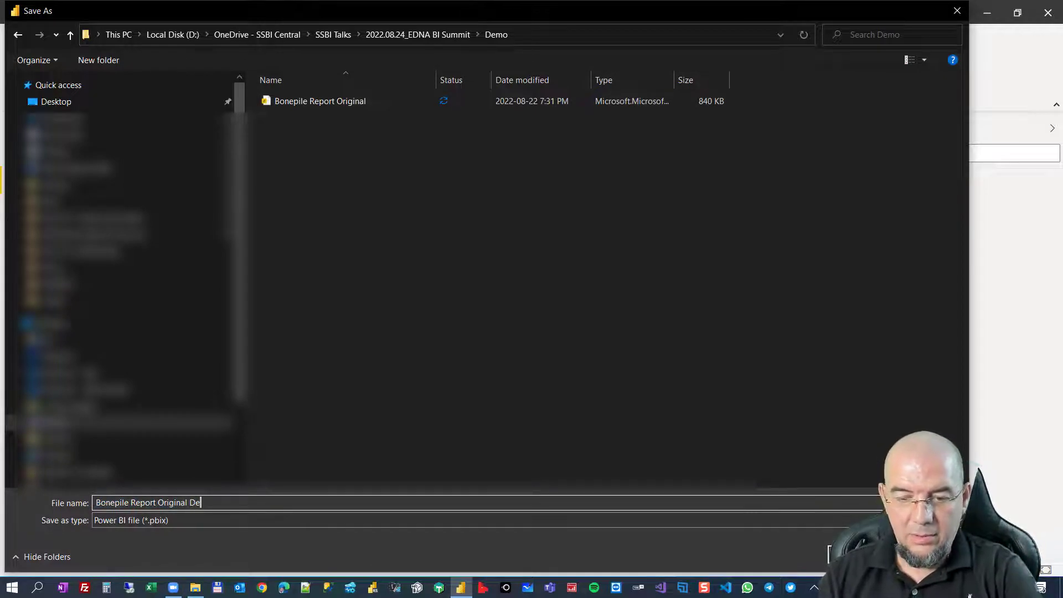
{"action": "type", "text": "mo"}
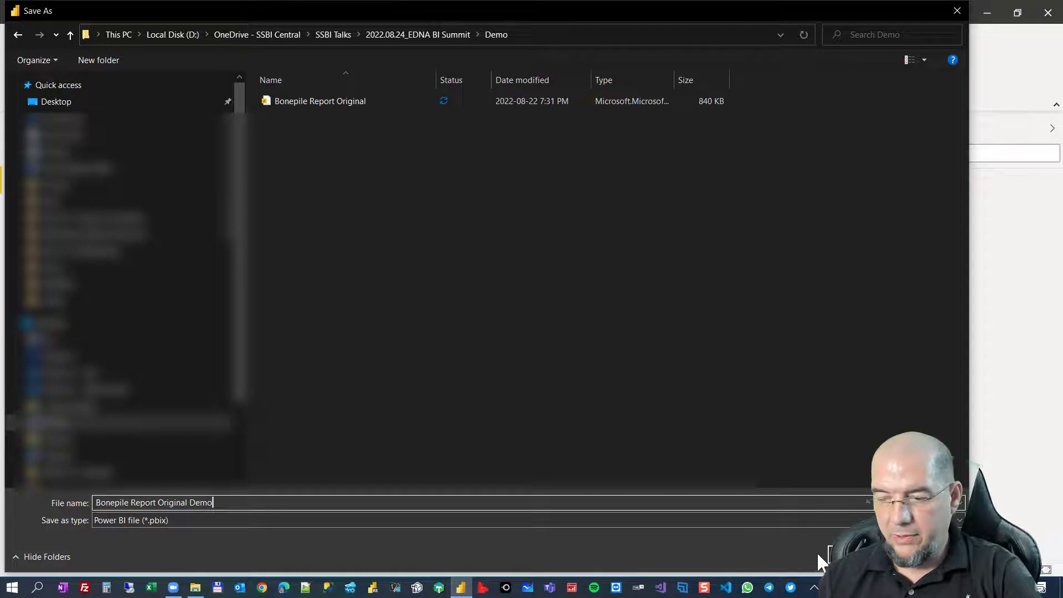
{"action": "left_click", "coordinate": [836, 553]}
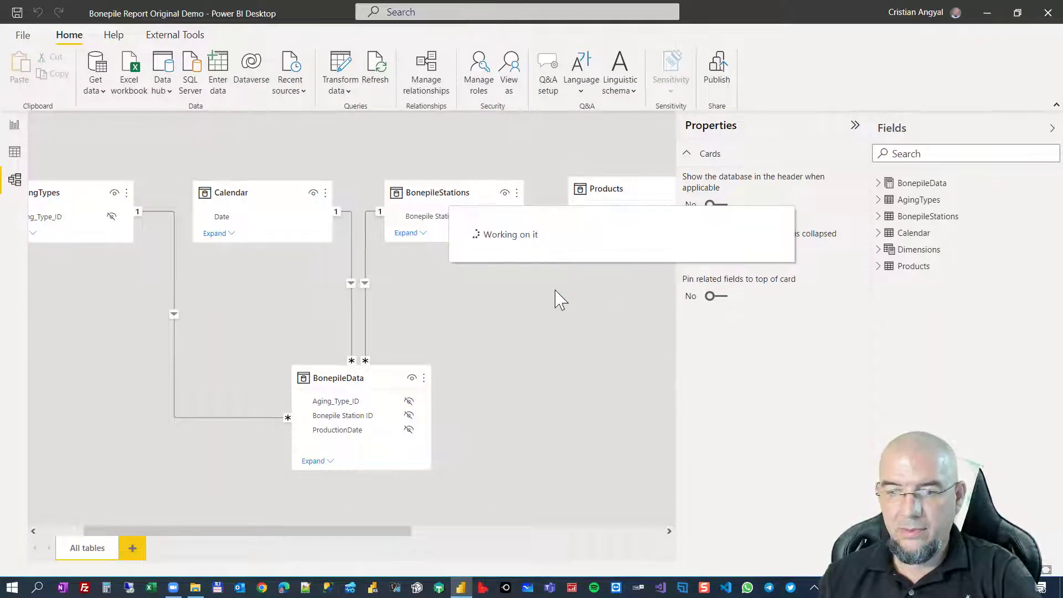
Open Power Query Editor, look over the FileName parameter and the staging queries, and refresh the query previews.
{"action": "left_click", "coordinate": [340, 67]}
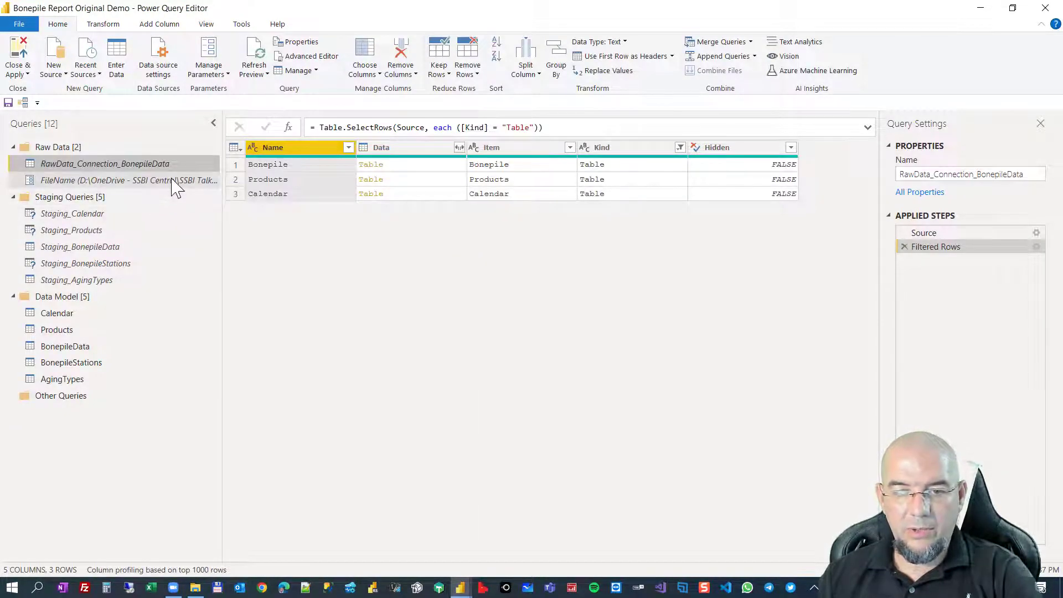
{"action": "left_click", "coordinate": [176, 181]}
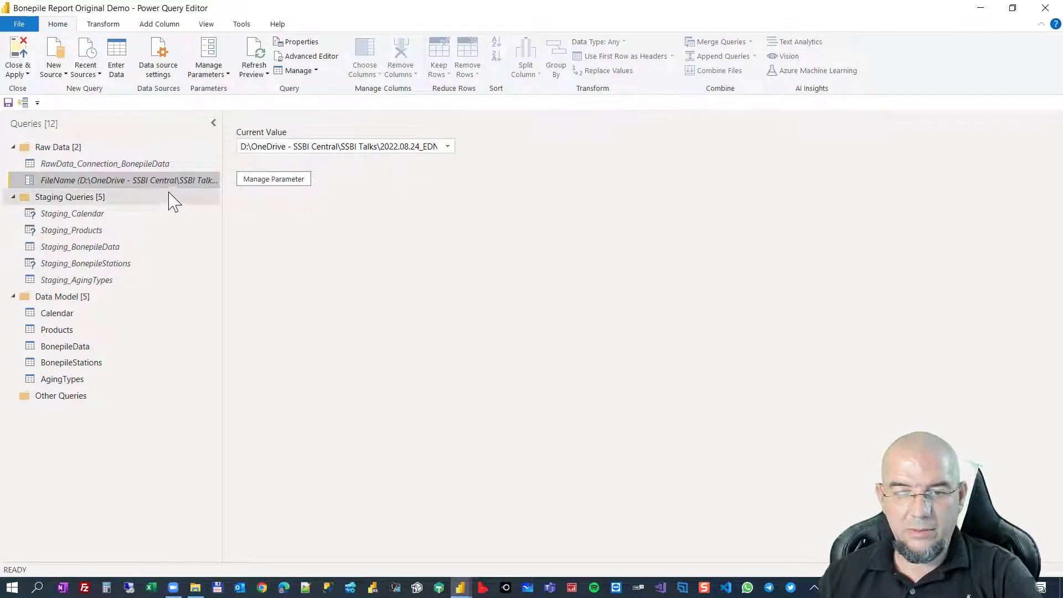
{"action": "left_click", "coordinate": [115, 214]}
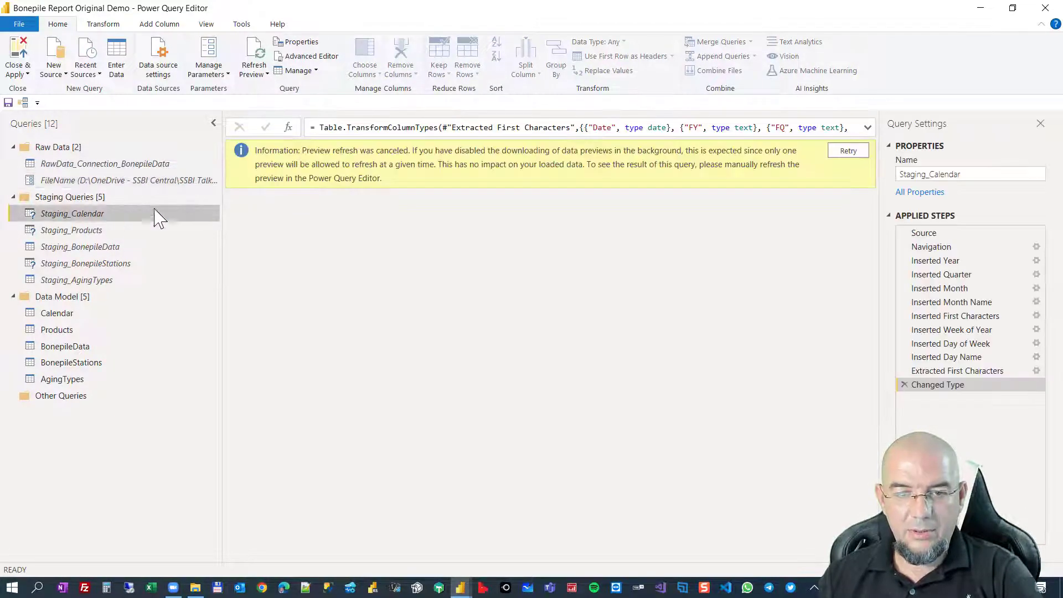
{"action": "left_click", "coordinate": [254, 55]}
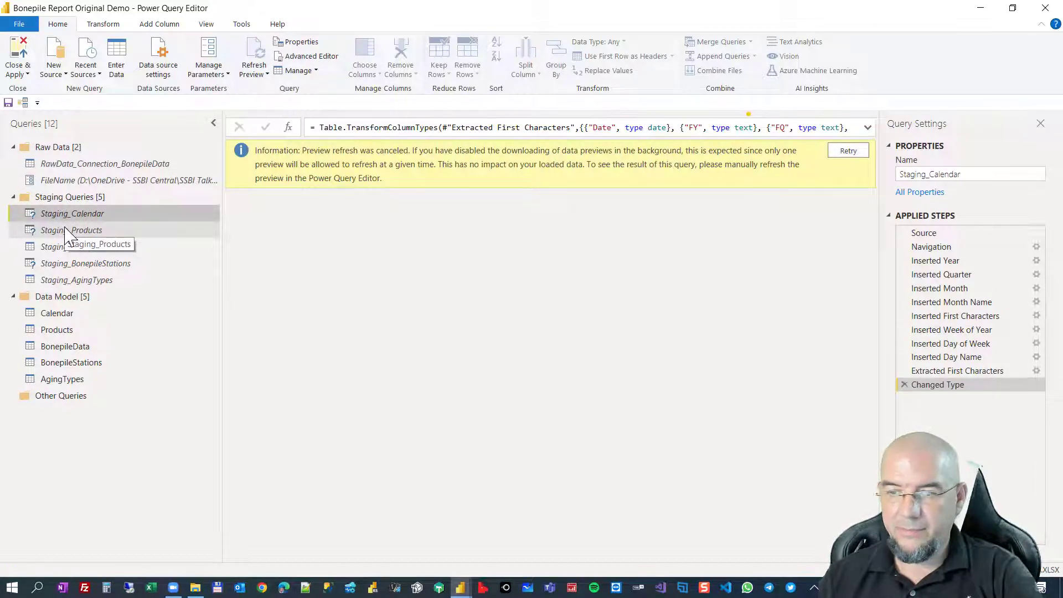
{"action": "left_click", "coordinate": [92, 279]}
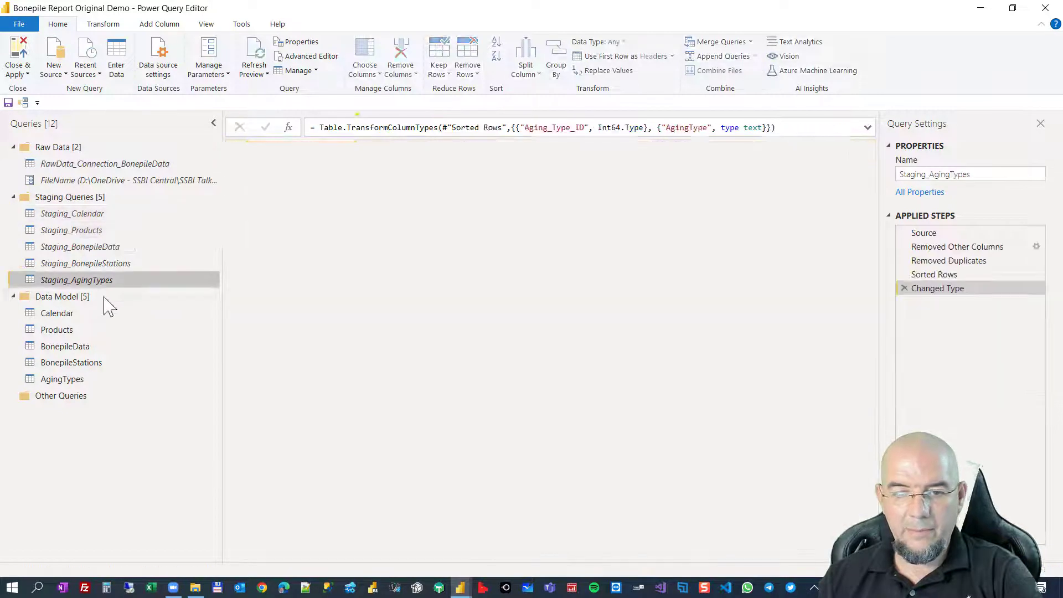
Inspect the ProductID 67 rows in Staging_Products, enlarging the display and narrowing the query list to see the StartDate and EndDate columns.
{"action": "left_click", "coordinate": [93, 231]}
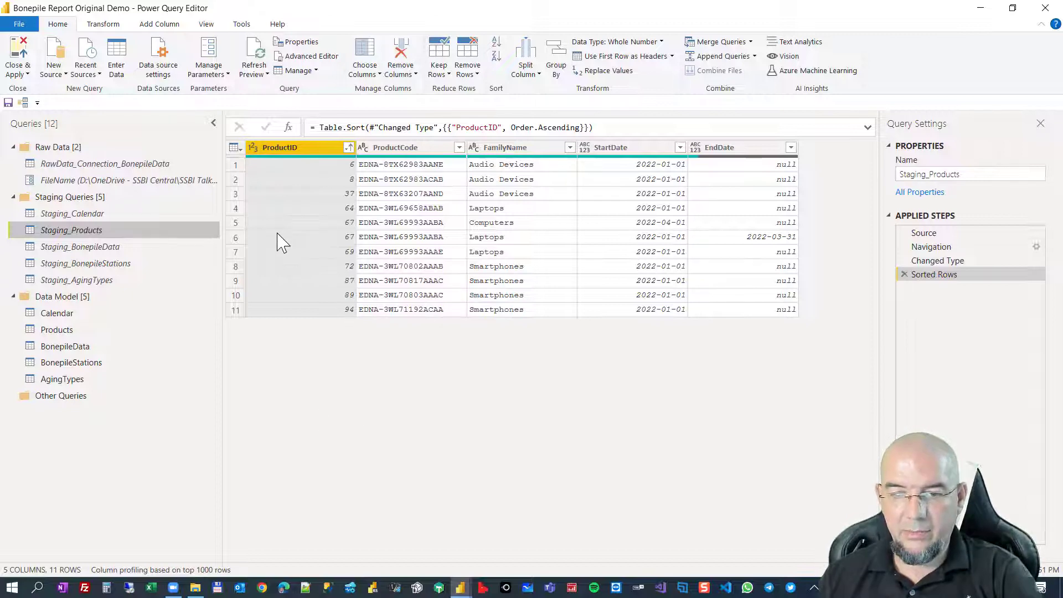
{"action": "left_click", "coordinate": [231, 239]}
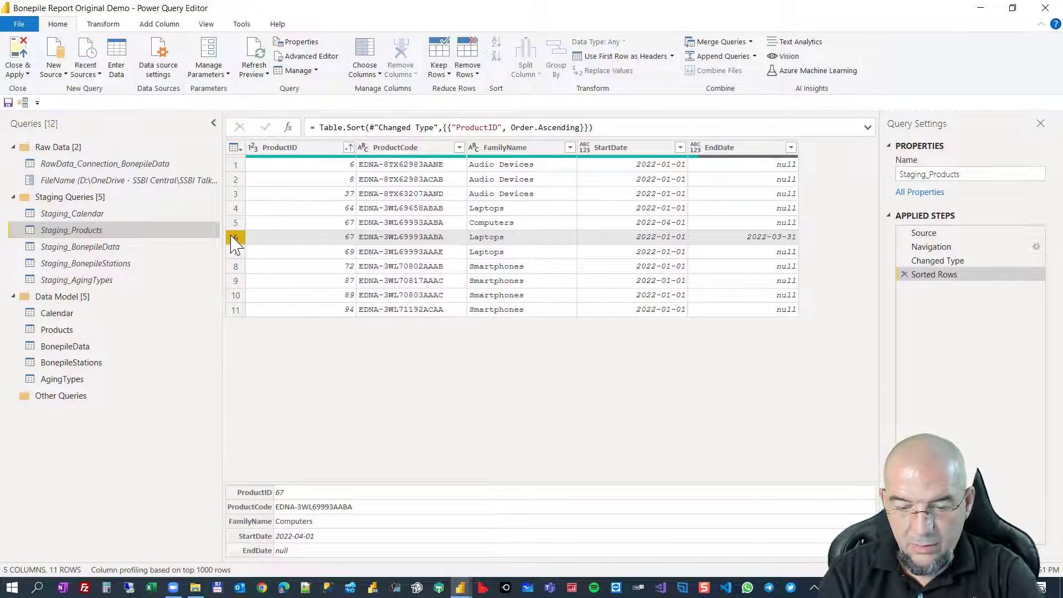
{"action": "key", "text": "ctrl+plus"}
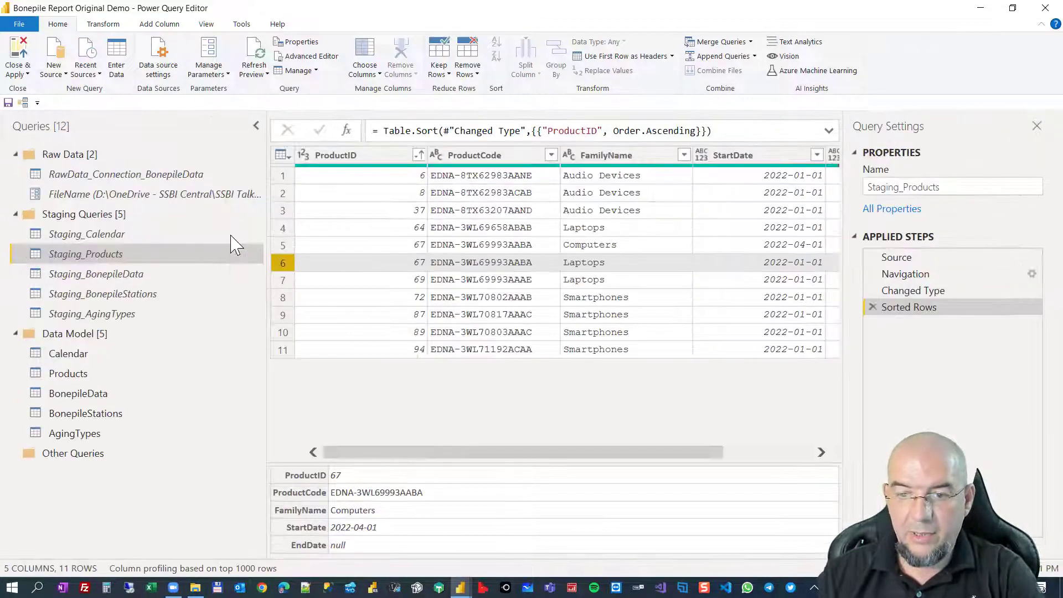
{"action": "left_click_drag", "start_coordinate": [262, 195], "coordinate": [174, 195]}
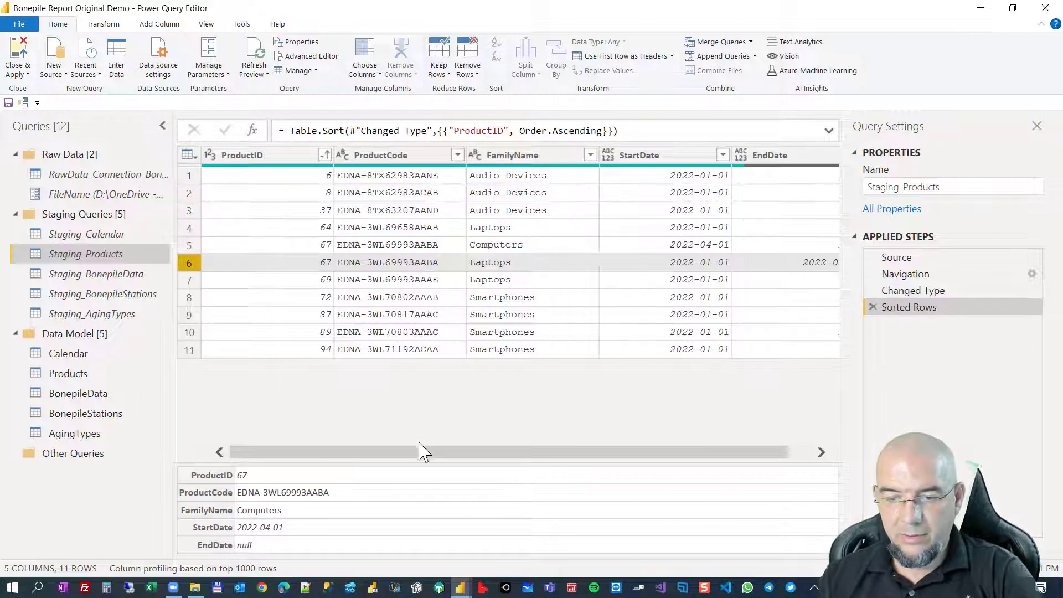
{"action": "left_click_drag", "start_coordinate": [487, 463], "coordinate": [623, 457]}
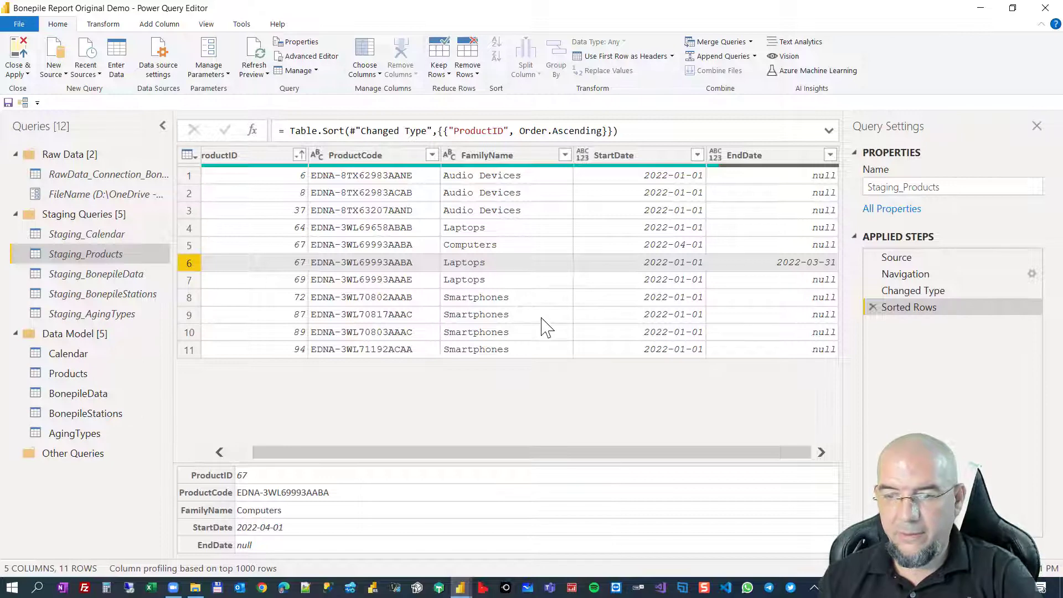
Change the data type of the StartDate and EndDate columns in Staging_Products to Date.
{"action": "left_click", "coordinate": [627, 158]}
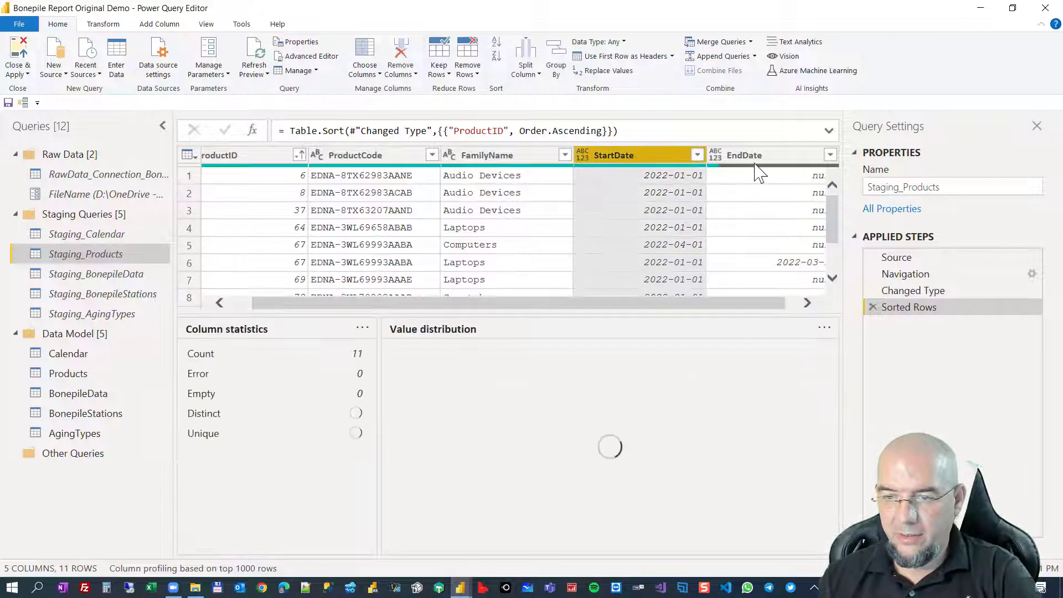
{"action": "left_click", "coordinate": [756, 160], "text": "ctrl"}
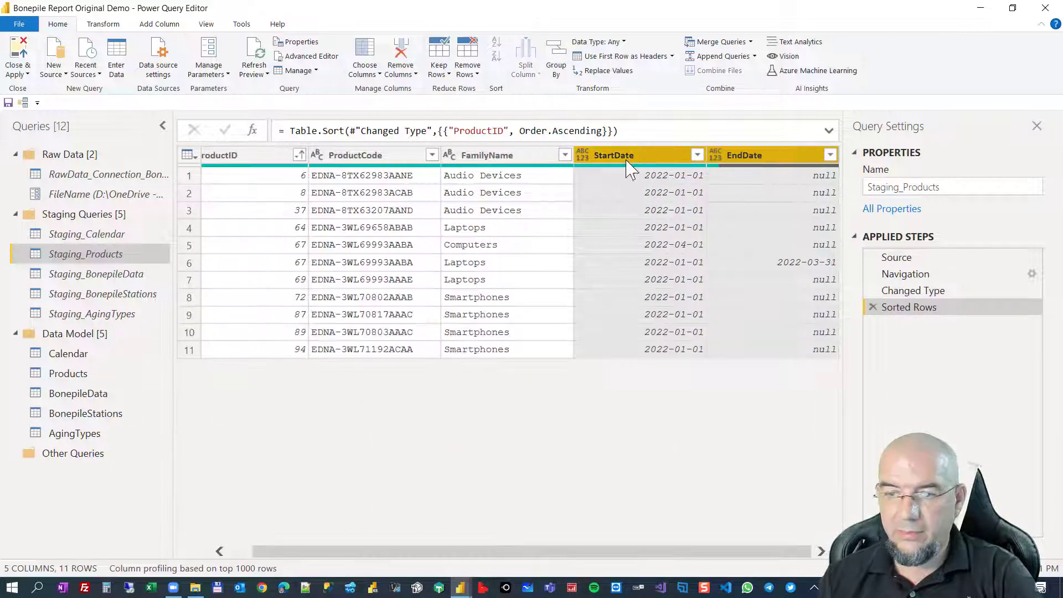
{"action": "left_click", "coordinate": [103, 24]}
{"action": "left_click", "coordinate": [198, 42]}
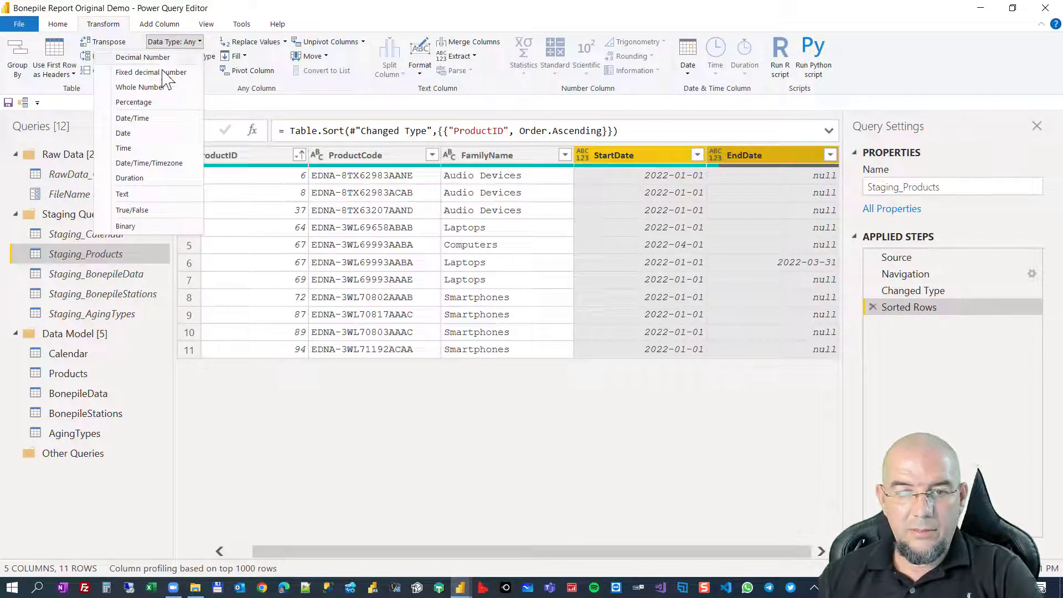
{"action": "left_click", "coordinate": [128, 133]}
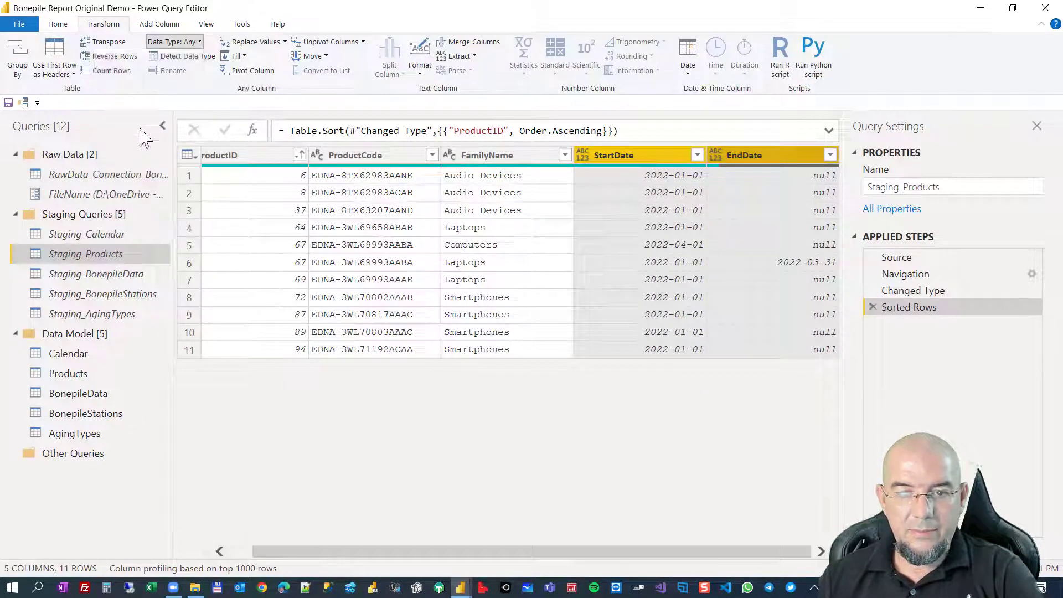
Create a new blank query in the Staging Queries group.
{"action": "left_click", "coordinate": [678, 247]}
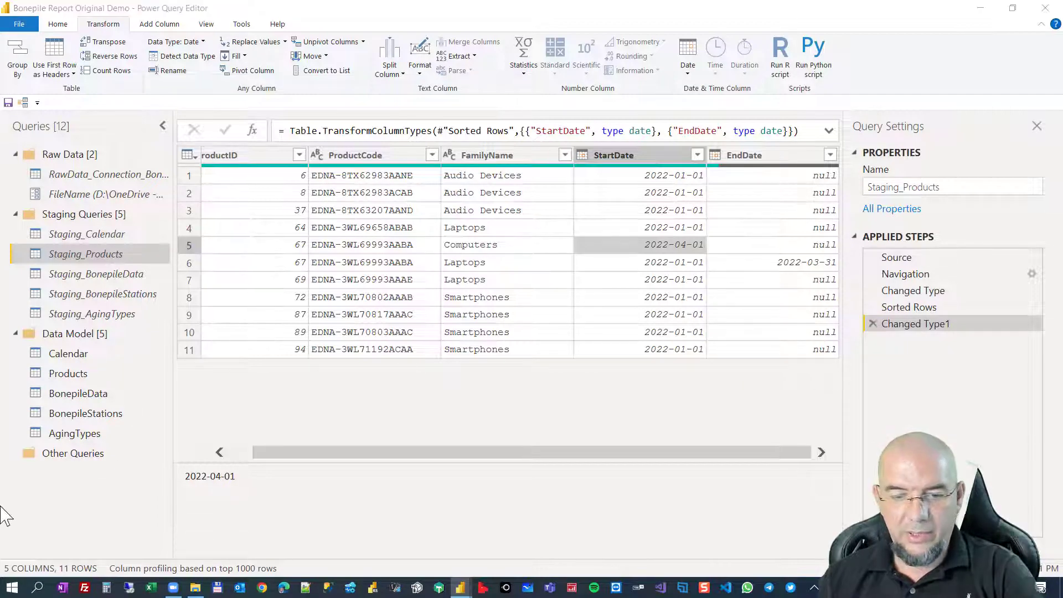
{"action": "right_click", "coordinate": [51, 525]}
{"action": "mouse_move", "coordinate": [111, 457]}
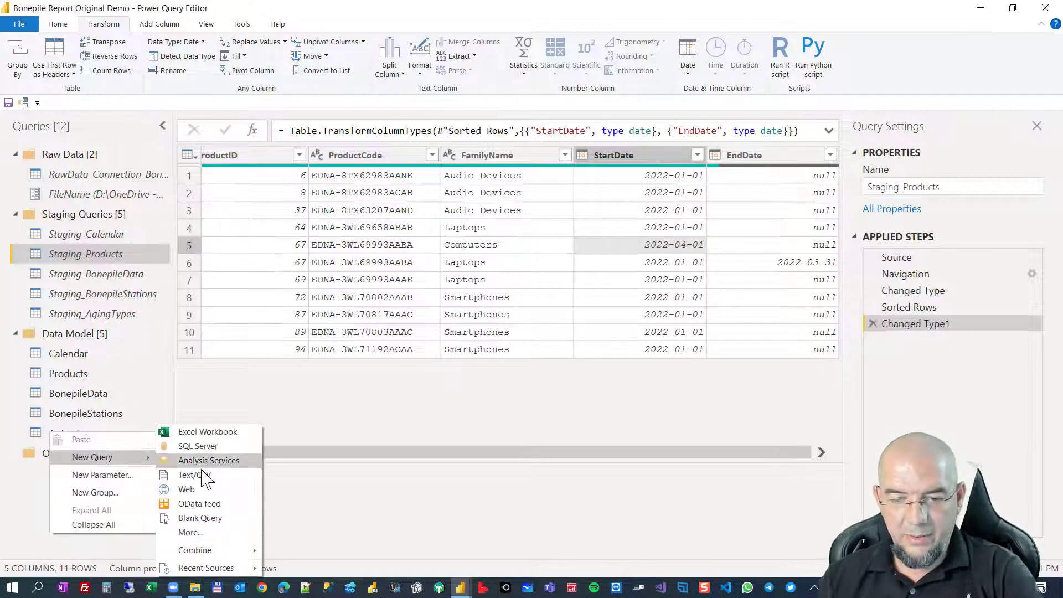
{"action": "left_click", "coordinate": [212, 518]}
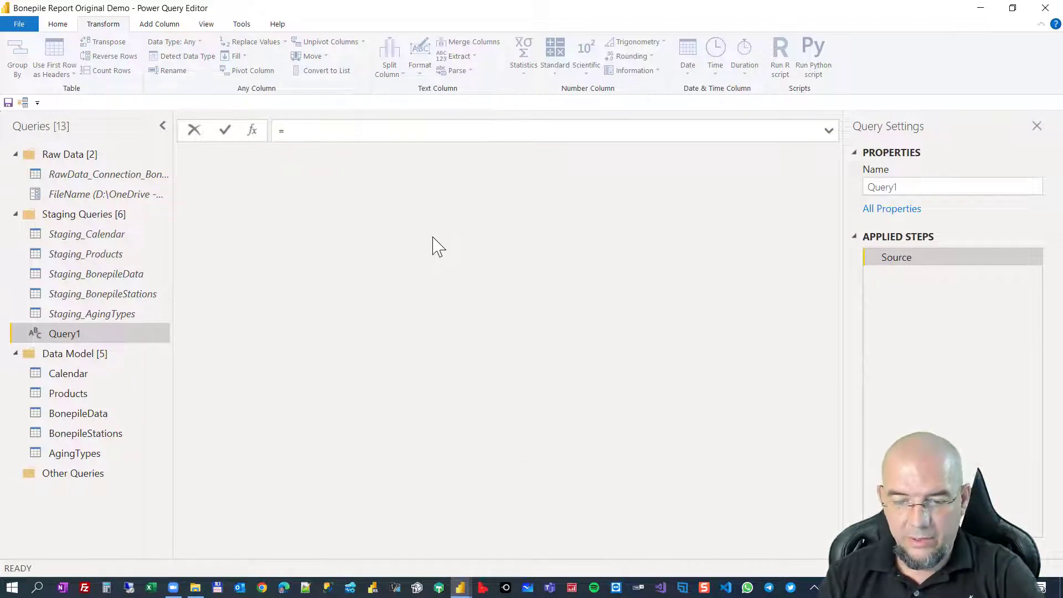
Give the blank query the formula =DateTime.Date(DateTime.LocalNow()) to return the current date.
{"action": "type", "text": "=date"}
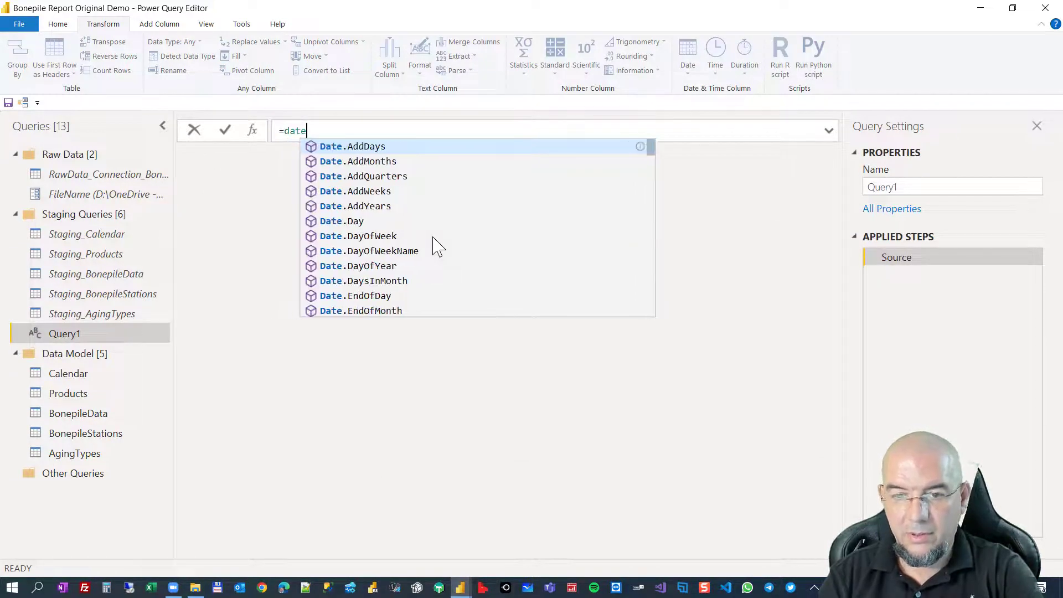
{"action": "type", "text": "tidate"}
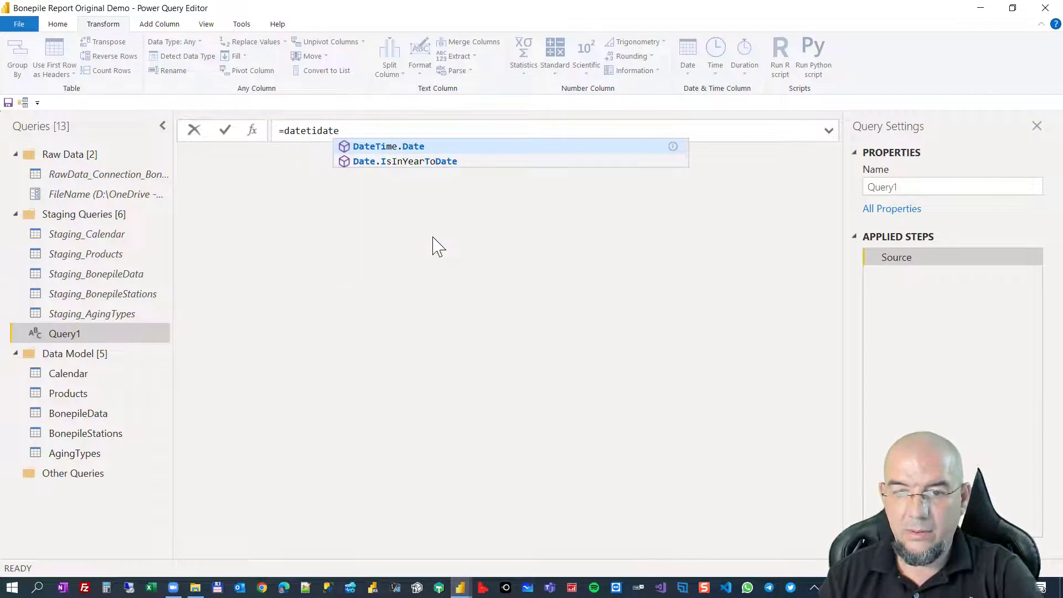
{"action": "key", "text": "Tab"}
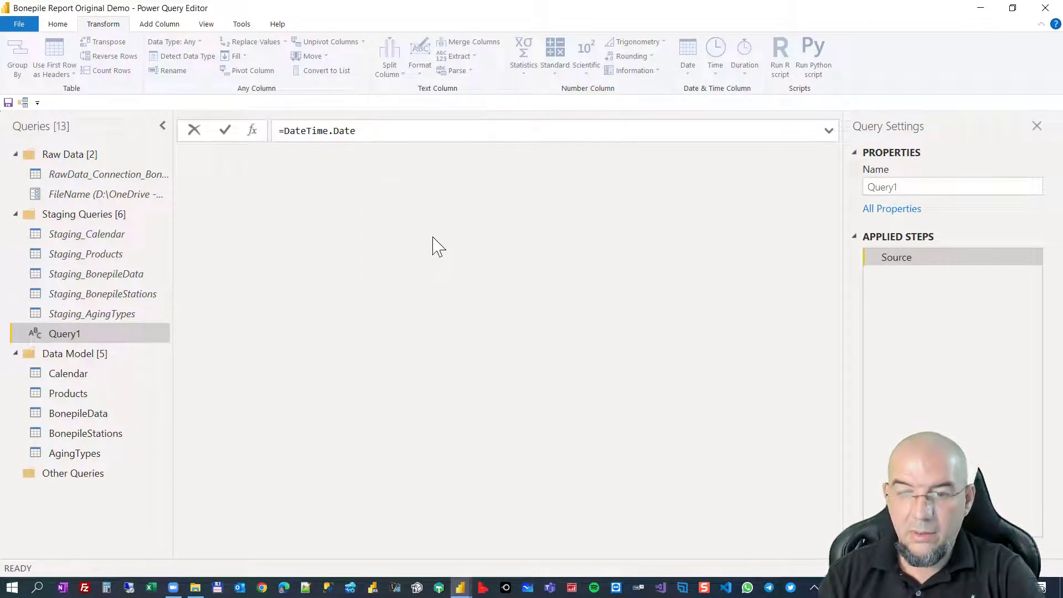
{"action": "type", "text": "("}
{"action": "type", "text": "localn"}
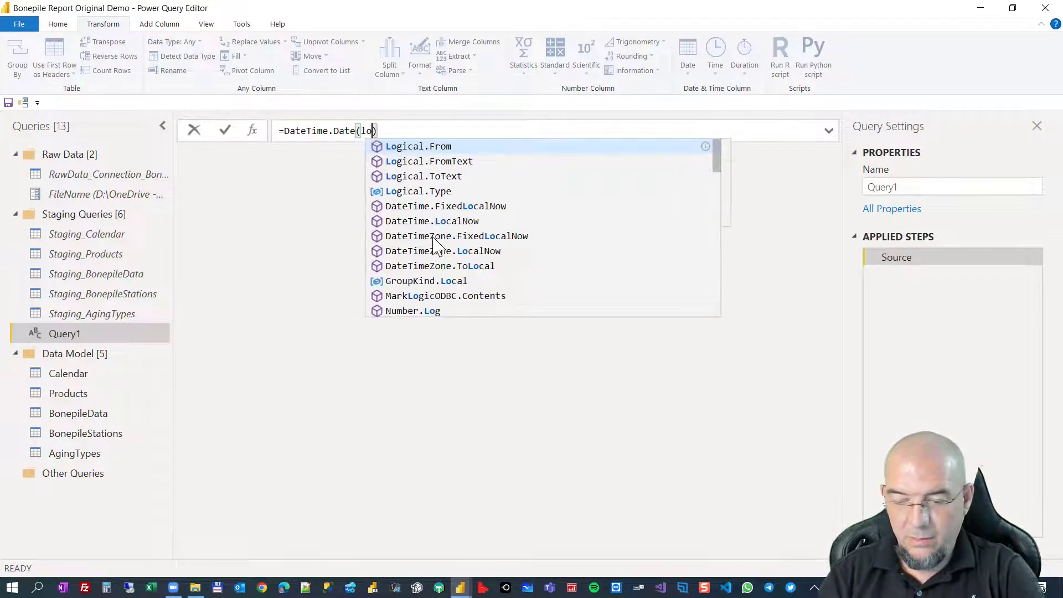
{"action": "type", "text": "o"}
{"action": "key", "text": "Tab"}
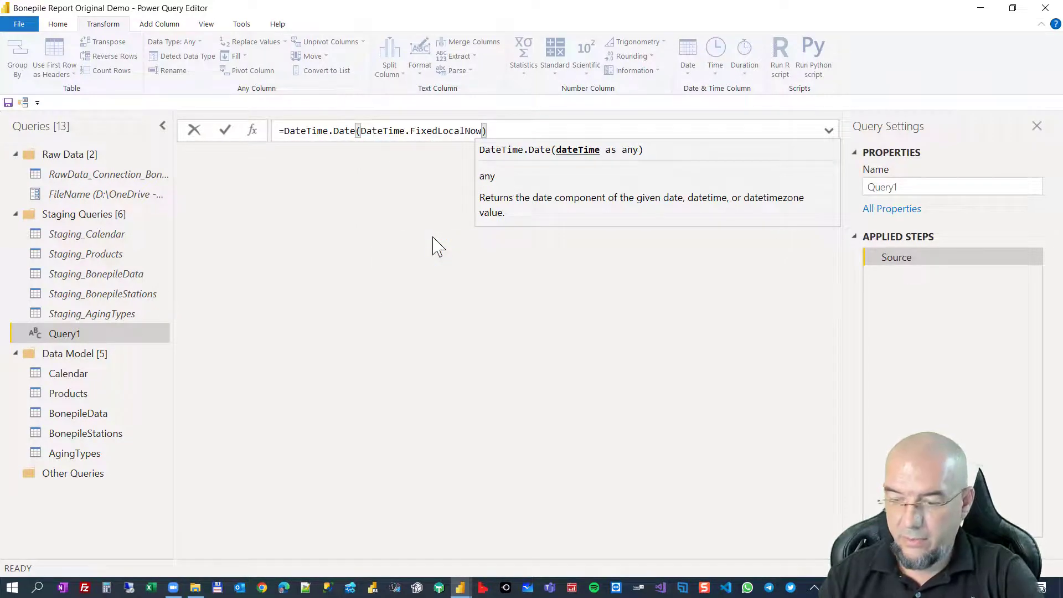
{"action": "key", "text": "BackSpace"}
{"action": "key", "text": "BackSpace"}
{"action": "key", "text": "BackSpace"}
{"action": "key", "text": "BackSpace"}
{"action": "key", "text": "BackSpace"}
{"action": "key", "text": "BackSpace"}
{"action": "key", "text": "BackSpace"}
{"action": "key", "text": "BackSpace"}
{"action": "key", "text": "BackSpace"}
{"action": "key", "text": "BackSpace"}
{"action": "key", "text": "BackSpace"}
{"action": "key", "text": "BackSpace"}
{"action": "key", "text": "BackSpace"}
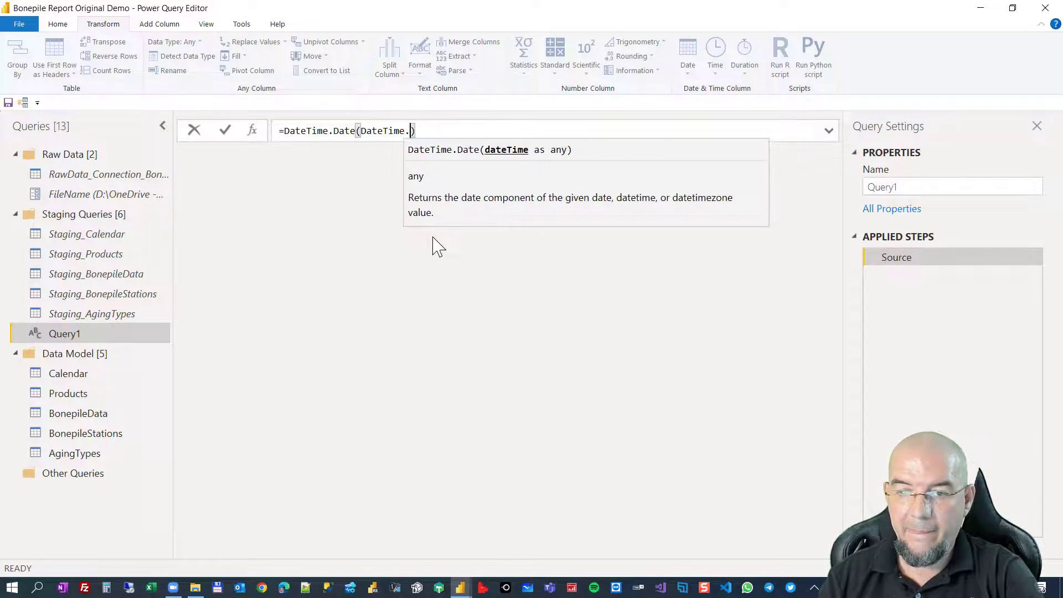
{"action": "type", "text": "loca"}
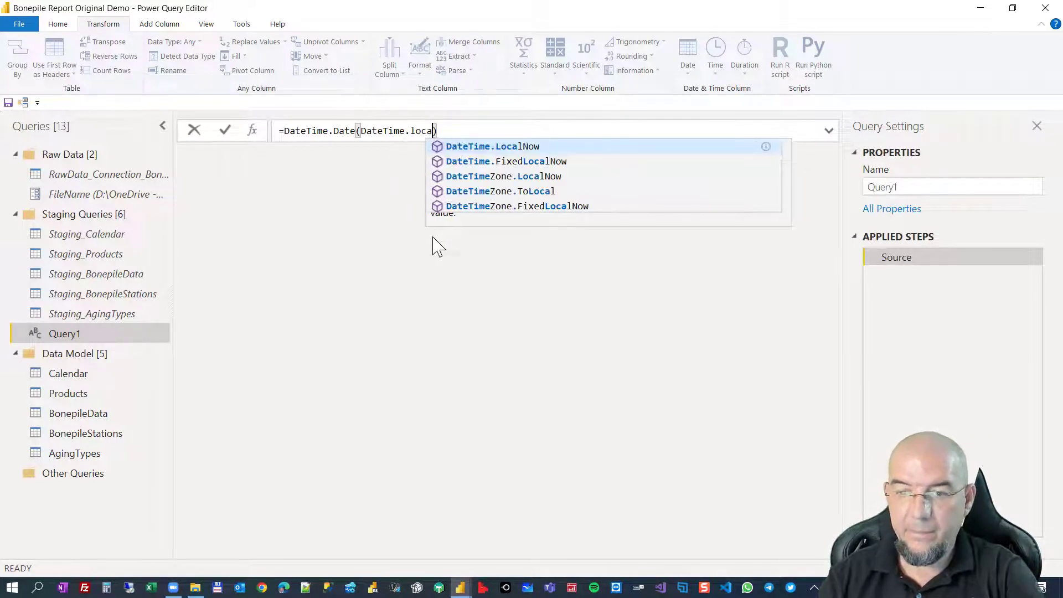
{"action": "left_click", "coordinate": [471, 147]}
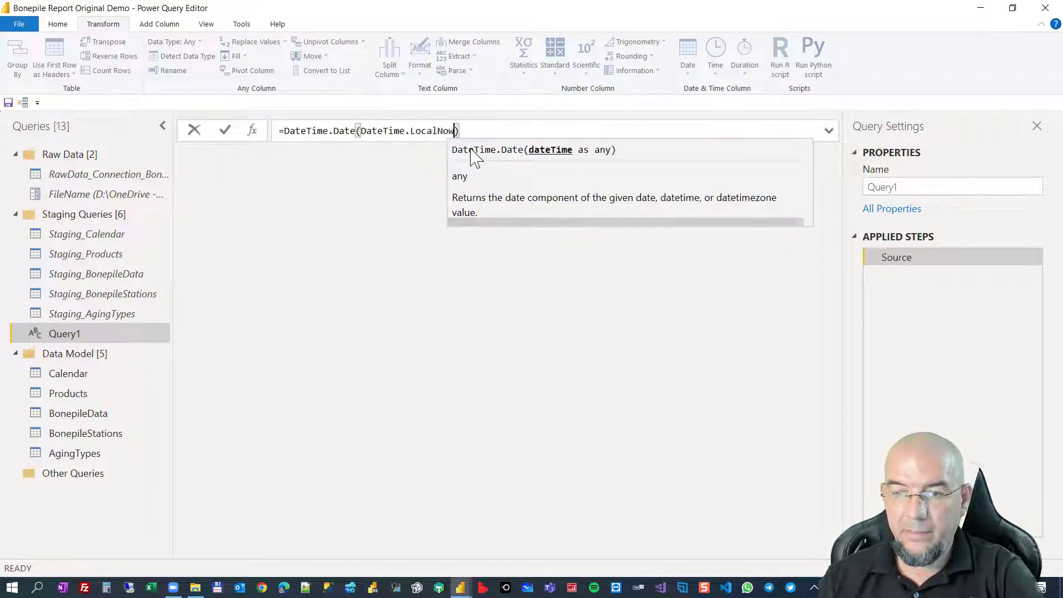
{"action": "type", "text": "()"}
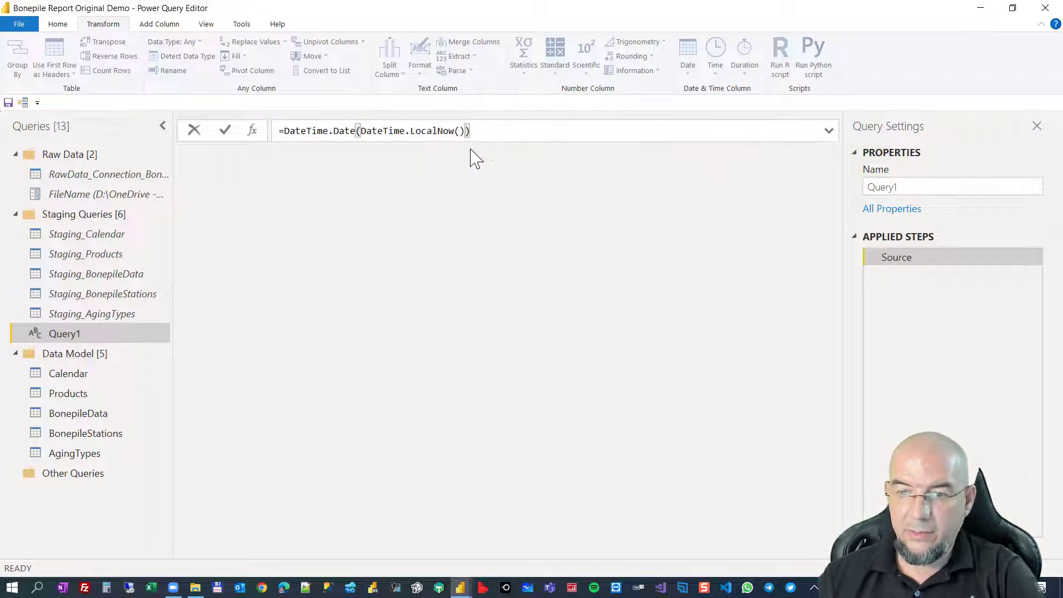
{"action": "key", "text": "Return"}
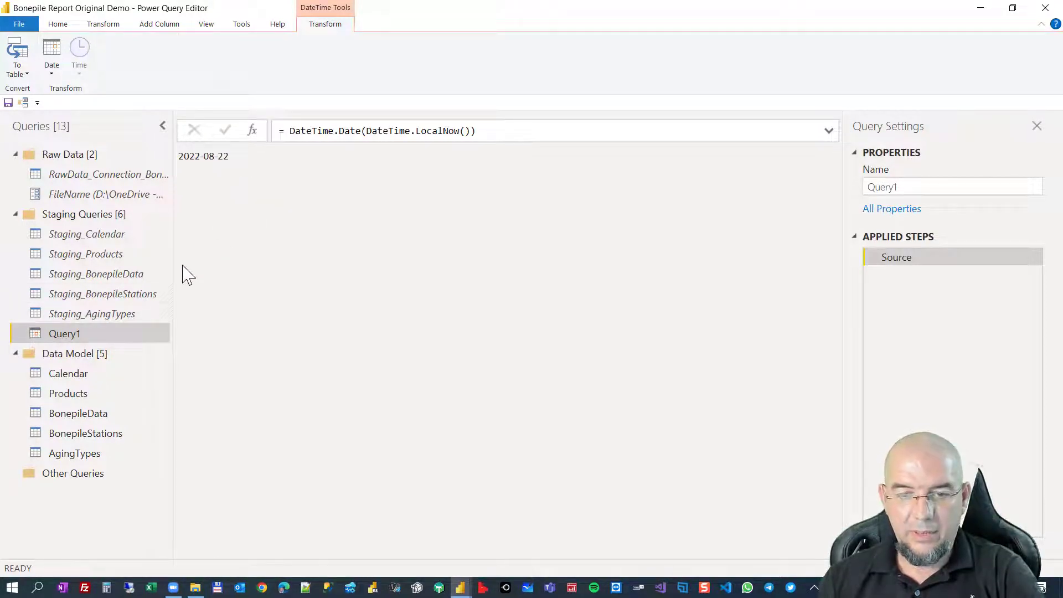
Compare the scalar date query with the Staging_AgingTypes table query and rename the date query as Today.
{"action": "left_click", "coordinate": [113, 317]}
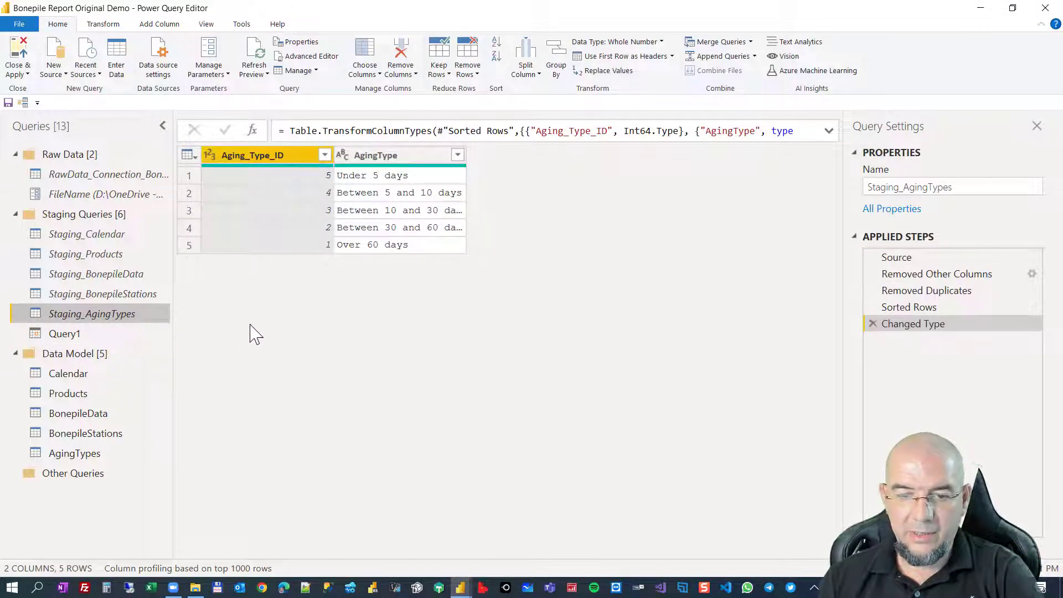
{"action": "left_click", "coordinate": [76, 335]}
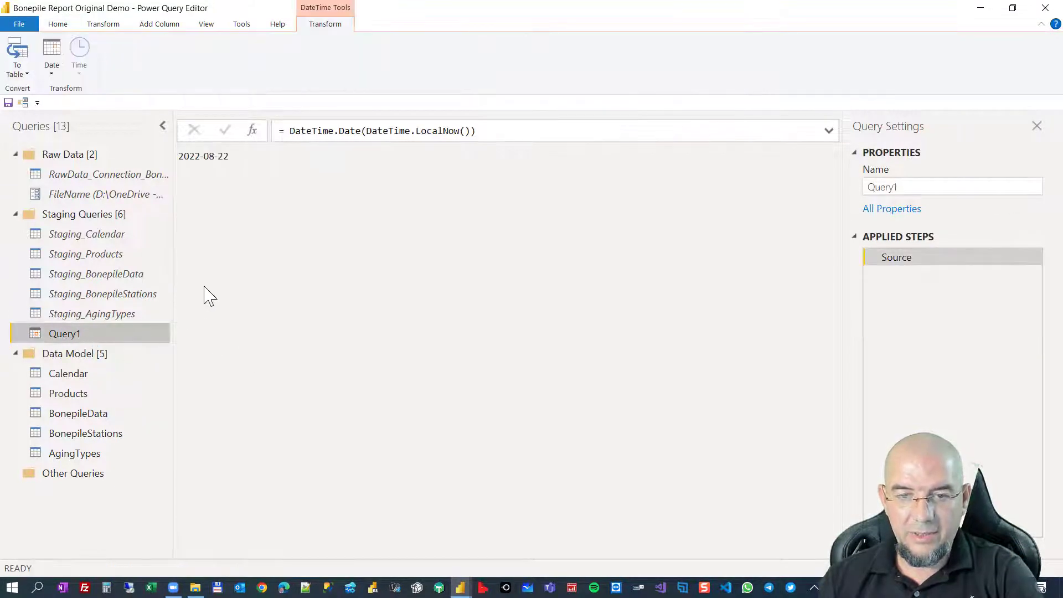
{"action": "double_click", "coordinate": [110, 334]}
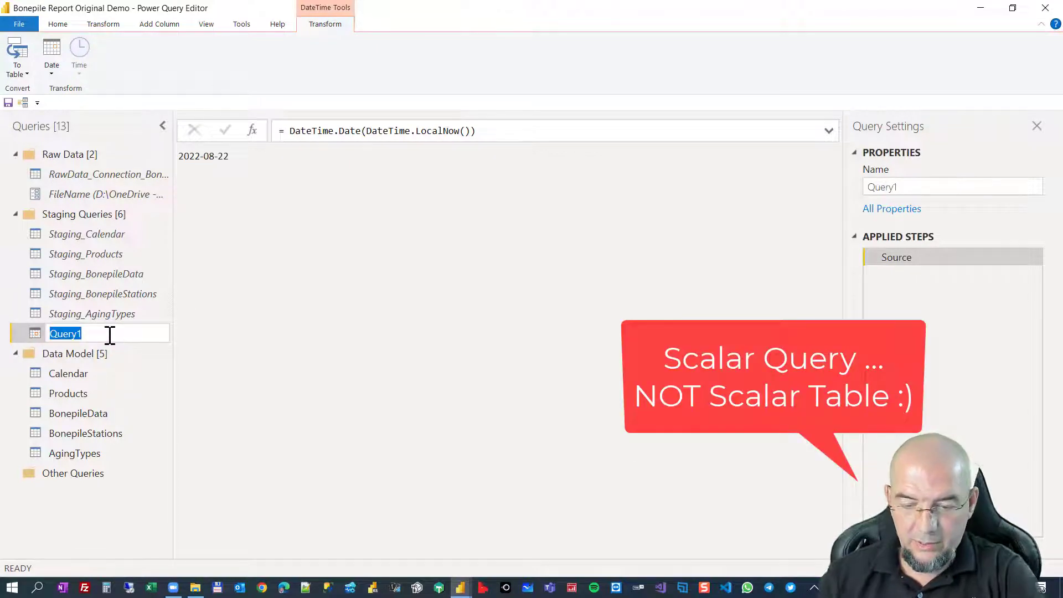
{"action": "type", "text": "Today"}
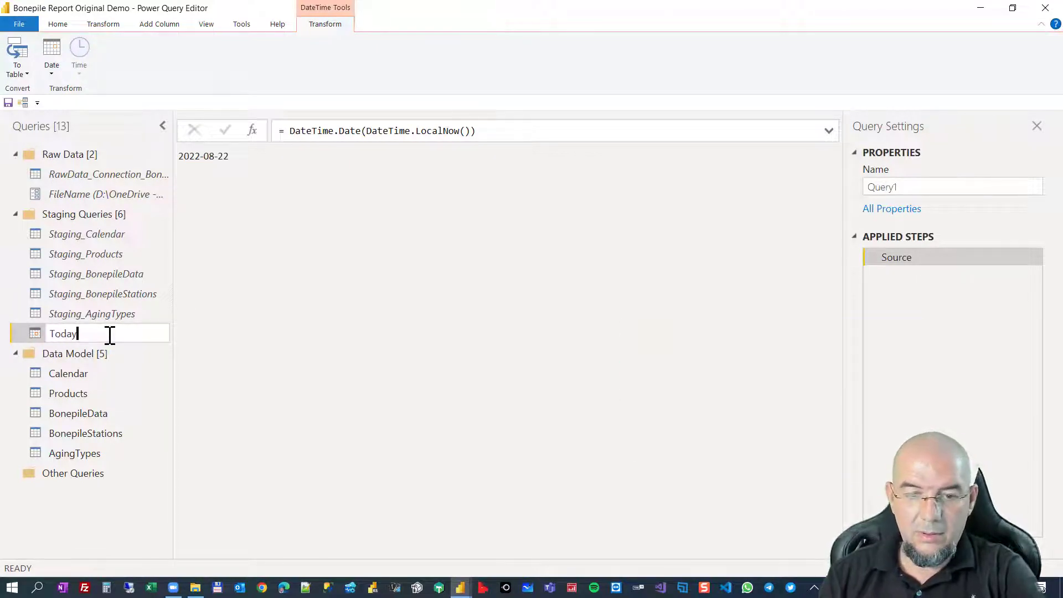
{"action": "key", "text": "Return"}
Replace the null values in the EndDate column of Staging_Products with 2022-12-31.
{"action": "left_click", "coordinate": [123, 256]}
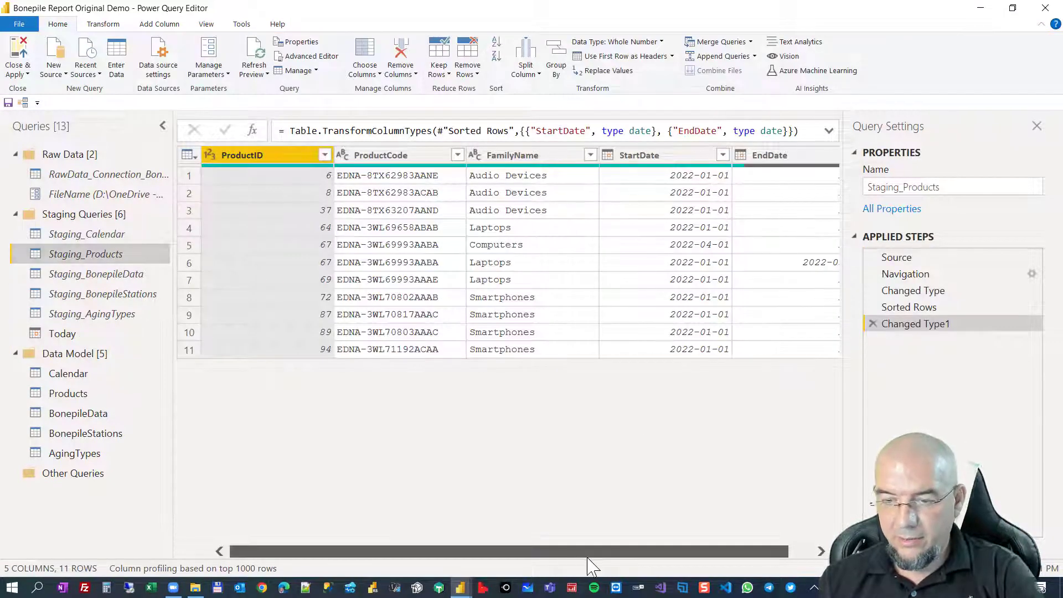
{"action": "left_click_drag", "start_coordinate": [573, 564], "coordinate": [745, 563]}
{"action": "left_click", "coordinate": [818, 156]}
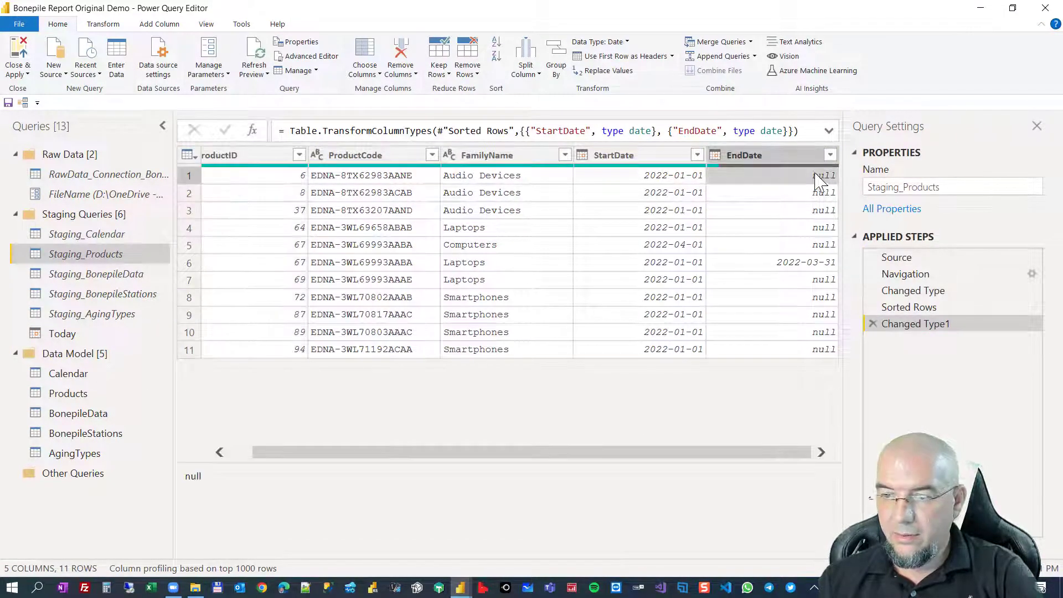
{"action": "right_click", "coordinate": [820, 157]}
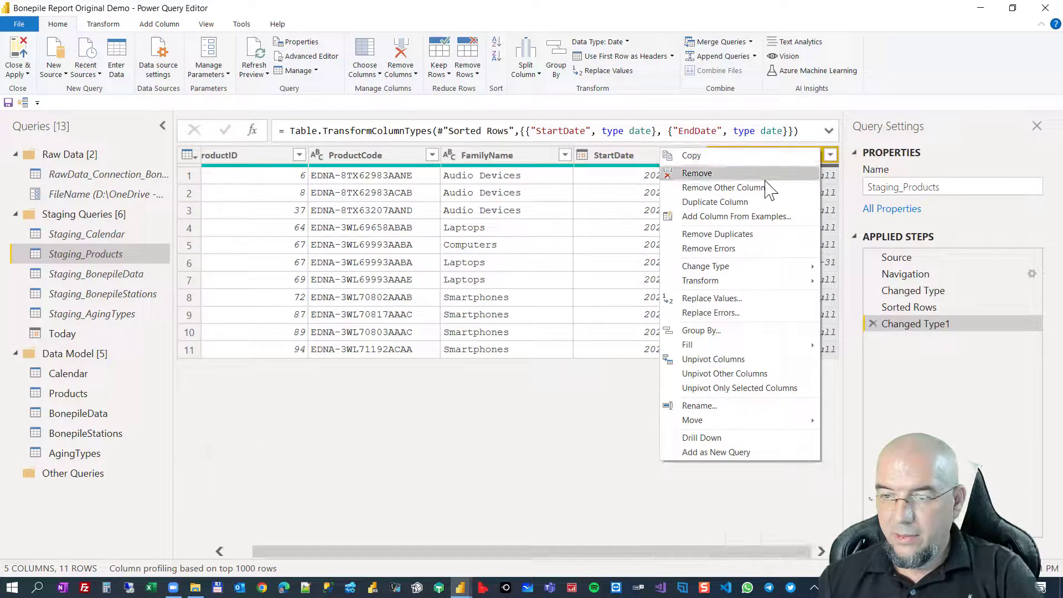
{"action": "left_click", "coordinate": [749, 299]}
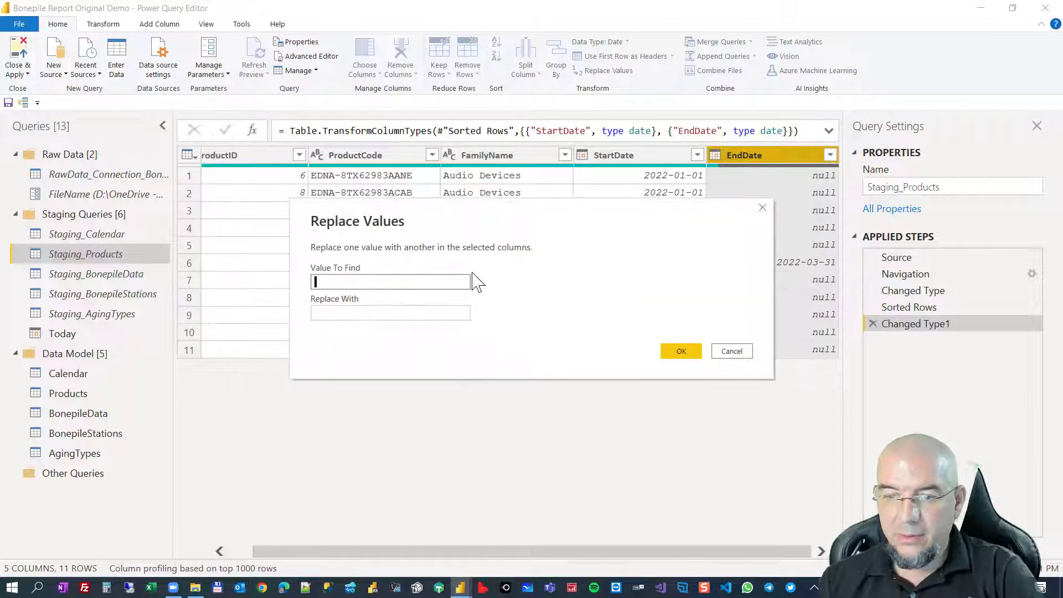
{"action": "left_click", "coordinate": [403, 313]}
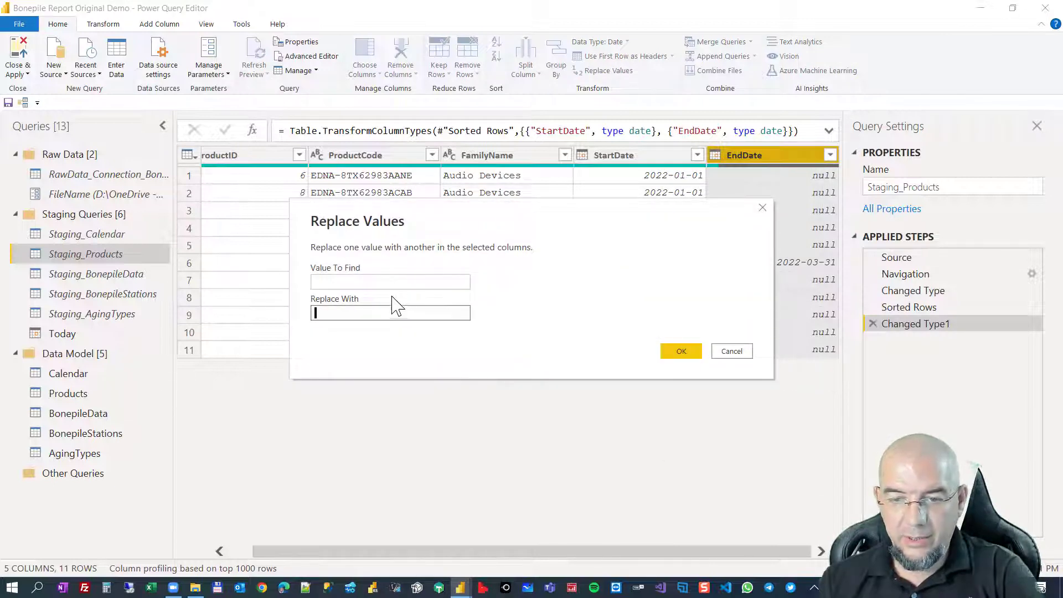
{"action": "left_click", "coordinate": [394, 282]}
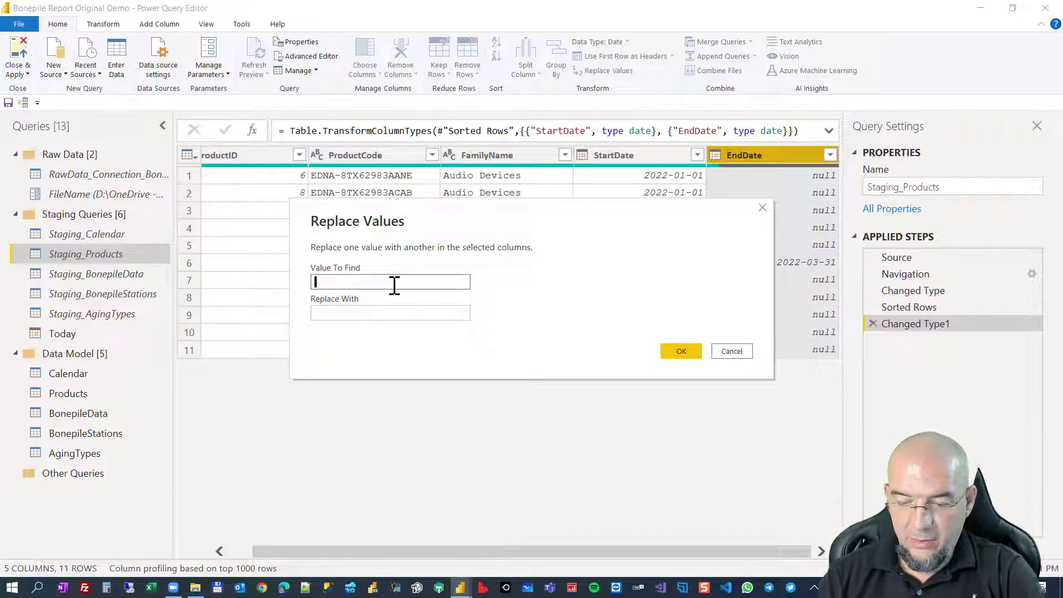
{"action": "left_click", "coordinate": [356, 312]}
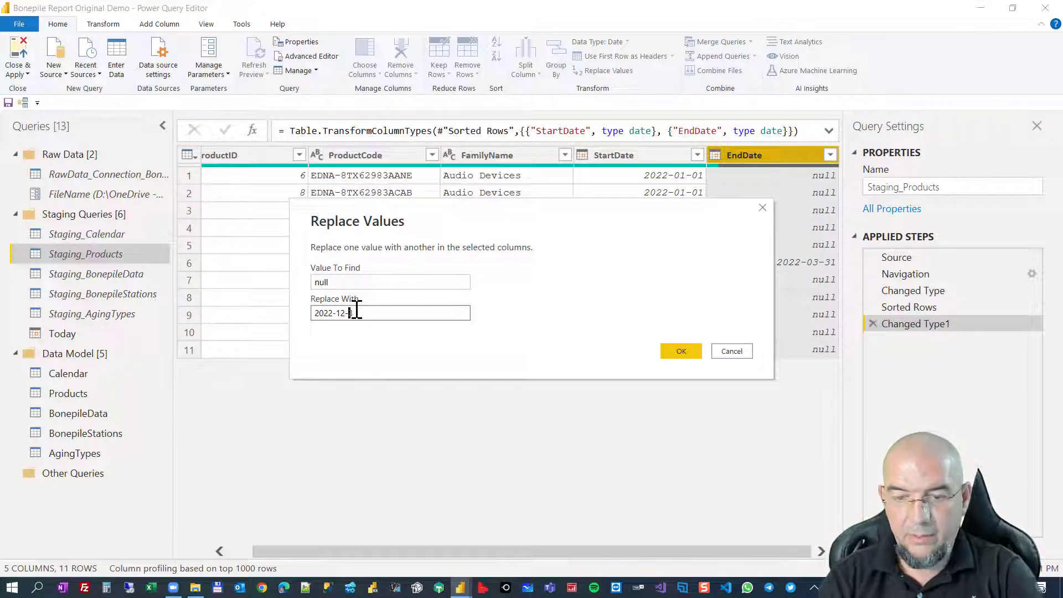
{"action": "left_click", "coordinate": [689, 353]}
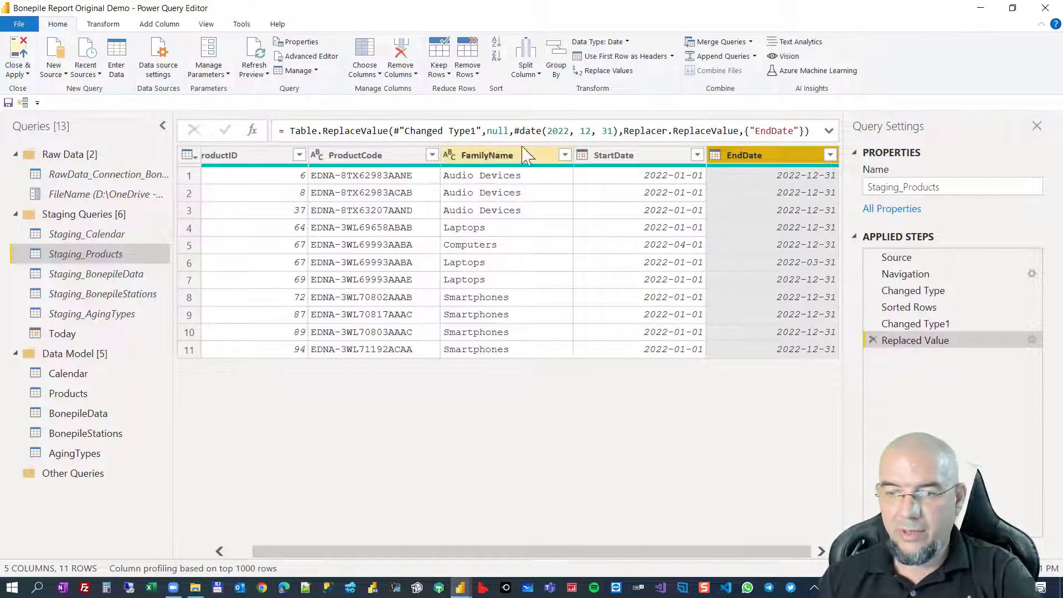
Edit the Replaced Value formula so that Today substitutes the fixed date #date(2022, 12, 31).
{"action": "left_click", "coordinate": [570, 131]}
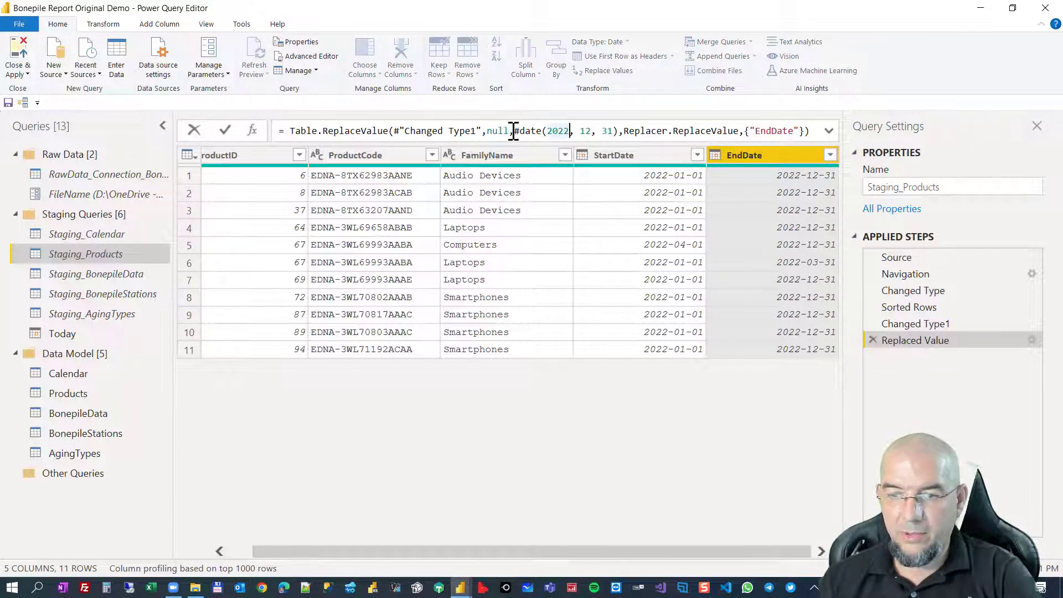
{"action": "left_click_drag", "start_coordinate": [514, 131], "coordinate": [618, 130]}
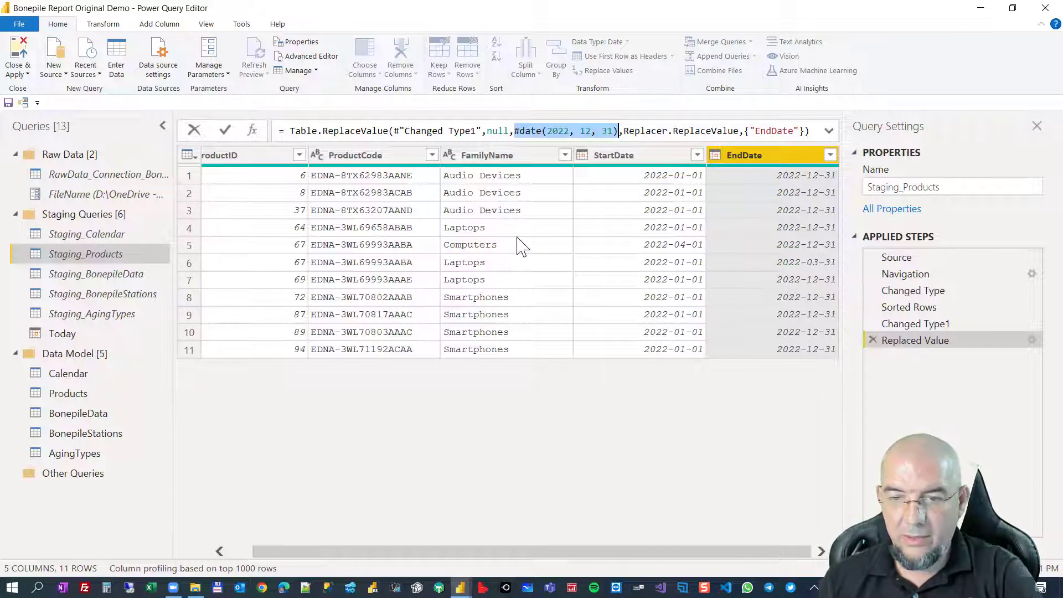
{"action": "type", "text": "Today"}
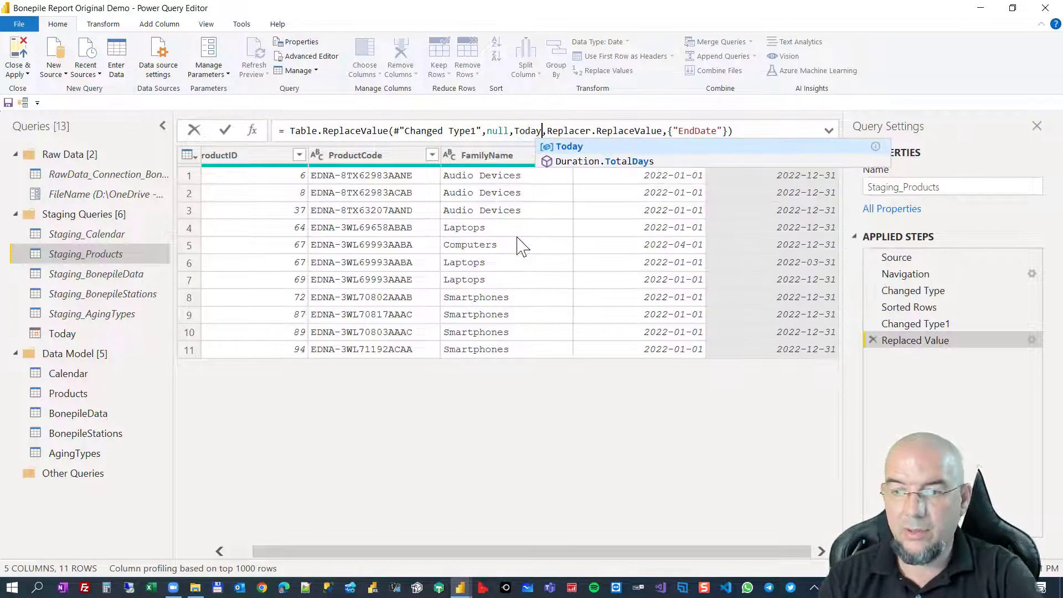
{"action": "key", "text": "Escape"}
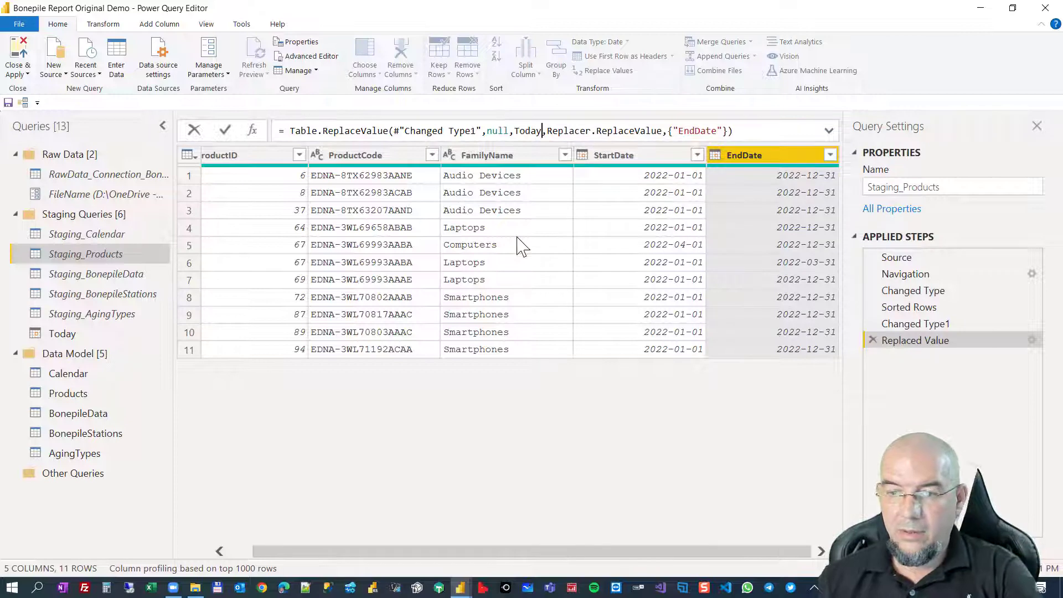
{"action": "key", "text": "Return"}
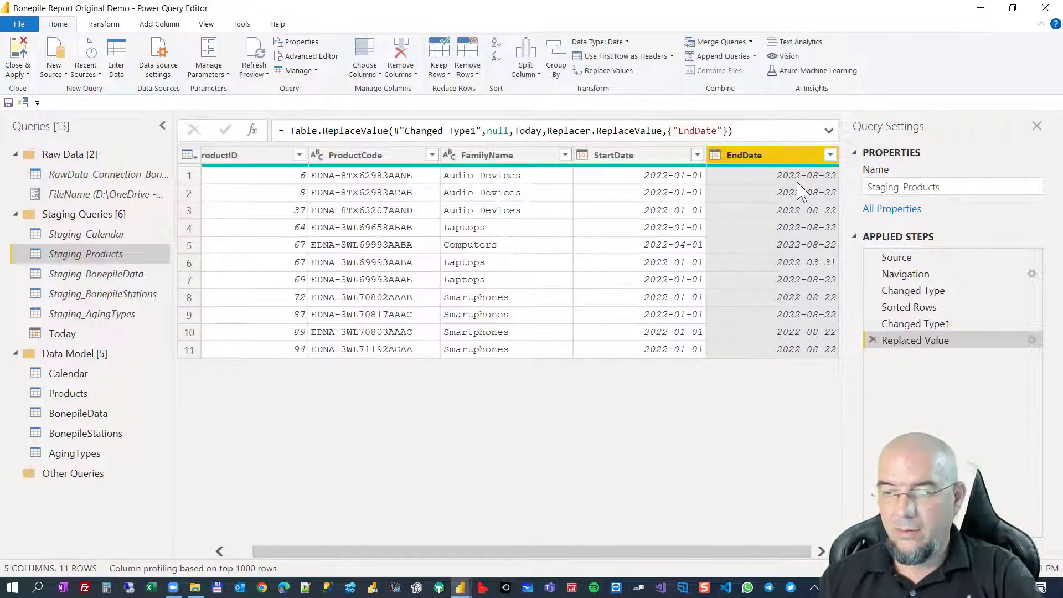
{"action": "left_click", "coordinate": [795, 210]}
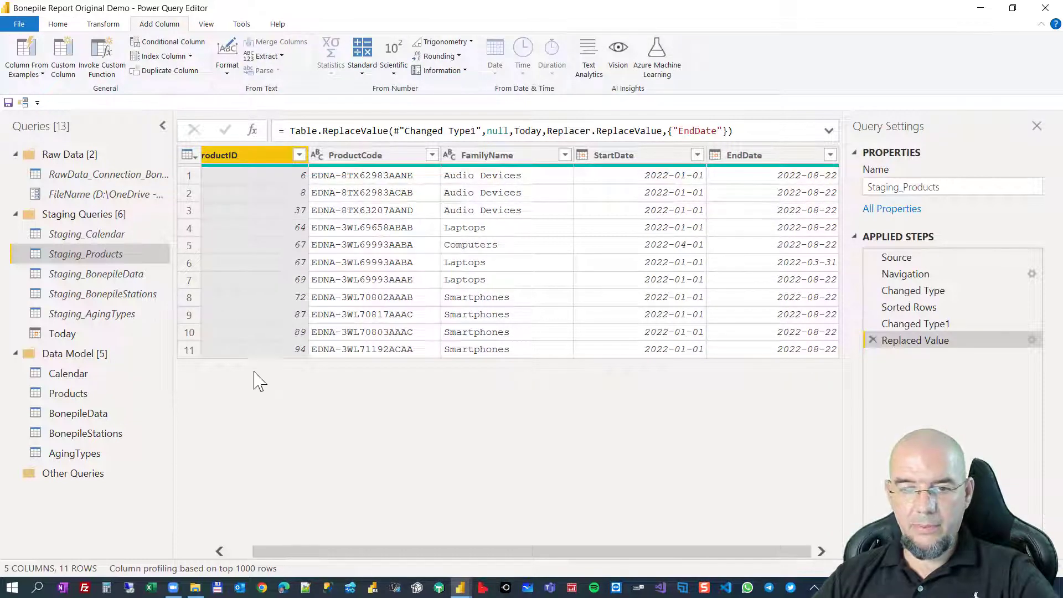
Add an index column starting from 1 to the Staging_Products query.
{"action": "left_click", "coordinate": [162, 125]}
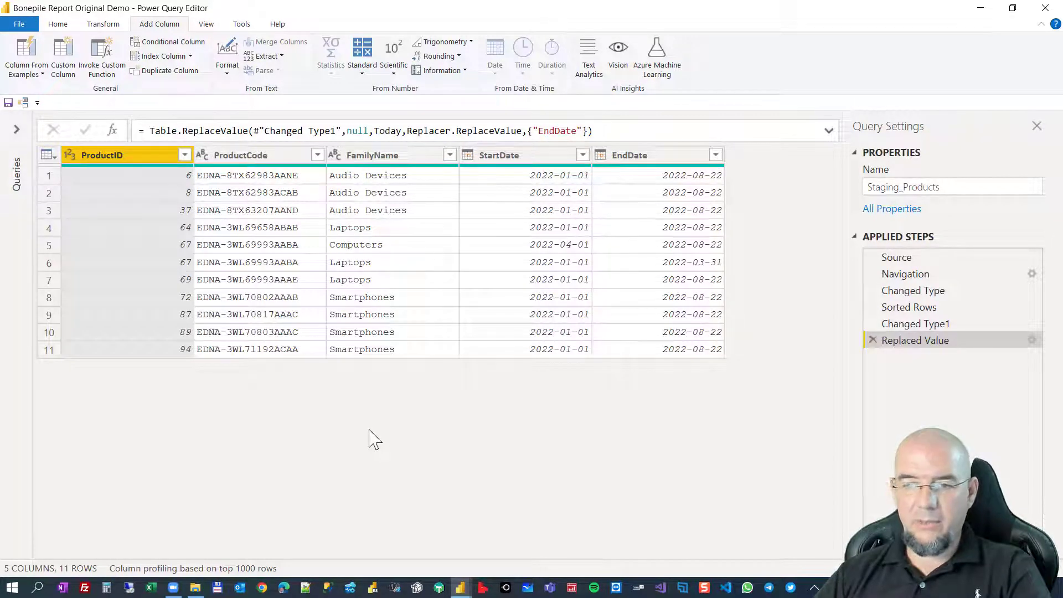
{"action": "left_click", "coordinate": [191, 57]}
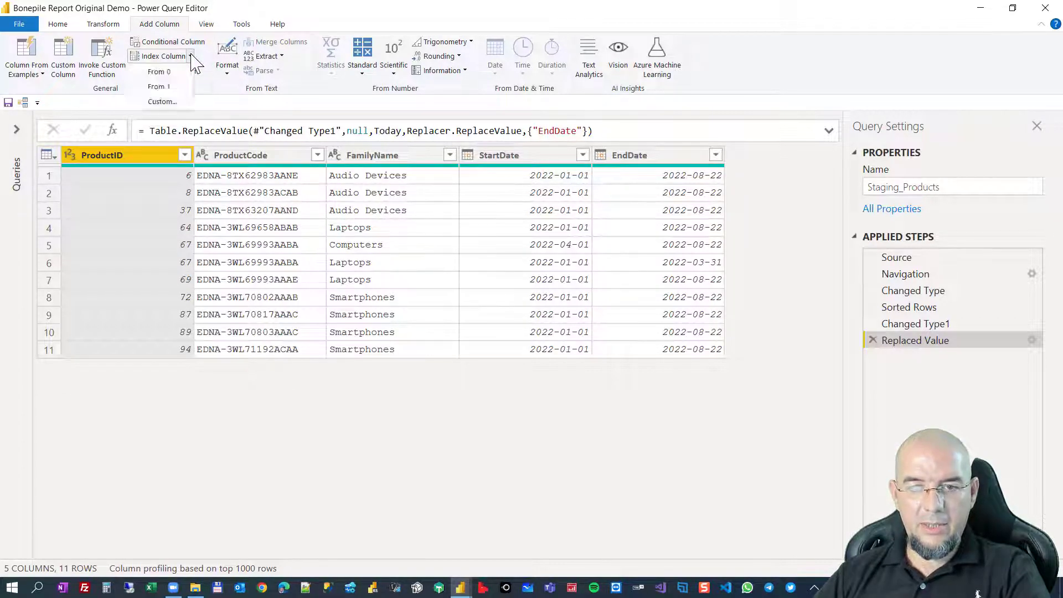
{"action": "left_click", "coordinate": [160, 87]}
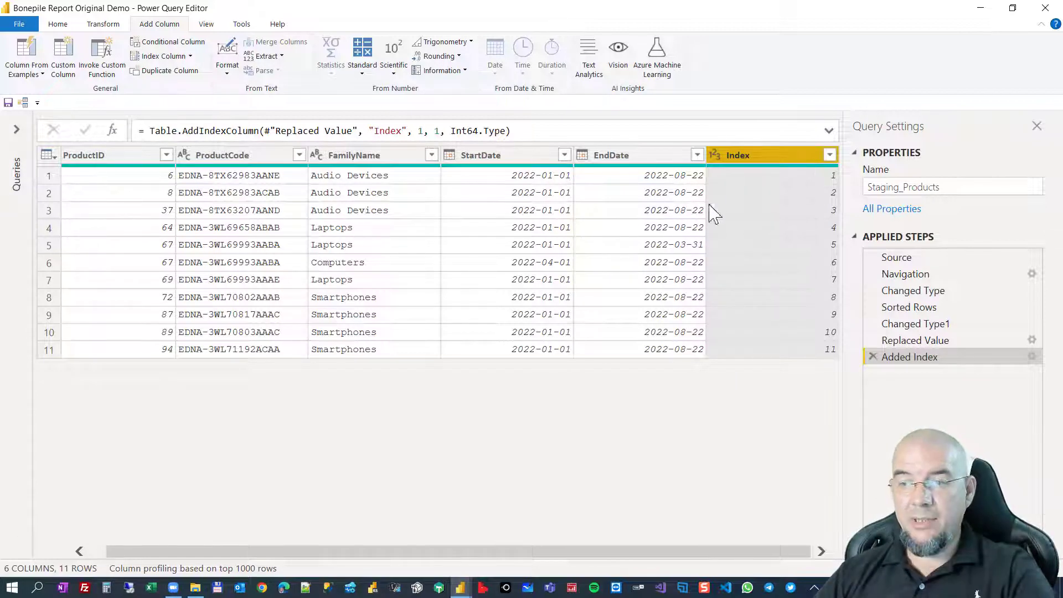
Rename the Index column of Staging_Products as Link_ProductID.
{"action": "double_click", "coordinate": [734, 157]}
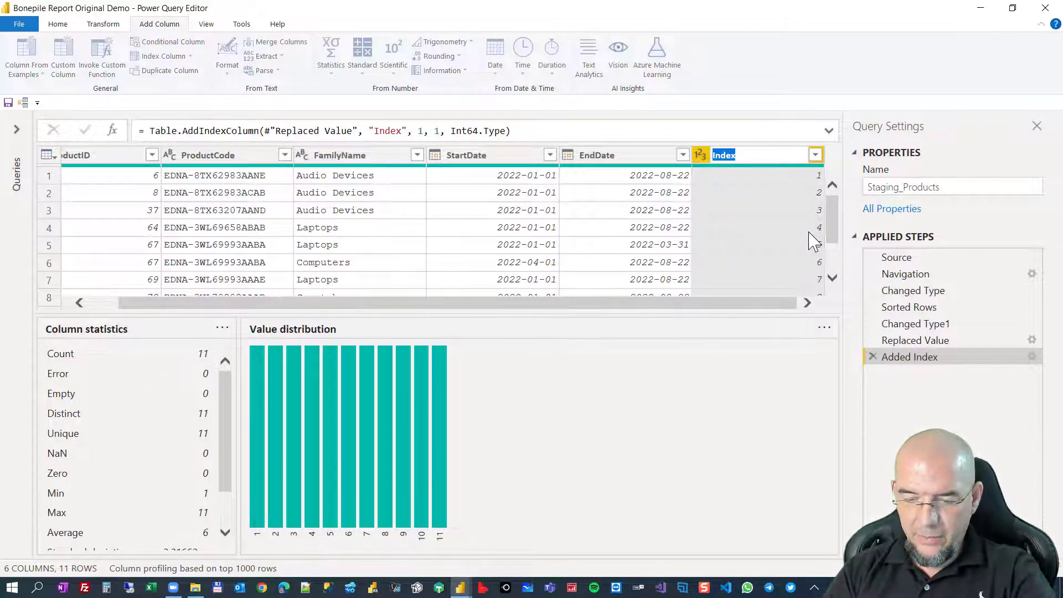
{"action": "type", "text": "Li"}
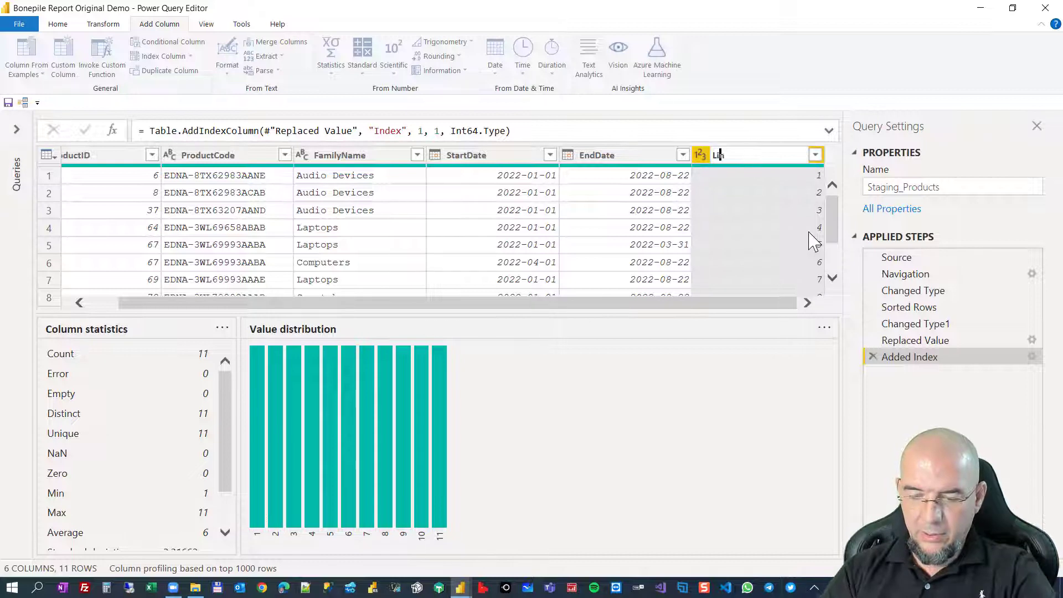
{"action": "type", "text": "nk_Produ"}
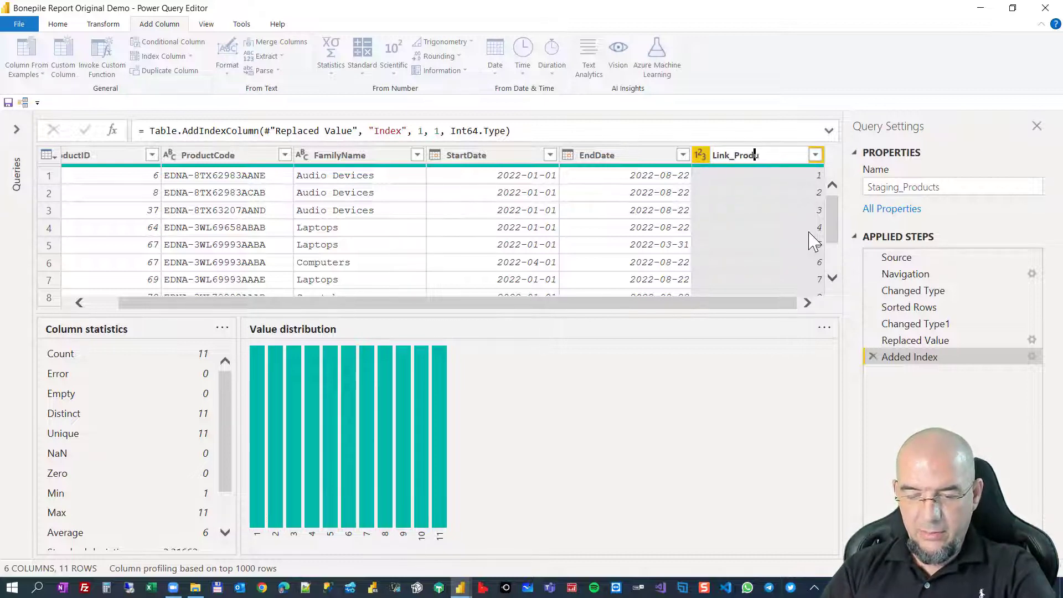
{"action": "type", "text": "ctID"}
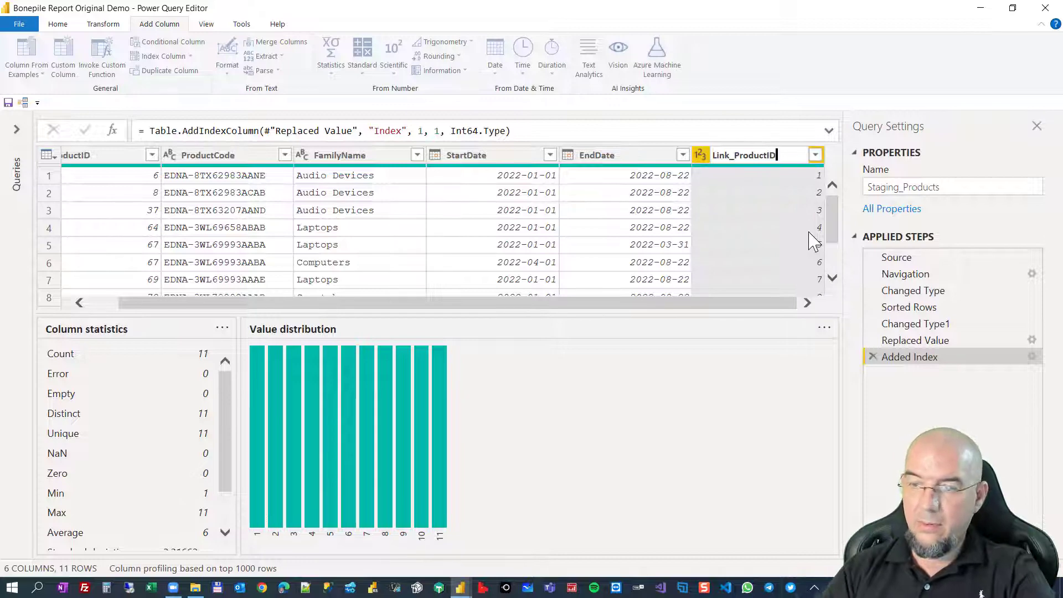
{"action": "key", "text": "Return"}
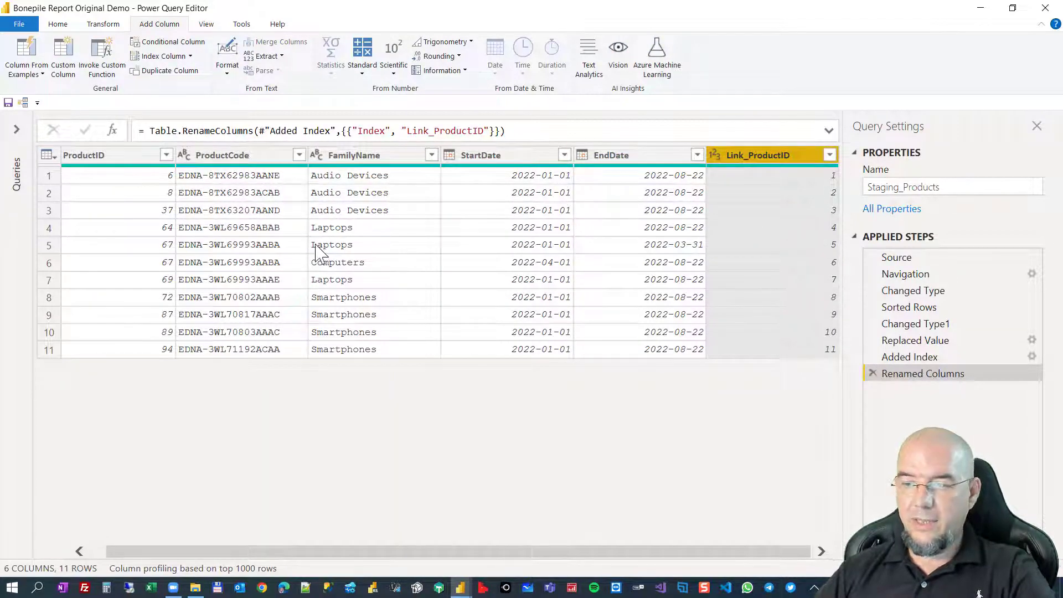
Create a new query that references Staging_Products.
{"action": "left_click", "coordinate": [17, 129]}
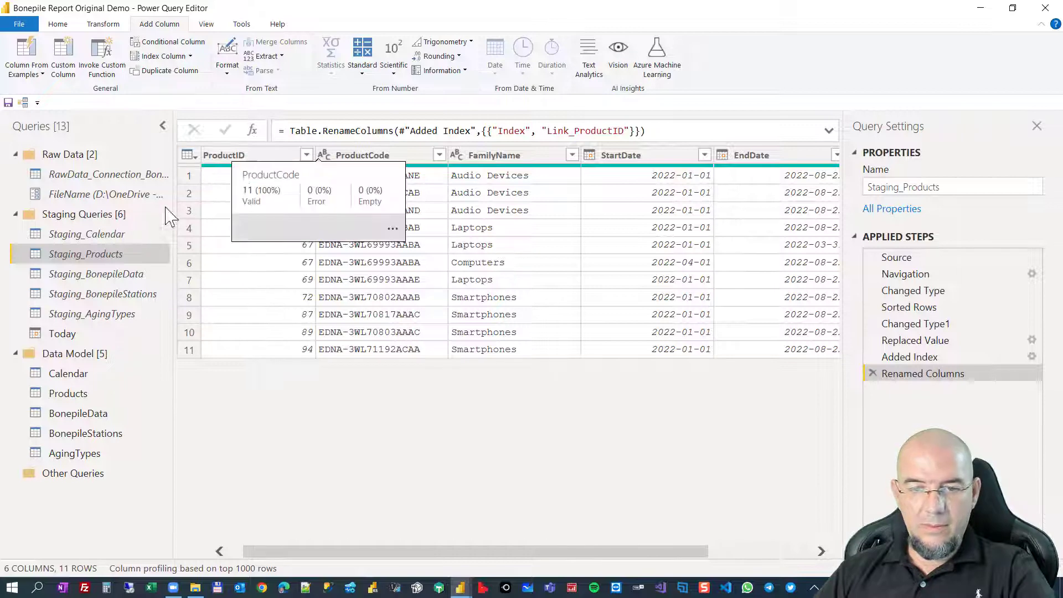
{"action": "right_click", "coordinate": [129, 254]}
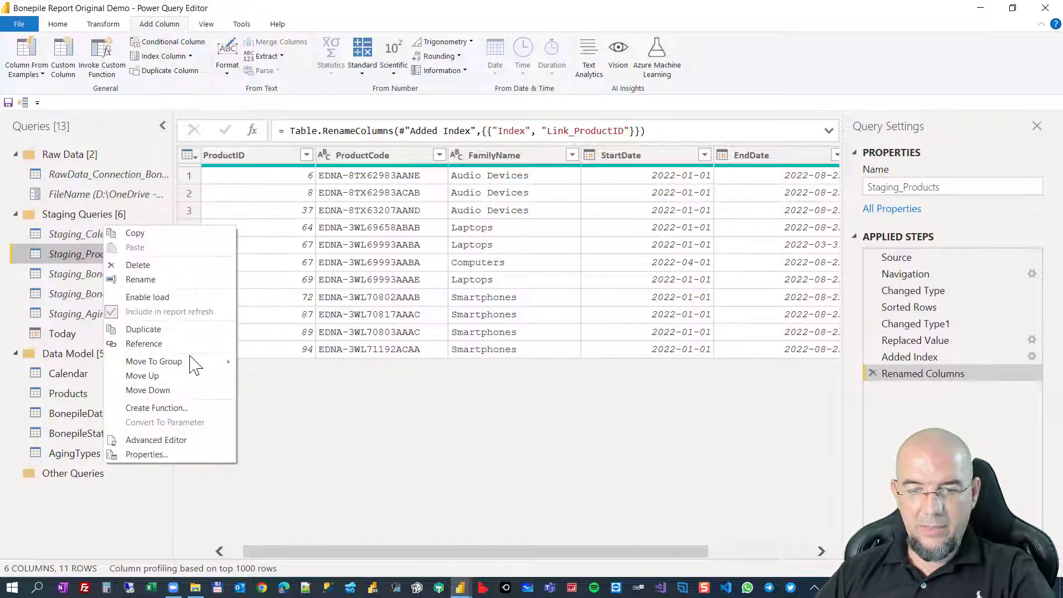
{"action": "left_click", "coordinate": [178, 344]}
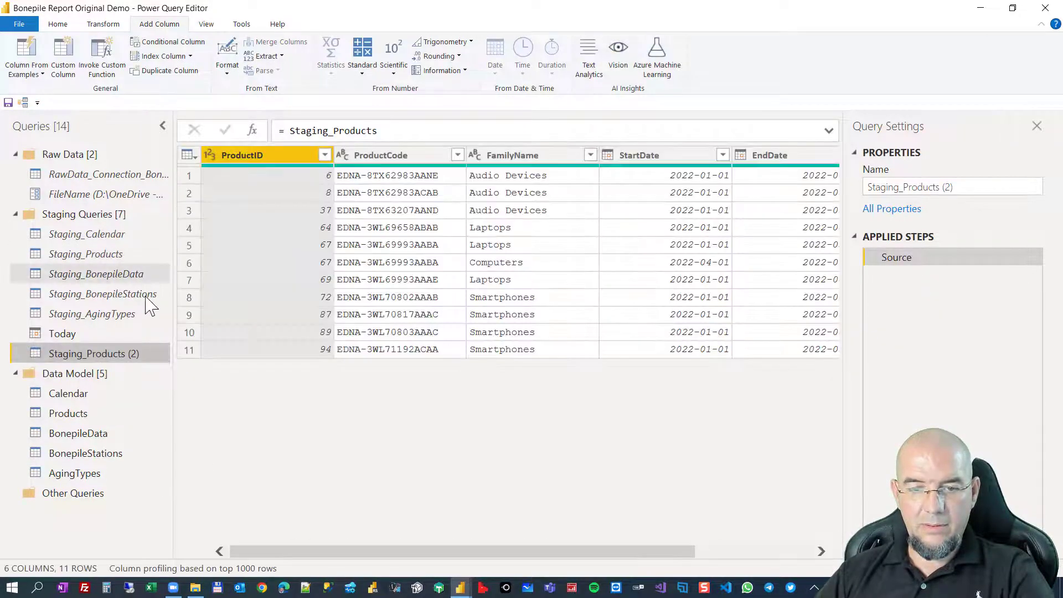
Rename the new reference query as Staging_Products_Bridge.
{"action": "double_click", "coordinate": [111, 353]}
{"action": "left_click", "coordinate": [109, 354]}
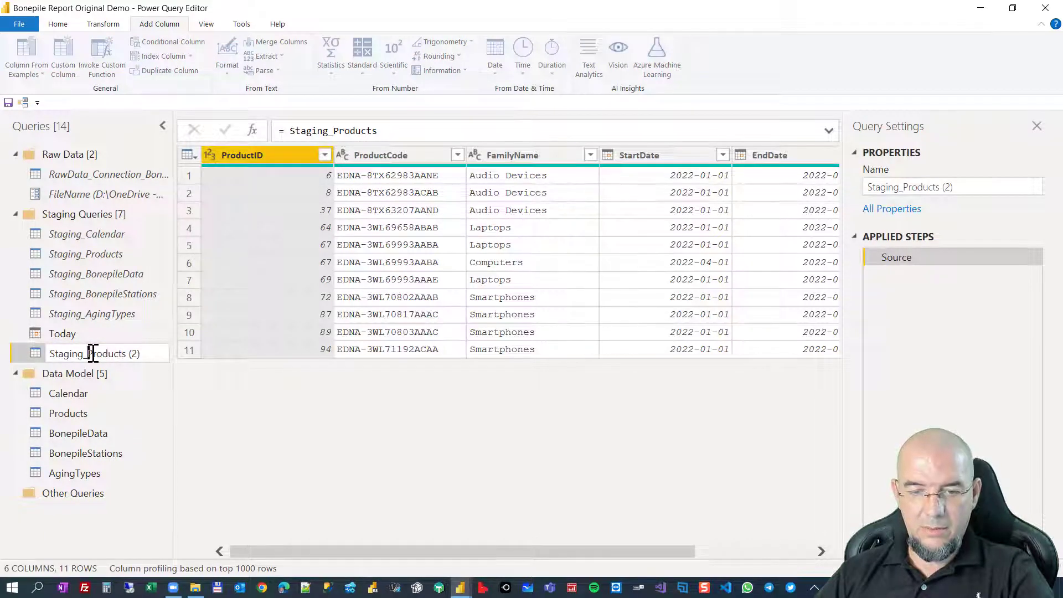
{"action": "left_click", "coordinate": [129, 353]}
{"action": "key", "text": "shift+End"}
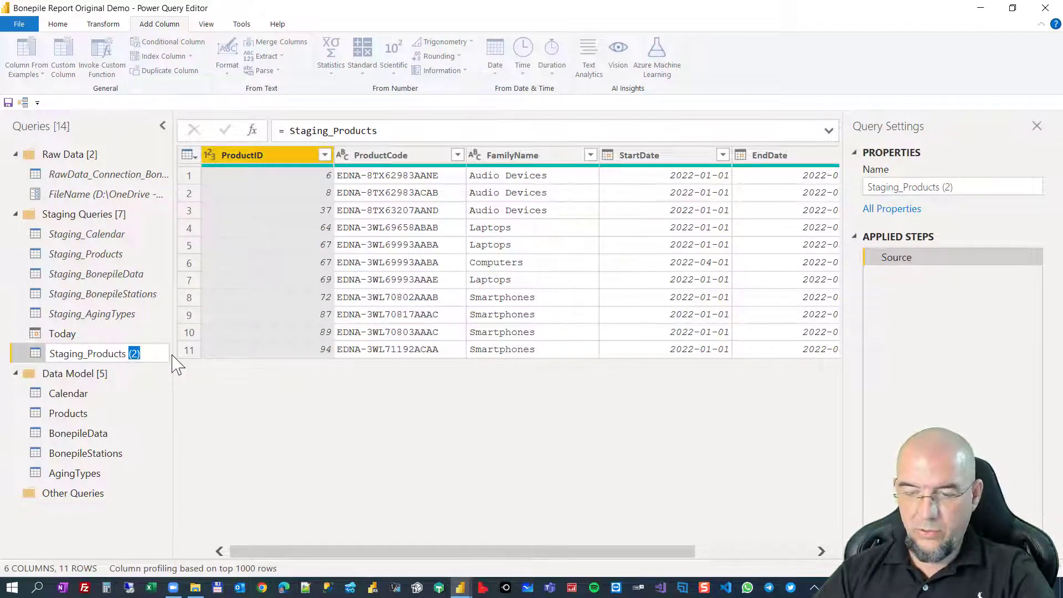
{"action": "key", "text": "BackSpace"}
{"action": "key", "text": "BackSpace"}
{"action": "type", "text": "_B"}
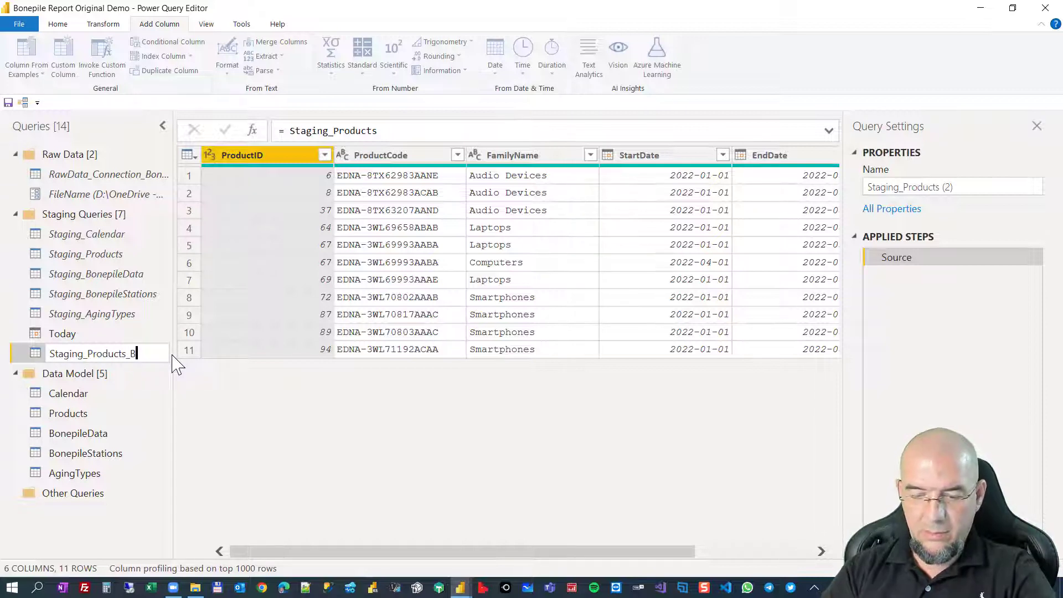
{"action": "type", "text": "ridge"}
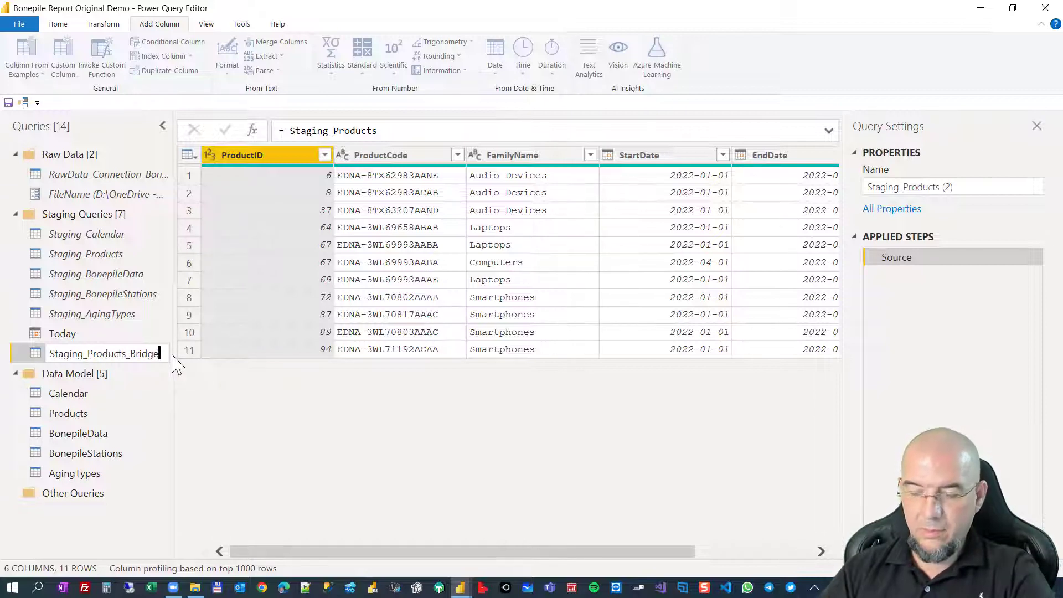
{"action": "key", "text": "Return"}
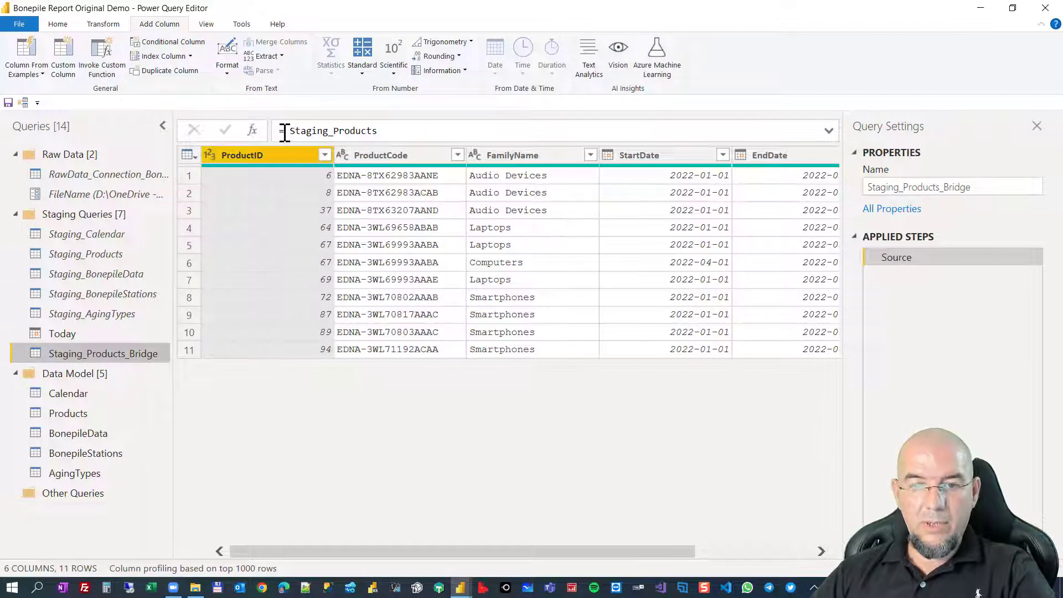
Keep only the ProductID, StartDate, EndDate and Link_ProductID columns in Staging_Products_Bridge.
{"action": "left_click", "coordinate": [62, 24]}
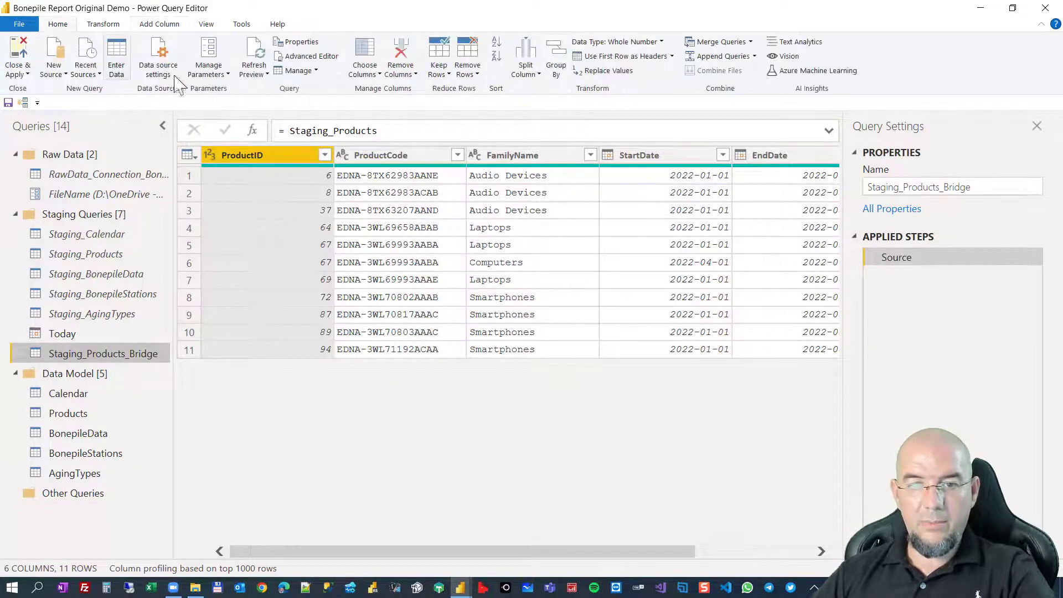
{"action": "left_click", "coordinate": [359, 55]}
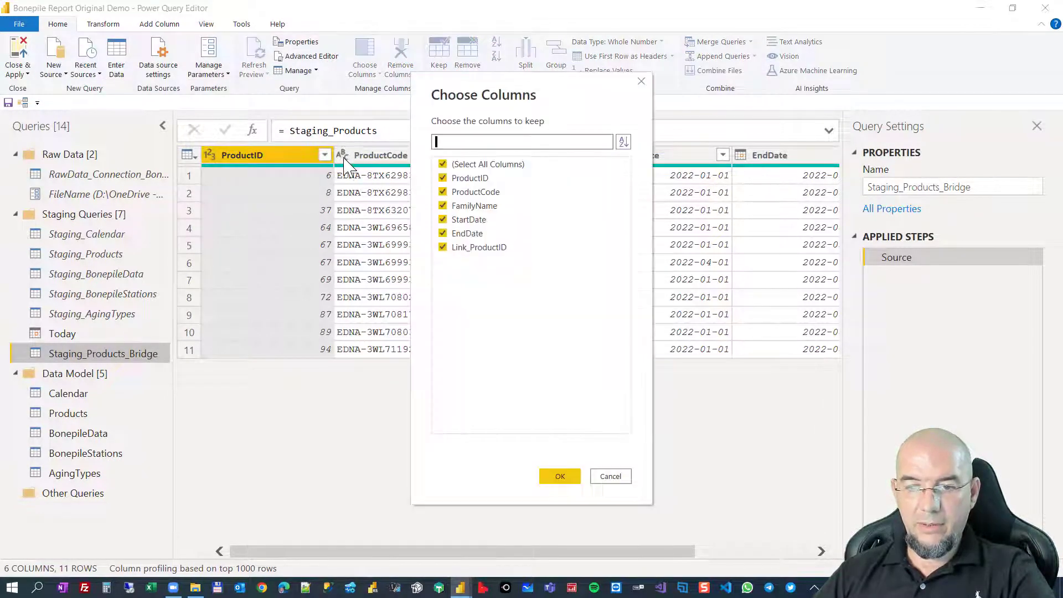
{"action": "left_click", "coordinate": [468, 178]}
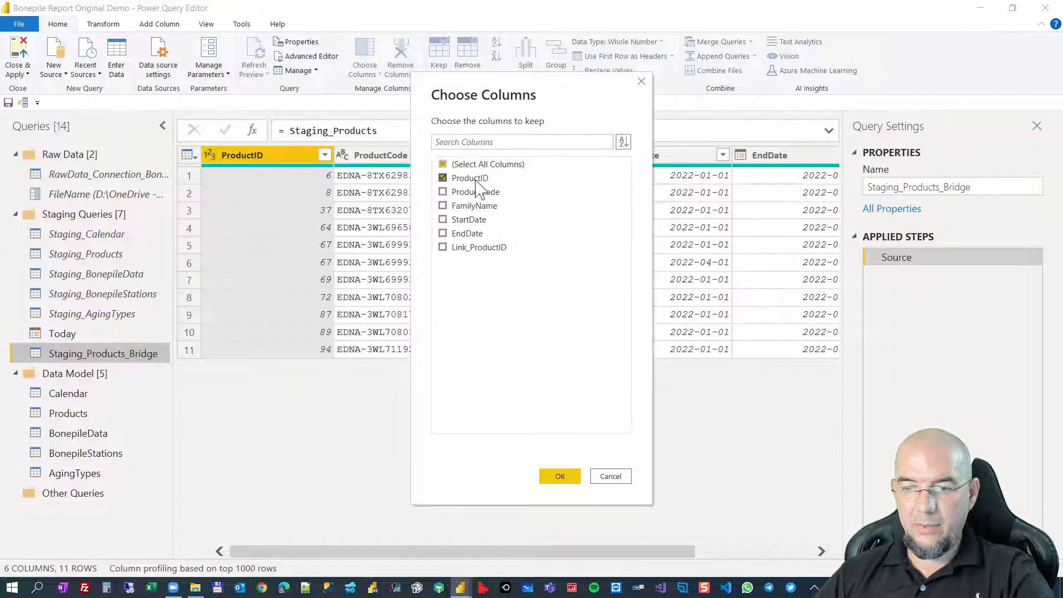
{"action": "left_click", "coordinate": [468, 219]}
{"action": "left_click", "coordinate": [467, 233]}
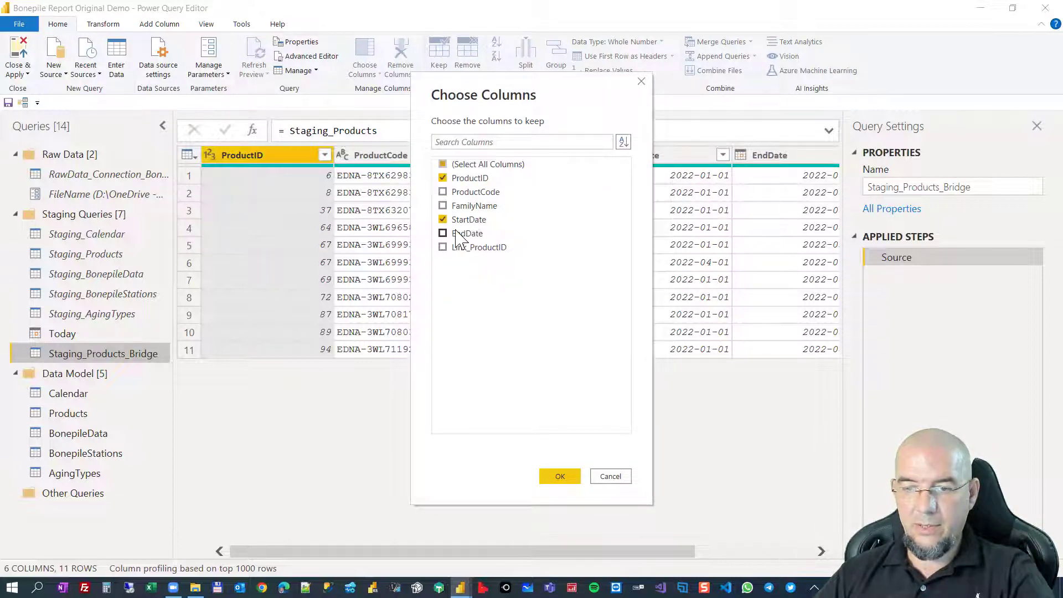
{"action": "left_click", "coordinate": [475, 249]}
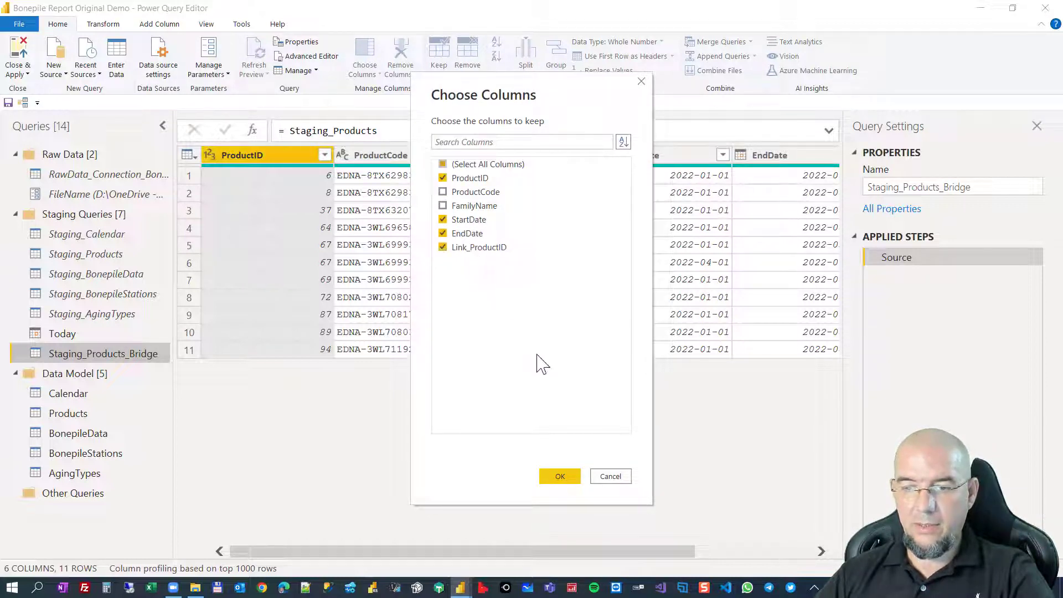
{"action": "left_click", "coordinate": [561, 480]}
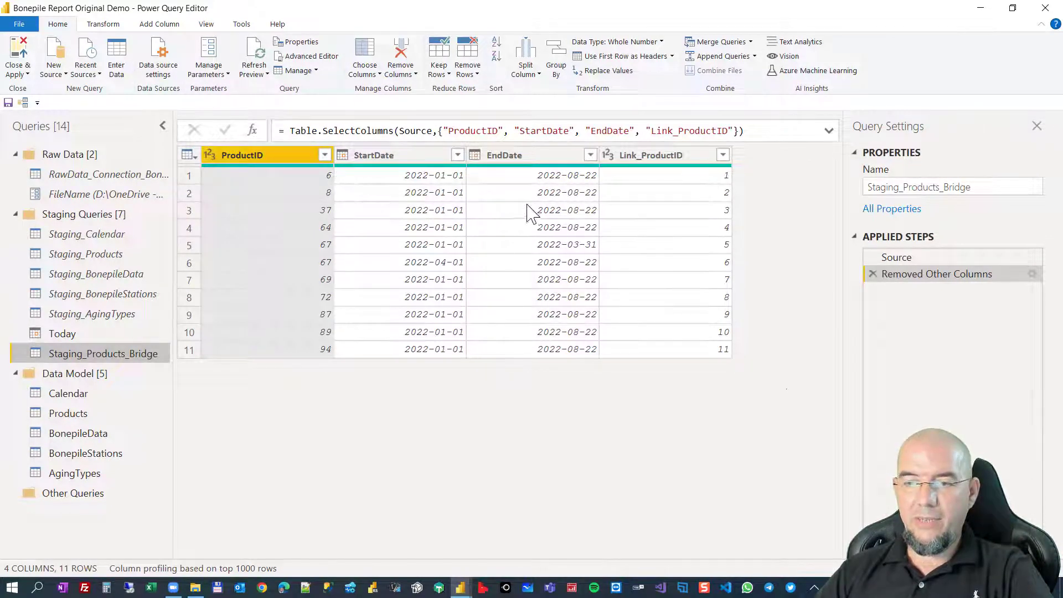
Start a custom column in Staging_Products_Bridge with an empty list { } as its formula, keeping the date columns in view.
{"action": "left_click", "coordinate": [440, 177]}
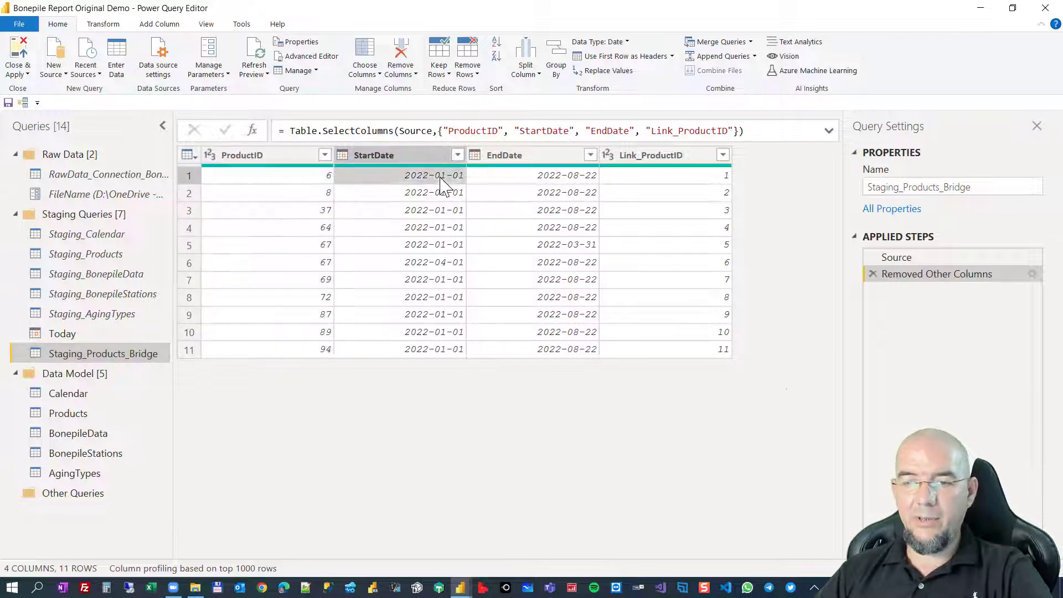
{"action": "left_click", "coordinate": [564, 178]}
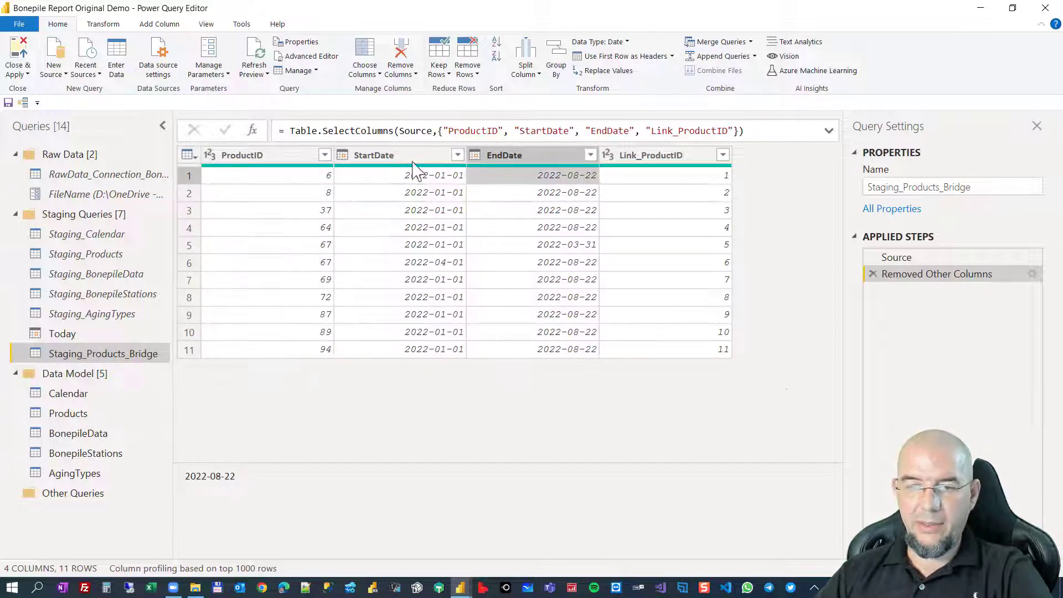
{"action": "left_click", "coordinate": [163, 25]}
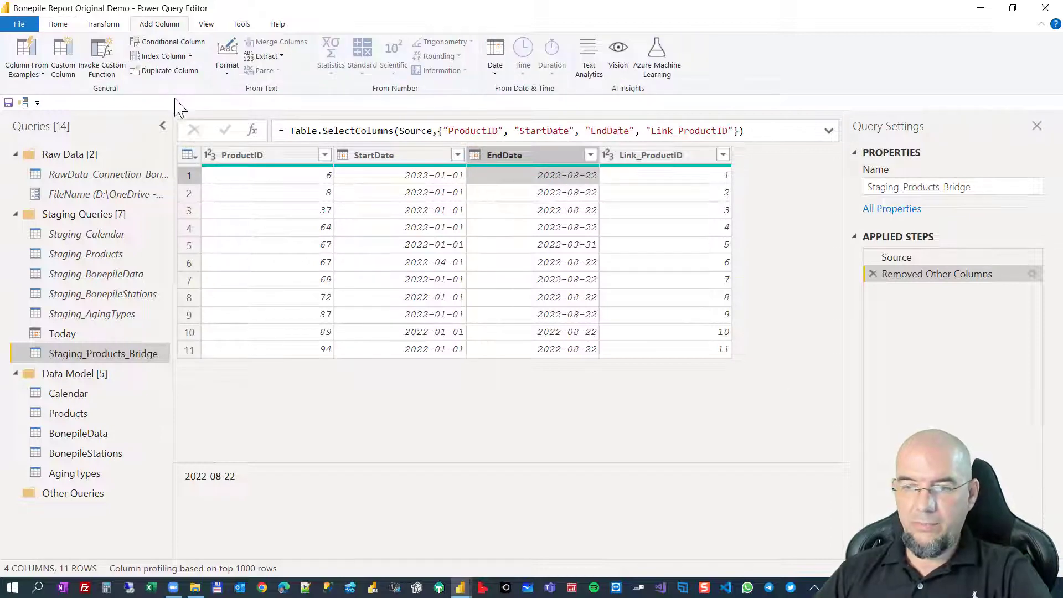
{"action": "left_click", "coordinate": [62, 58]}
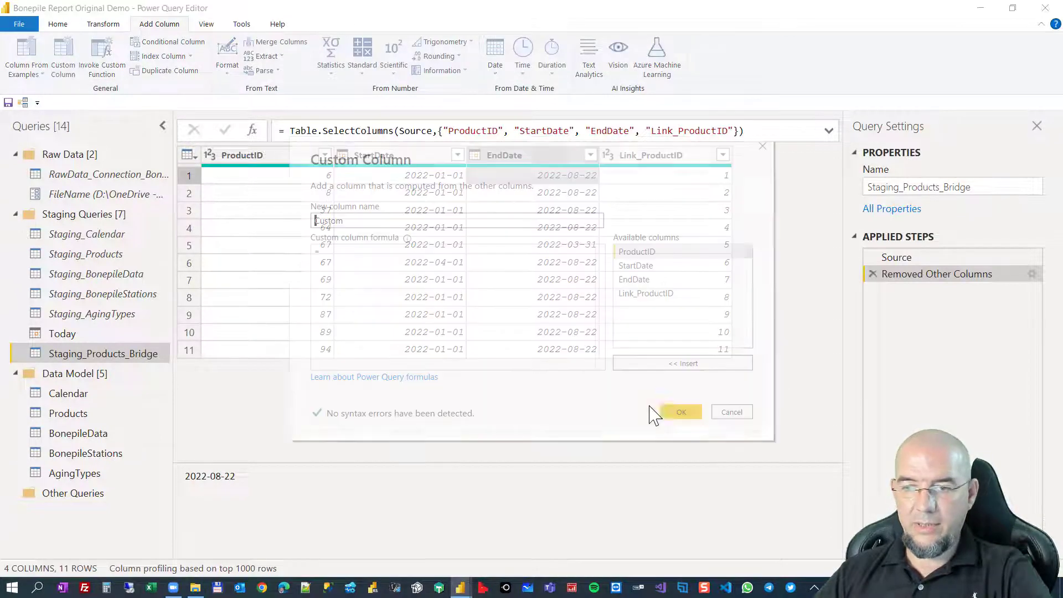
{"action": "left_click", "coordinate": [421, 278]}
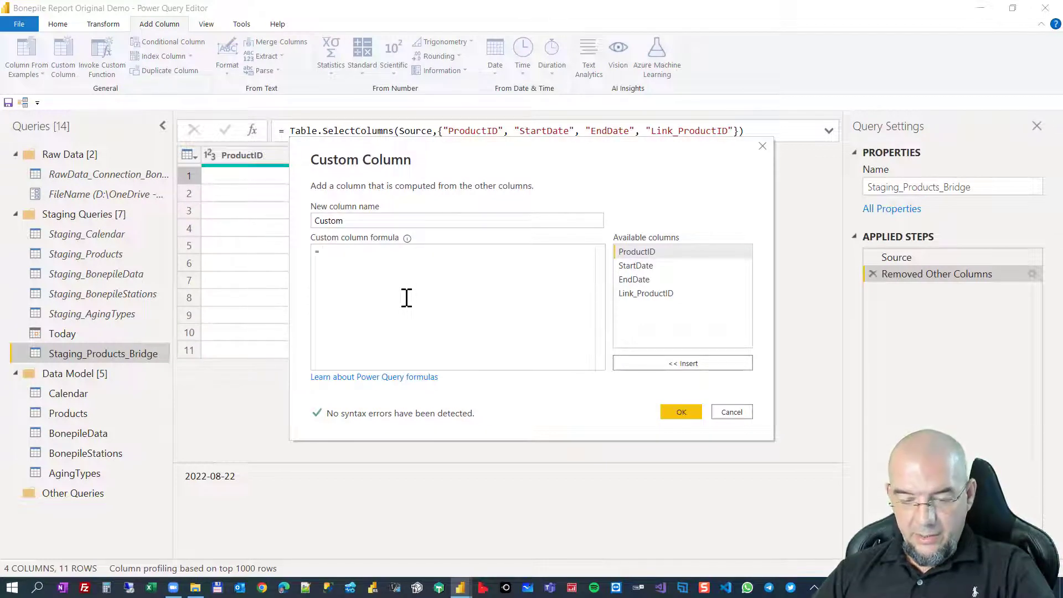
{"action": "type", "text": "{}"}
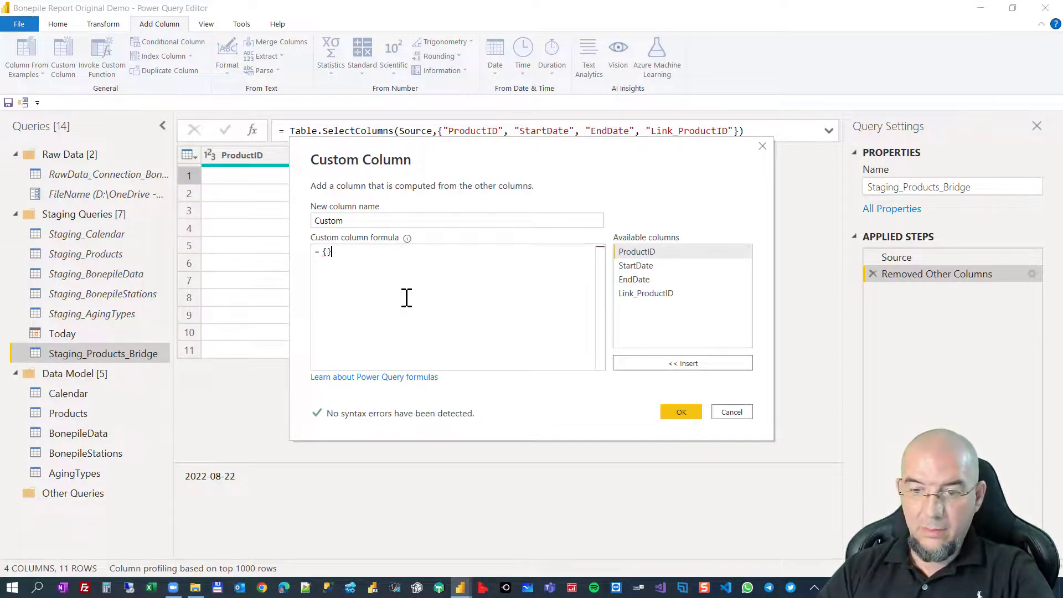
{"action": "left_click", "coordinate": [343, 260]}
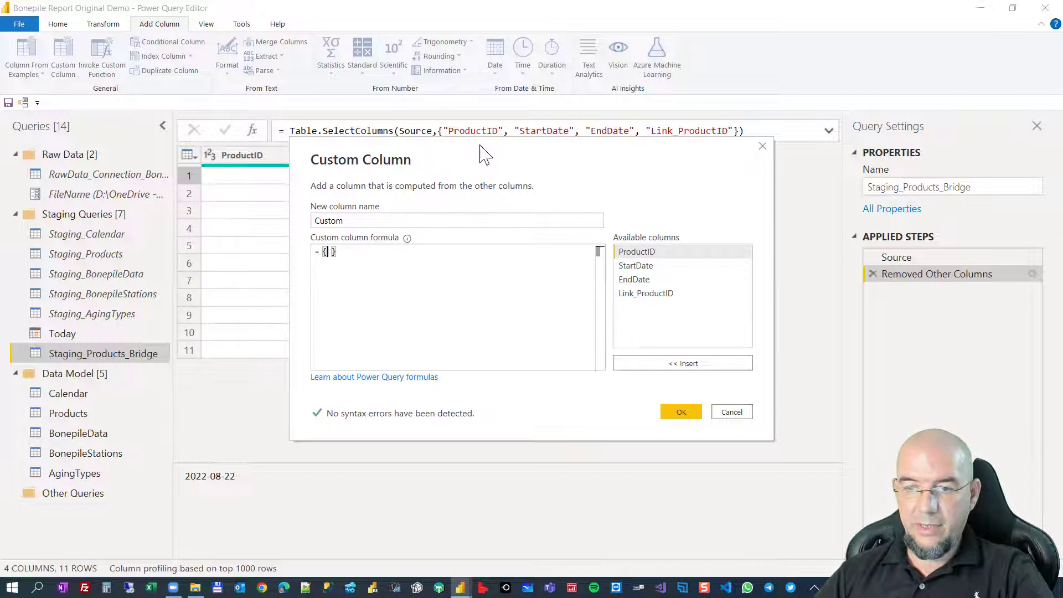
{"action": "left_click_drag", "start_coordinate": [480, 151], "coordinate": [449, 219]}
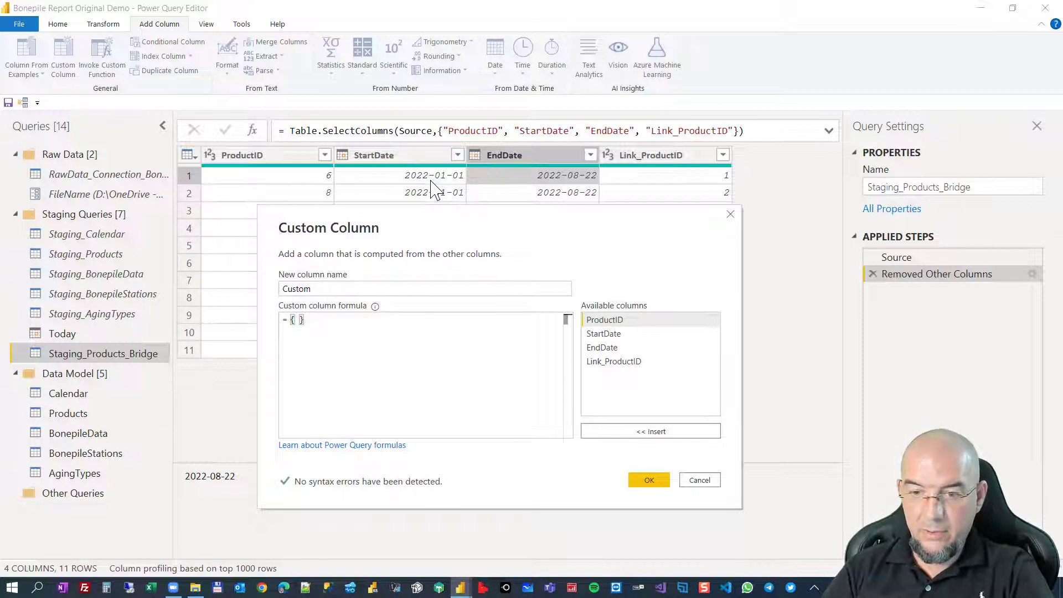
Enter Number.From([StartDate]) as the start of the list inside the braces of the custom column formula.
{"action": "left_click", "coordinate": [300, 319]}
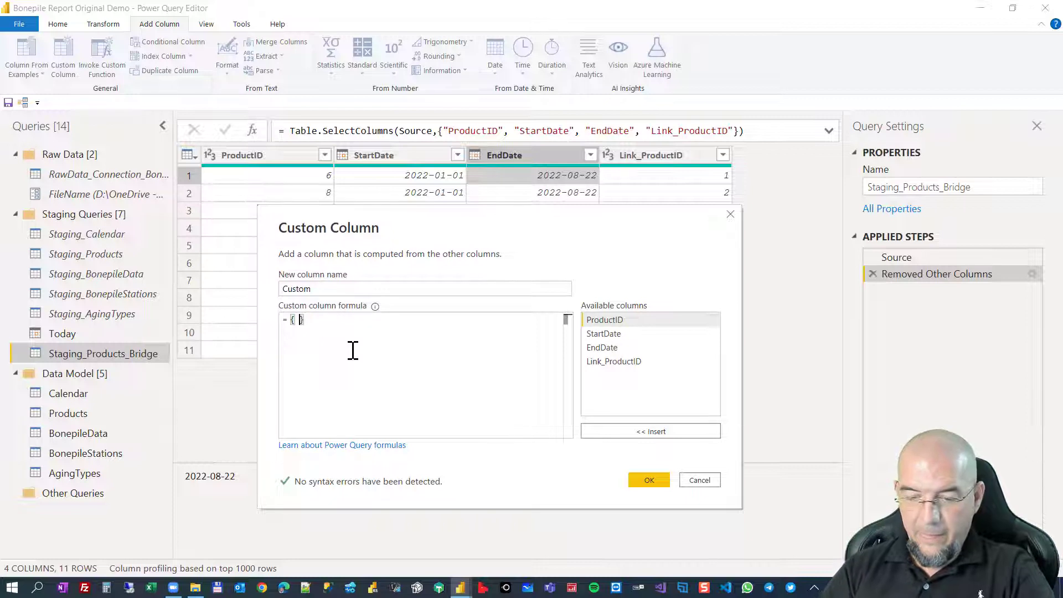
{"action": "type", "text": "numberf"}
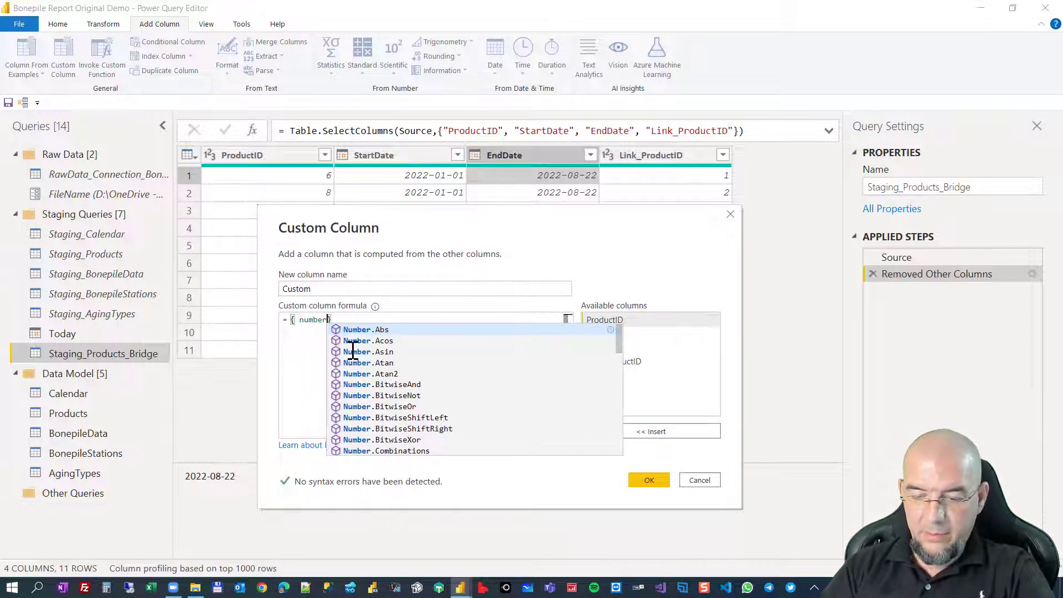
{"action": "type", "text": "rom"}
{"action": "key", "text": "Tab"}
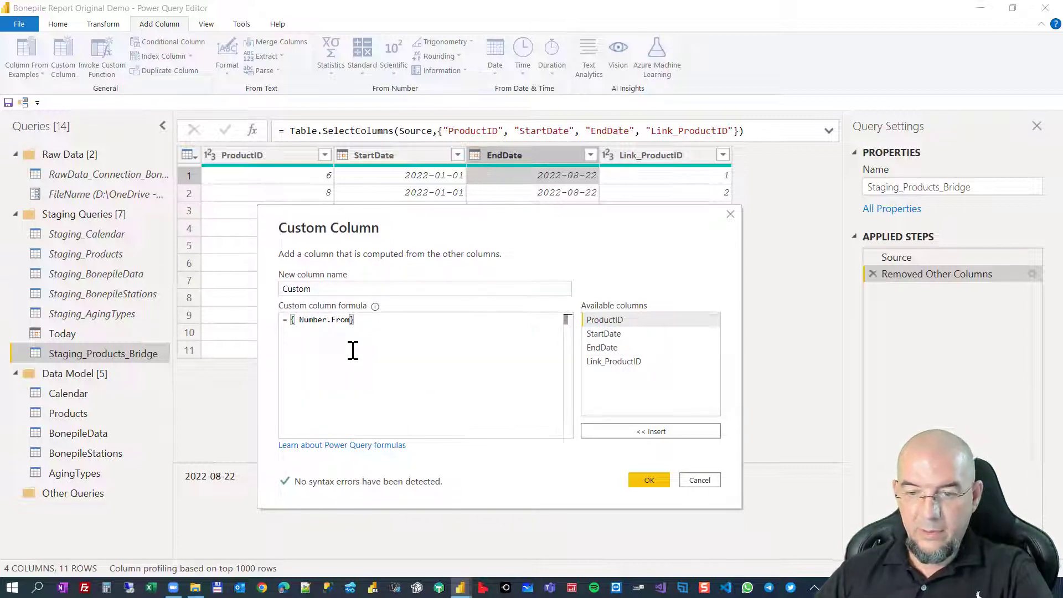
{"action": "type", "text": "("}
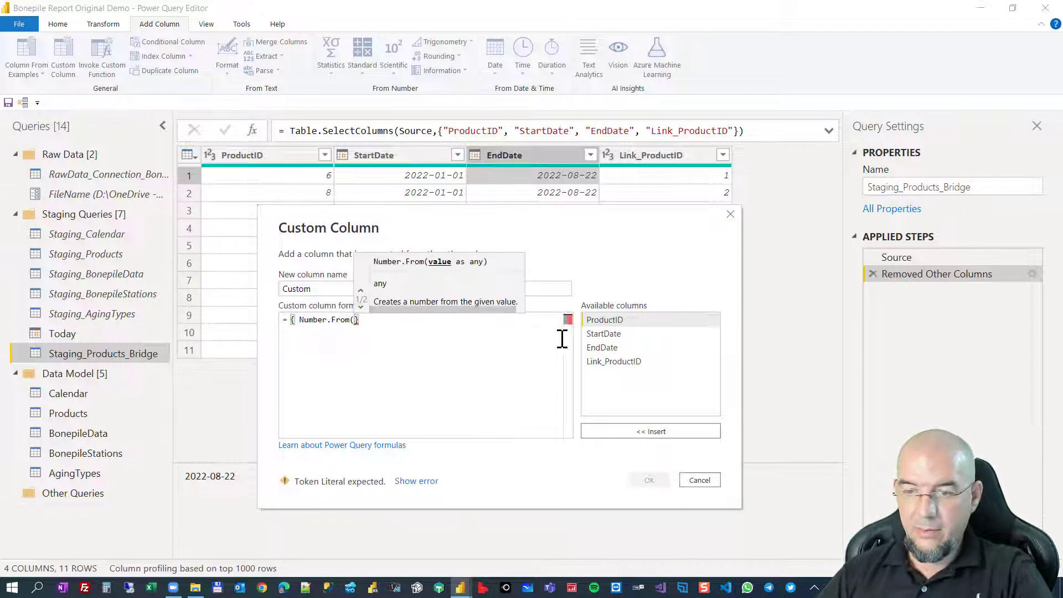
{"action": "left_click", "coordinate": [624, 332]}
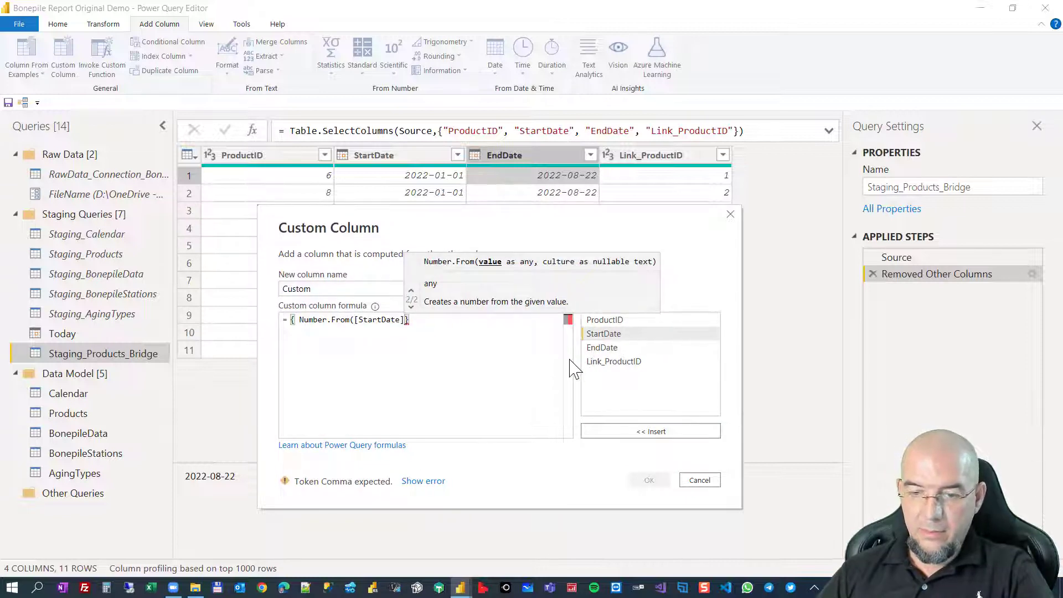
{"action": "type", "text": ") "}
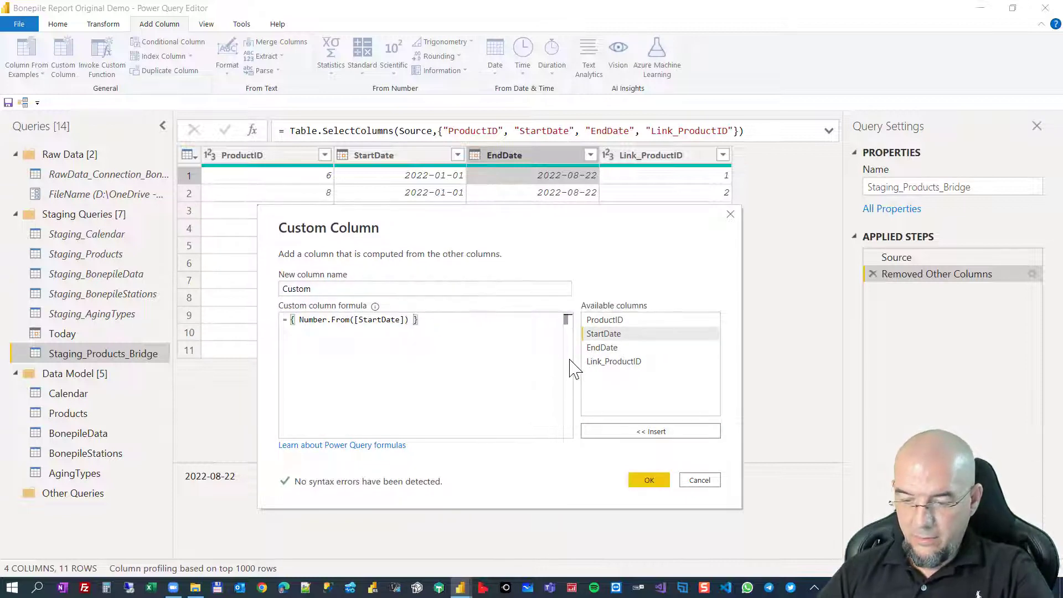
Complete the list range with .. Number.From([EndDate]) and add the custom column to Staging_Products_Bridge.
{"action": "type", "text": ".. "}
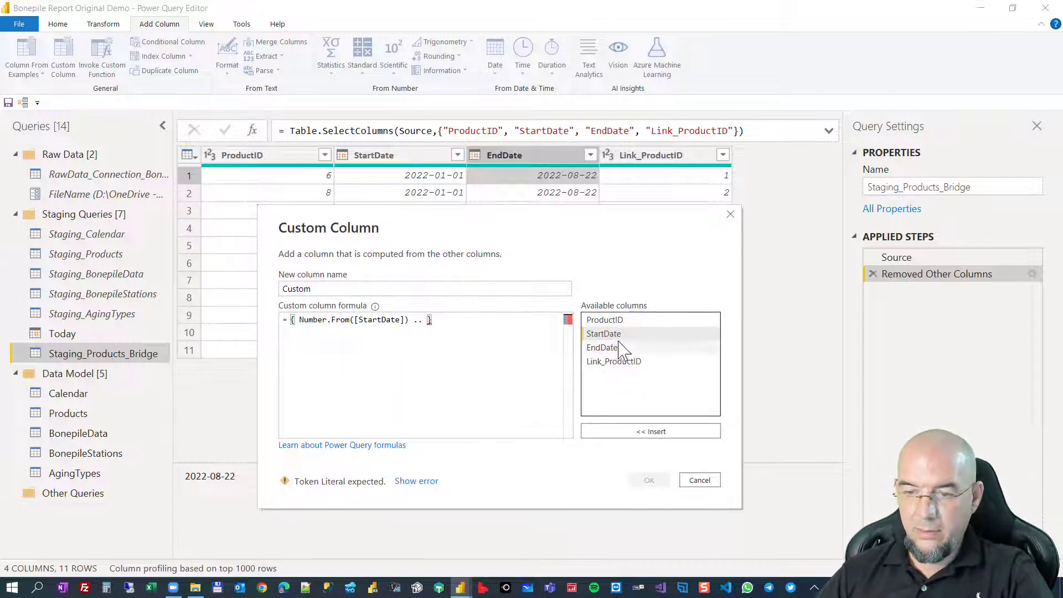
{"action": "type", "text": "numbe"}
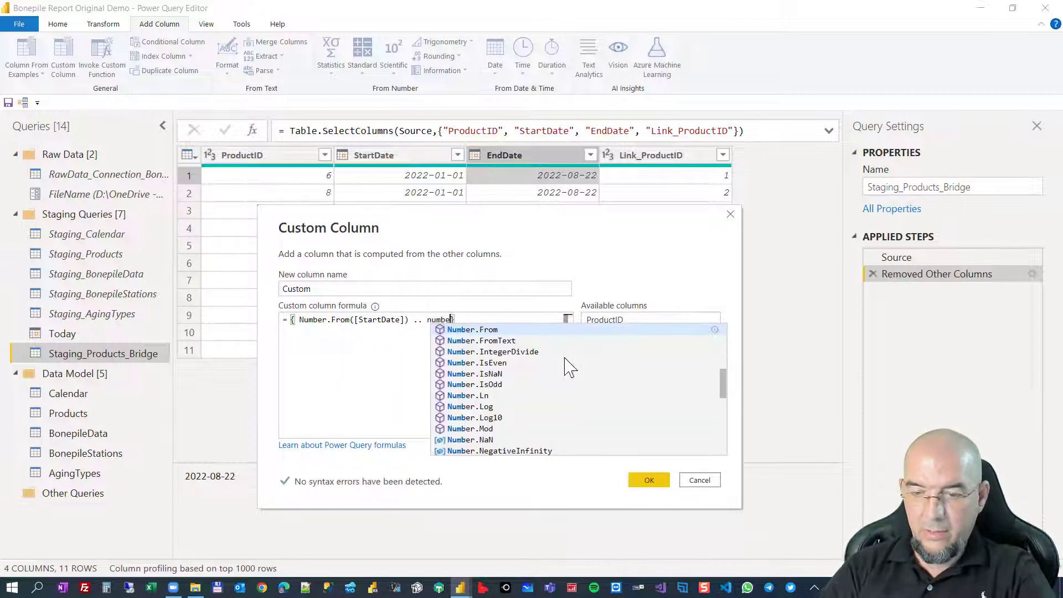
{"action": "type", "text": "r.From"}
{"action": "key", "text": "Tab"}
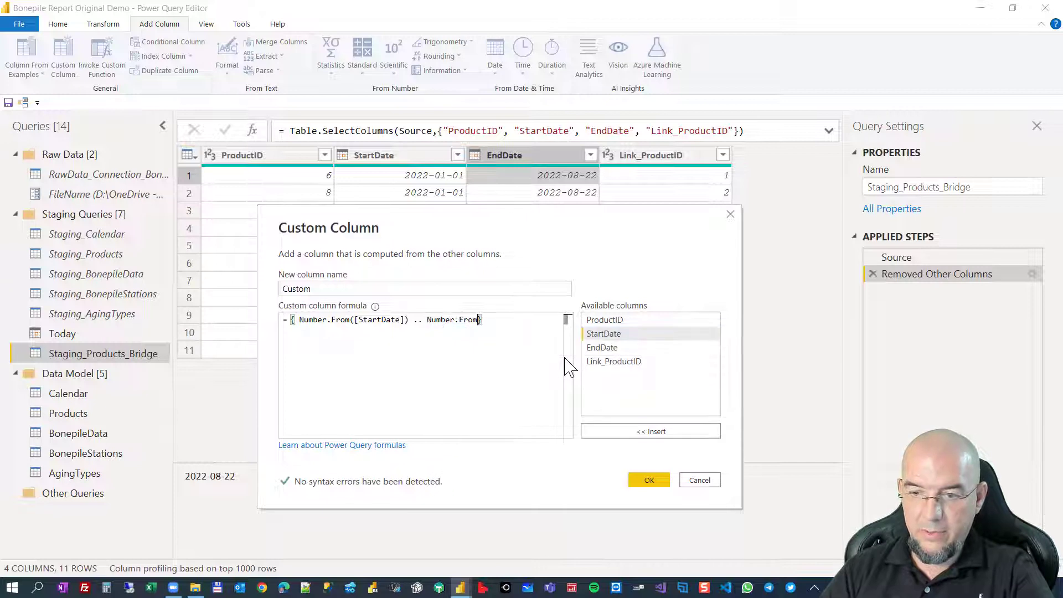
{"action": "type", "text": "("}
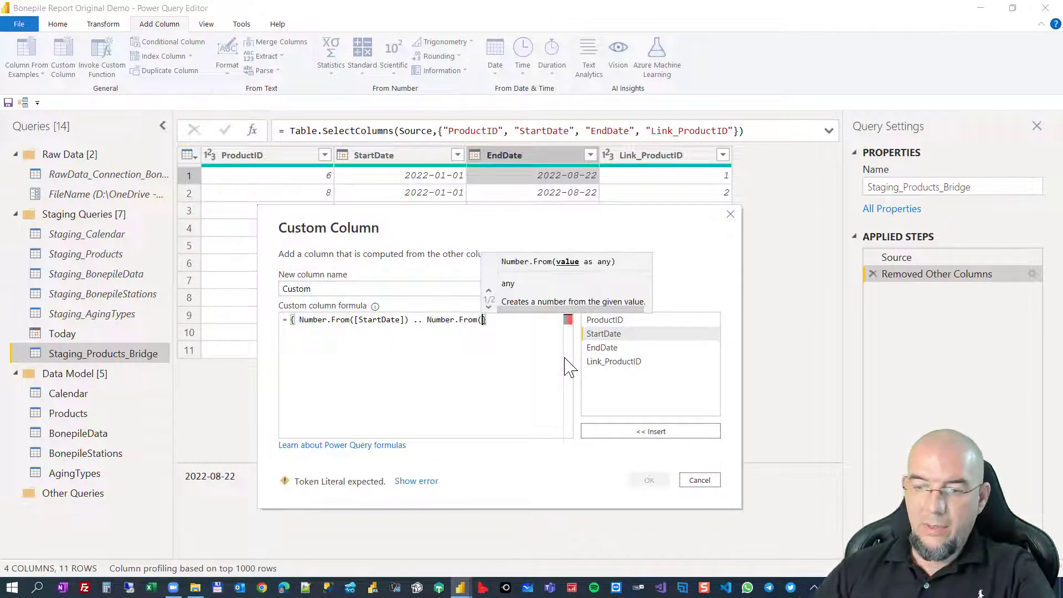
{"action": "double_click", "coordinate": [606, 349]}
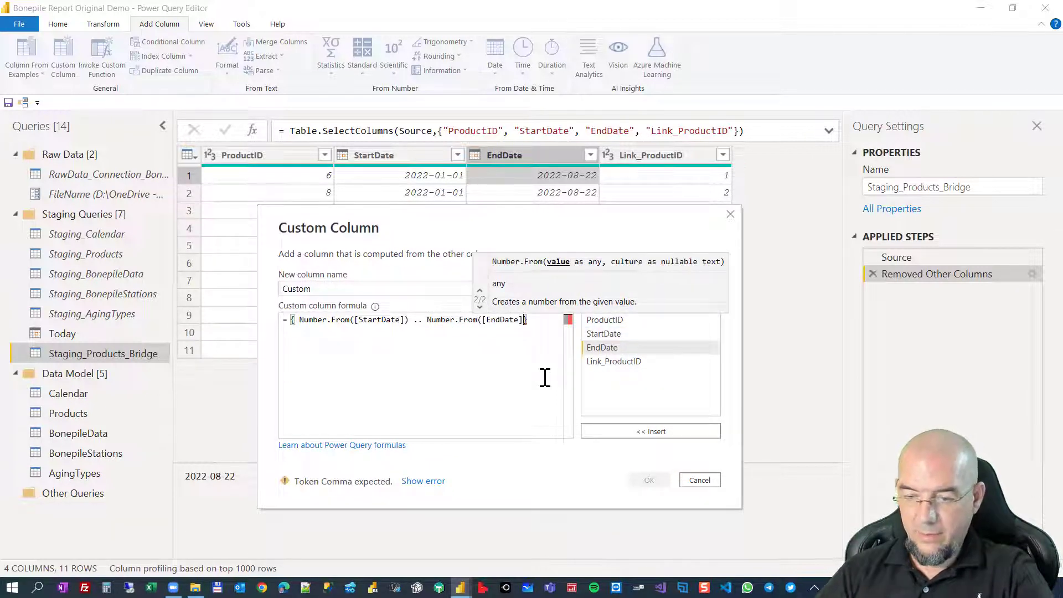
{"action": "type", "text": ")"}
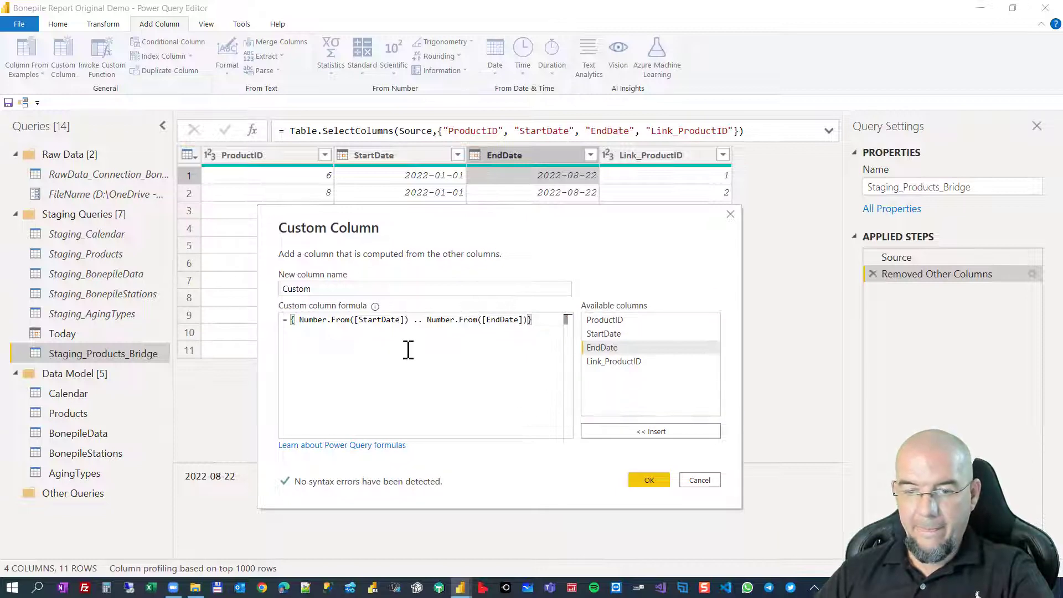
{"action": "left_click", "coordinate": [645, 480]}
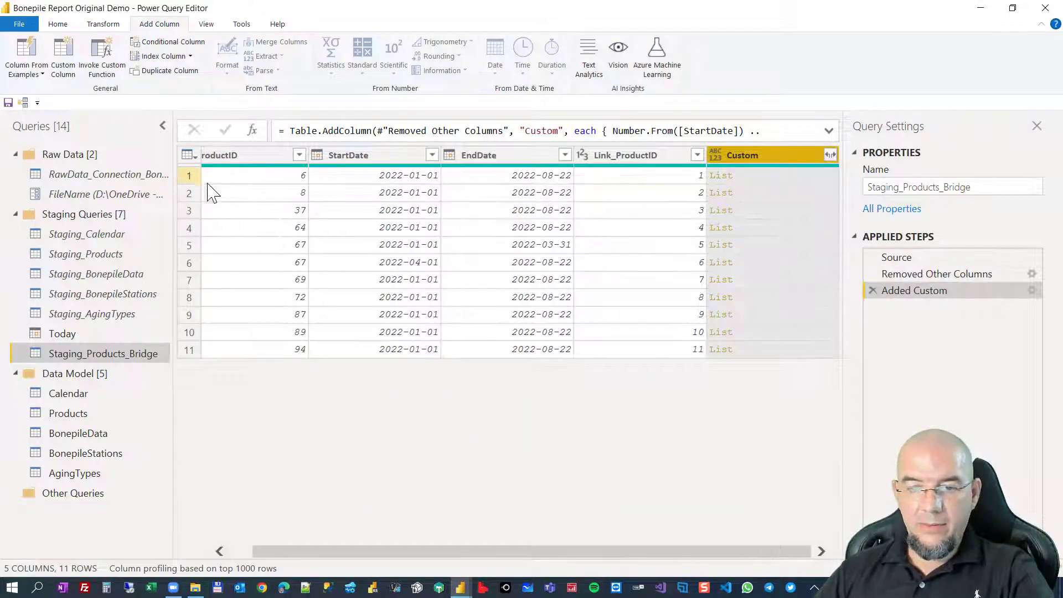
Preview the lists generated in the Custom column for the first product and for both ProductID 67 rows.
{"action": "left_click", "coordinate": [162, 127]}
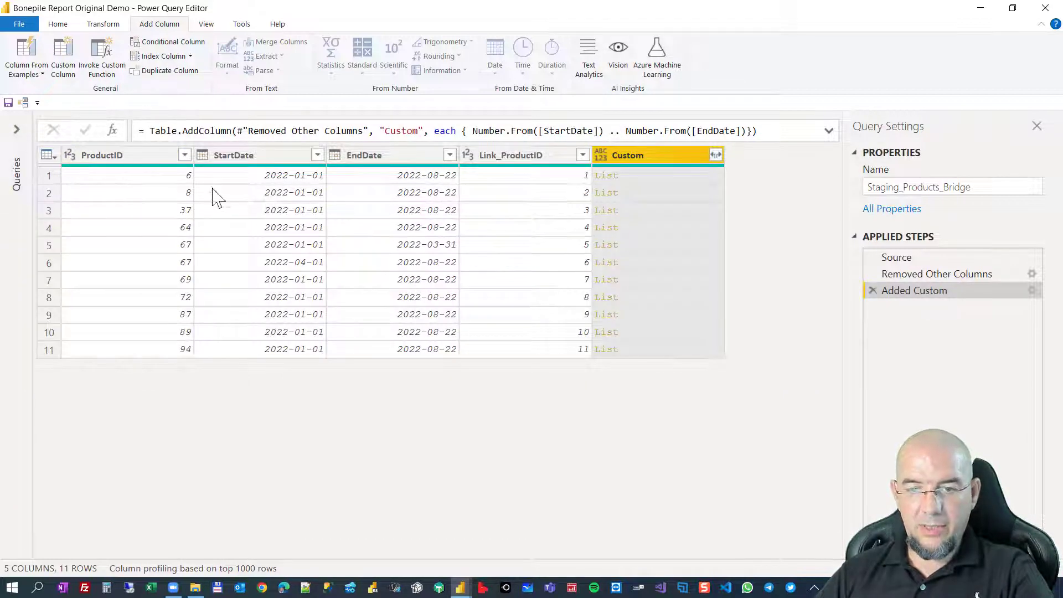
{"action": "left_click", "coordinate": [642, 181]}
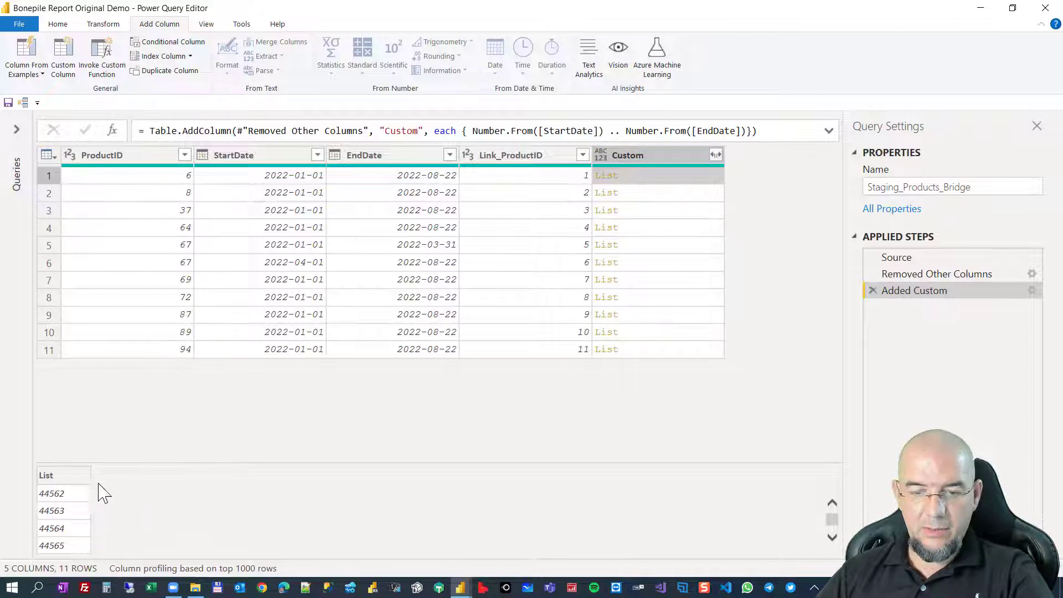
{"action": "left_click_drag", "start_coordinate": [123, 465], "coordinate": [155, 383]}
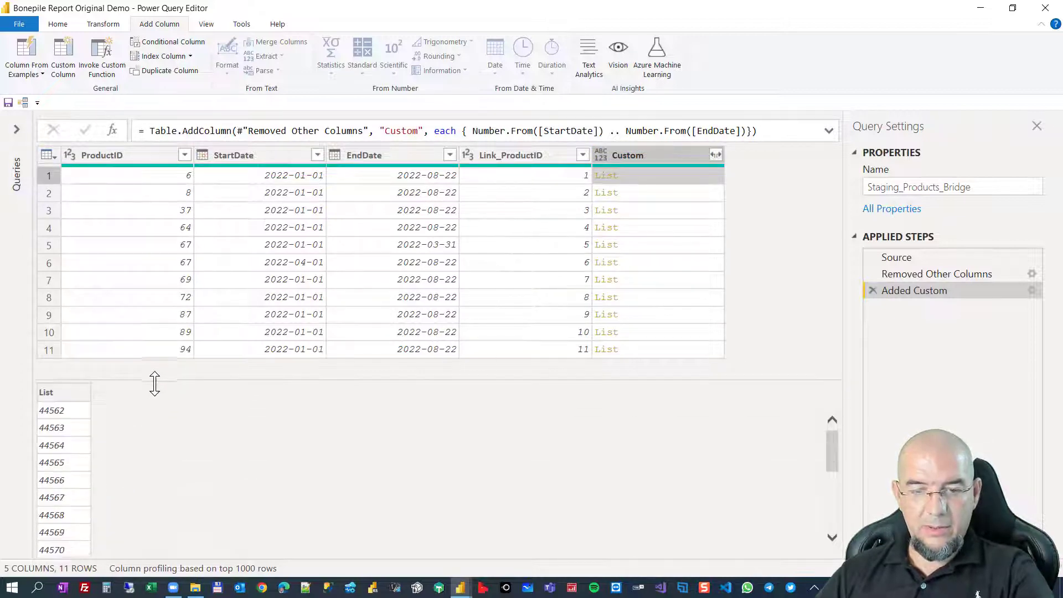
{"action": "scroll", "coordinate": [65, 474], "scroll_direction": "down", "scroll_amount": 4}
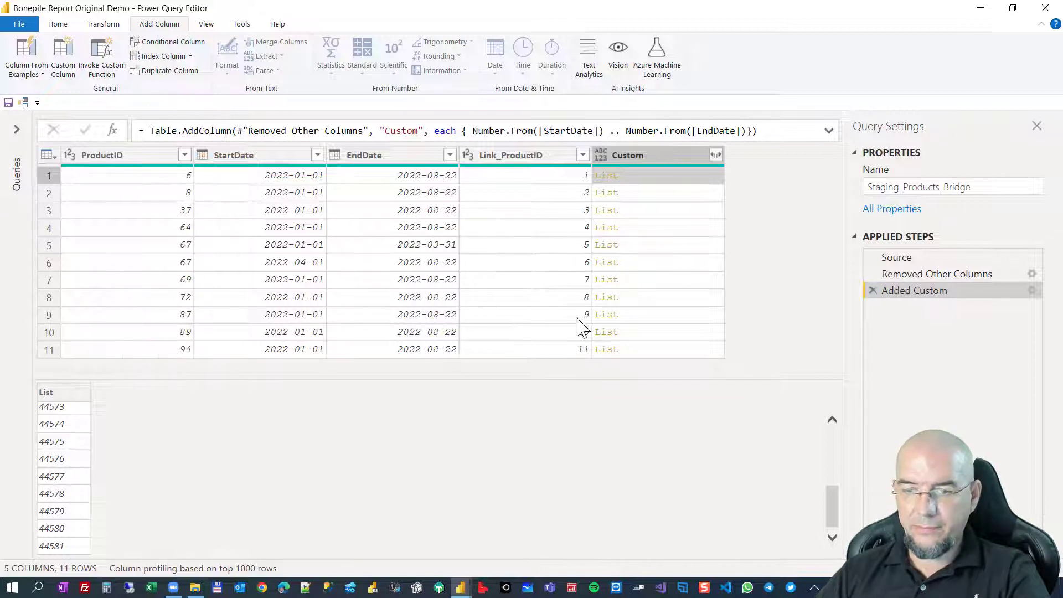
{"action": "left_click", "coordinate": [637, 251]}
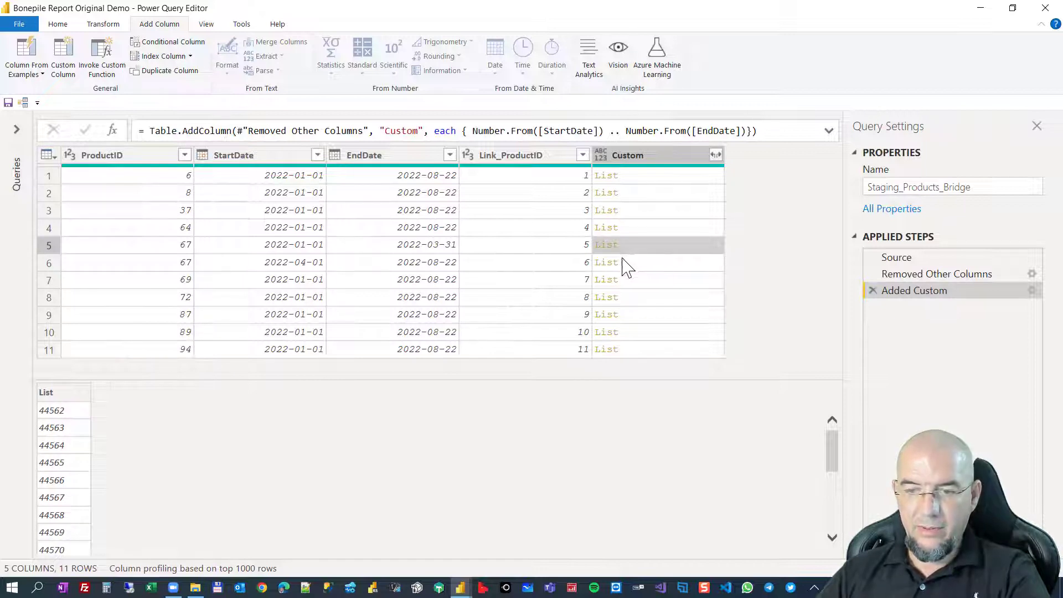
{"action": "left_click", "coordinate": [648, 265]}
{"action": "left_click", "coordinate": [650, 249]}
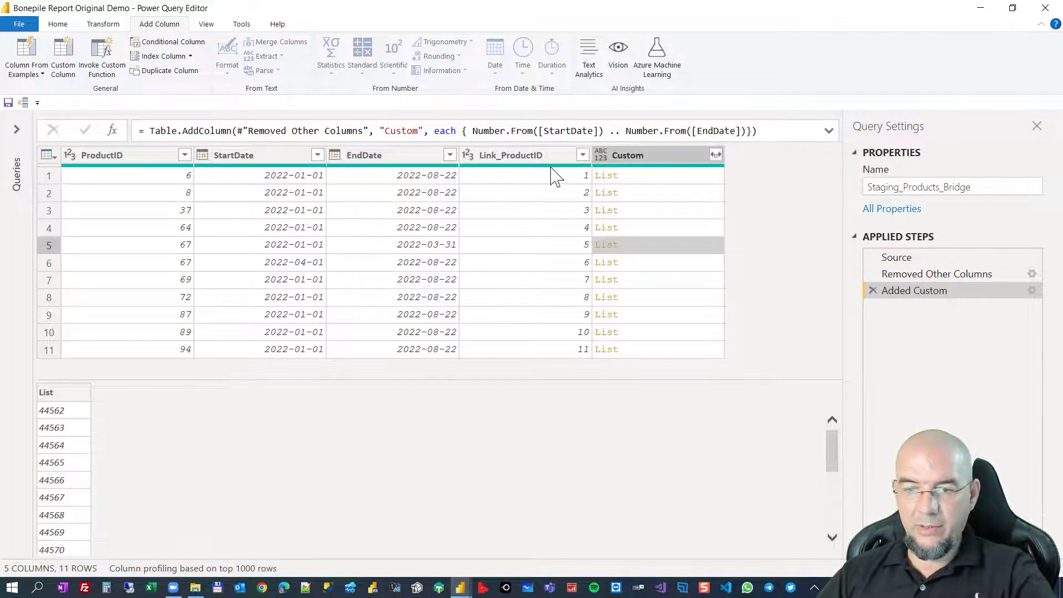
Keep only the ProductID, Link_ProductID and Custom columns in Staging_Products_Bridge, removing the others.
{"action": "left_click", "coordinate": [145, 159]}
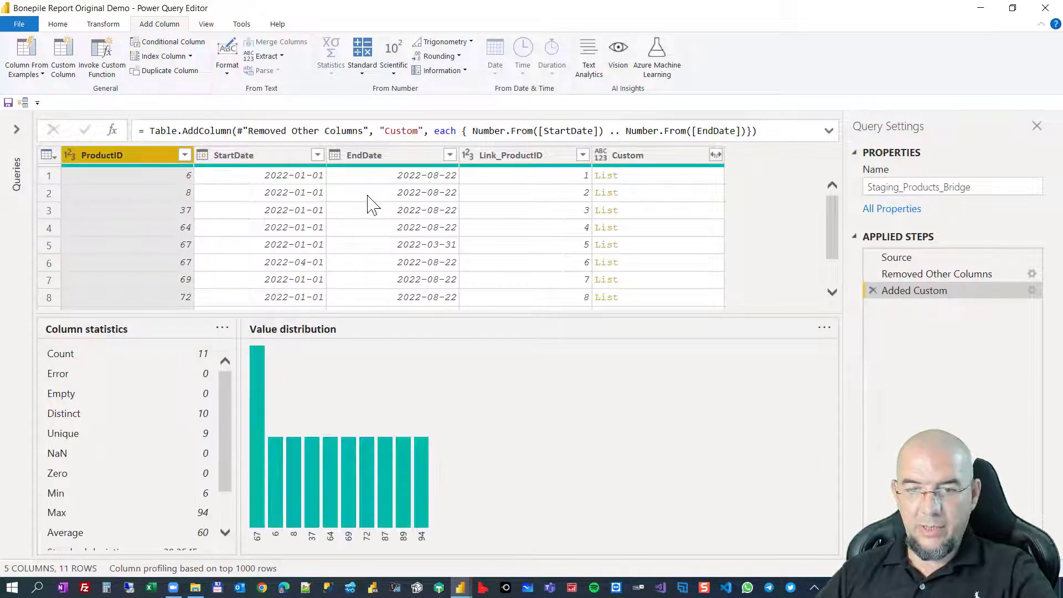
{"action": "left_click", "coordinate": [528, 157]}
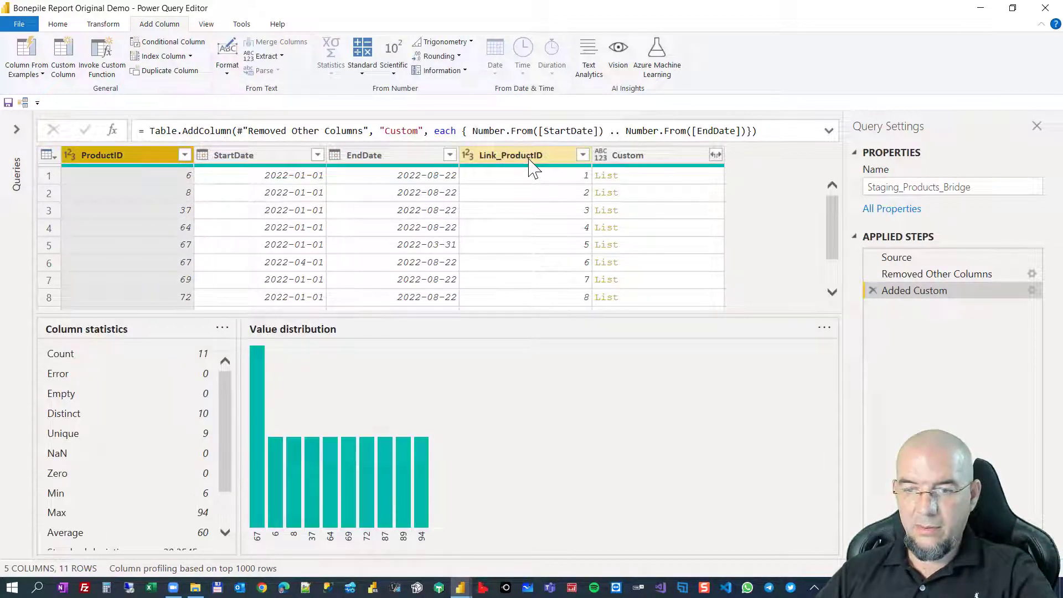
{"action": "left_click", "coordinate": [653, 159]}
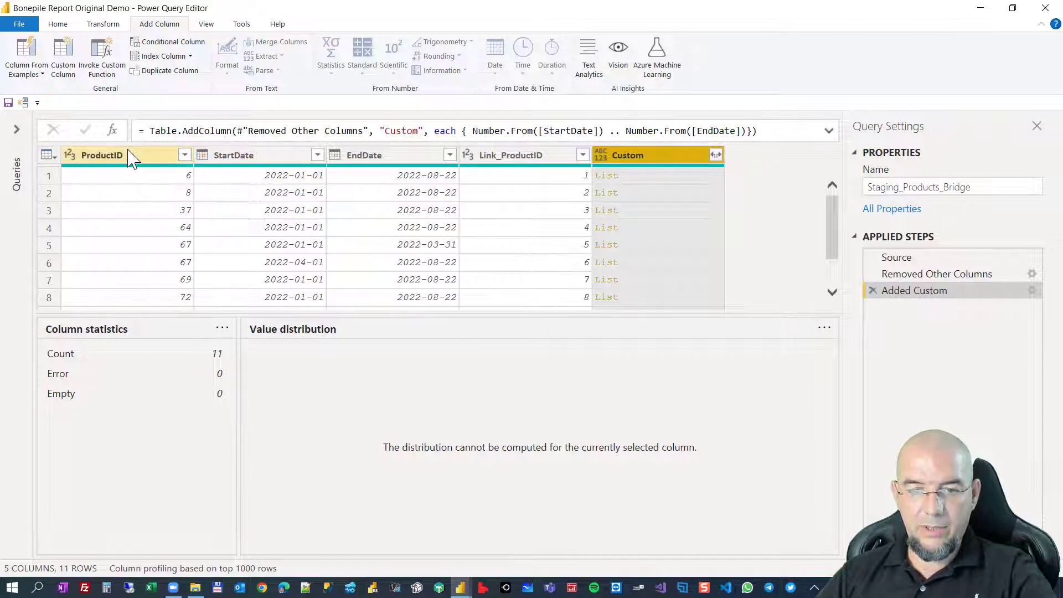
{"action": "left_click", "coordinate": [150, 160]}
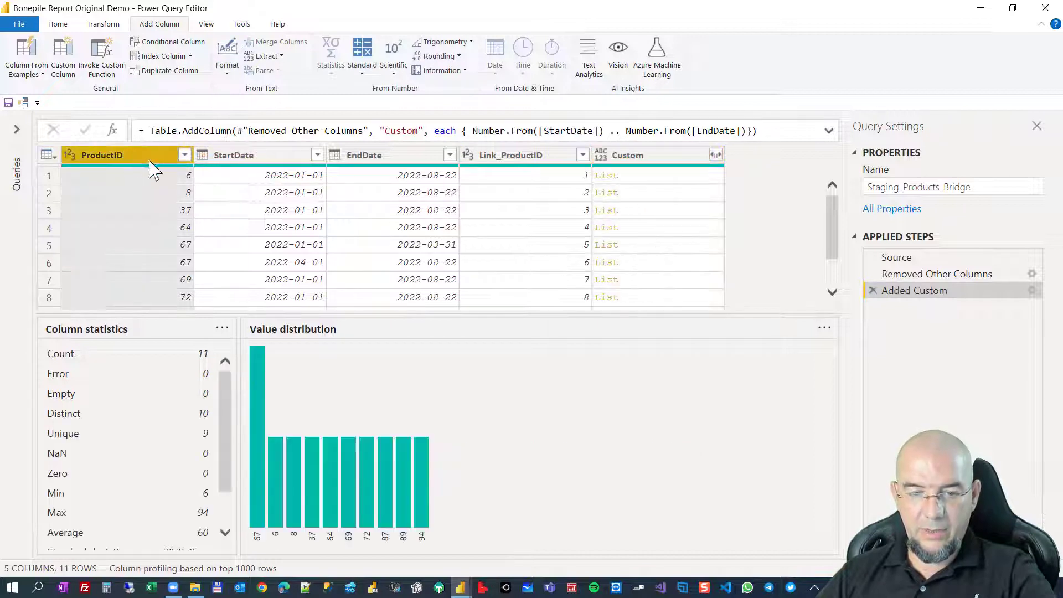
{"action": "left_click", "coordinate": [482, 160], "text": "ctrl"}
{"action": "left_click", "coordinate": [639, 160], "text": "ctrl"}
{"action": "right_click", "coordinate": [647, 166]}
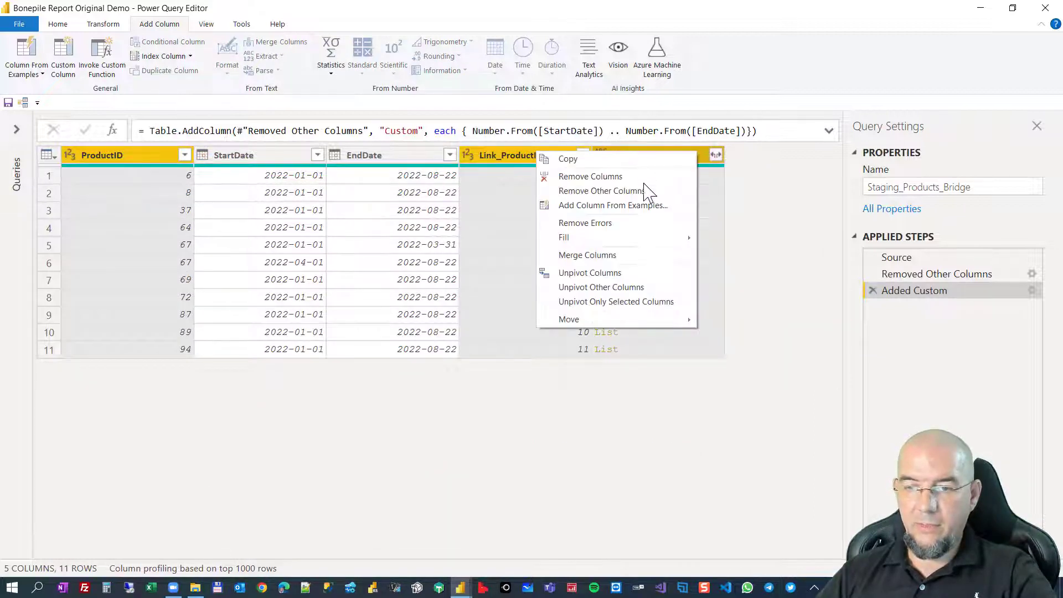
{"action": "left_click", "coordinate": [606, 193]}
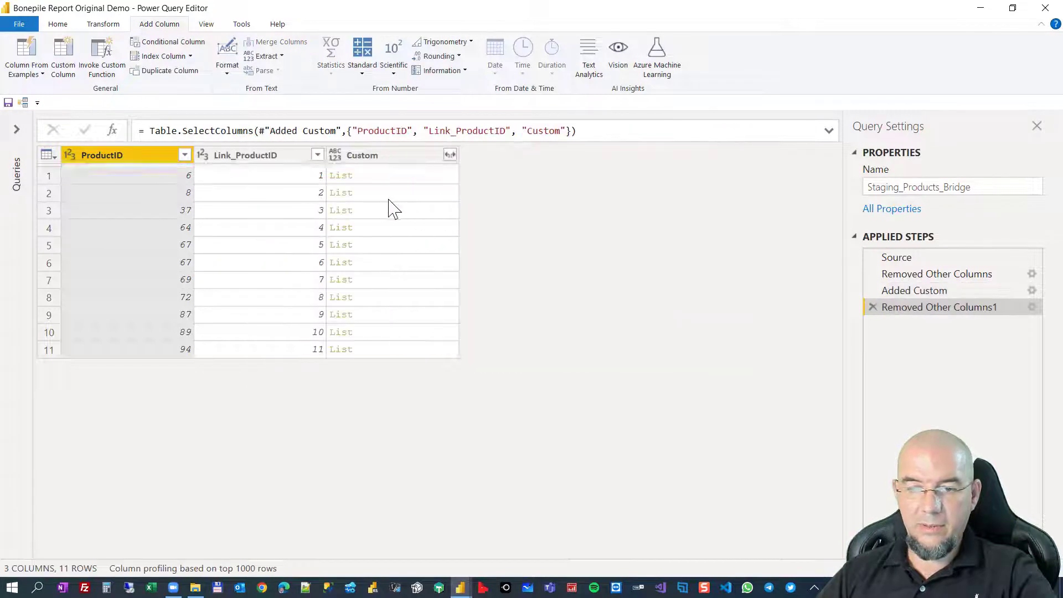
Expand the lists in the Custom column to new rows and set the column's data type to Date.
{"action": "left_click", "coordinate": [416, 176]}
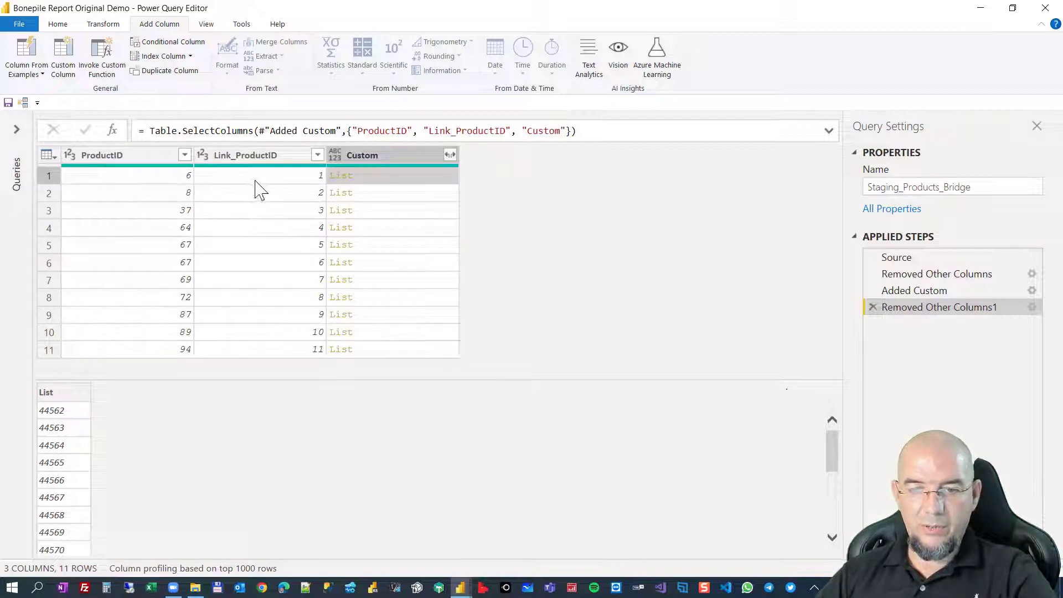
{"action": "left_click", "coordinate": [450, 155]}
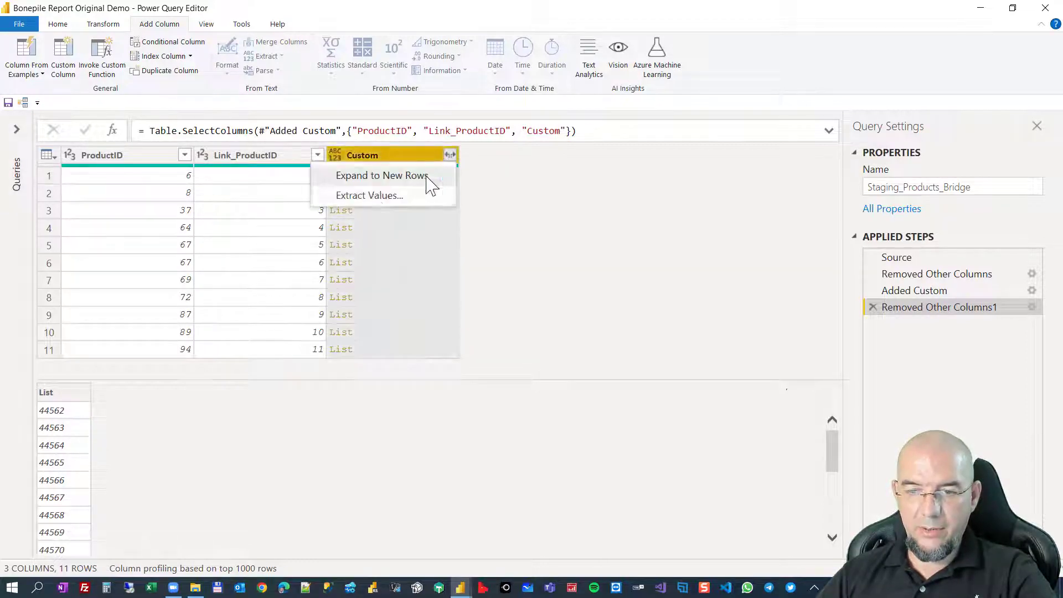
{"action": "left_click", "coordinate": [373, 175]}
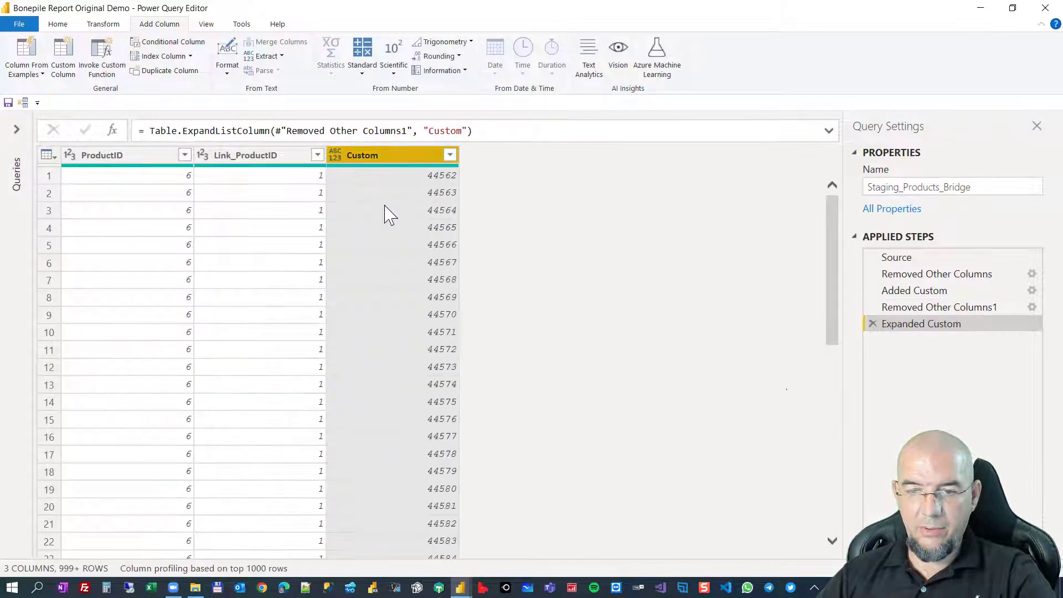
{"action": "left_click", "coordinate": [335, 155]}
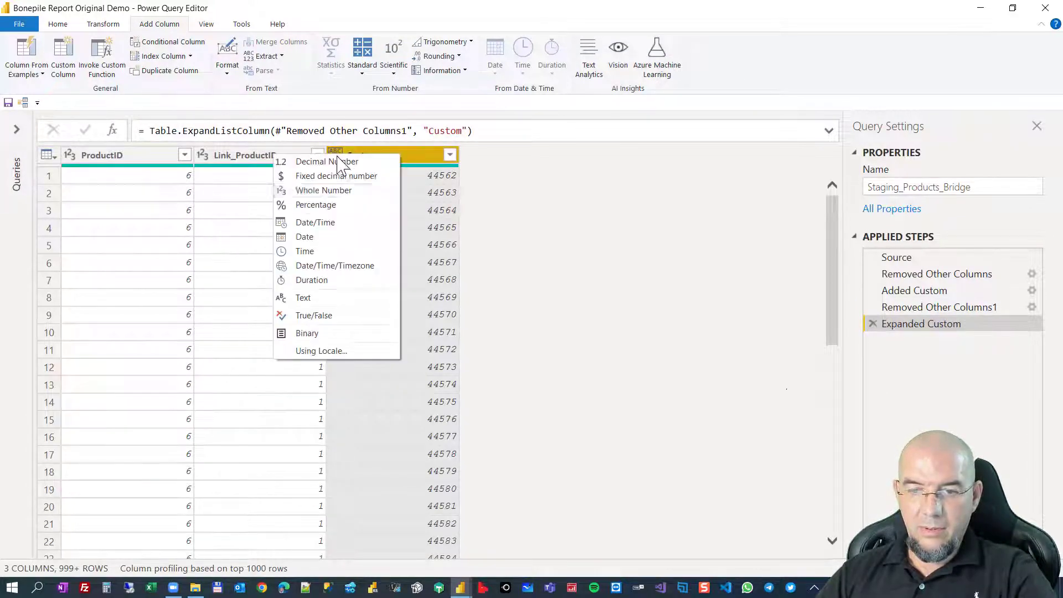
{"action": "left_click", "coordinate": [341, 242]}
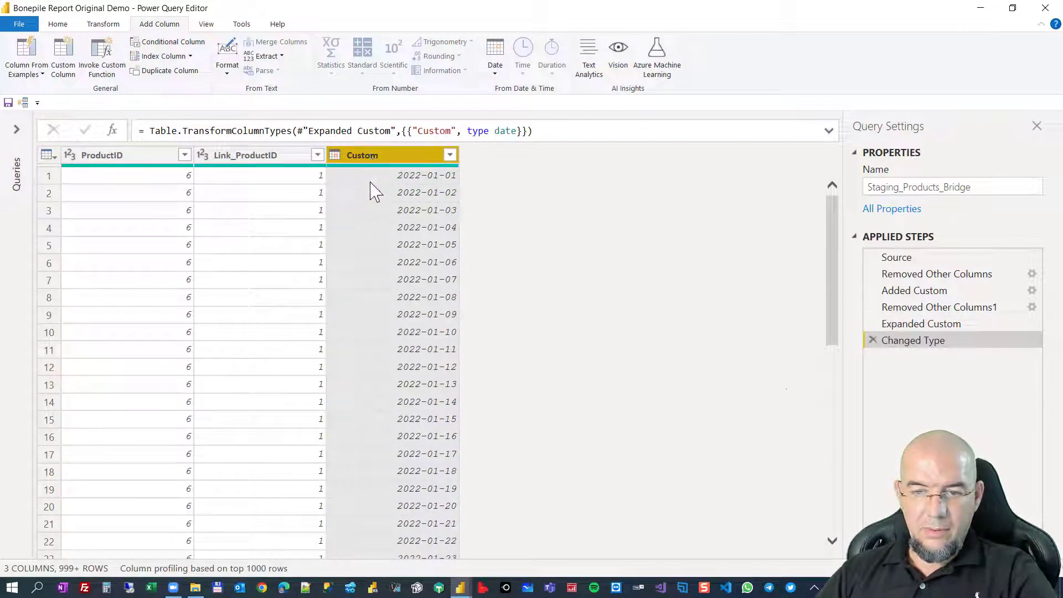
Examine the expanded dates for each ProductID and Link_ProductID, and show the list of queries again.
{"action": "scroll", "coordinate": [377, 332], "scroll_direction": "down", "scroll_amount": 10}
{"action": "scroll", "coordinate": [377, 344], "scroll_direction": "down", "scroll_amount": 7}
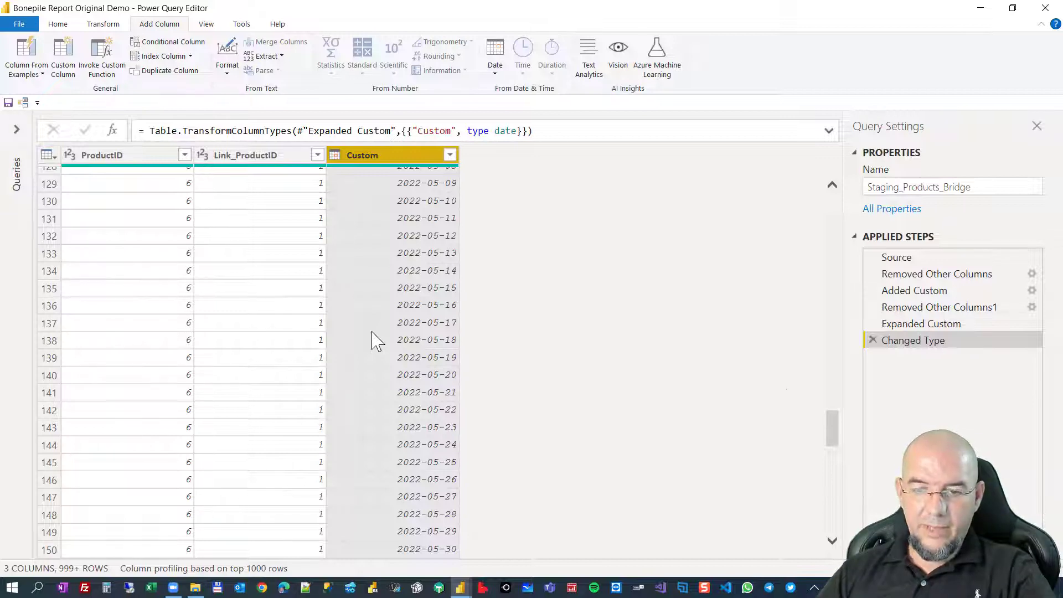
{"action": "scroll", "coordinate": [372, 340], "scroll_direction": "down", "scroll_amount": 15}
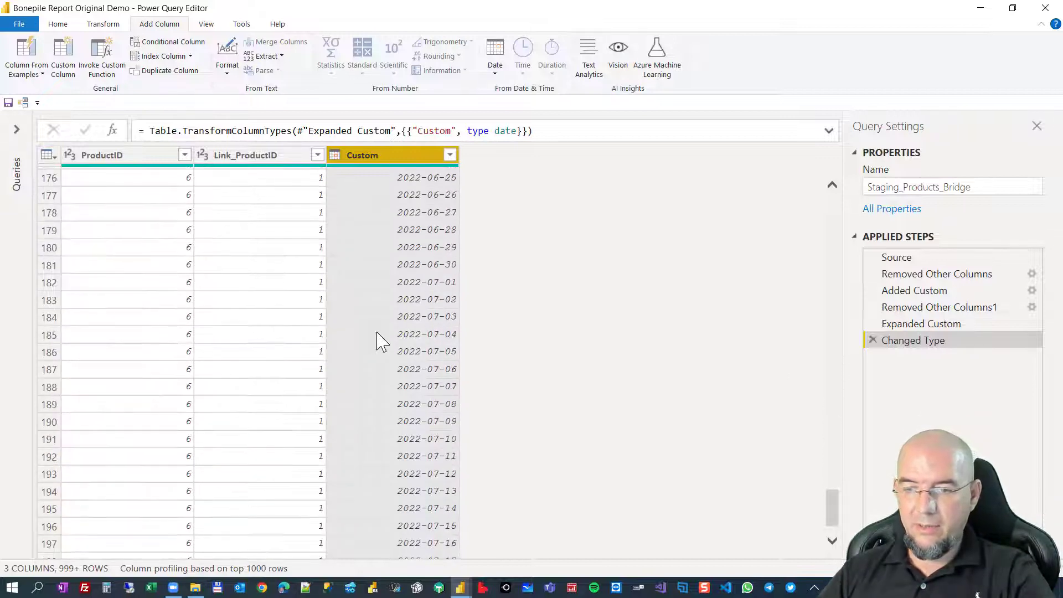
{"action": "scroll", "coordinate": [382, 340], "scroll_direction": "down", "scroll_amount": 15}
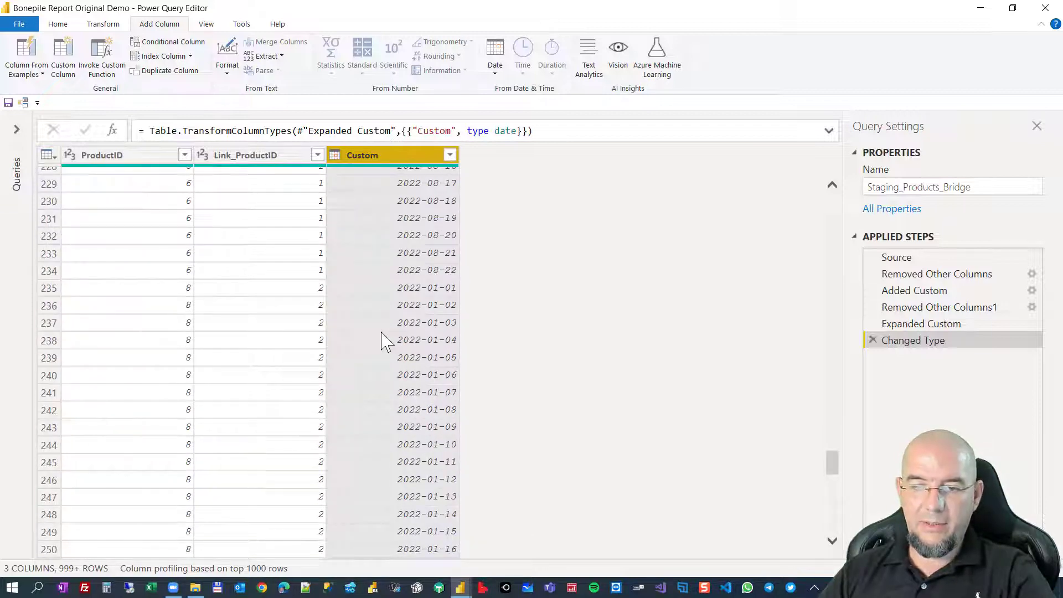
{"action": "scroll", "coordinate": [386, 341], "scroll_direction": "down", "scroll_amount": 20}
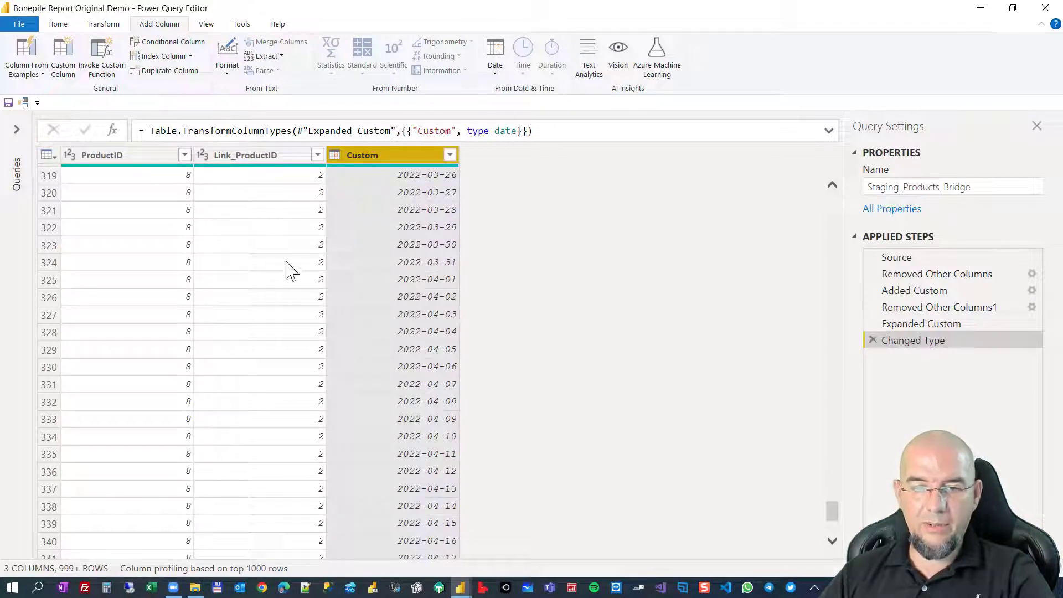
{"action": "left_click", "coordinate": [16, 129]}
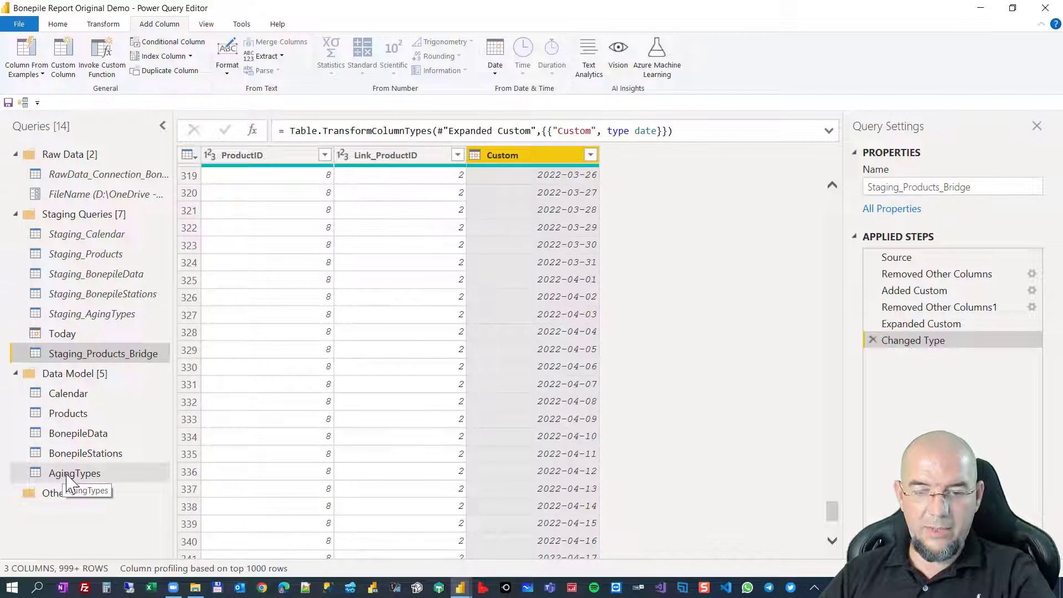
Start merging the BonepileData query with Staging_Products_Bridge as the second table.
{"action": "left_click", "coordinate": [108, 435]}
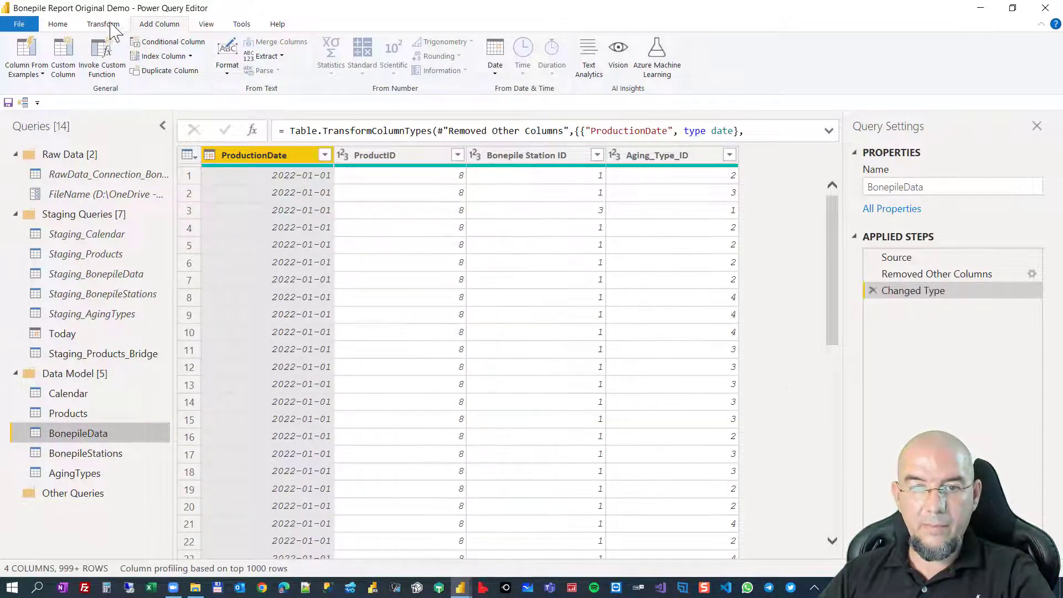
{"action": "left_click", "coordinate": [62, 25]}
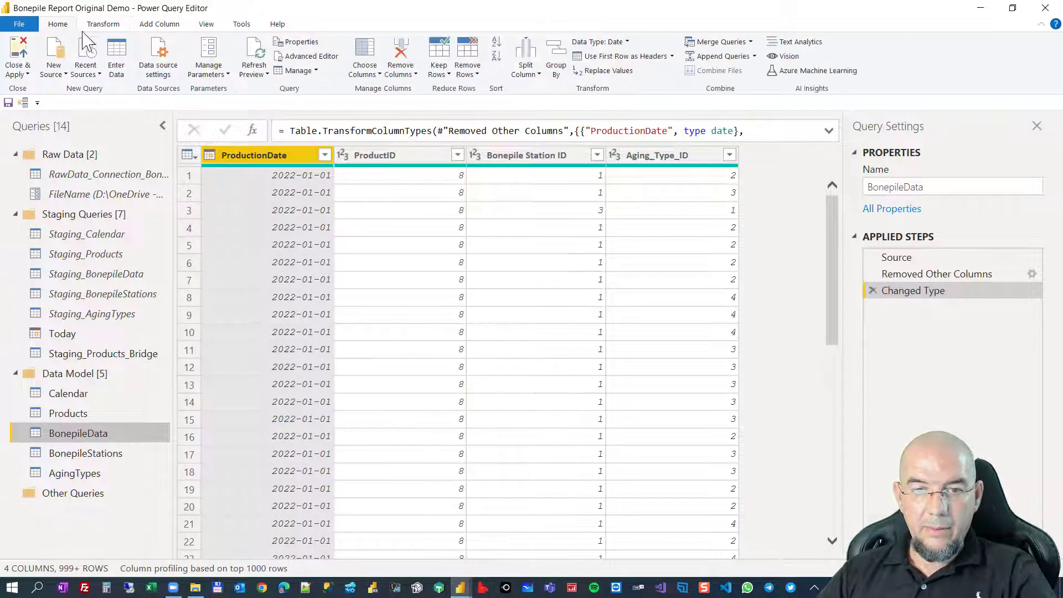
{"action": "left_click", "coordinate": [717, 42]}
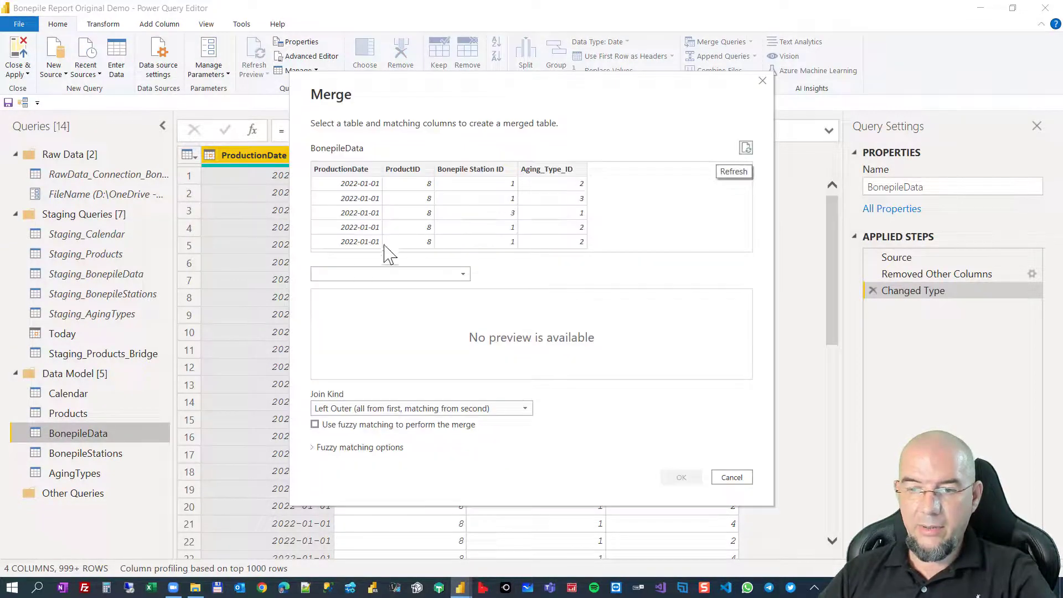
{"action": "left_click", "coordinate": [356, 275]}
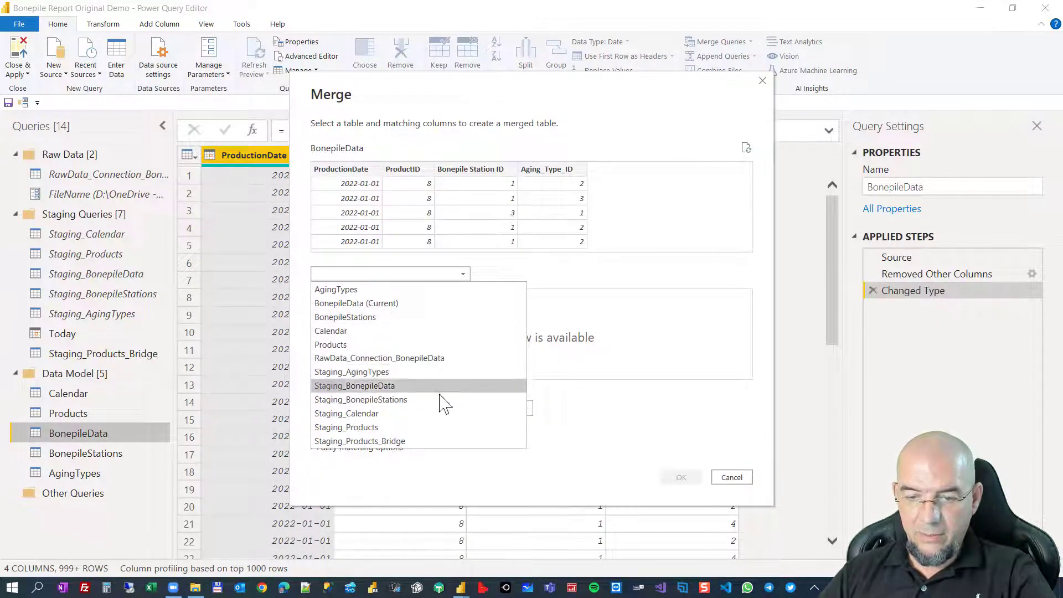
{"action": "left_click", "coordinate": [397, 441]}
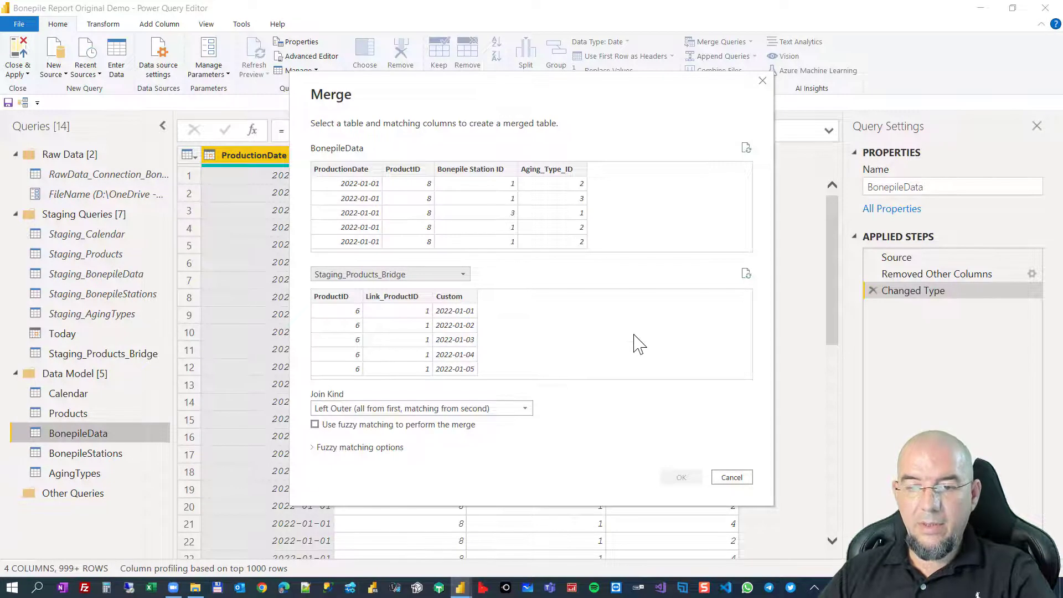
Match ProductionDate to Custom and ProductID to ProductID as the join columns, and complete the left outer merge.
{"action": "left_click", "coordinate": [349, 171]}
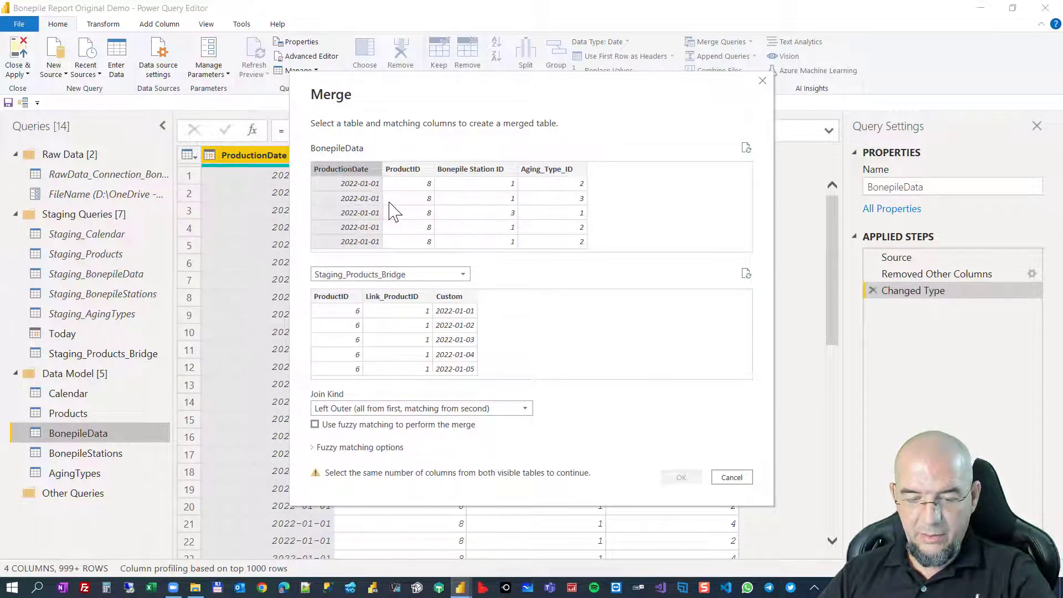
{"action": "left_click", "coordinate": [463, 299]}
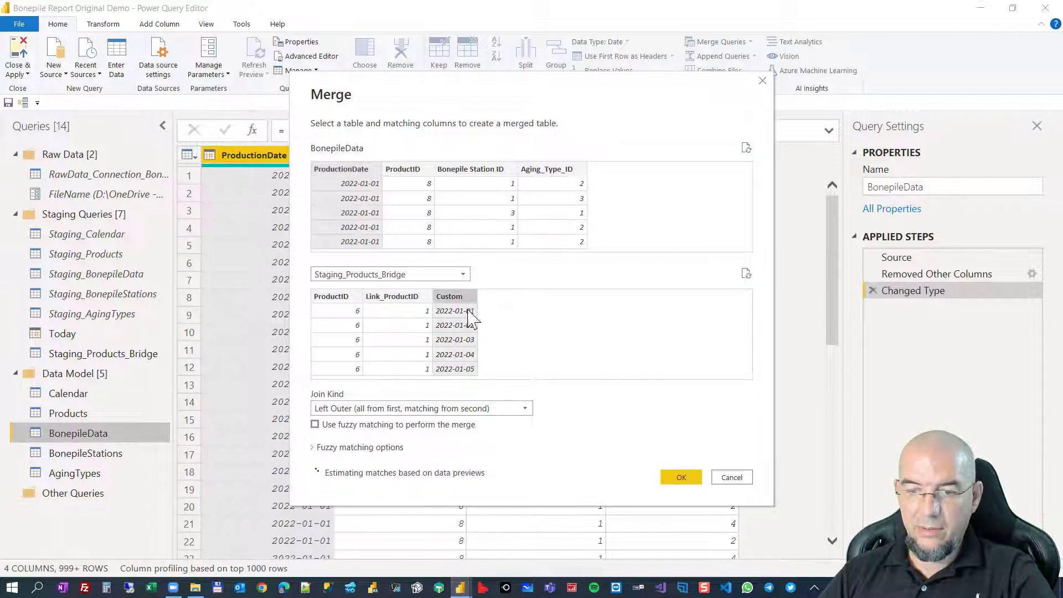
{"action": "key", "text": "super"}
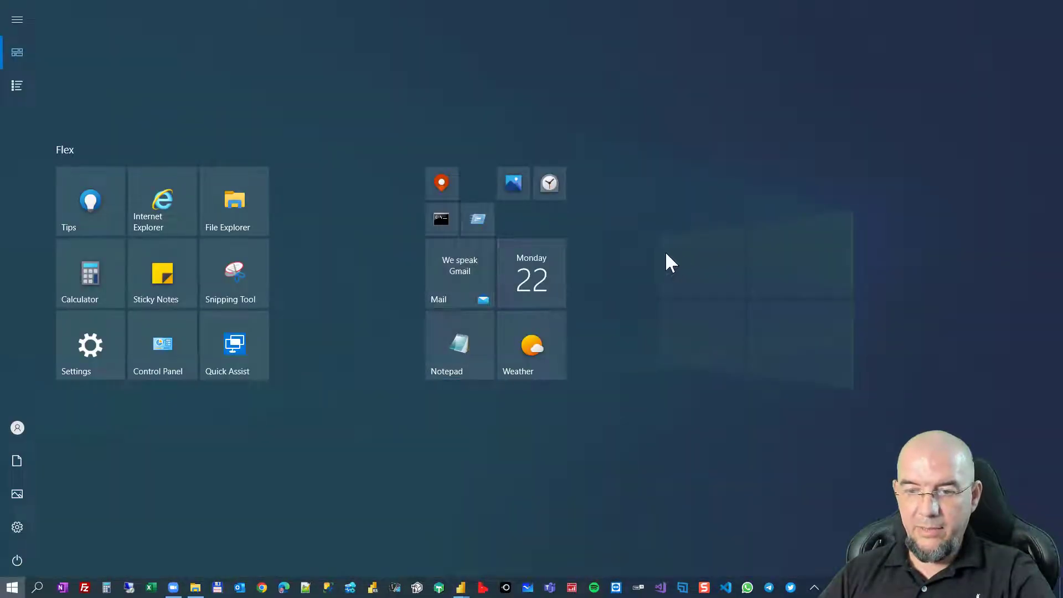
{"action": "key", "text": "super"}
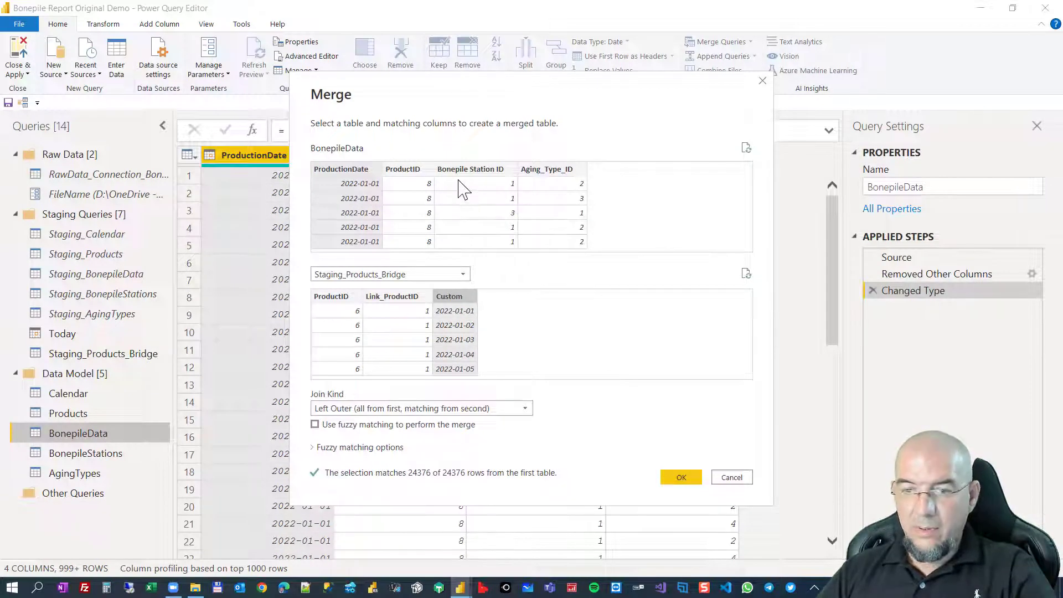
{"action": "key", "text": "super"}
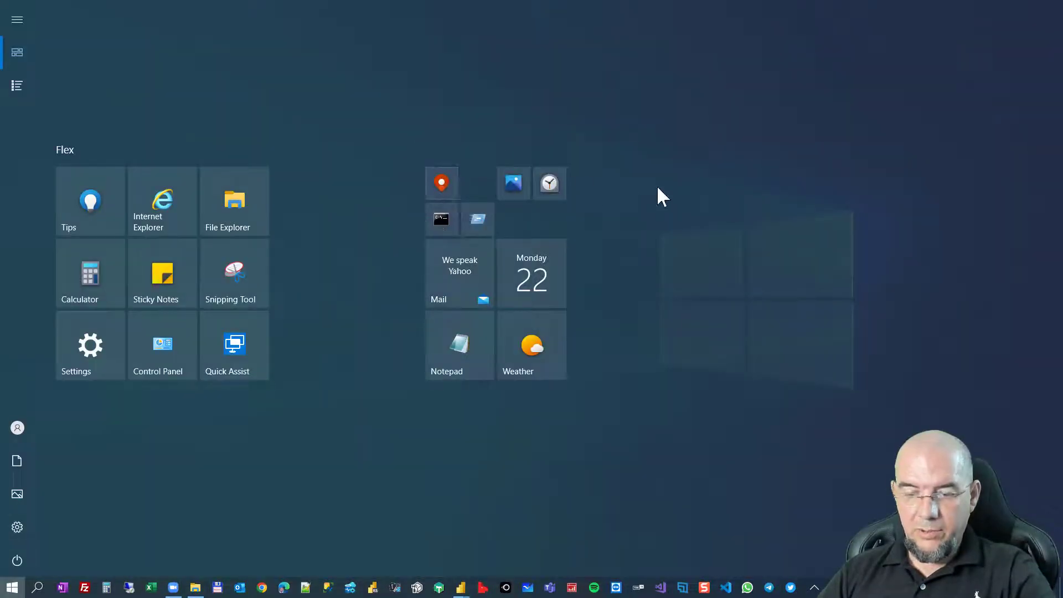
{"action": "key", "text": "super"}
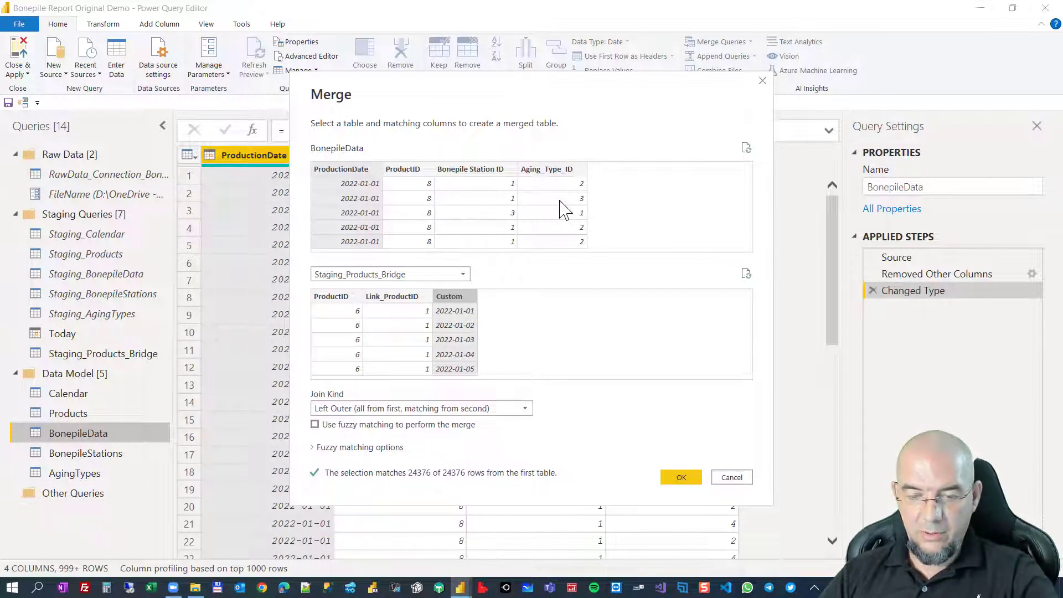
{"action": "left_click", "coordinate": [418, 171], "text": "ctrl"}
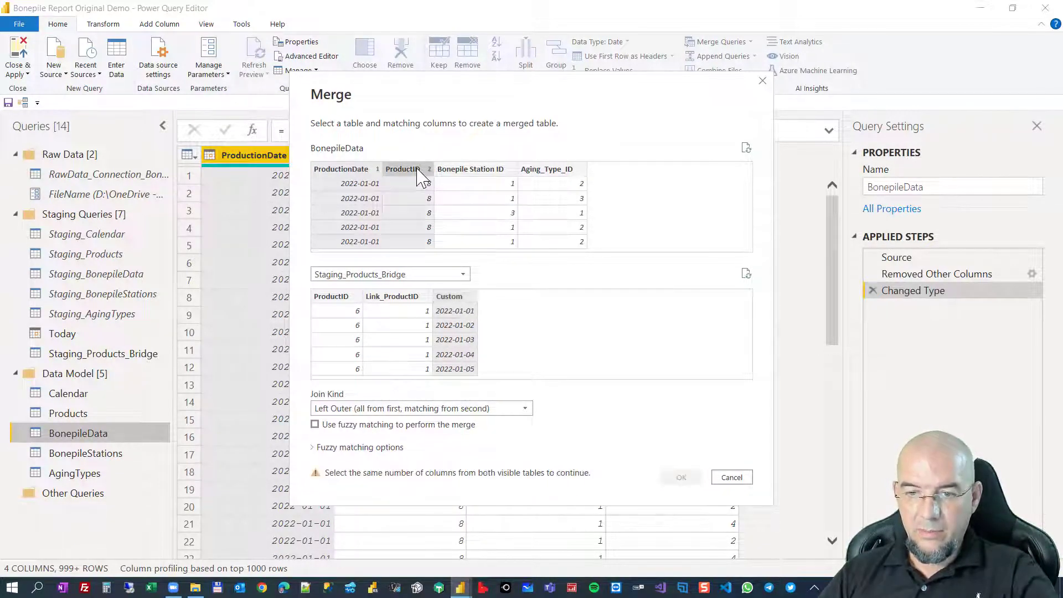
{"action": "left_click", "coordinate": [331, 297], "text": "ctrl"}
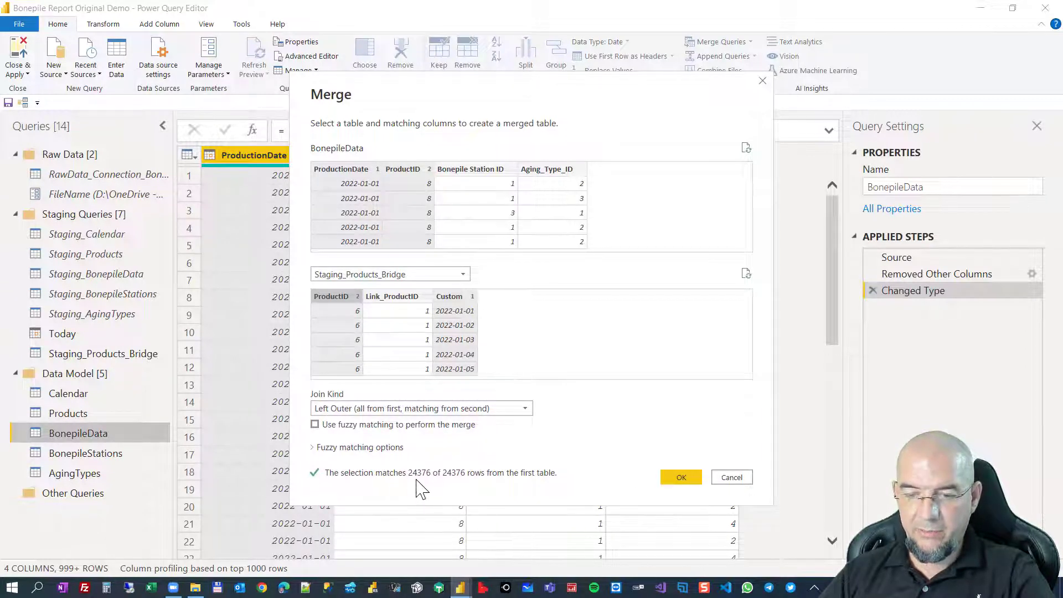
{"action": "left_click", "coordinate": [680, 477]}
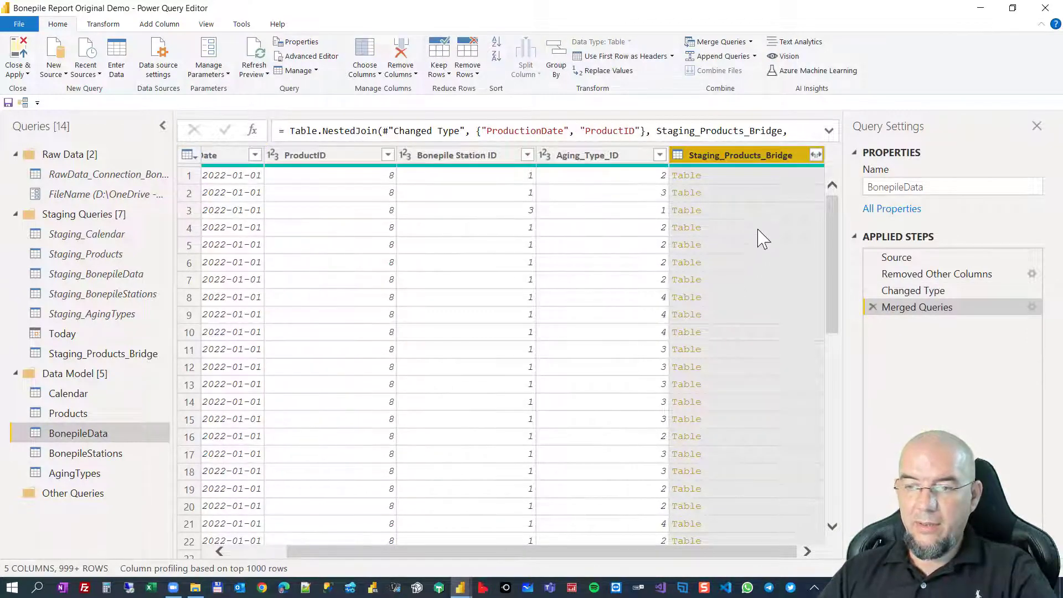
Expand only Link_ProductID from the merged column without the name prefix, and remove the ProductID column from BonepileData.
{"action": "left_click", "coordinate": [816, 156]}
{"action": "left_click", "coordinate": [619, 224]}
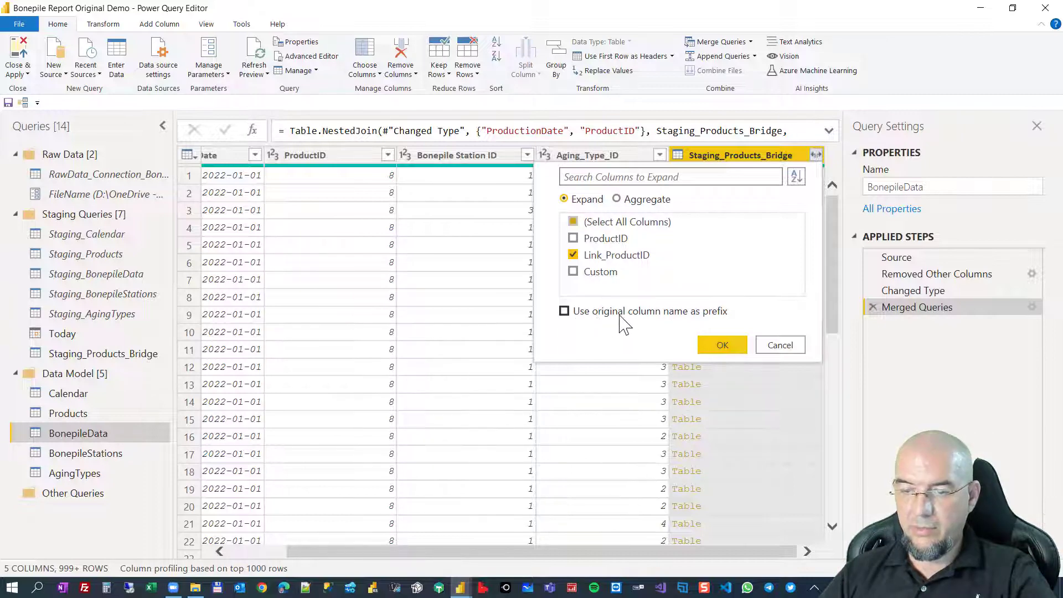
{"action": "left_click", "coordinate": [712, 347]}
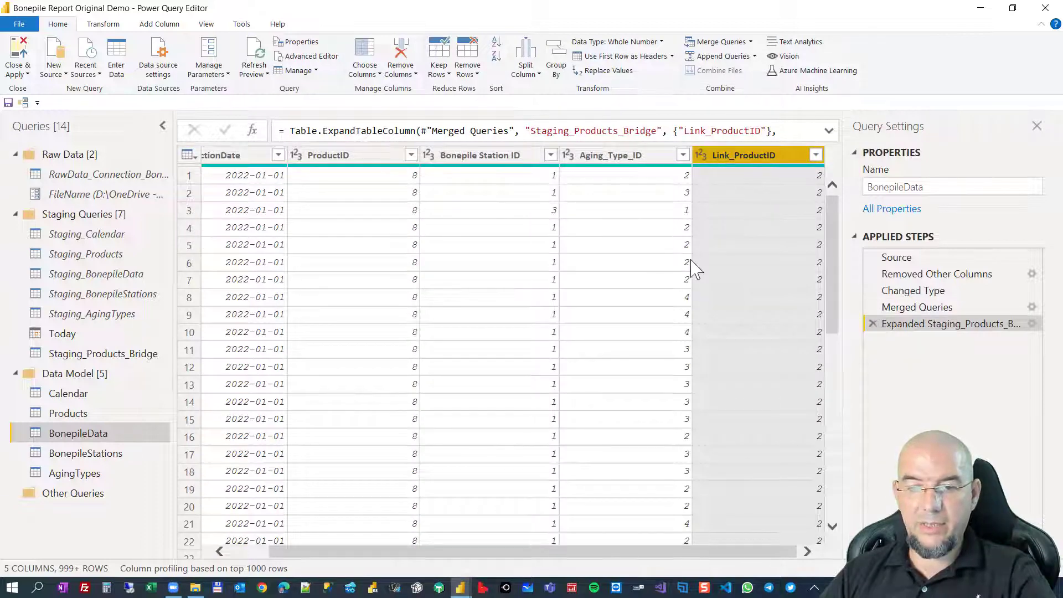
{"action": "left_click", "coordinate": [369, 160]}
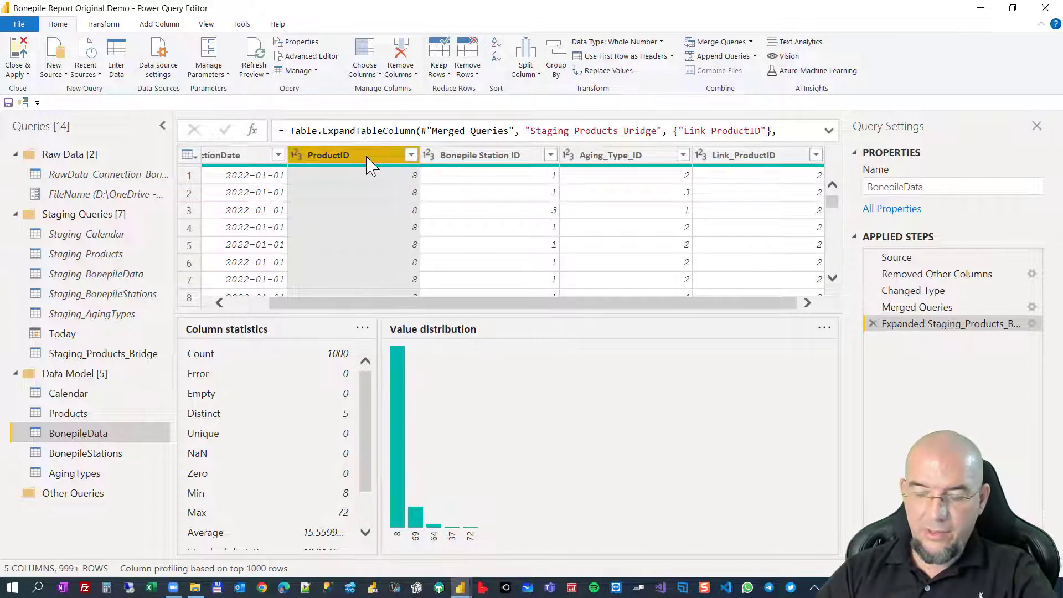
{"action": "key", "text": "Delete"}
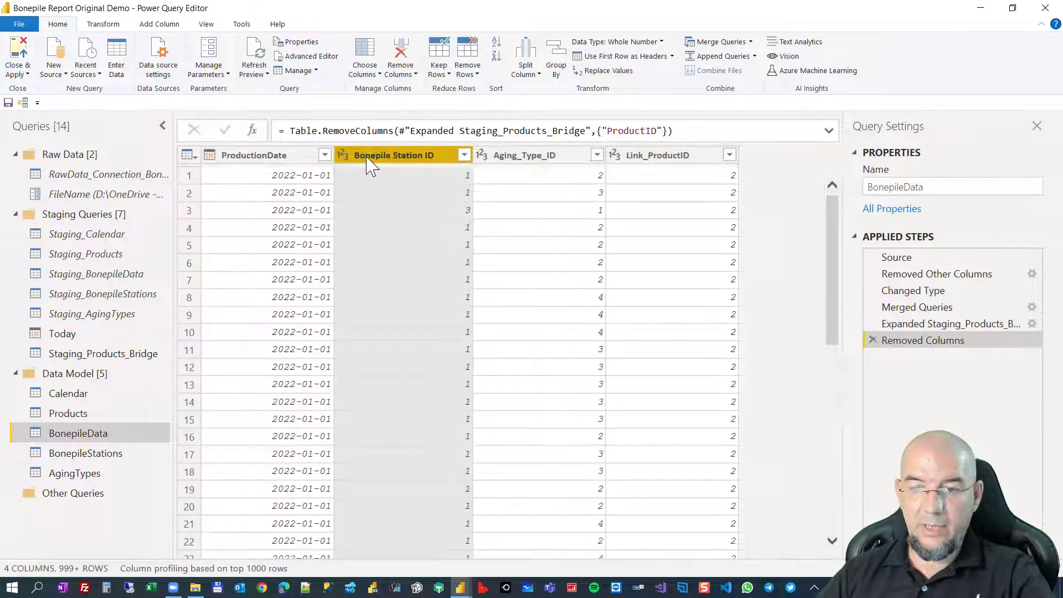
Apply the query changes to the data model and hide the Link_ProductID field of the BonepileData table.
{"action": "left_click", "coordinate": [23, 52]}
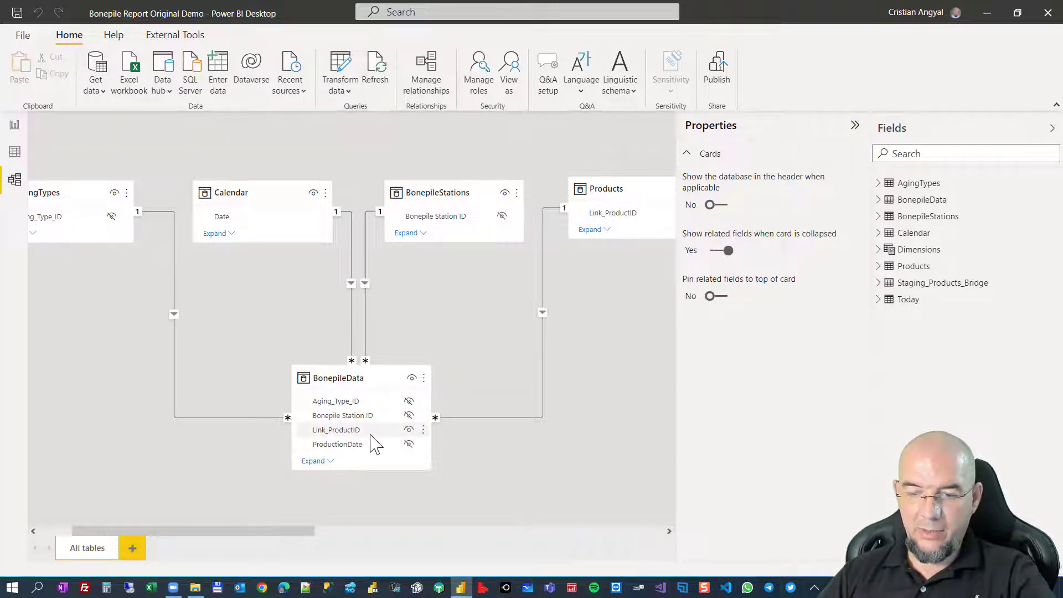
{"action": "left_click", "coordinate": [409, 433]}
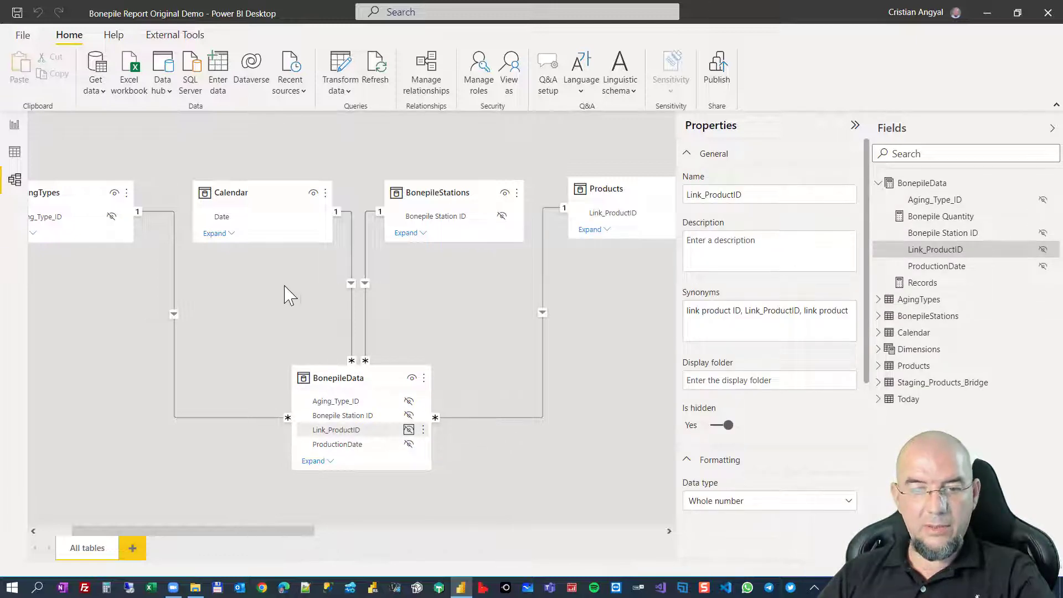
Review the Dynamic Dimensions report page by Bonepile Station, Aging Type, Product Code and Family Name, and refresh the report data.
{"action": "left_click", "coordinate": [14, 125]}
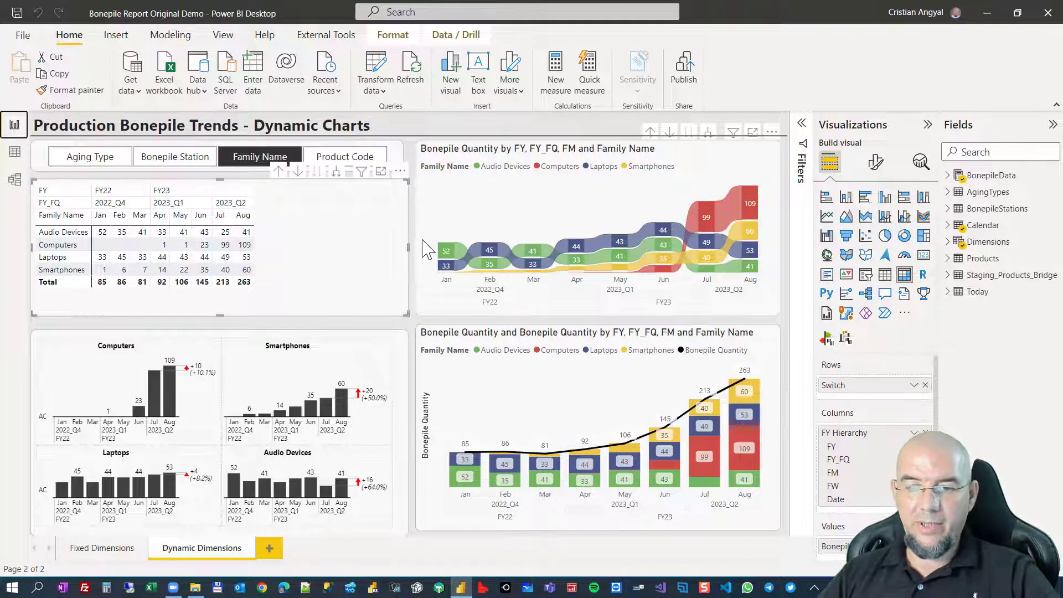
{"action": "left_click", "coordinate": [188, 169]}
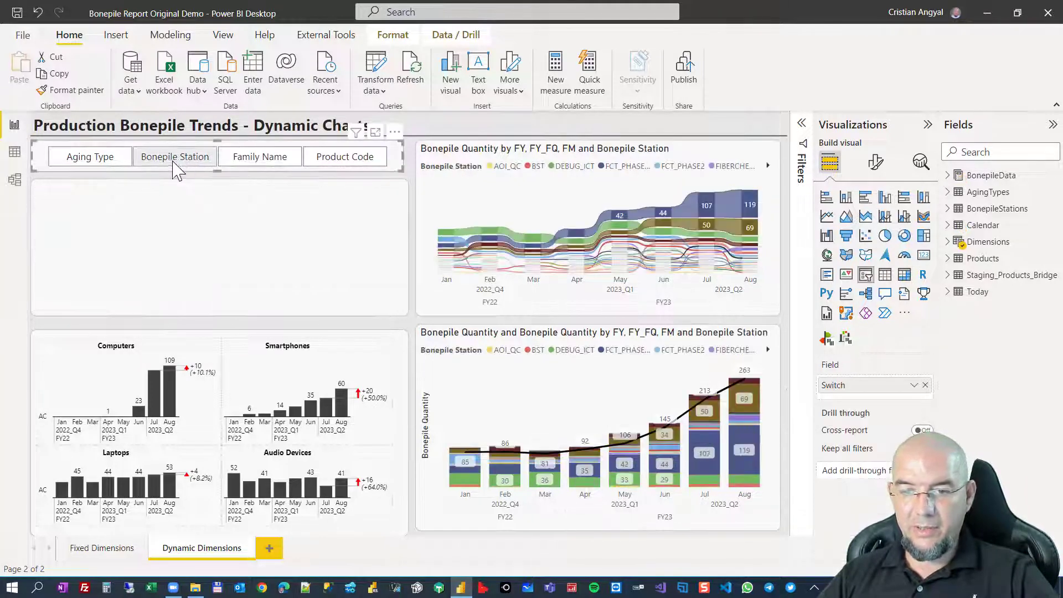
{"action": "left_click", "coordinate": [98, 156]}
{"action": "left_click", "coordinate": [334, 159]}
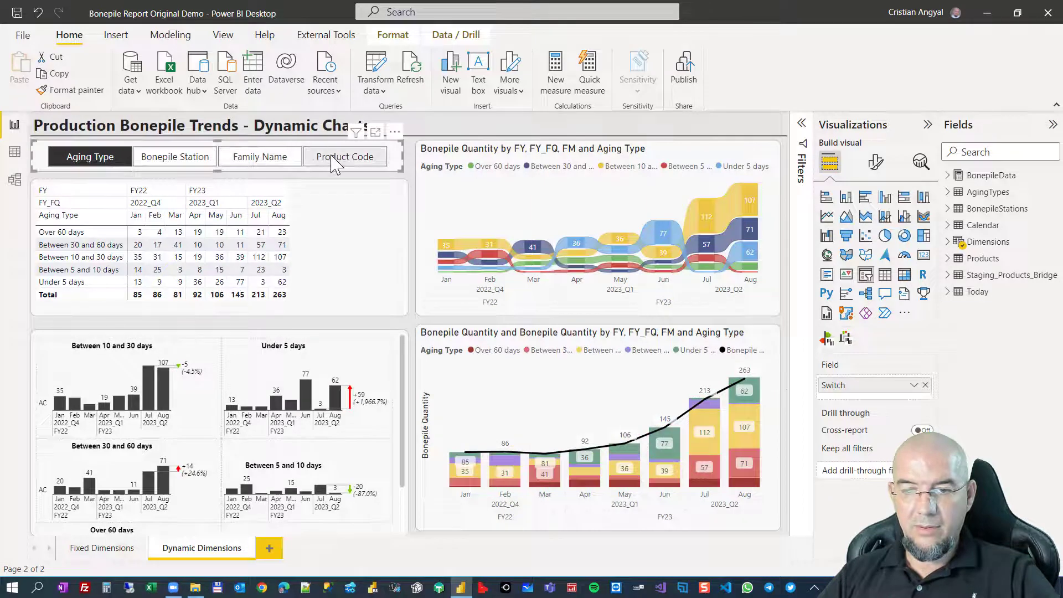
{"action": "left_click", "coordinate": [262, 162]}
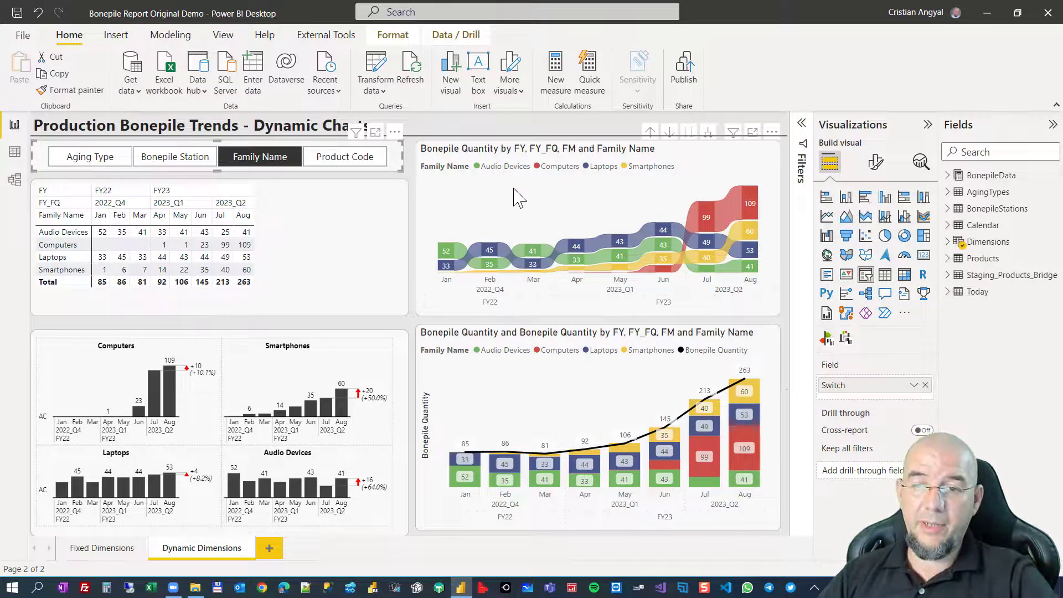
{"action": "left_click", "coordinate": [416, 78]}
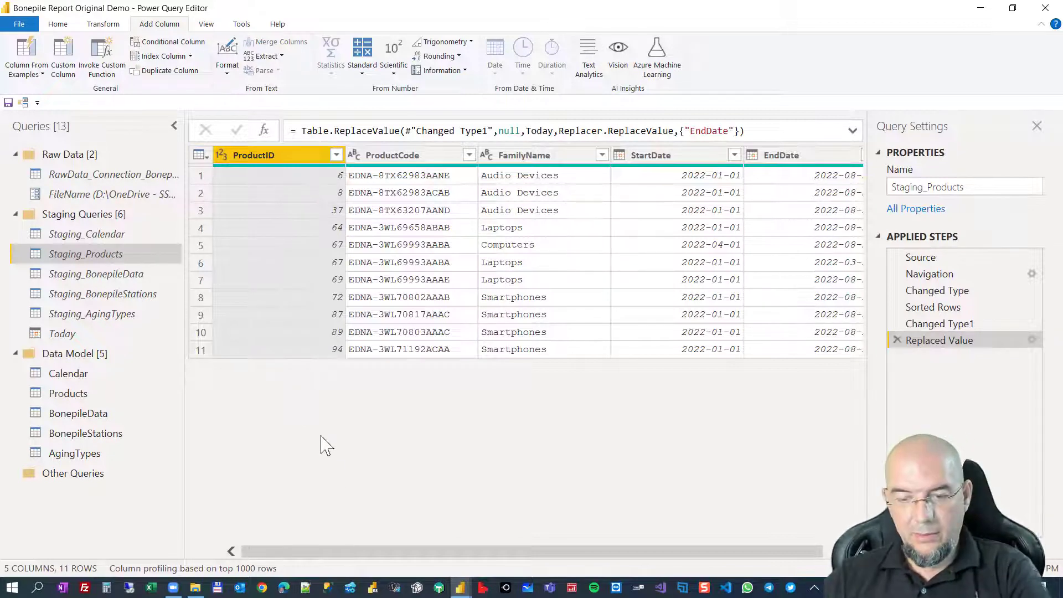
Sort the Staging_Products rows by ProductID ascending, with StartDate ascending as the second sort level.
{"action": "left_click_drag", "start_coordinate": [411, 552], "coordinate": [550, 547]}
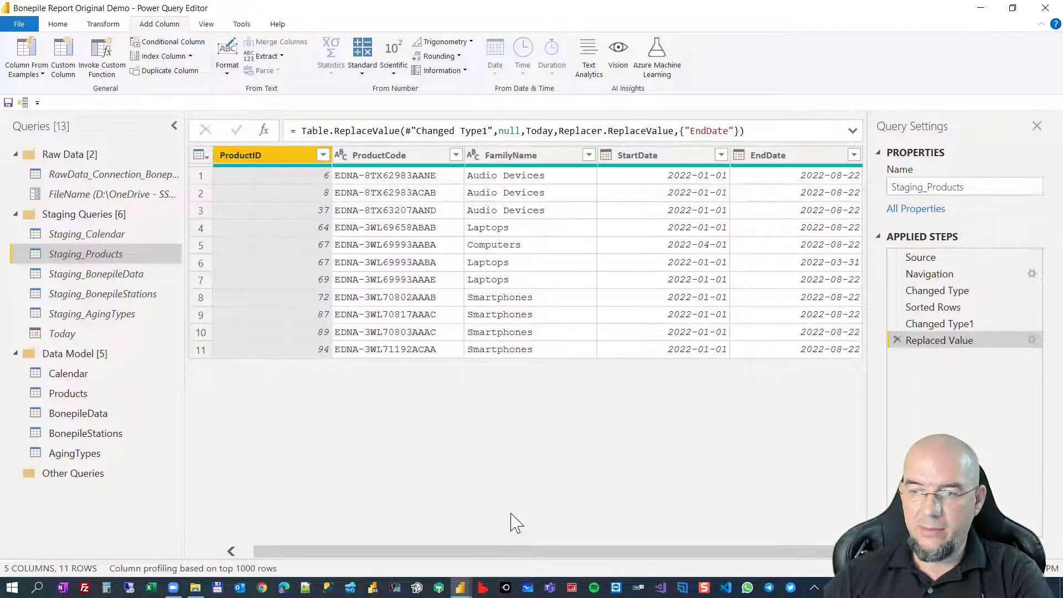
{"action": "left_click", "coordinate": [323, 156]}
{"action": "left_click", "coordinate": [146, 175]}
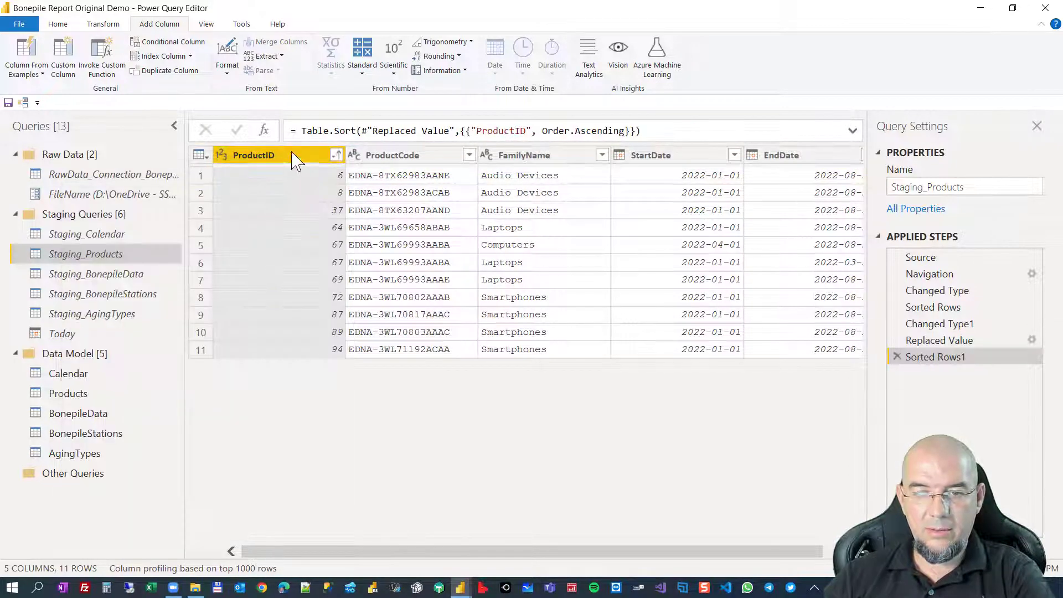
{"action": "left_click", "coordinate": [734, 157]}
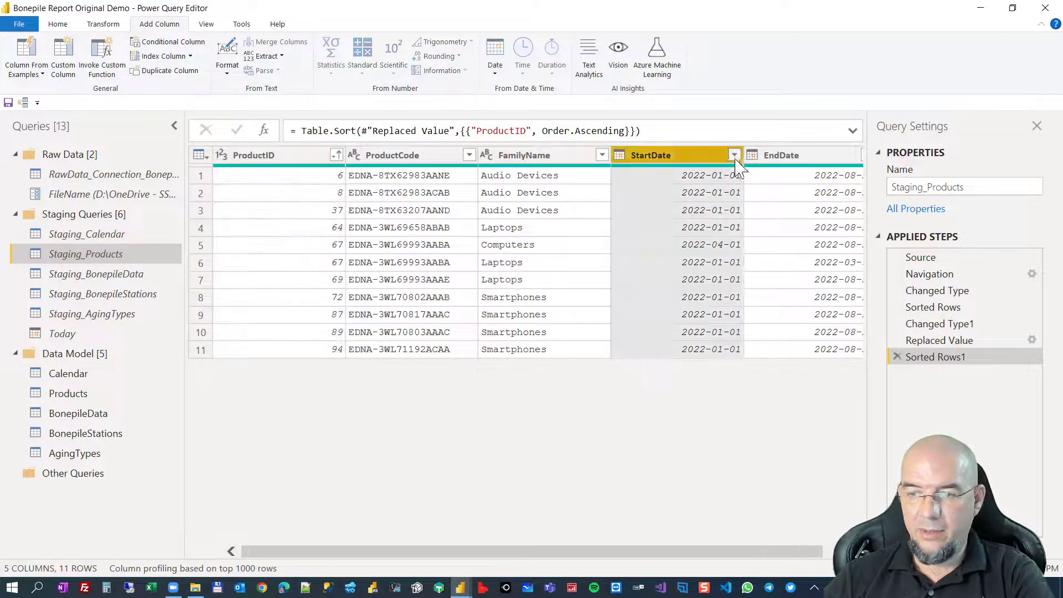
{"action": "left_click", "coordinate": [734, 156]}
{"action": "left_click", "coordinate": [543, 176]}
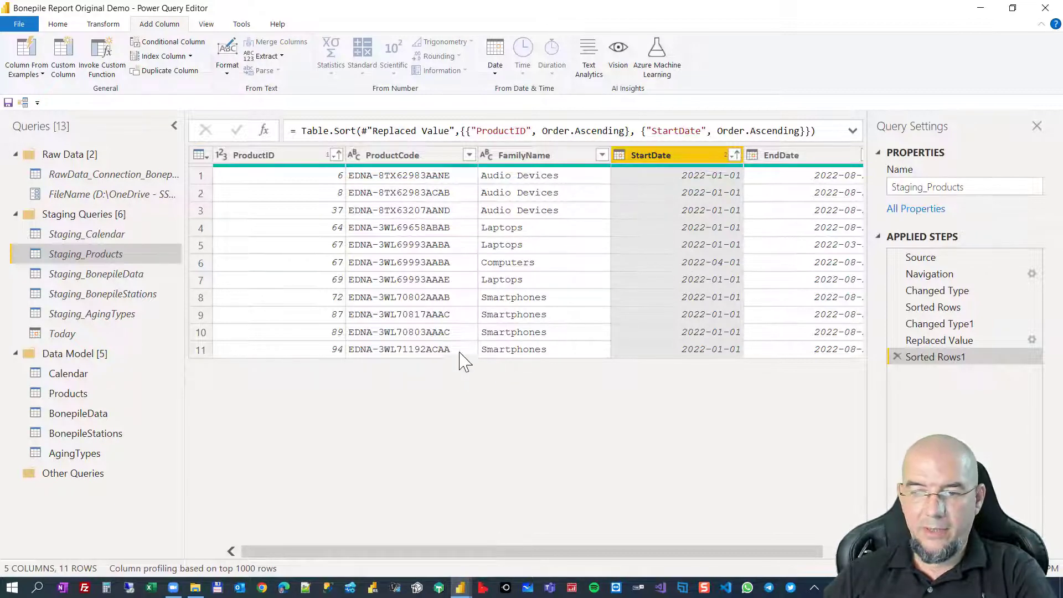
Group Staging_Products by ProductID with the All Rows operation into a new column named AllData.
{"action": "right_click", "coordinate": [233, 154]}
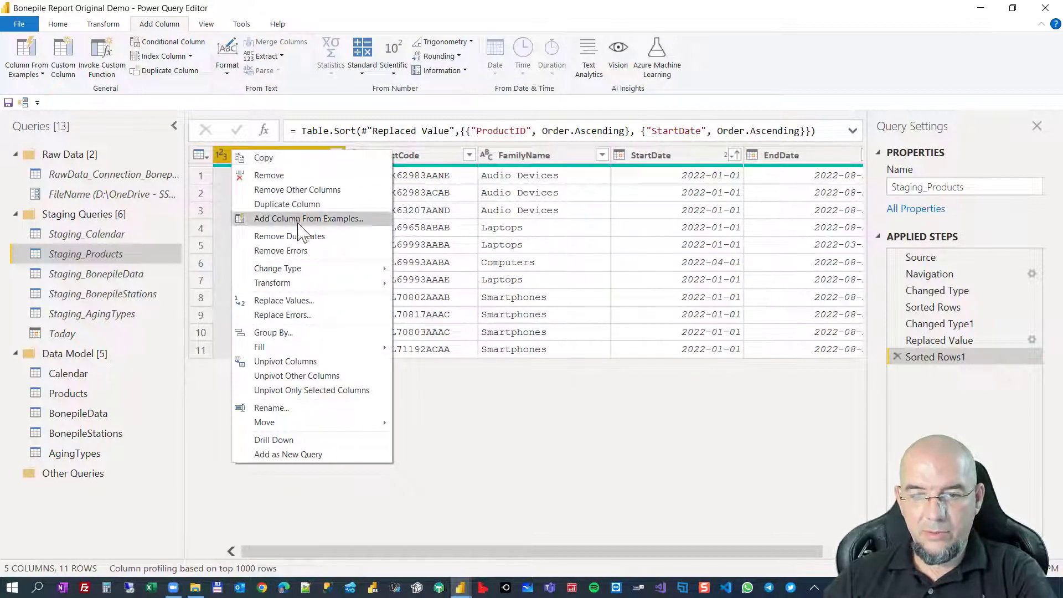
{"action": "left_click", "coordinate": [272, 333]}
{"action": "left_click_drag", "start_coordinate": [348, 329], "coordinate": [270, 320]}
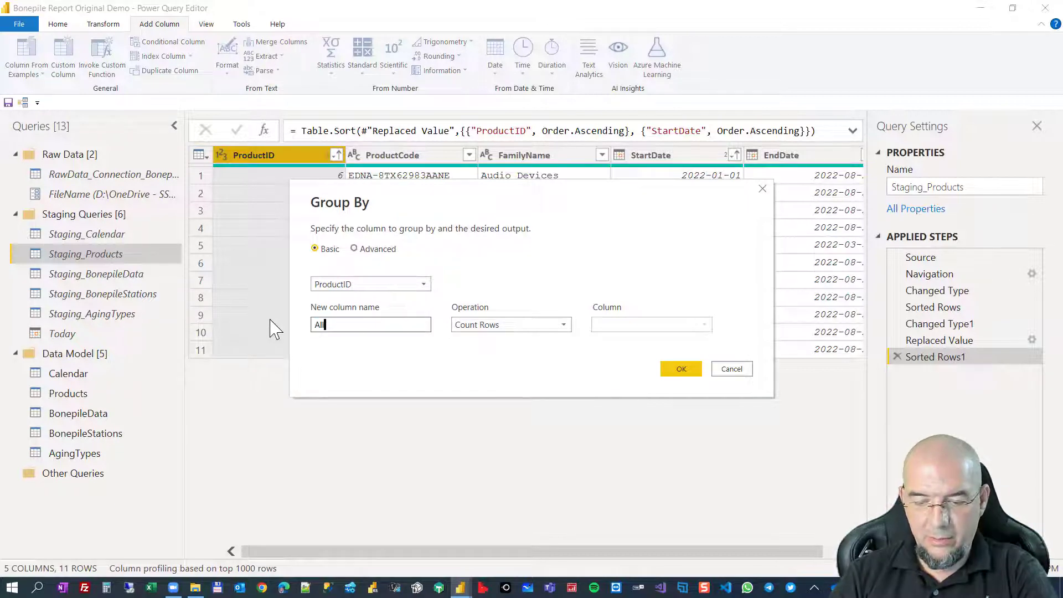
{"action": "type", "text": "AllData"}
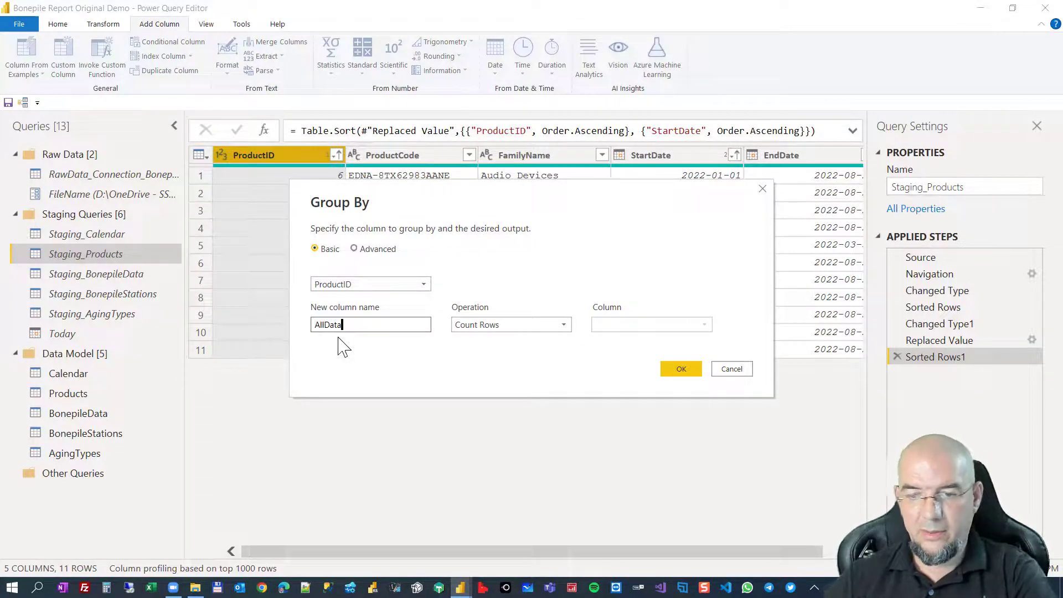
{"action": "left_click", "coordinate": [500, 325]}
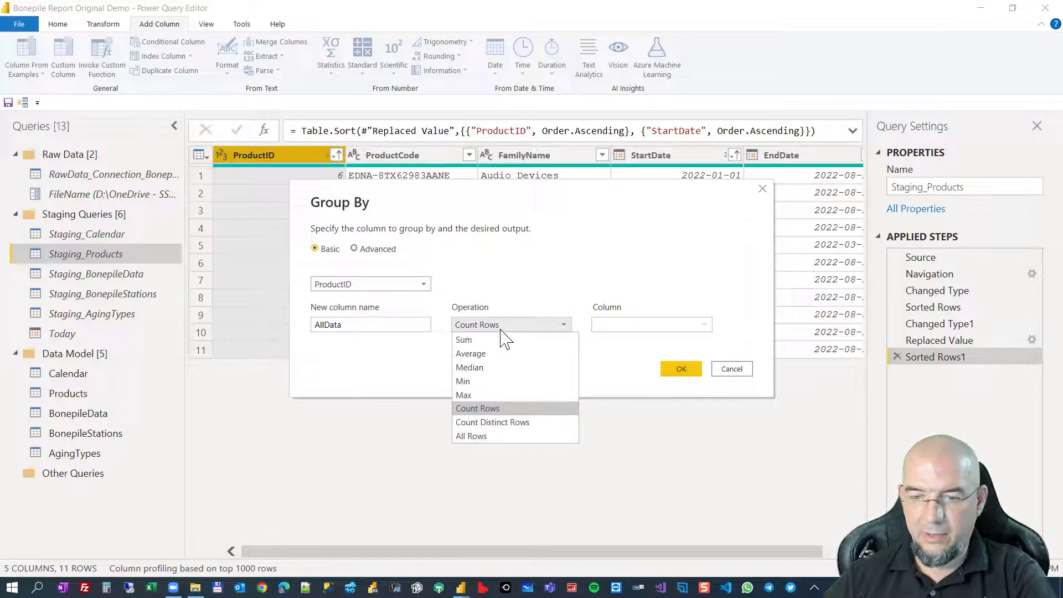
{"action": "left_click", "coordinate": [484, 434]}
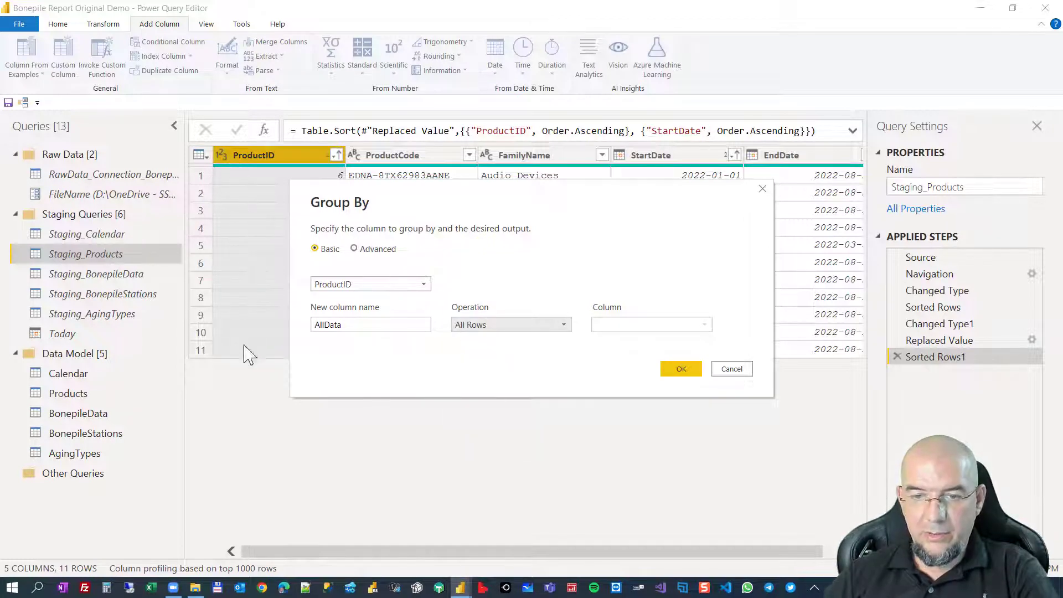
{"action": "left_click", "coordinate": [682, 370]}
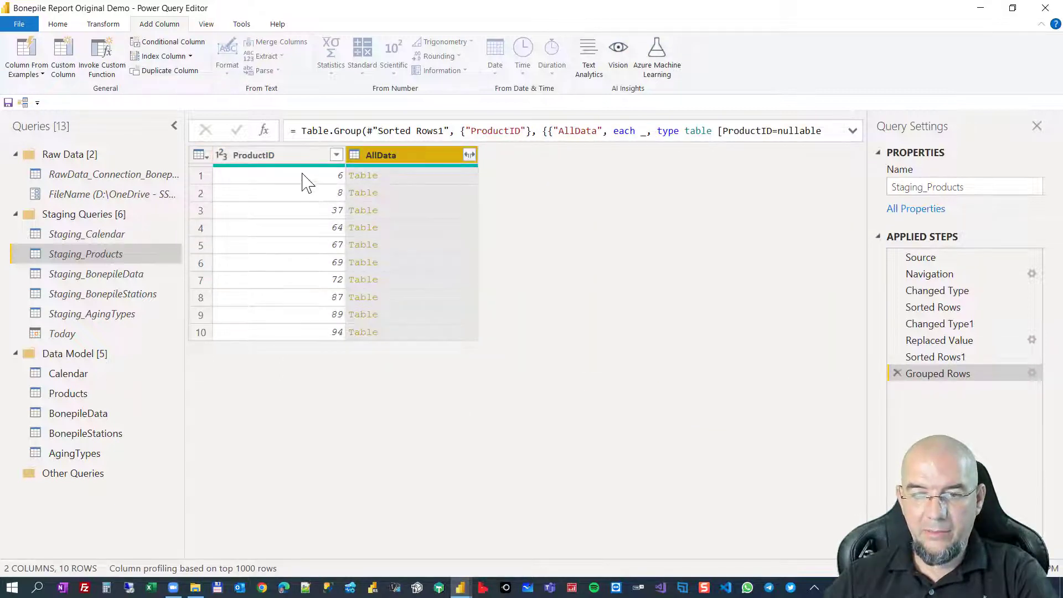
Preview the nested AllData tables of several grouped products, including ProductID 67, and compare their family names and date ranges.
{"action": "left_click", "coordinate": [411, 178]}
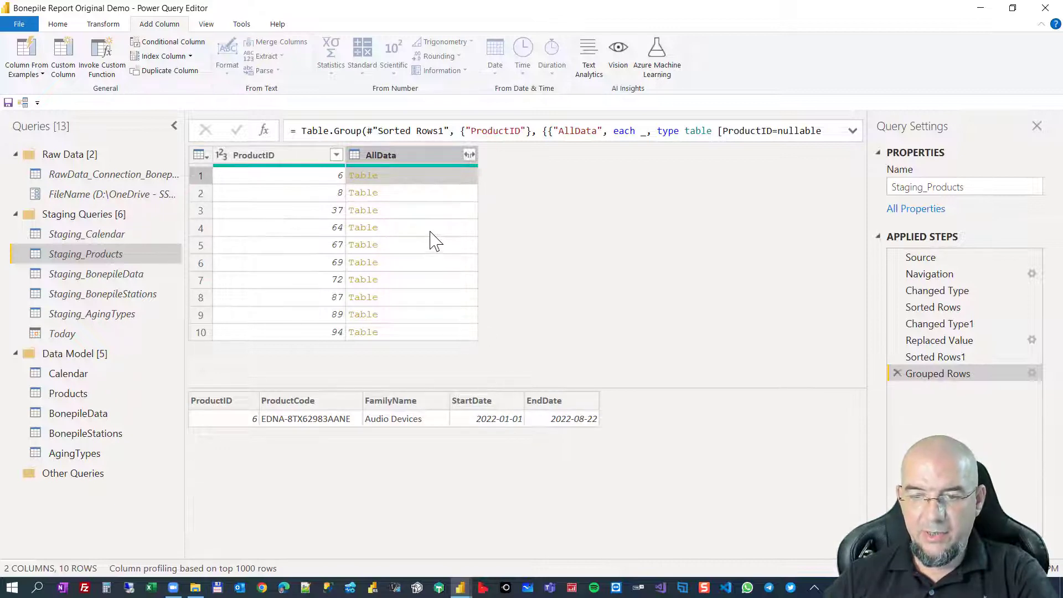
{"action": "left_click", "coordinate": [412, 212]}
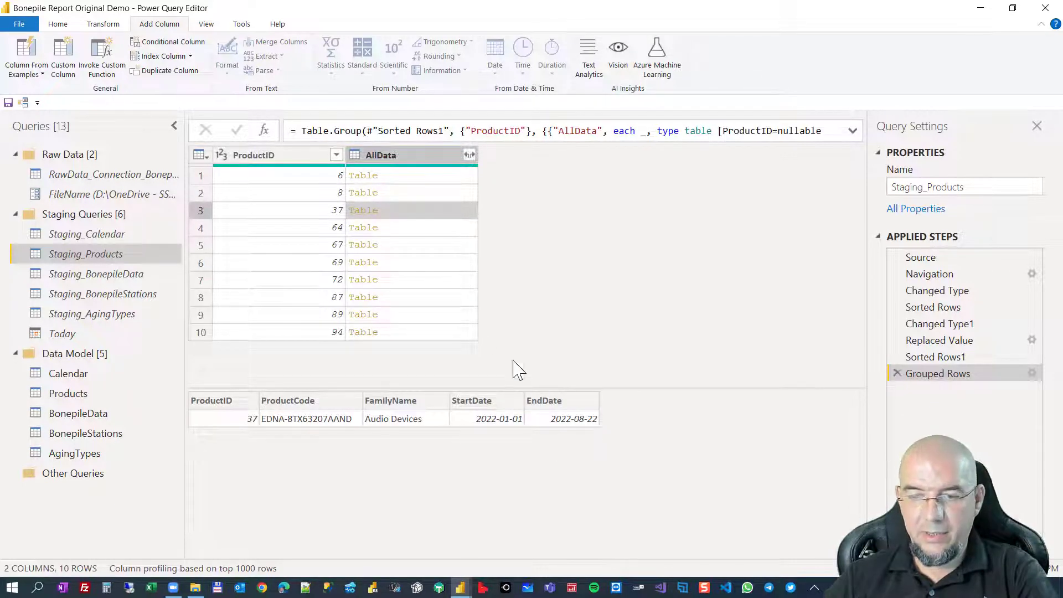
{"action": "left_click", "coordinate": [432, 249]}
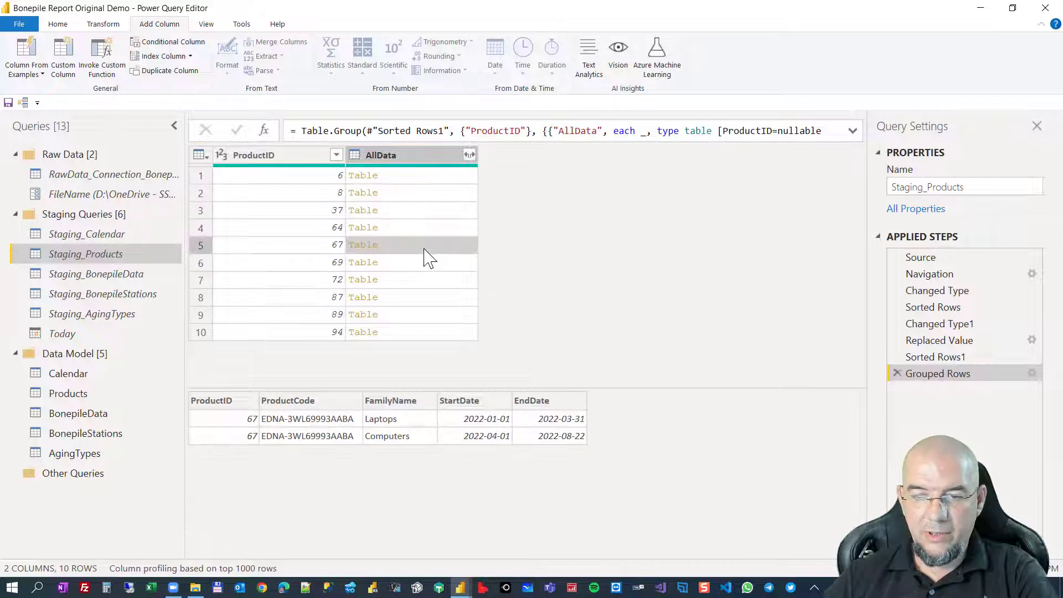
{"action": "left_click_drag", "start_coordinate": [362, 387], "coordinate": [366, 361]}
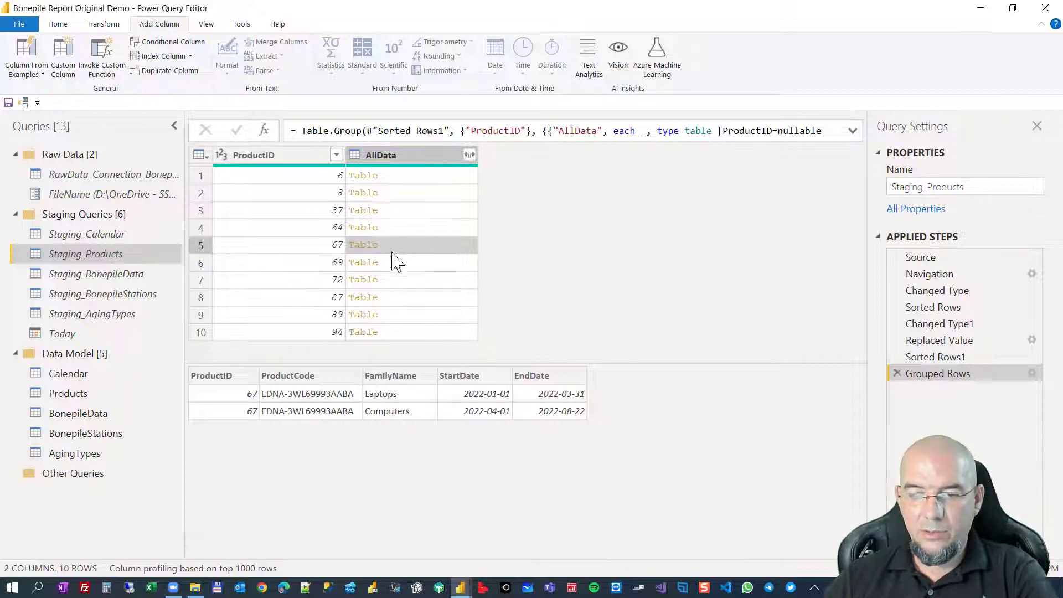
{"action": "left_click", "coordinate": [418, 230]}
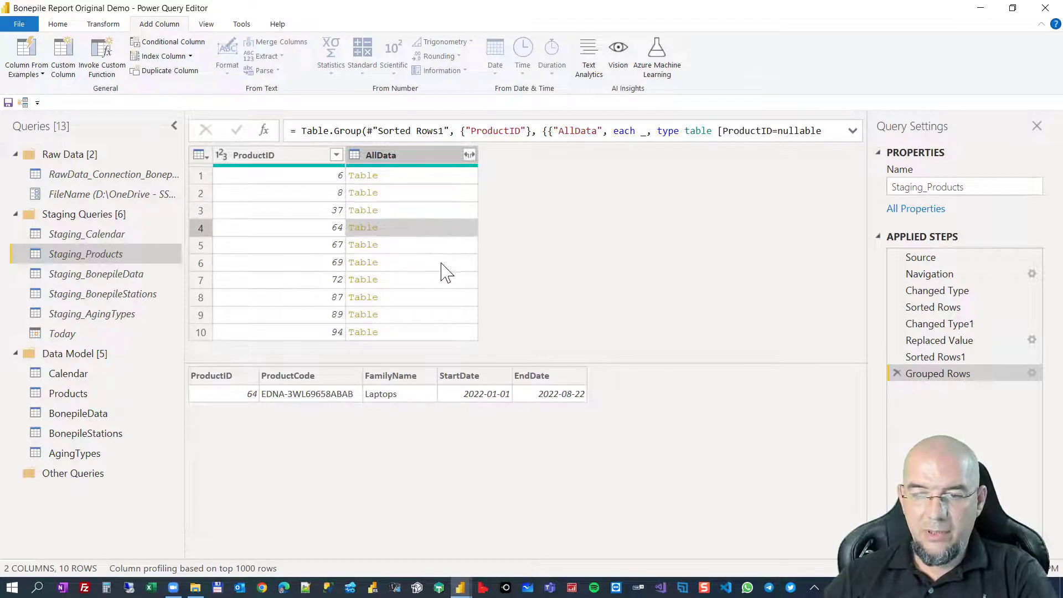
{"action": "left_click", "coordinate": [428, 245]}
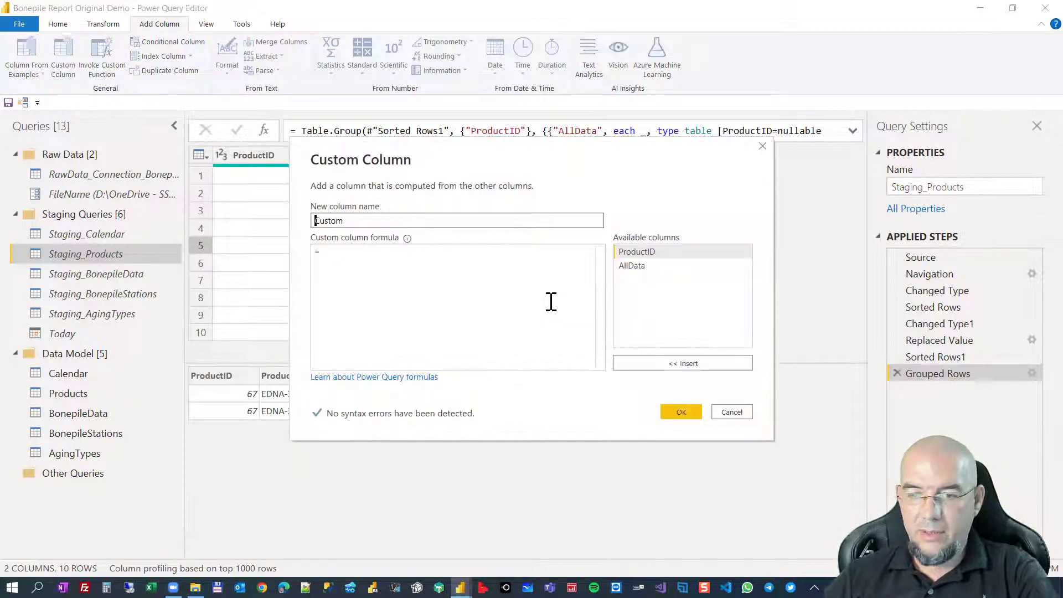
Add a custom column named Custom to Staging_Products with the formula Table.AddIndexColumn([AllData],"Index",1,1).
{"action": "left_click", "coordinate": [407, 286]}
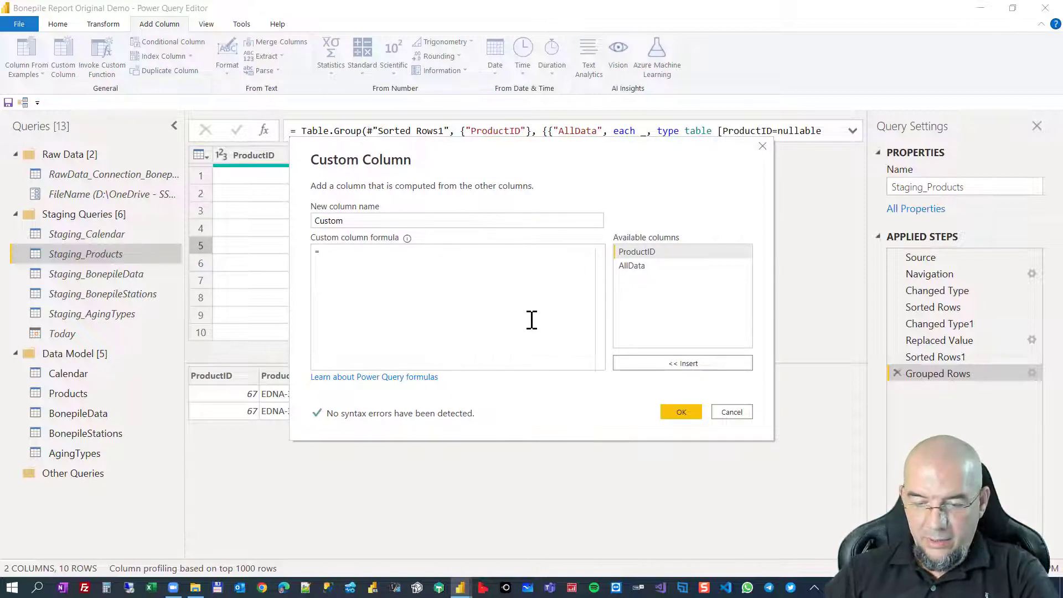
{"action": "type", "text": "Ta"}
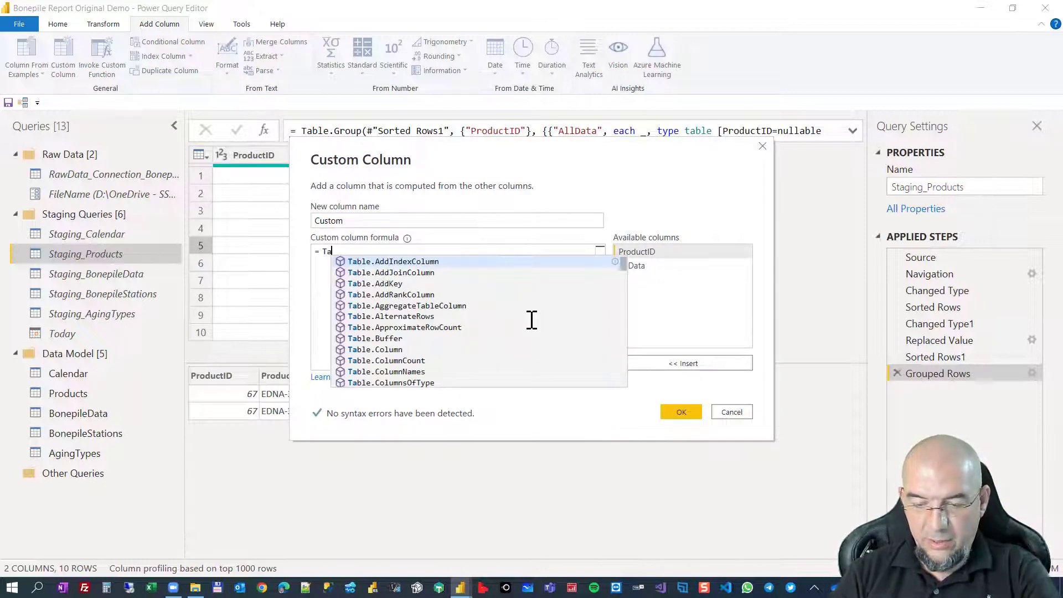
{"action": "type", "text": "ble.AddIndexColumn"}
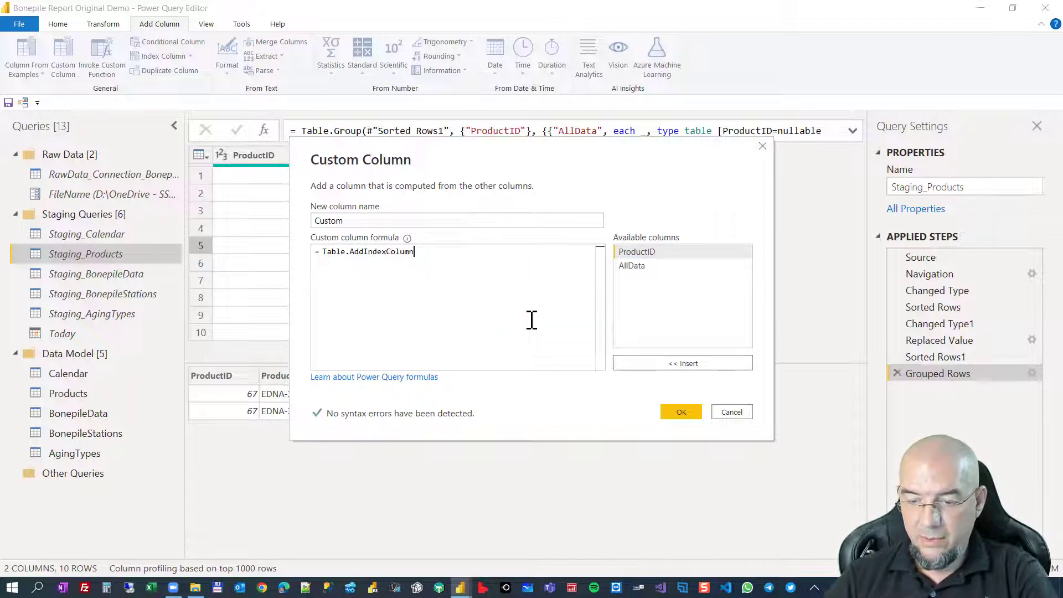
{"action": "type", "text": "("}
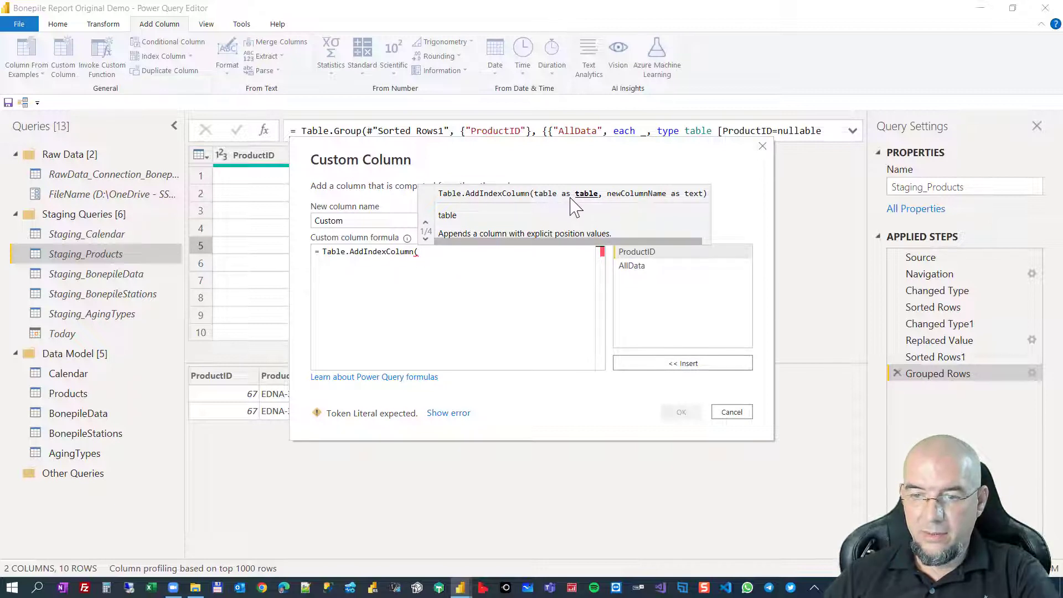
{"action": "left_click", "coordinate": [633, 268]}
{"action": "double_click", "coordinate": [634, 268]}
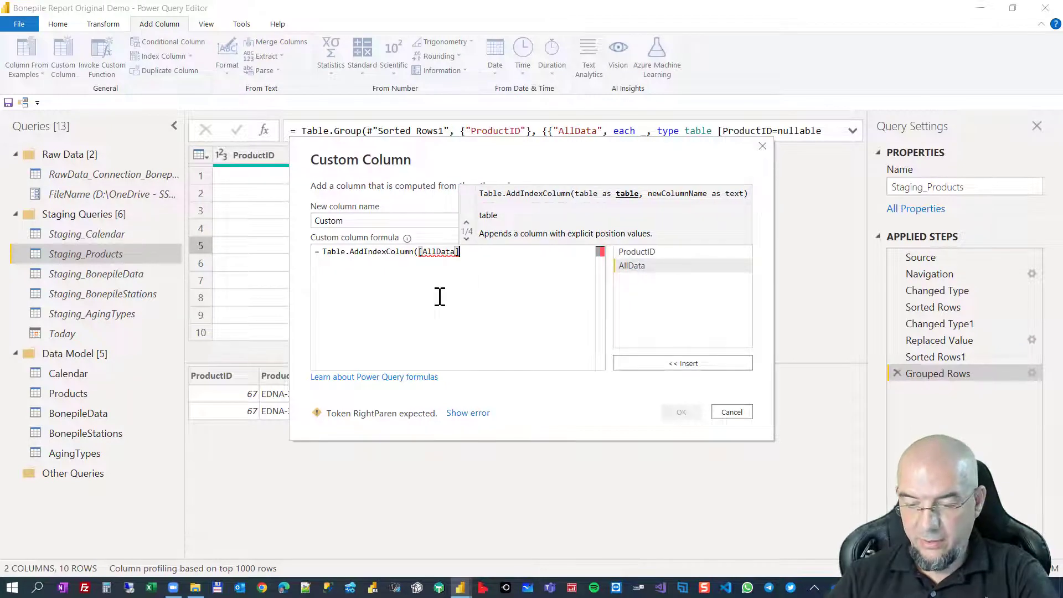
{"action": "type", "text": ","}
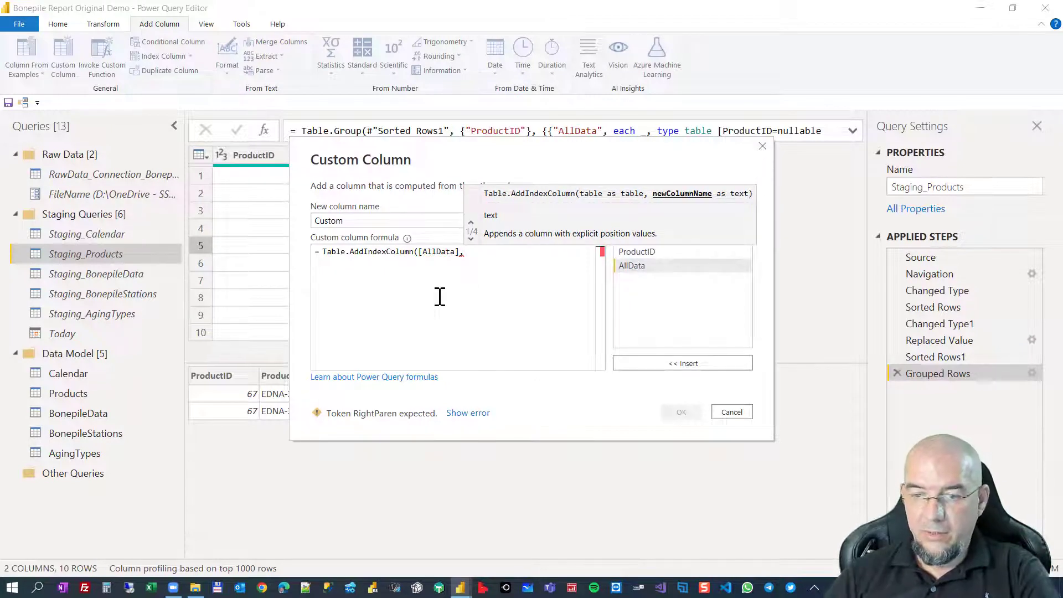
{"action": "type", "text": "\"Index\","}
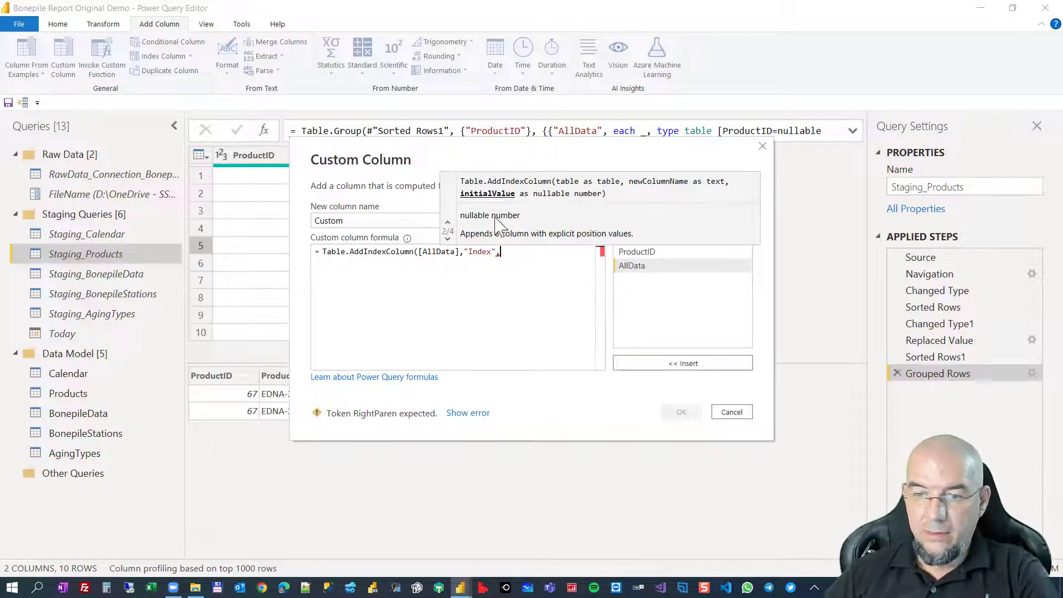
{"action": "type", "text": "1"}
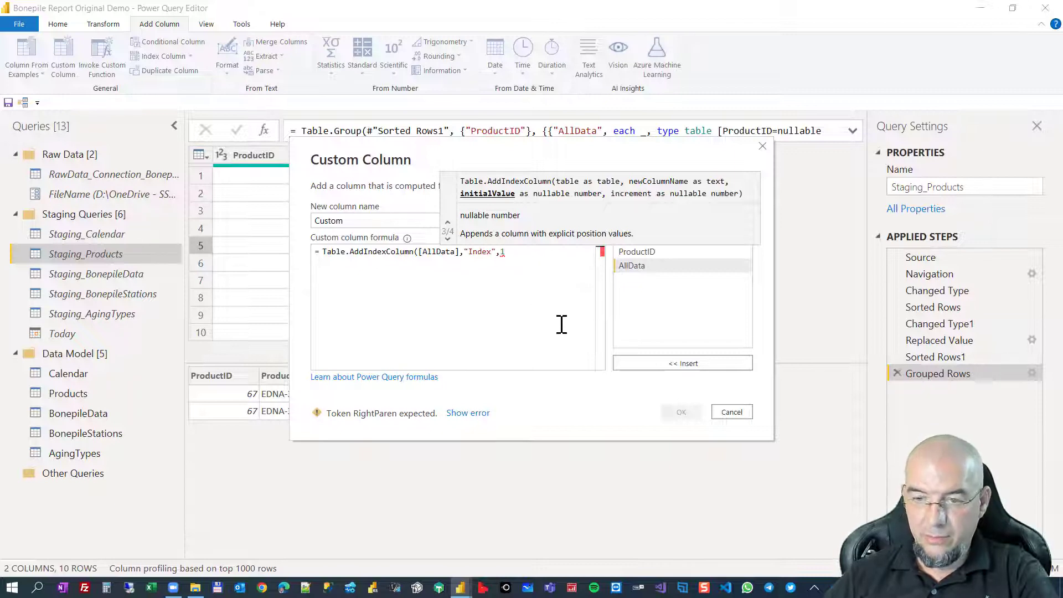
{"action": "type", "text": ","}
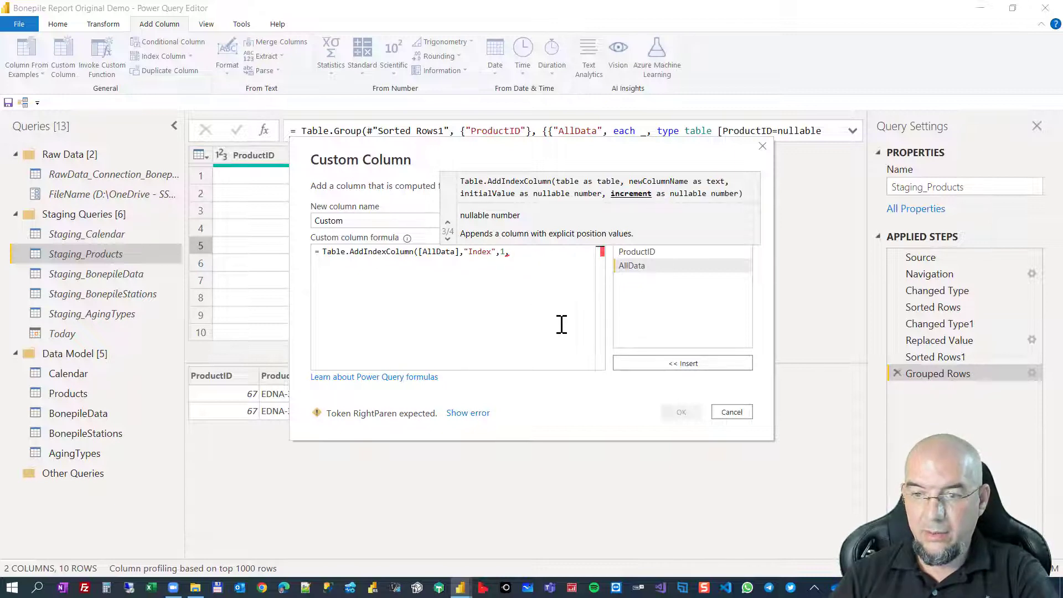
{"action": "type", "text": "1)"}
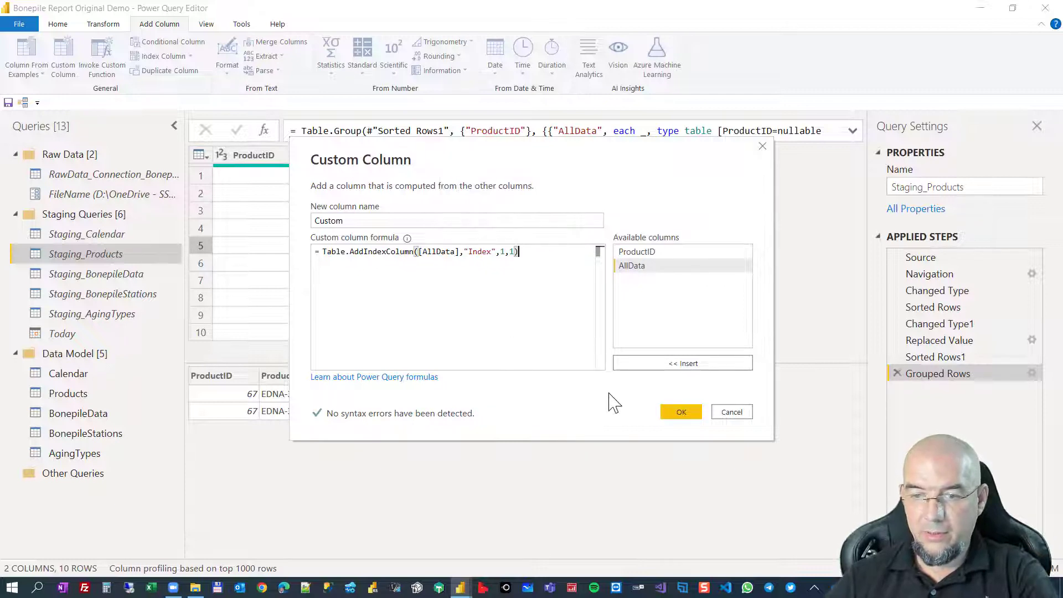
{"action": "left_click", "coordinate": [681, 413]}
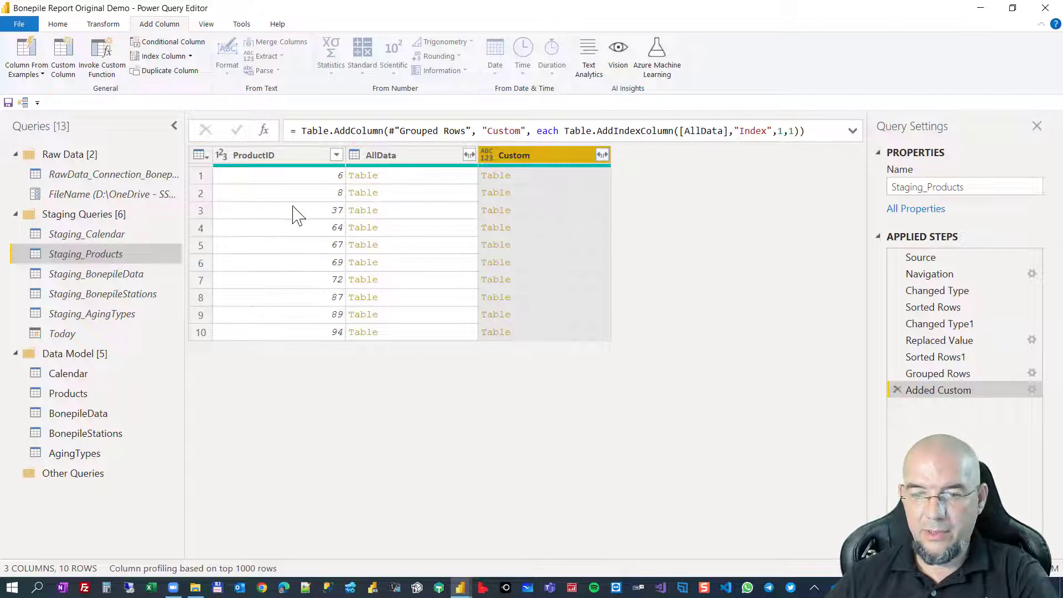
Check the index in the Custom column's nested tables for several products, and remove all columns other than Custom.
{"action": "left_click", "coordinate": [544, 177]}
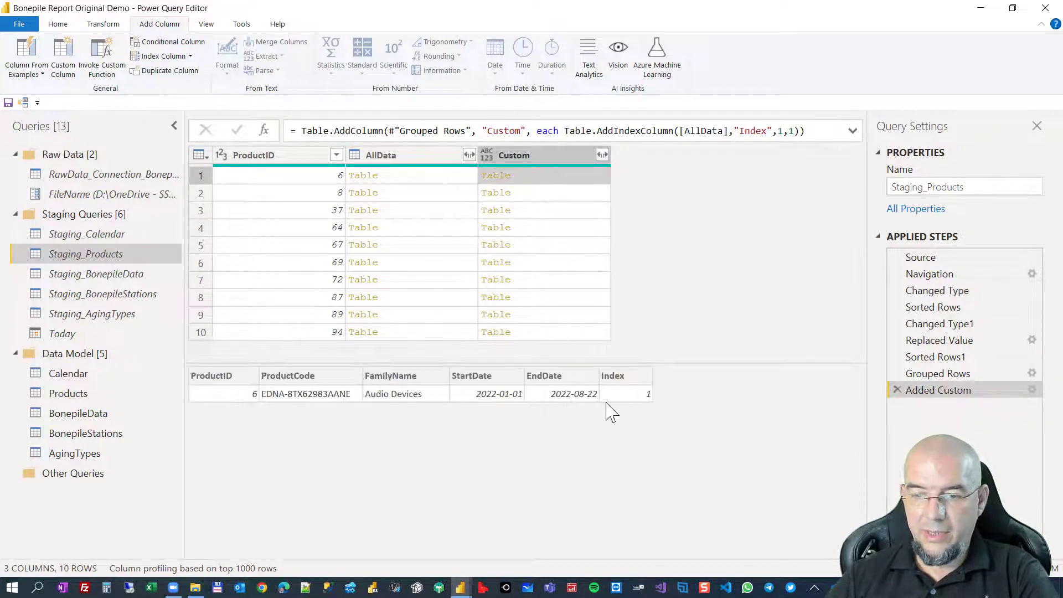
{"action": "left_click", "coordinate": [542, 195]}
{"action": "left_click", "coordinate": [544, 212]}
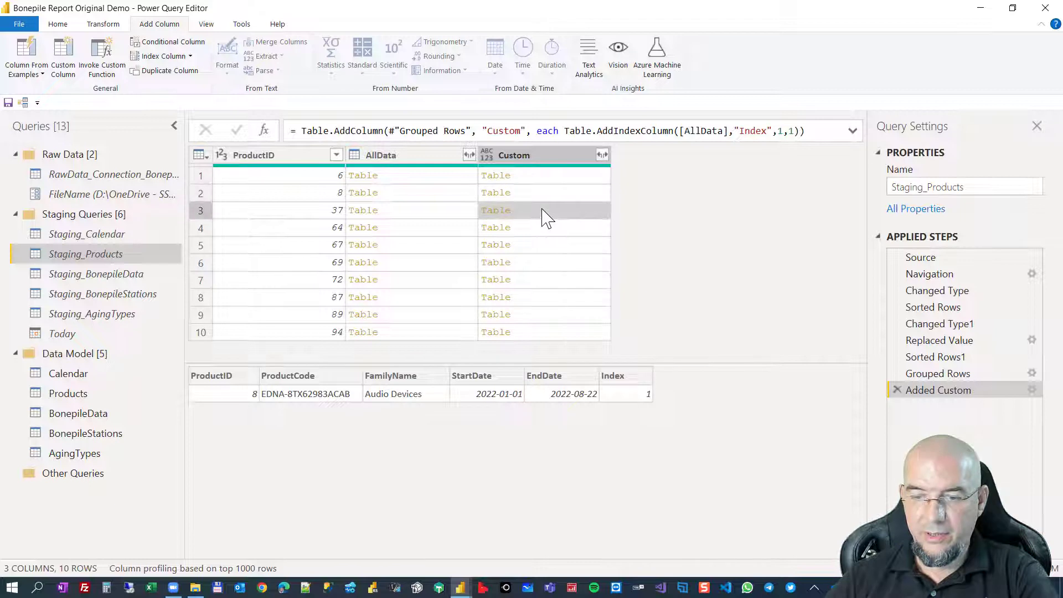
{"action": "left_click", "coordinate": [535, 247]}
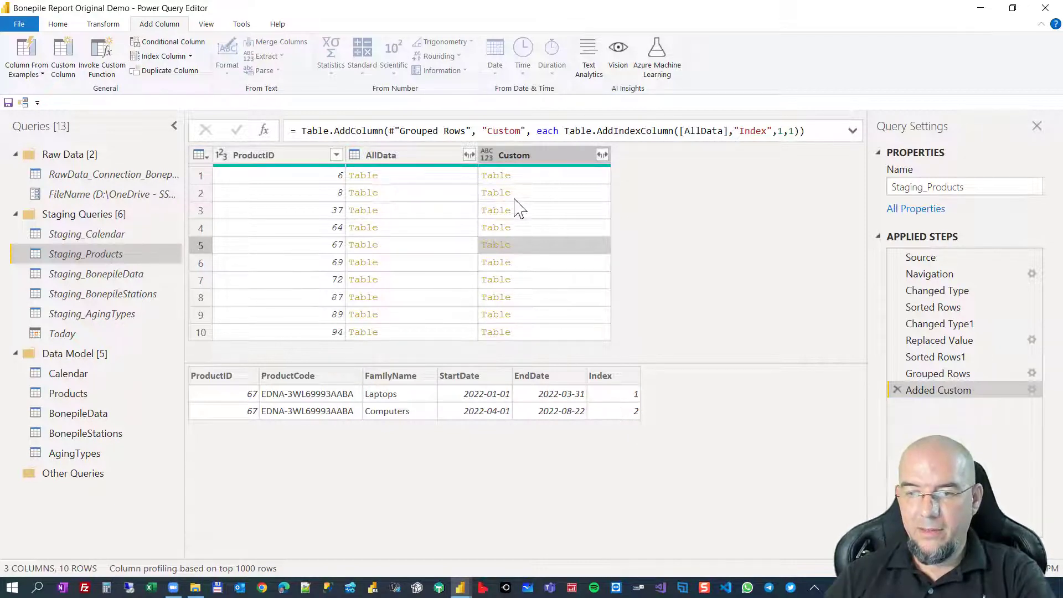
{"action": "right_click", "coordinate": [530, 156]}
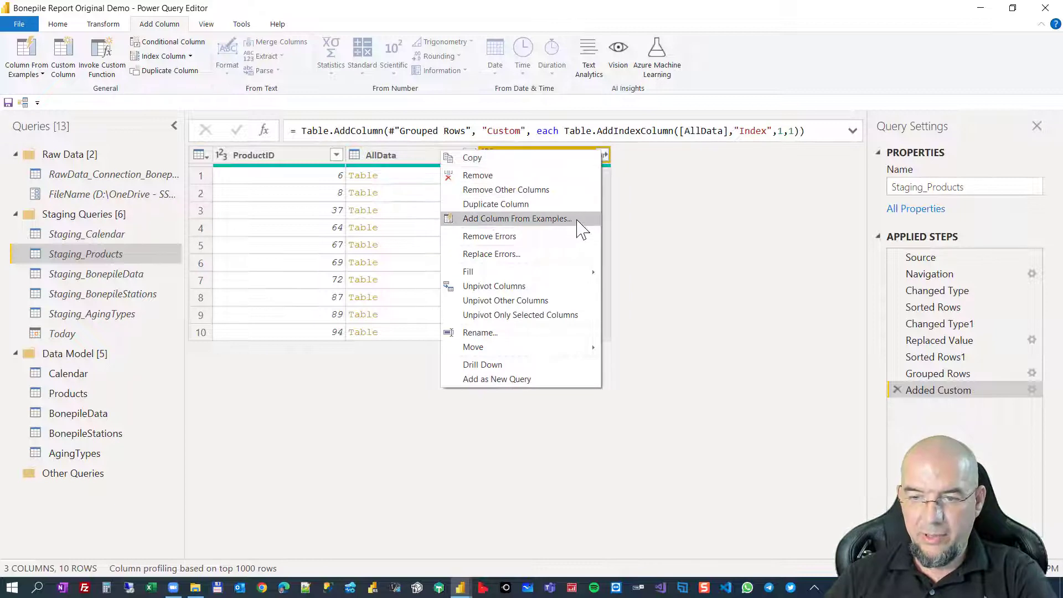
{"action": "left_click", "coordinate": [570, 195]}
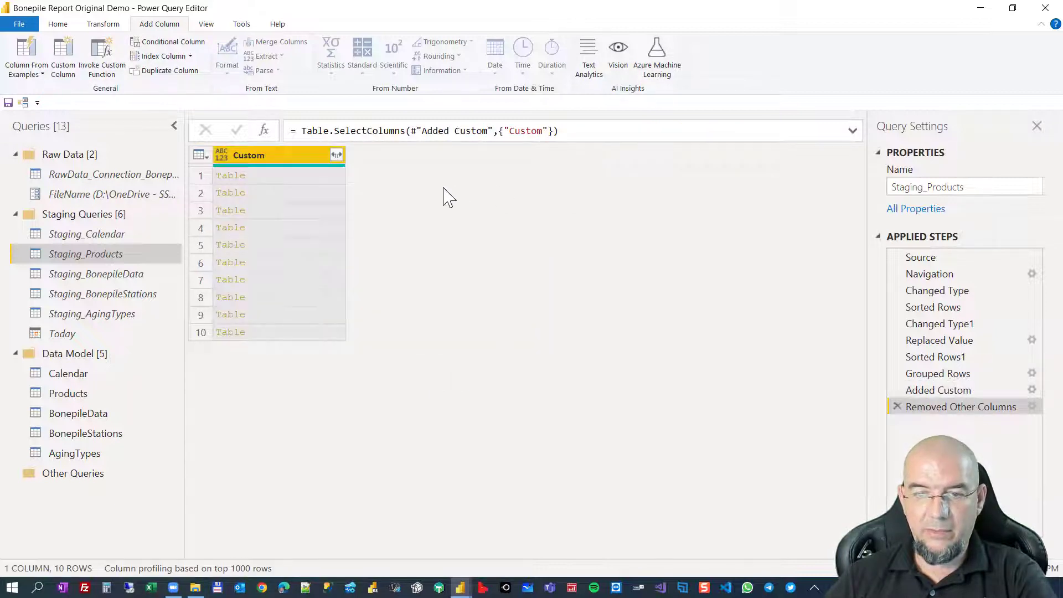
Expand the Custom column into ProductID, ProductCode, FamilyName, StartDate, EndDate and Index without the original column name as prefix.
{"action": "left_click", "coordinate": [274, 194]}
{"action": "left_click", "coordinate": [336, 155]}
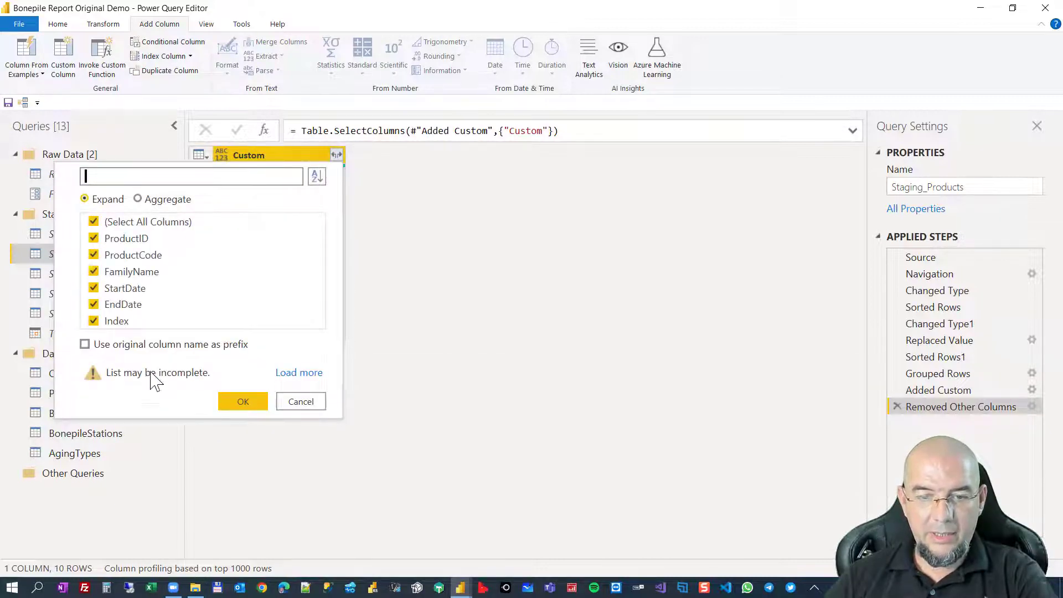
{"action": "left_click", "coordinate": [243, 401]}
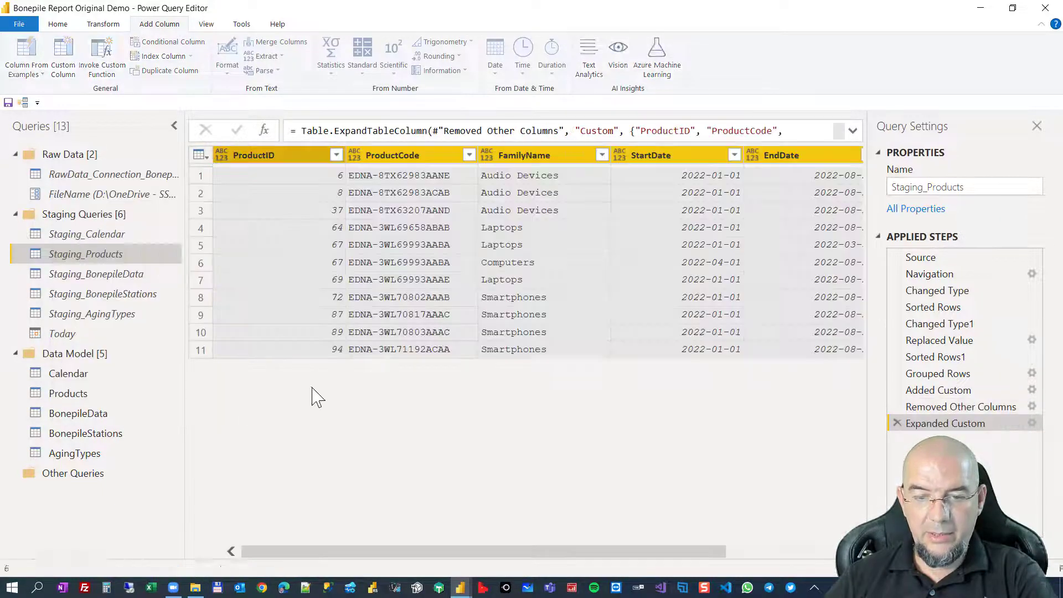
Detect the data types of all expanded Staging_Products columns and check them through to Index.
{"action": "left_click", "coordinate": [295, 160]}
{"action": "key", "text": "ctrl+a"}
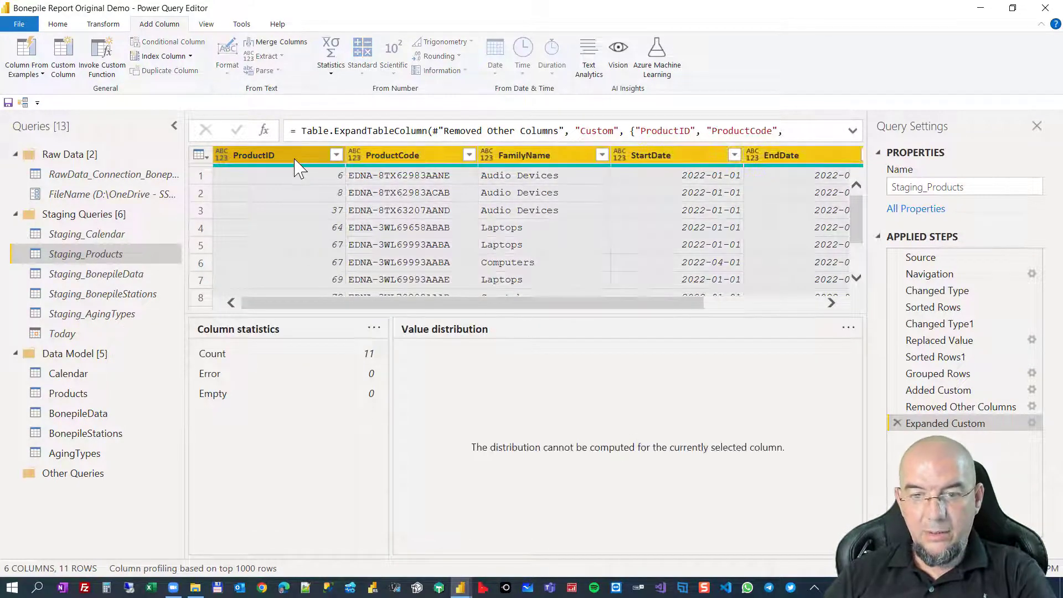
{"action": "left_click", "coordinate": [110, 26]}
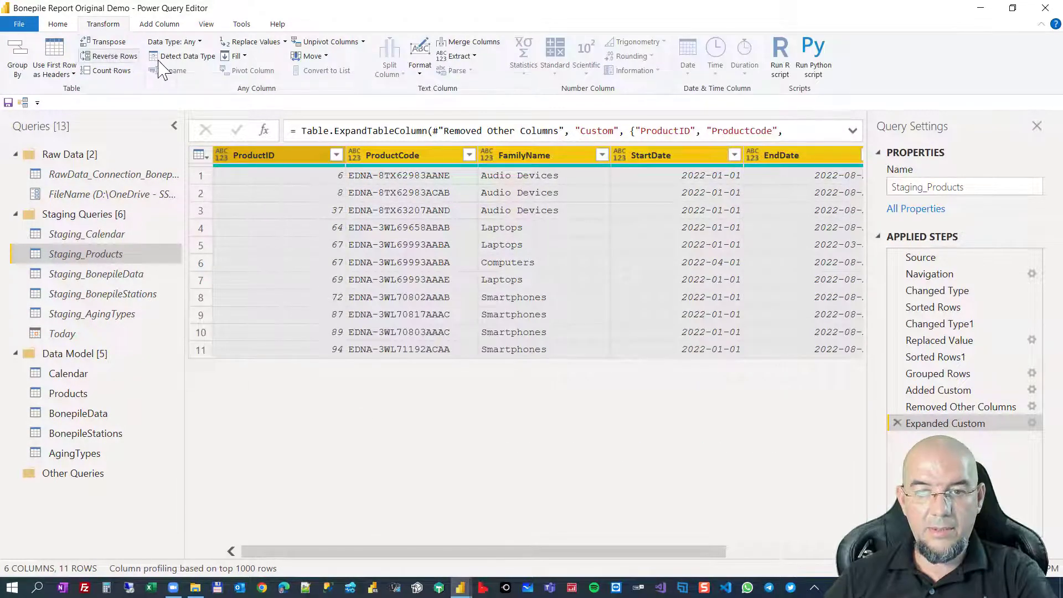
{"action": "left_click", "coordinate": [182, 56]}
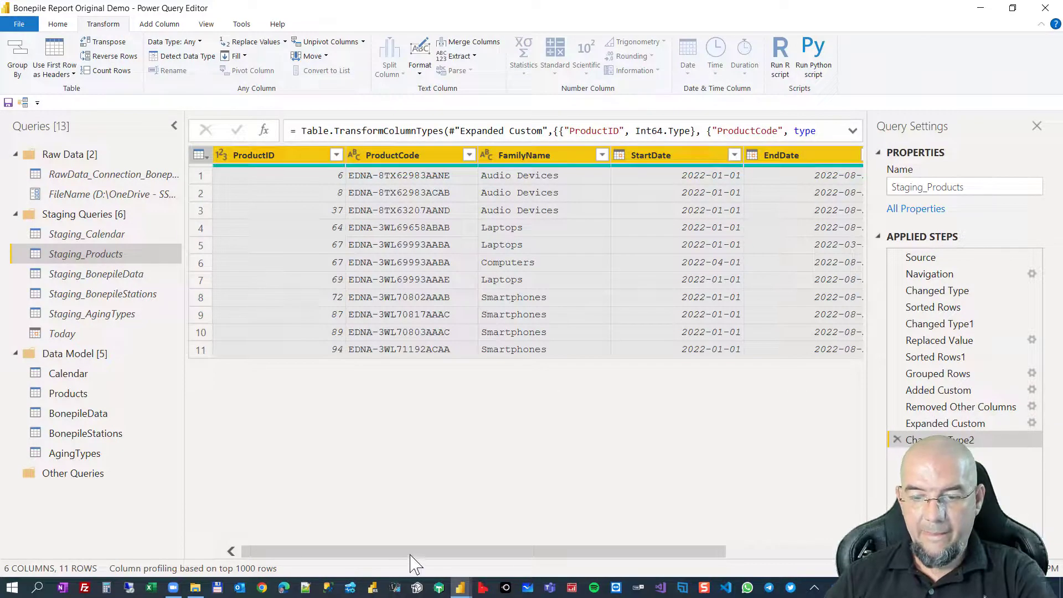
{"action": "left_click_drag", "start_coordinate": [410, 552], "coordinate": [700, 550]}
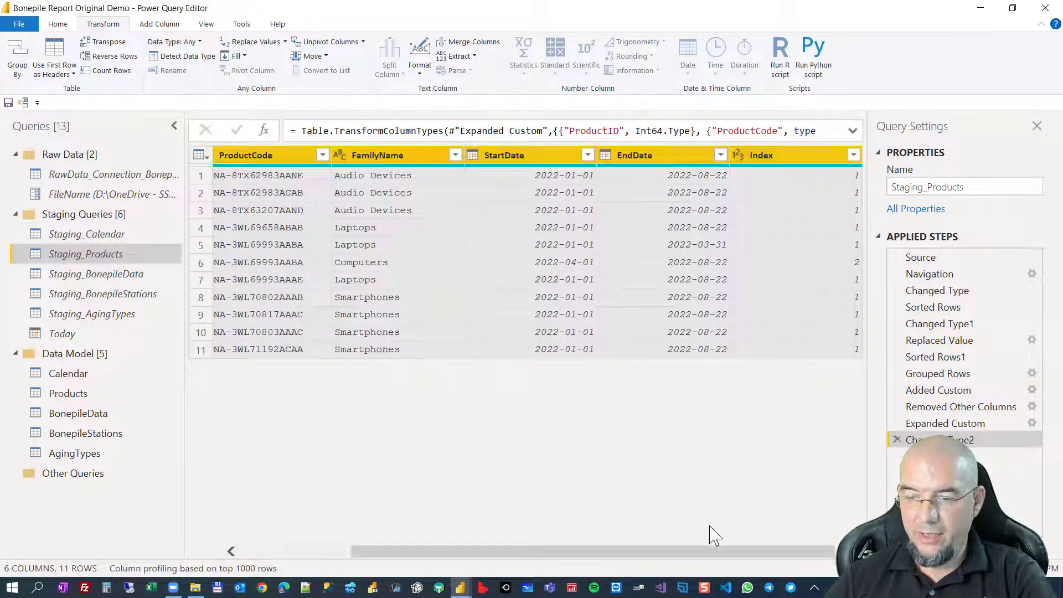
{"action": "left_click_drag", "start_coordinate": [695, 551], "coordinate": [487, 551]}
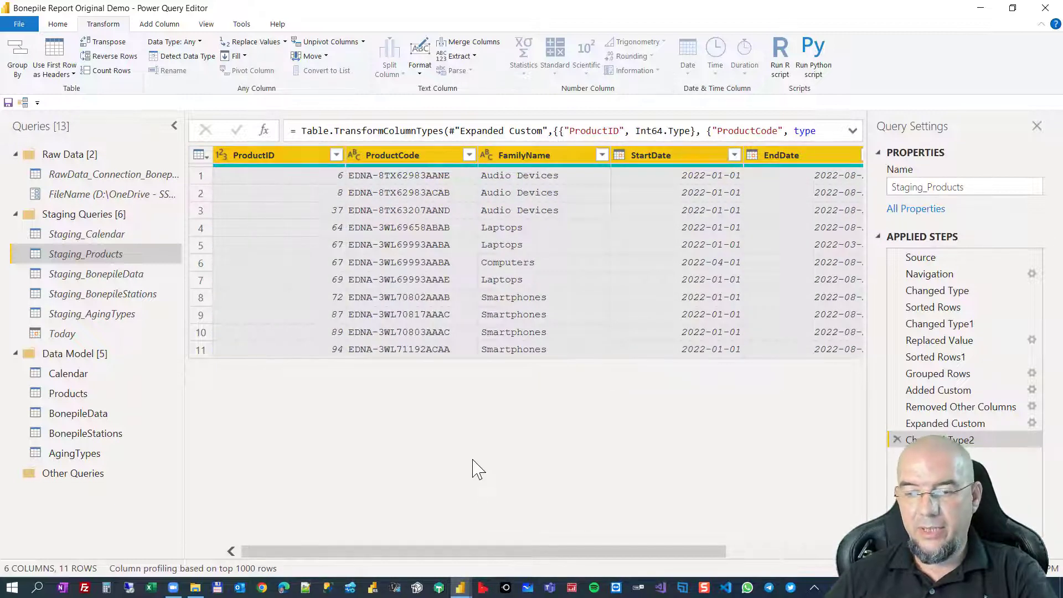
Collapse the queries list, select the ProductID and Index columns in turn, and start a new custom column for Staging_Products.
{"action": "left_click", "coordinate": [269, 155]}
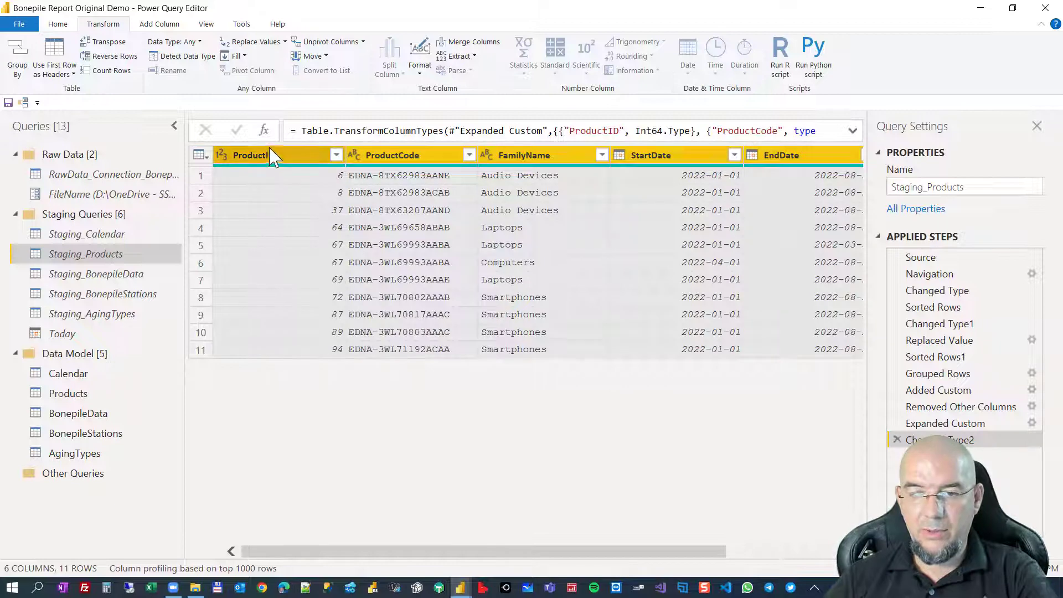
{"action": "left_click", "coordinate": [175, 126]}
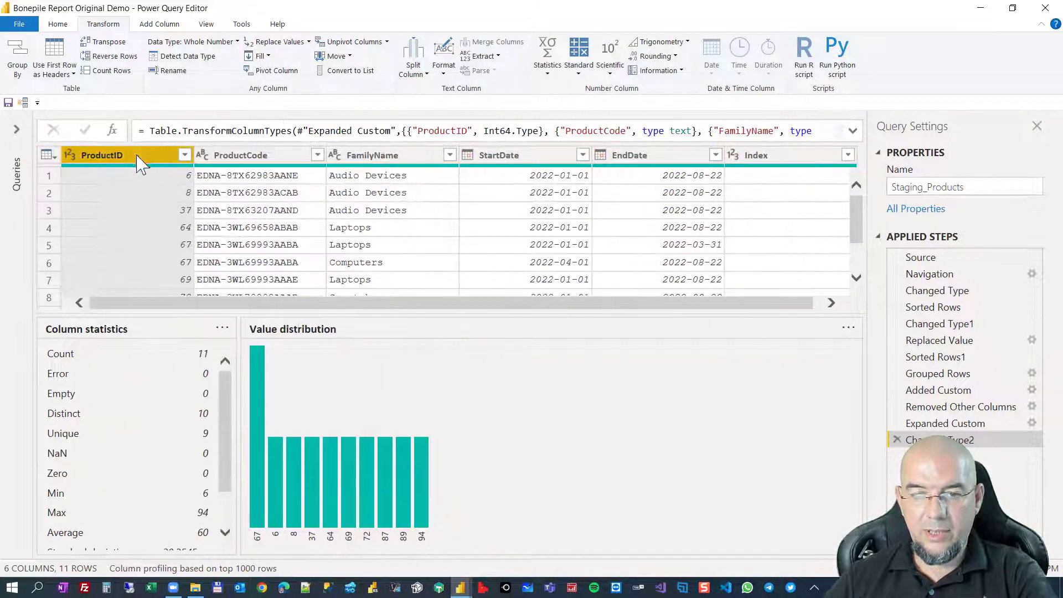
{"action": "left_click", "coordinate": [730, 155]}
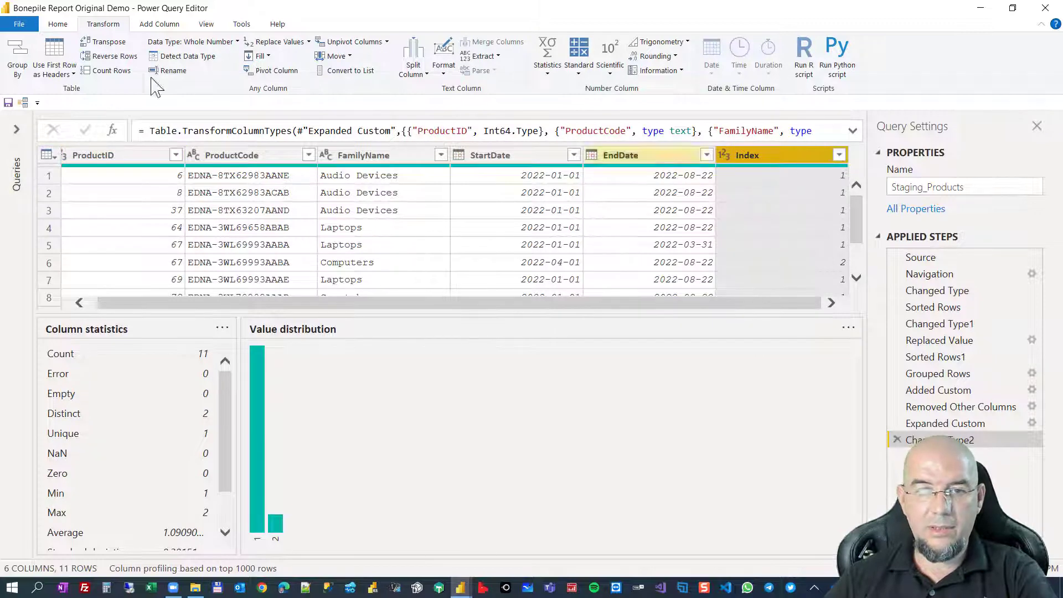
{"action": "left_click", "coordinate": [148, 26]}
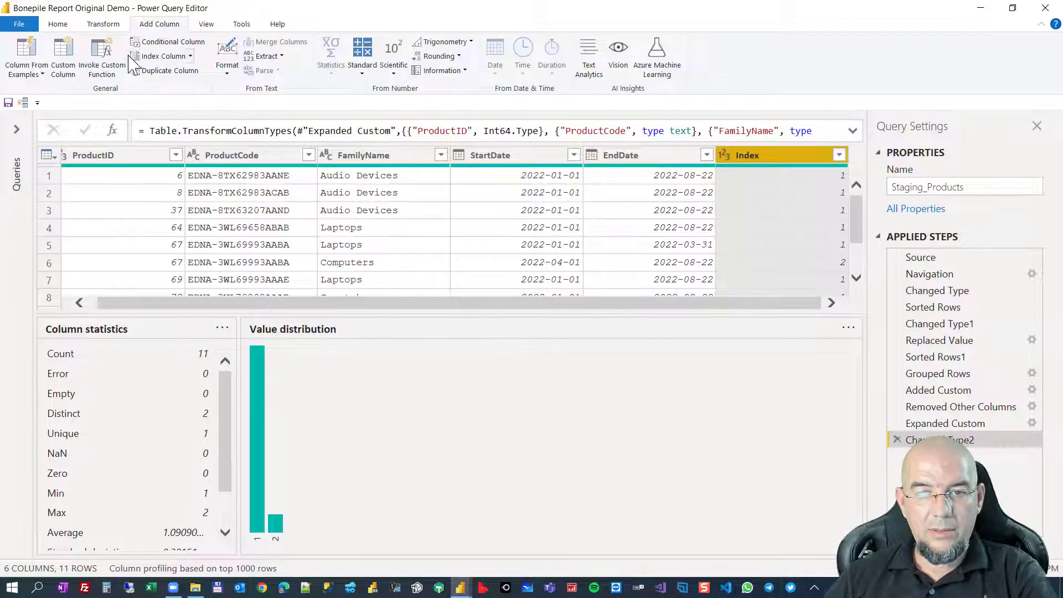
{"action": "left_click", "coordinate": [65, 53]}
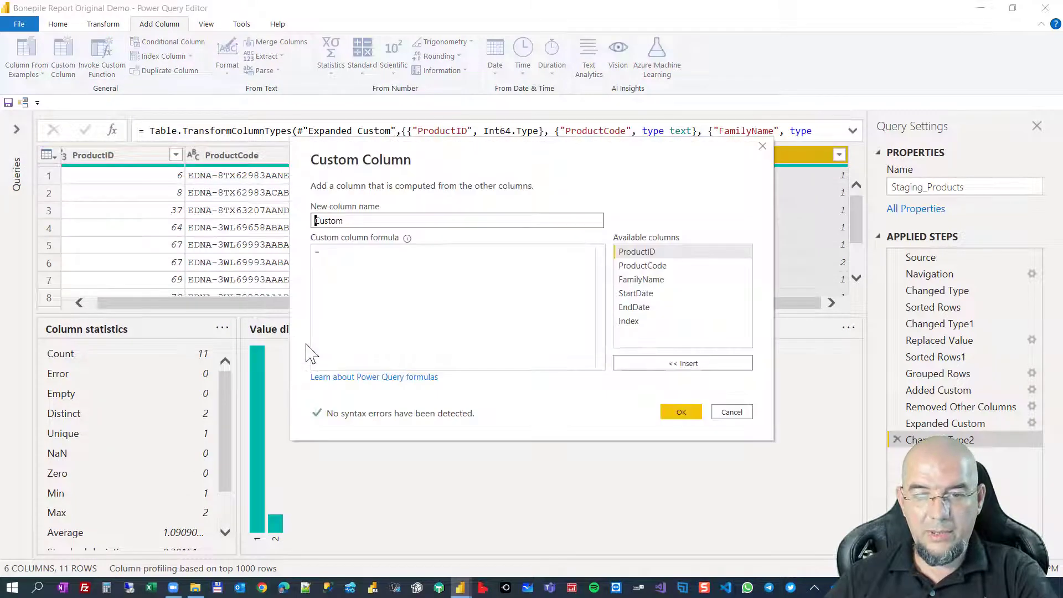
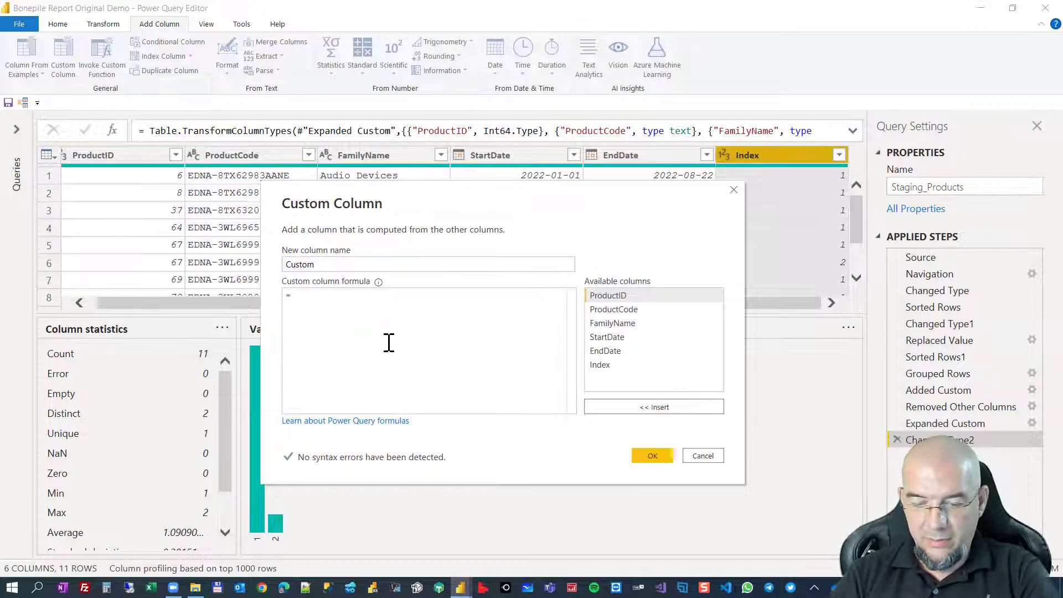
{"action": "type", "text": "ext"}
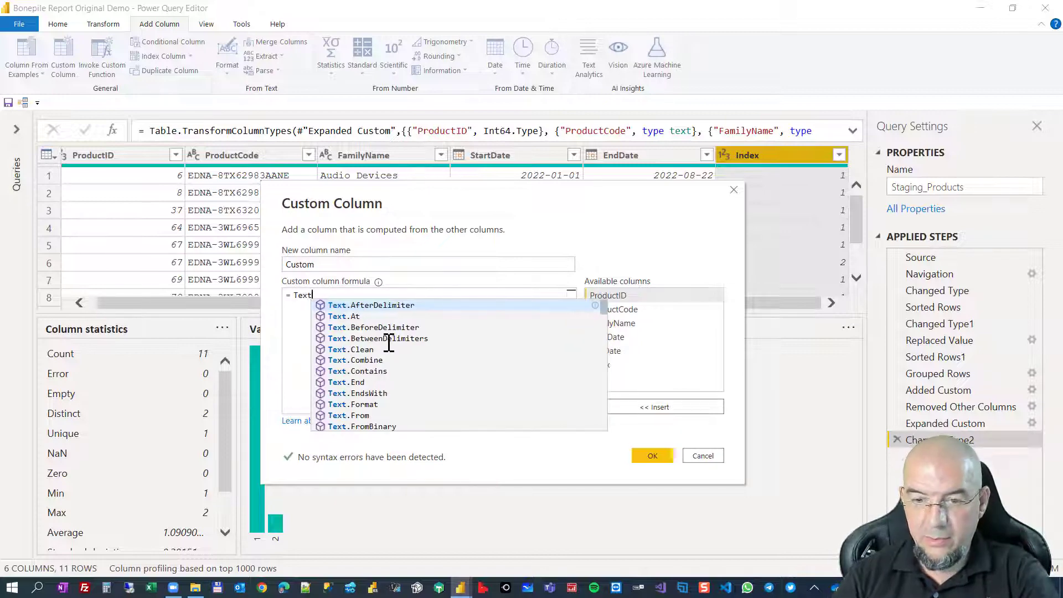
{"action": "type", "text": "Binary.From"}
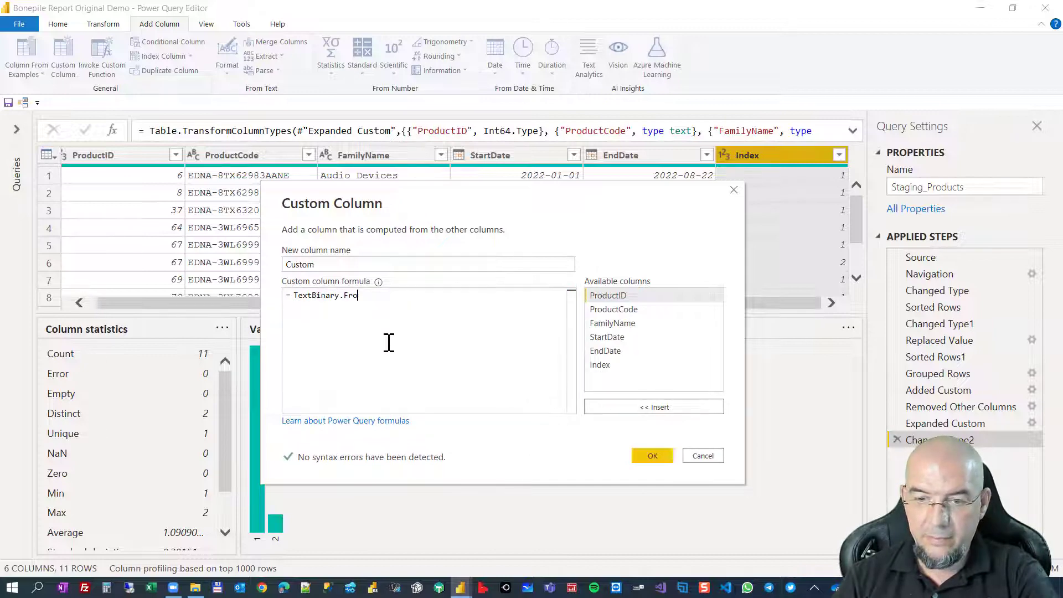
{"action": "key", "text": "BackSpace"}
{"action": "key", "text": "BackSpace"}
{"action": "key", "text": "BackSpace"}
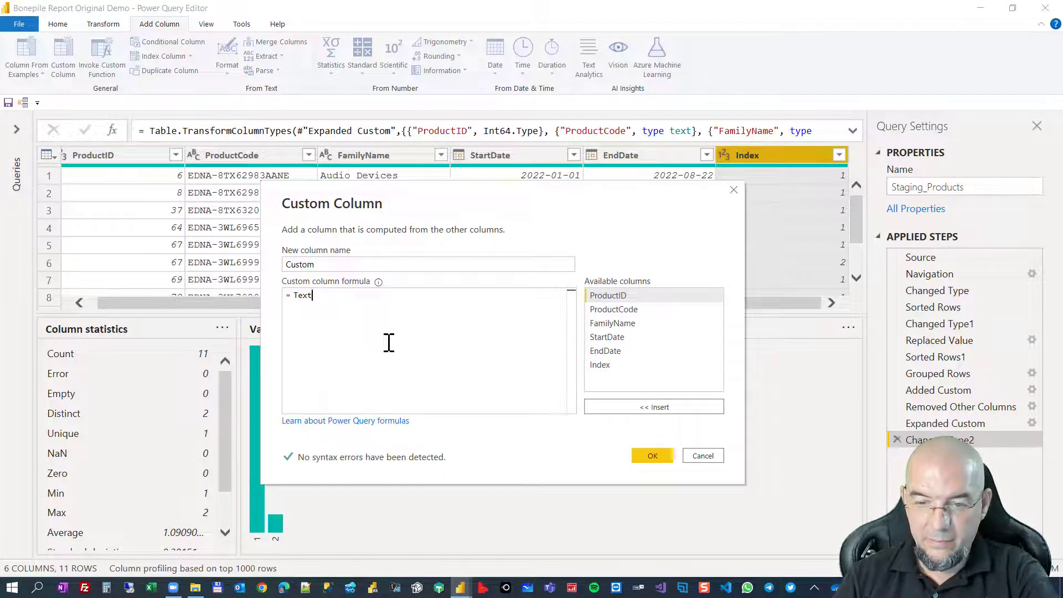
{"action": "type", "text": ".from"}
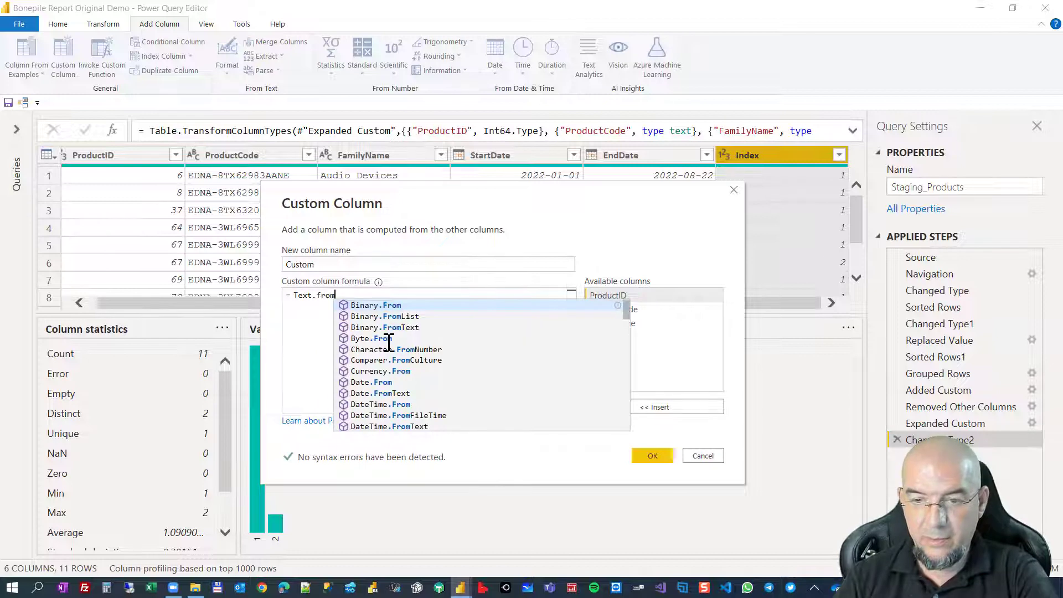
{"action": "type", "text": "("}
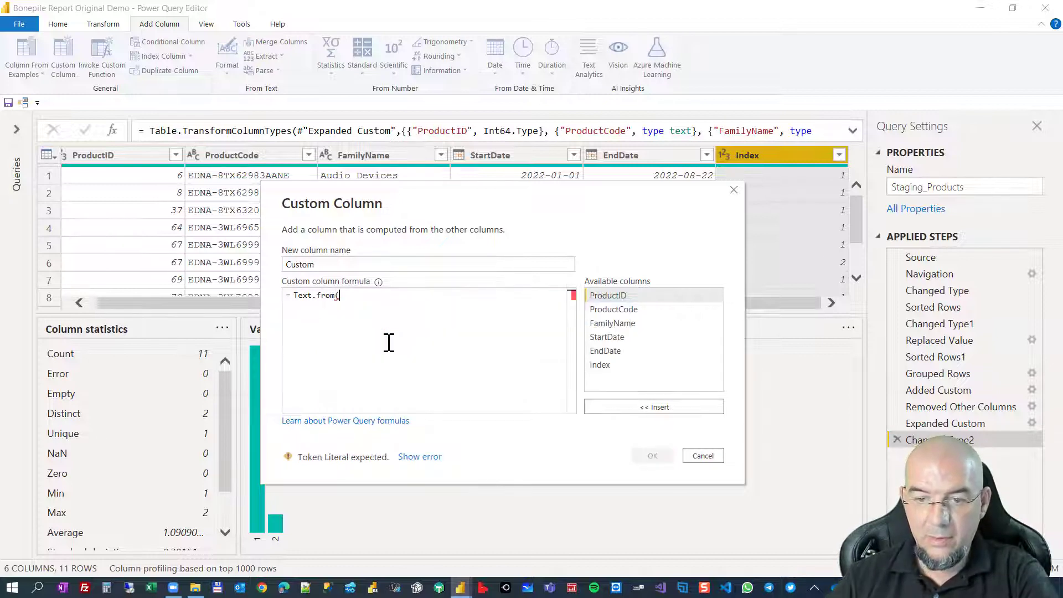
{"action": "key", "text": "BackSpace"}
{"action": "key", "text": "BackSpace"}
{"action": "key", "text": "BackSpace"}
{"action": "key", "text": "BackSpace"}
{"action": "key", "text": "BackSpace"}
{"action": "key", "text": "BackSpace"}
{"action": "key", "text": "BackSpace"}
{"action": "key", "text": "BackSpace"}
{"action": "key", "text": "BackSpace"}
{"action": "key", "text": "BackSpace"}
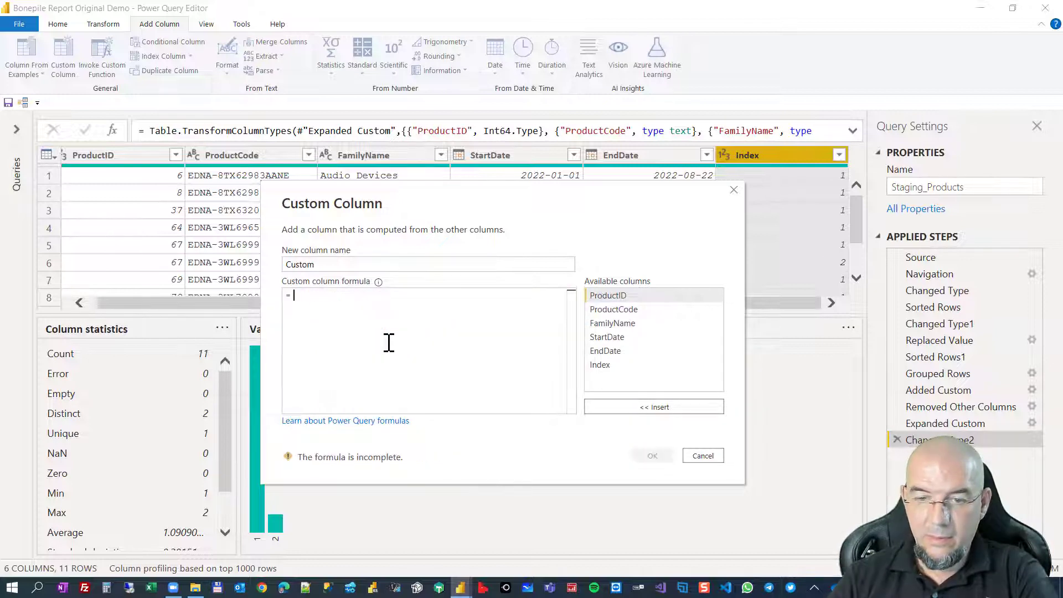
Begin the custom column formula with Text.From([ProductID]).
{"action": "type", "text": "textfrom"}
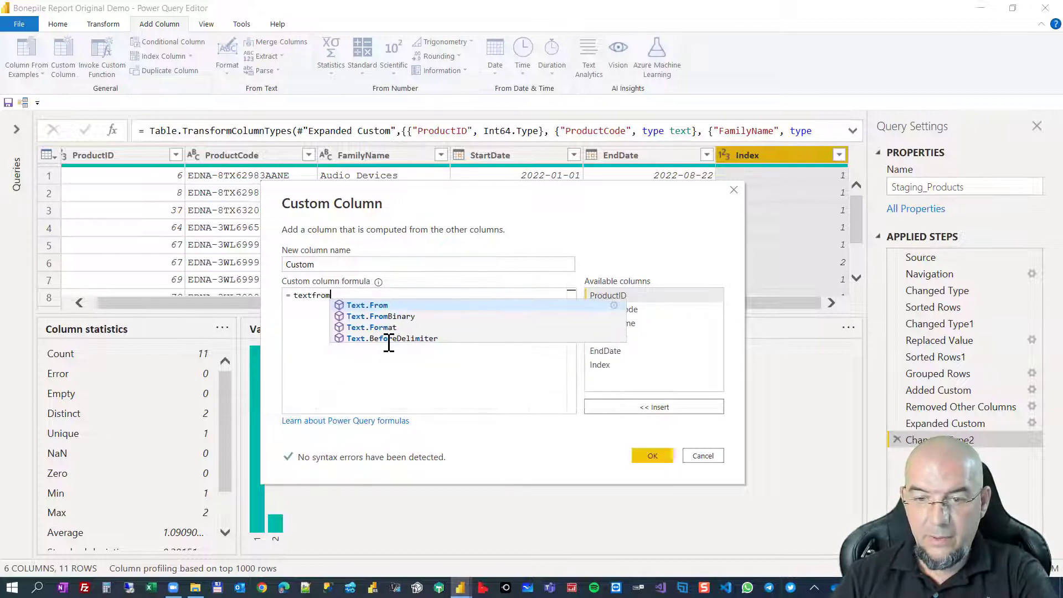
{"action": "key", "text": "Escape"}
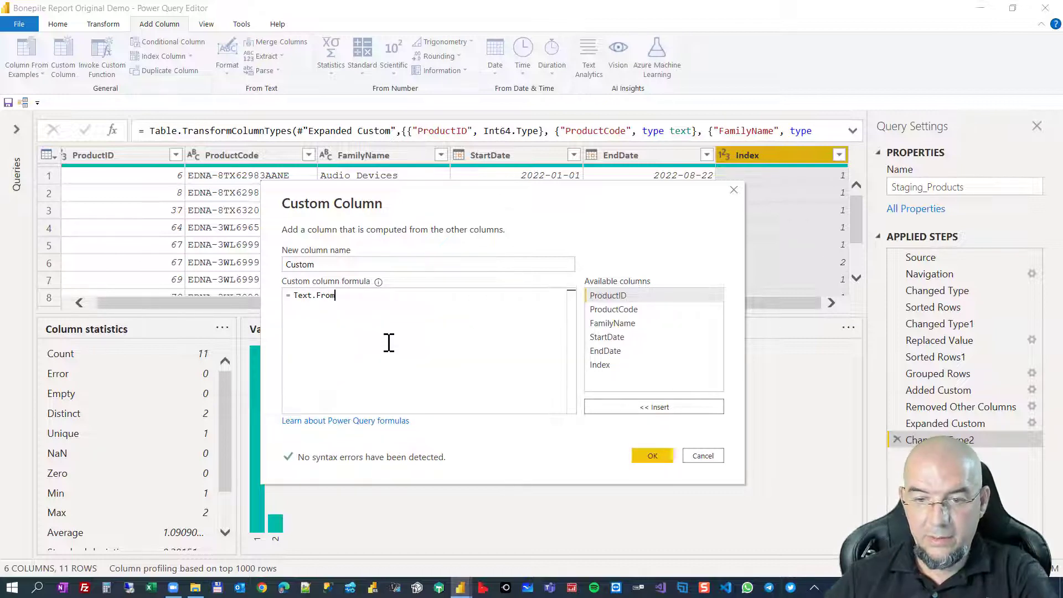
{"action": "type", "text": "("}
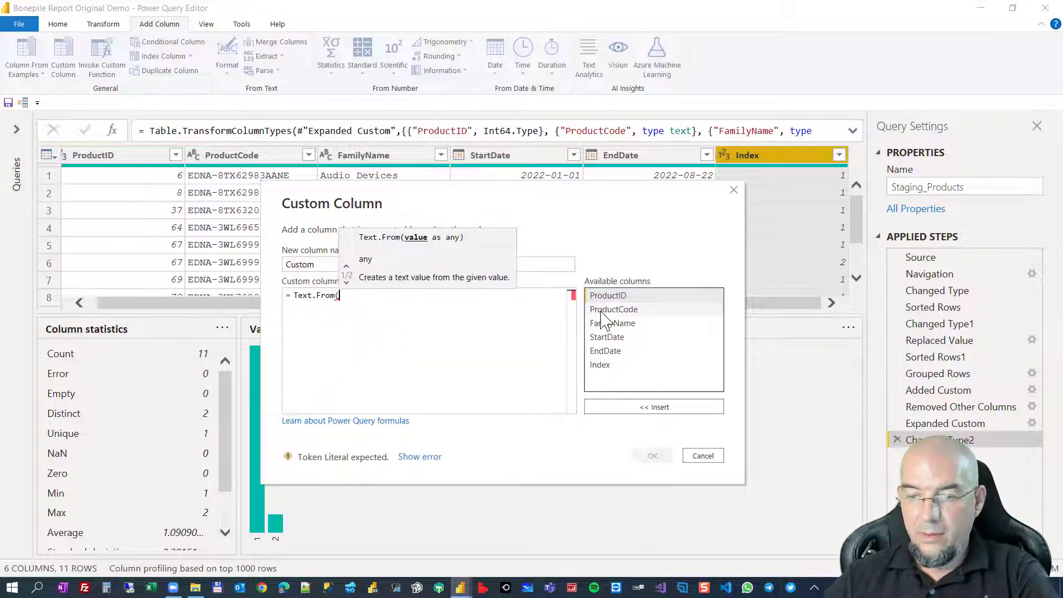
{"action": "double_click", "coordinate": [612, 298]}
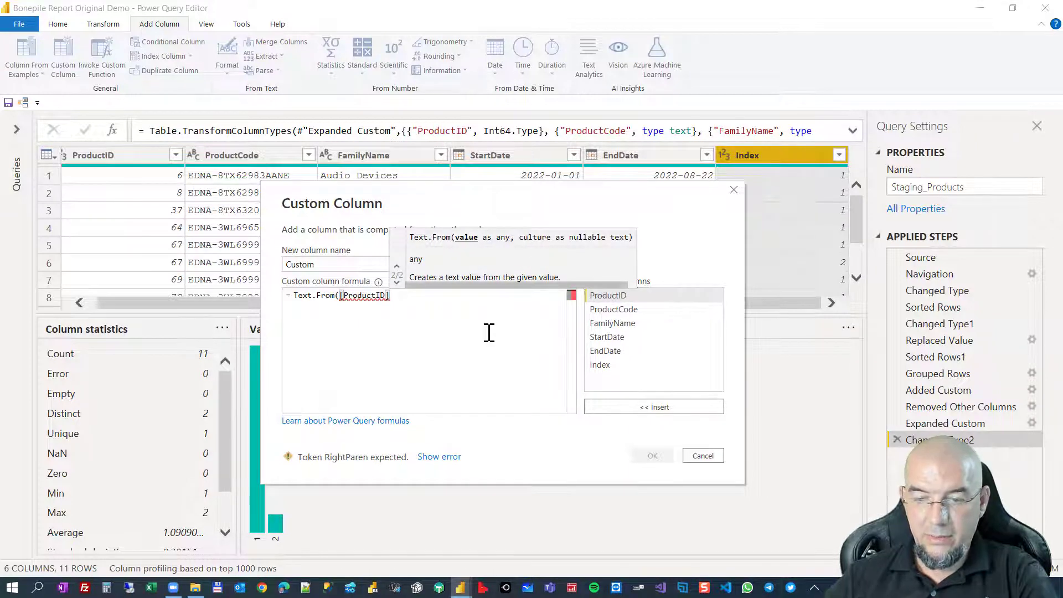
{"action": "type", "text": ")"}
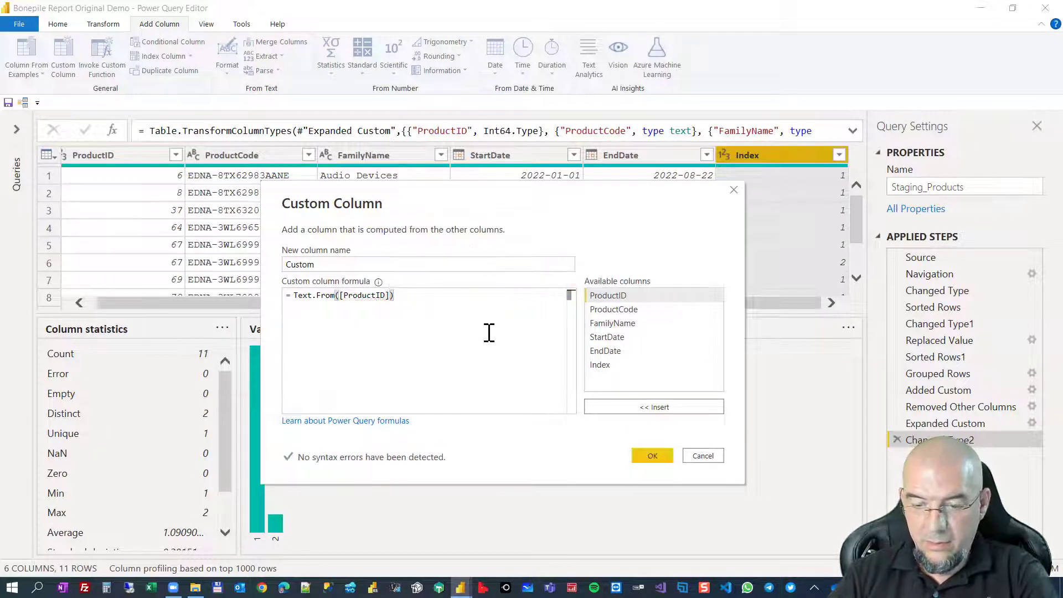
Append &Text.PadStart(Text.From([Index]),3,"0") to the custom column formula, padding the index to three digits.
{"action": "type", "text": "&"}
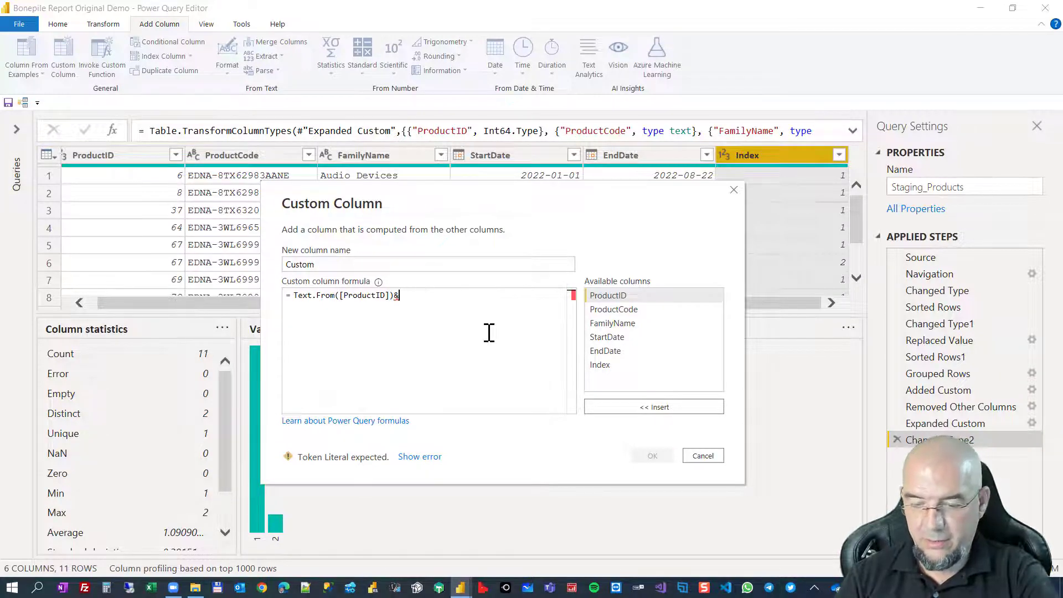
{"action": "type", "text": "padstar"}
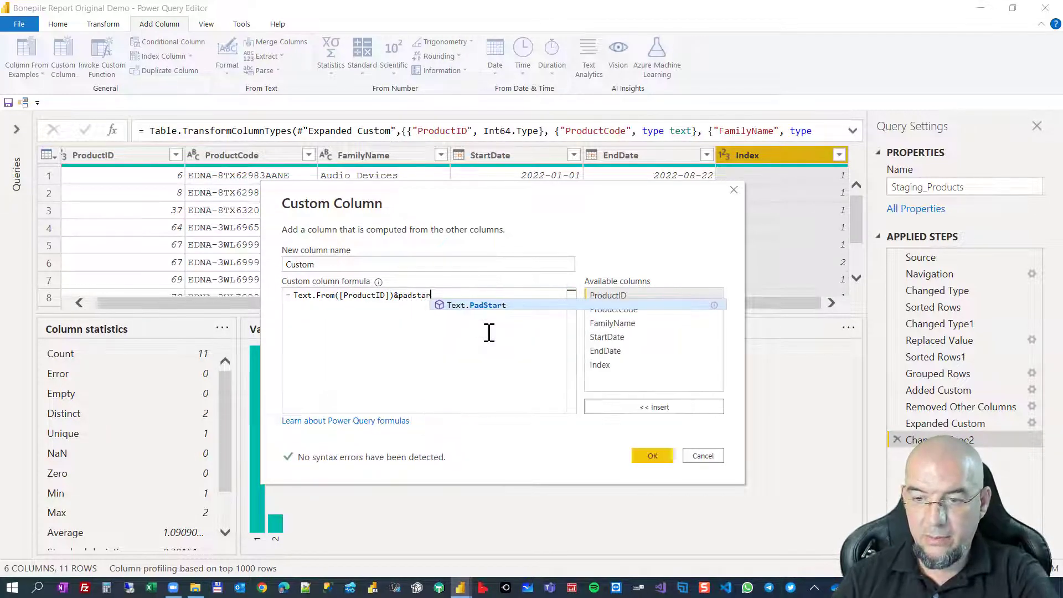
{"action": "key", "text": "Tab"}
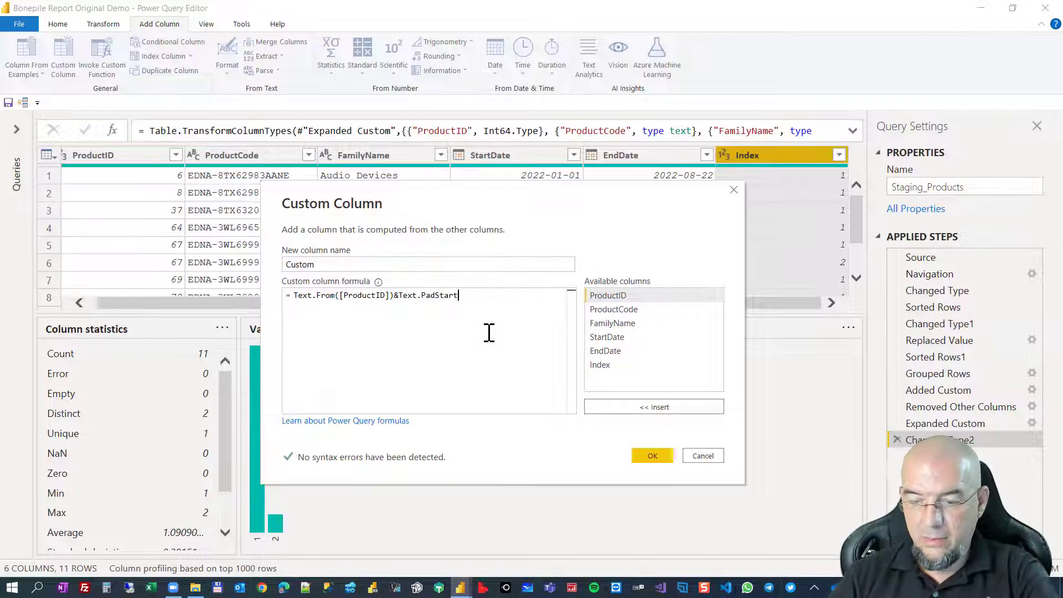
{"action": "type", "text": "("}
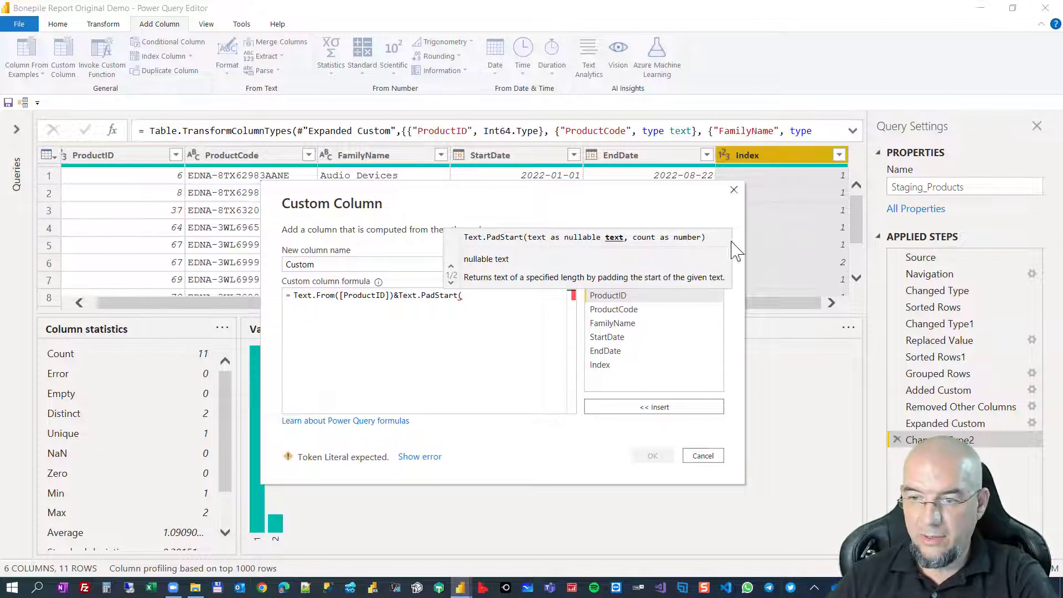
{"action": "type", "text": "te"}
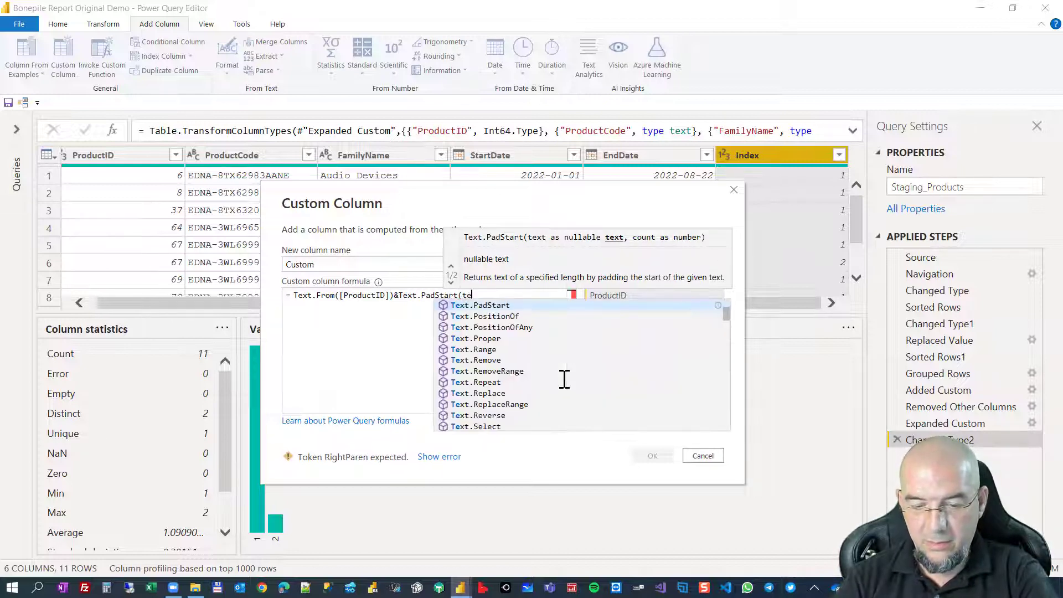
{"action": "type", "text": "xtfro"}
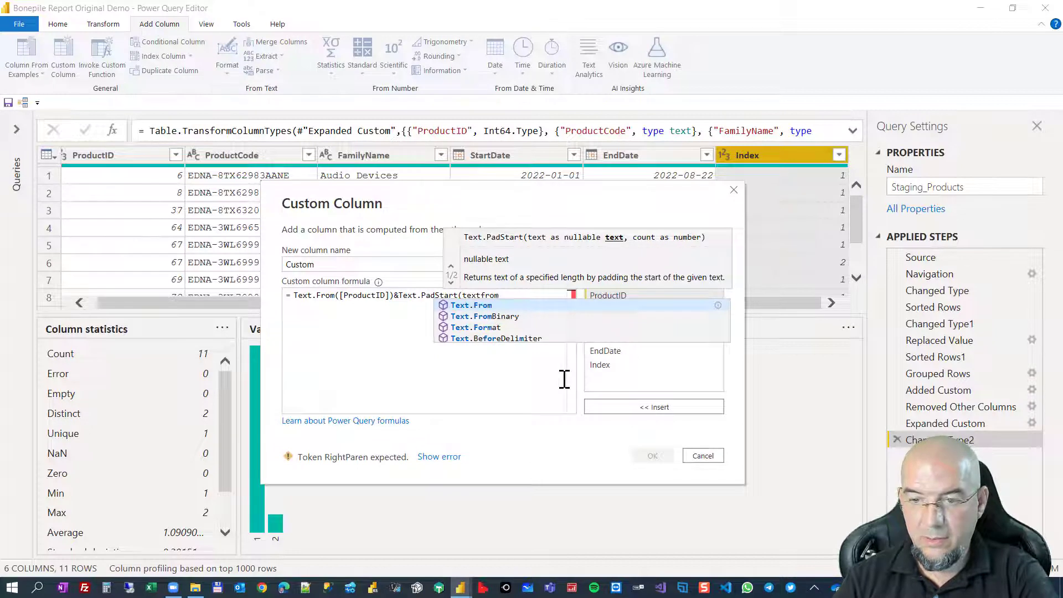
{"action": "type", "text": "m"}
{"action": "key", "text": "Tab"}
{"action": "type", "text": "("}
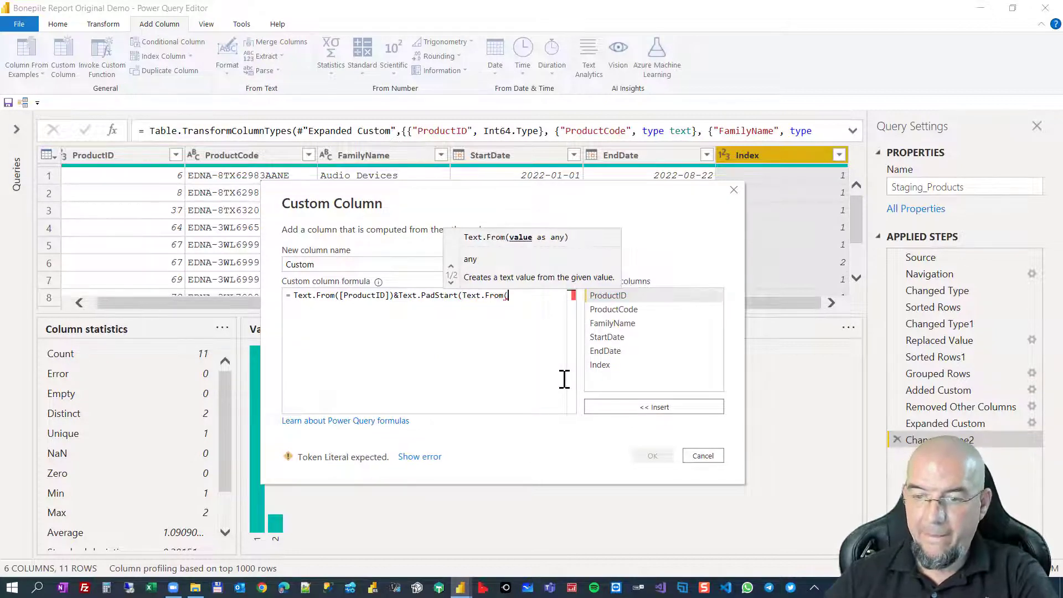
{"action": "double_click", "coordinate": [600, 365]}
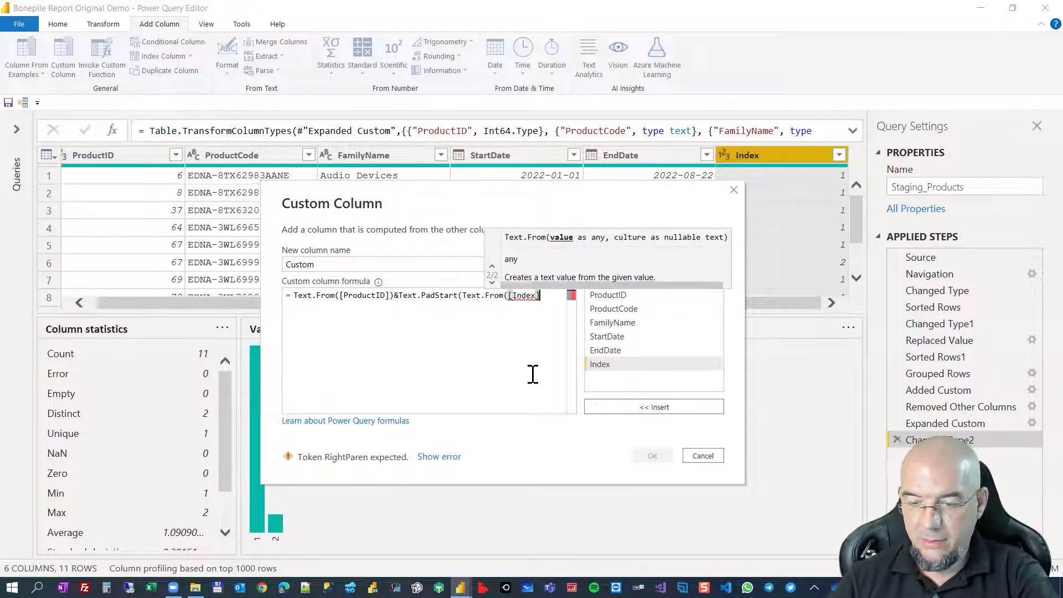
{"action": "type", "text": "),"}
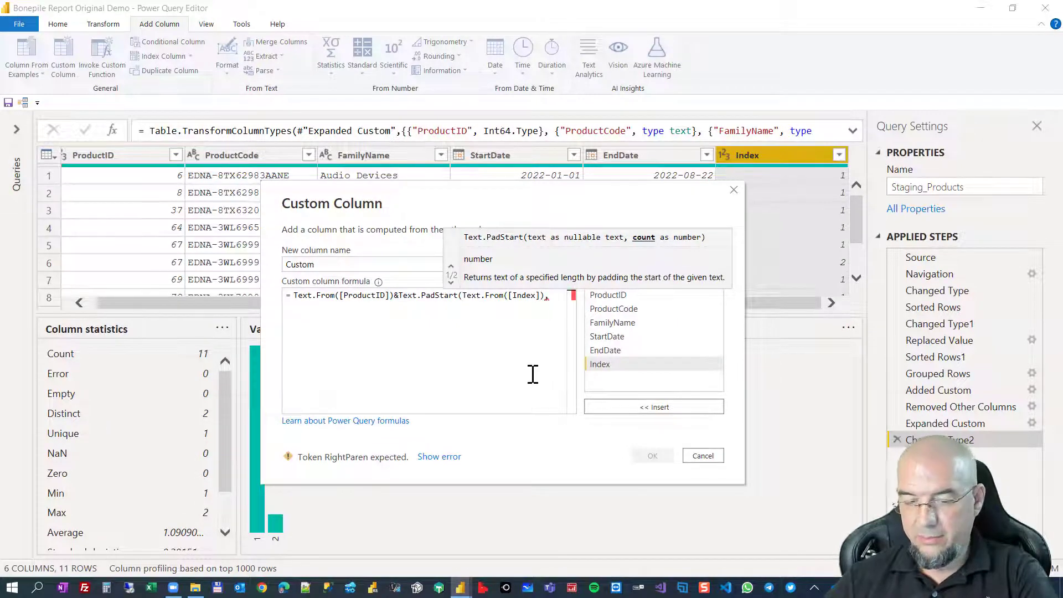
{"action": "type", "text": "3"}
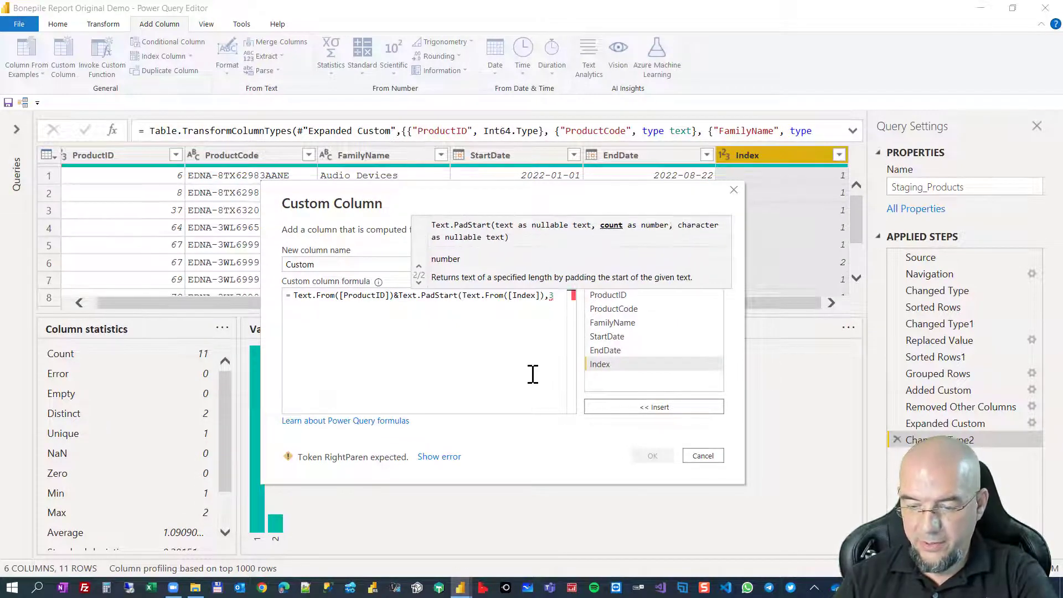
{"action": "type", "text": ", "}
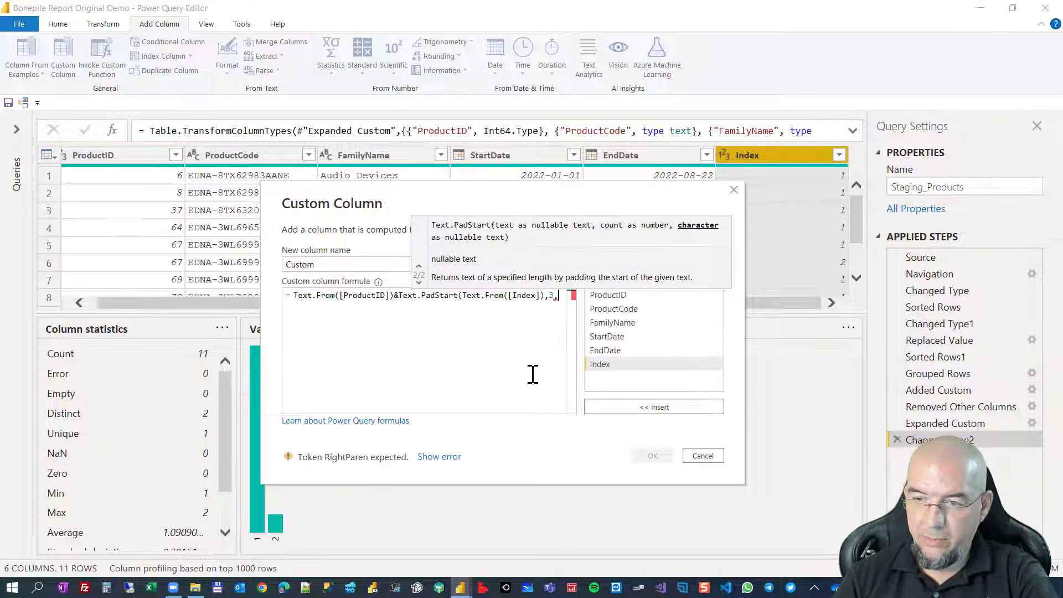
{"action": "type", "text": "\""}
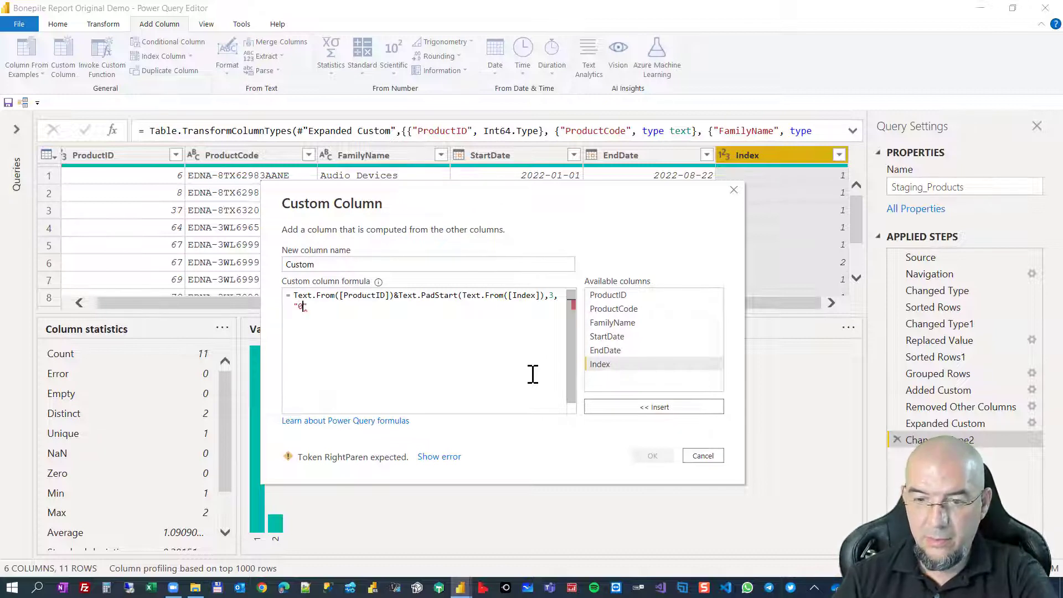
{"action": "type", "text": "0\")"}
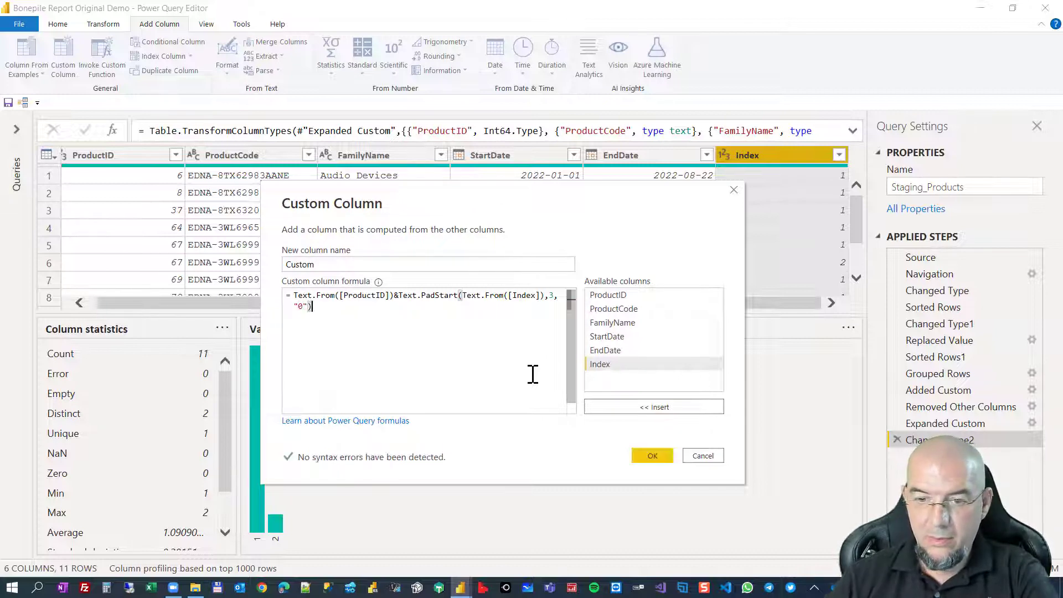
Name the new custom column Link_ProdID and add it to Staging_Products.
{"action": "left_click_drag", "start_coordinate": [335, 265], "coordinate": [219, 264]}
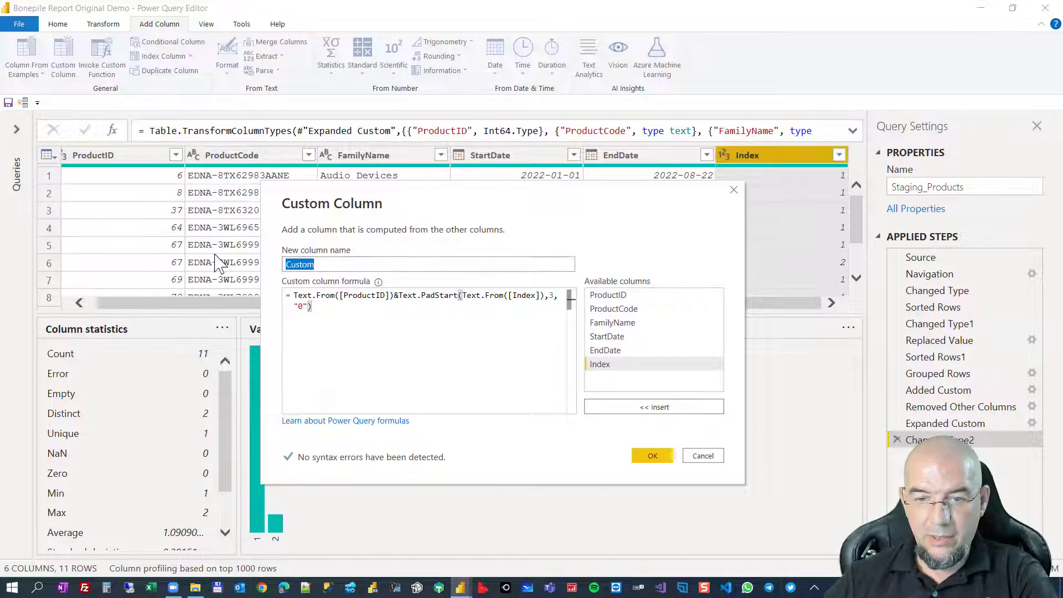
{"action": "type", "text": "L"}
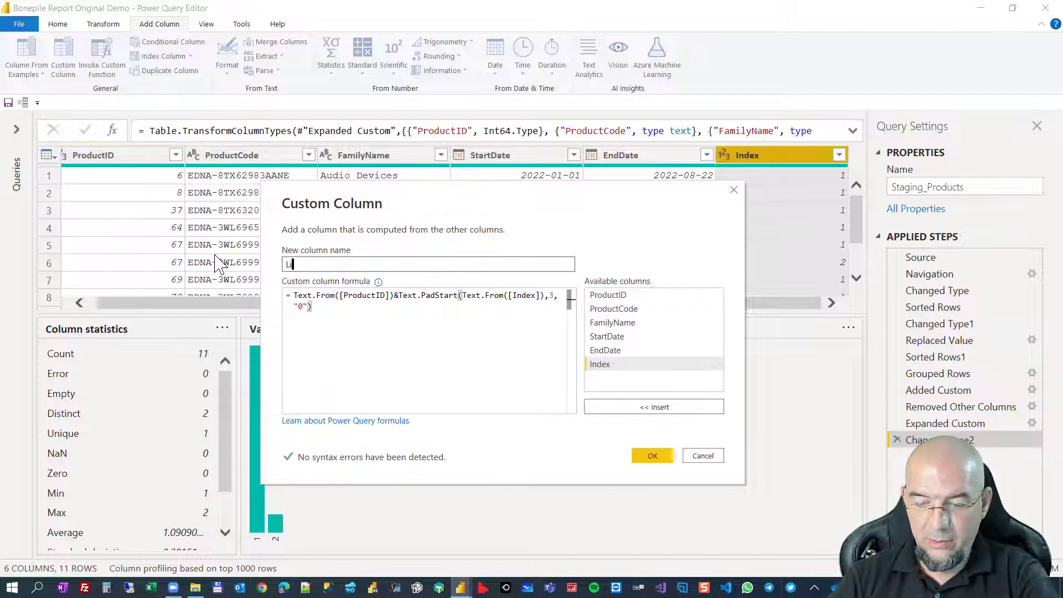
{"action": "type", "text": "ink_Pro"}
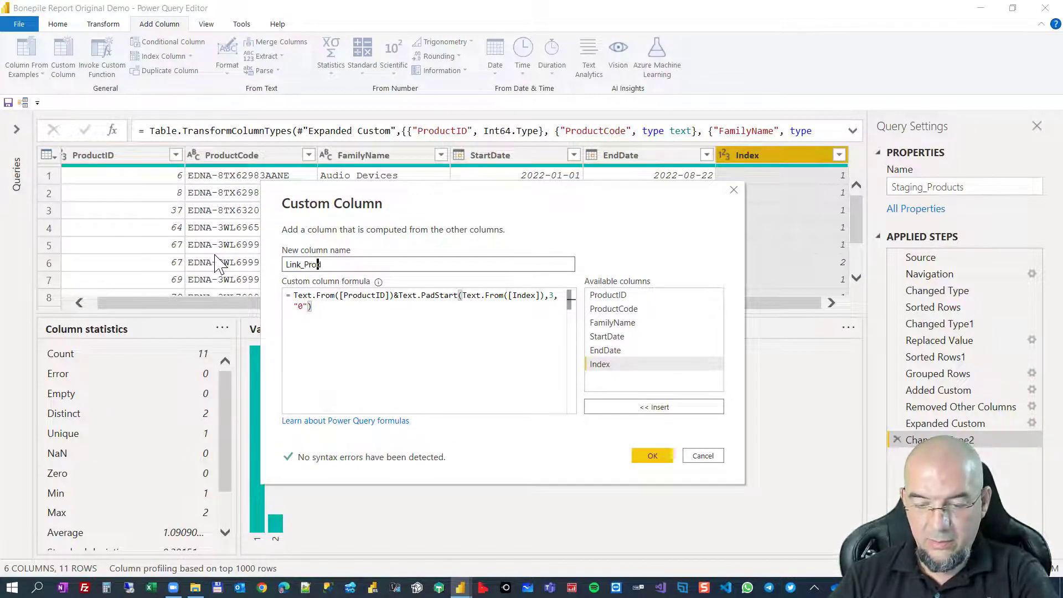
{"action": "type", "text": "d"}
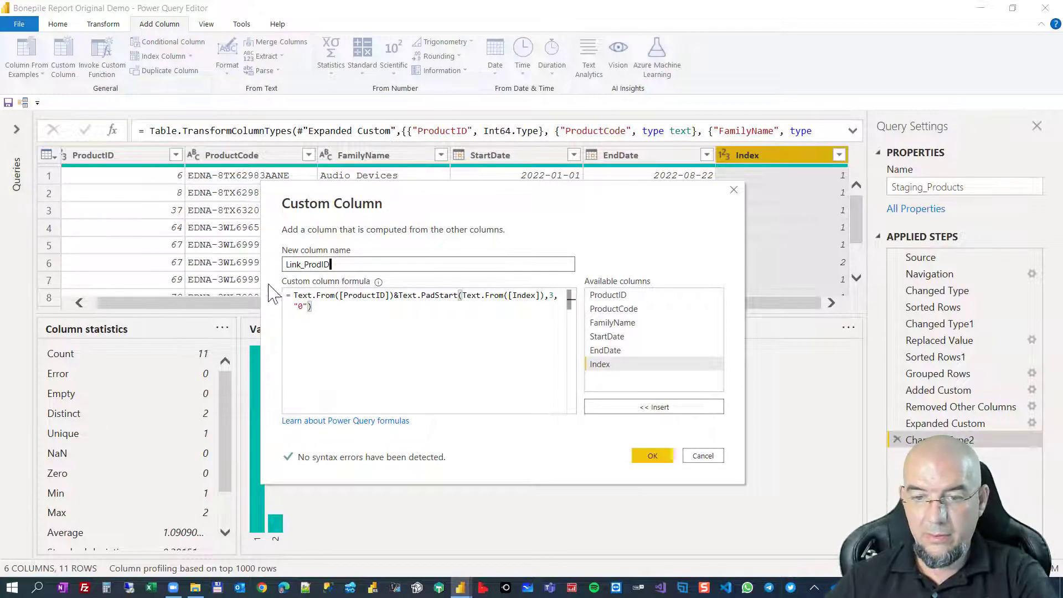
{"action": "left_click", "coordinate": [652, 456]}
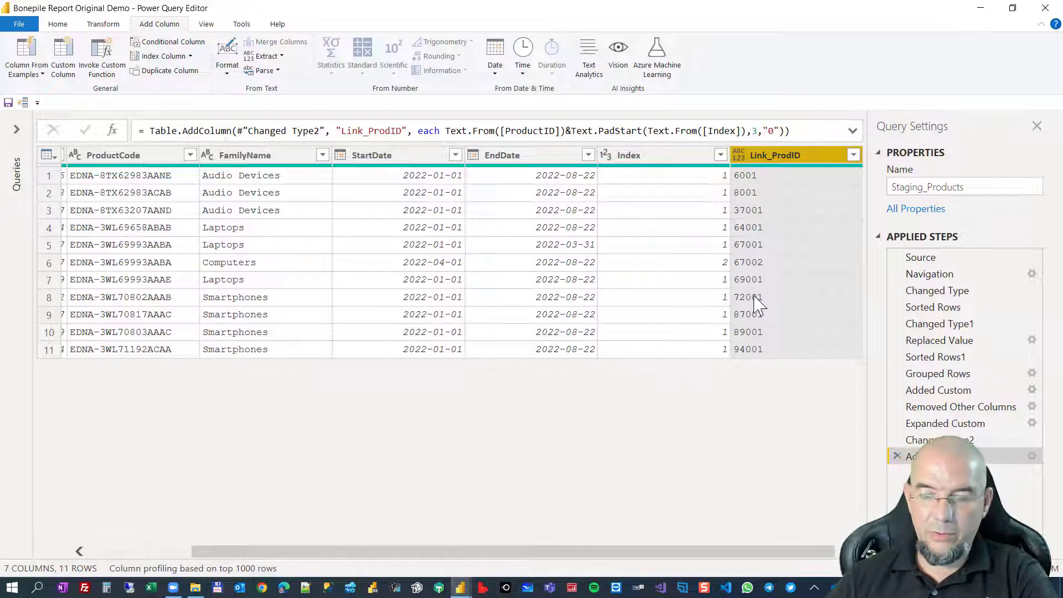
Edit the Link_ProdID custom column formula to insert a "." separator between the ProductID text and the padded index.
{"action": "right_click", "coordinate": [1038, 456]}
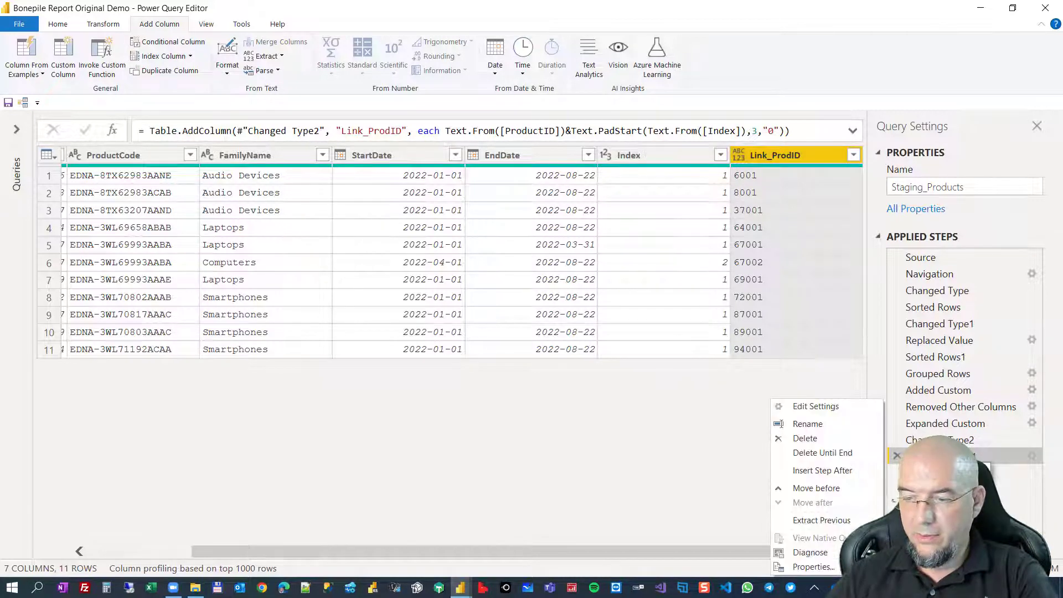
{"action": "left_click", "coordinate": [839, 407]}
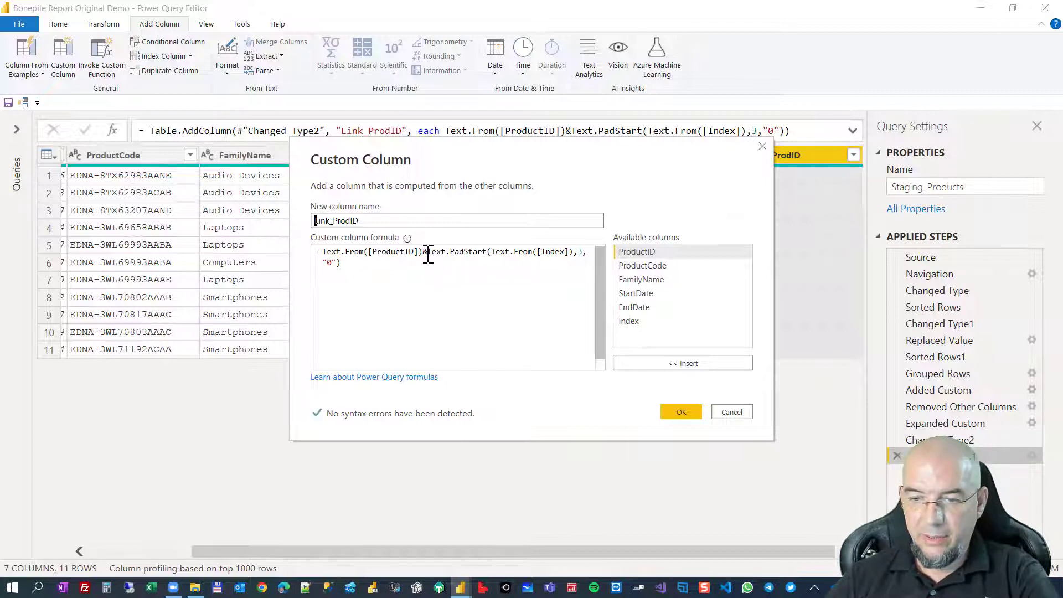
{"action": "left_click", "coordinate": [465, 290]}
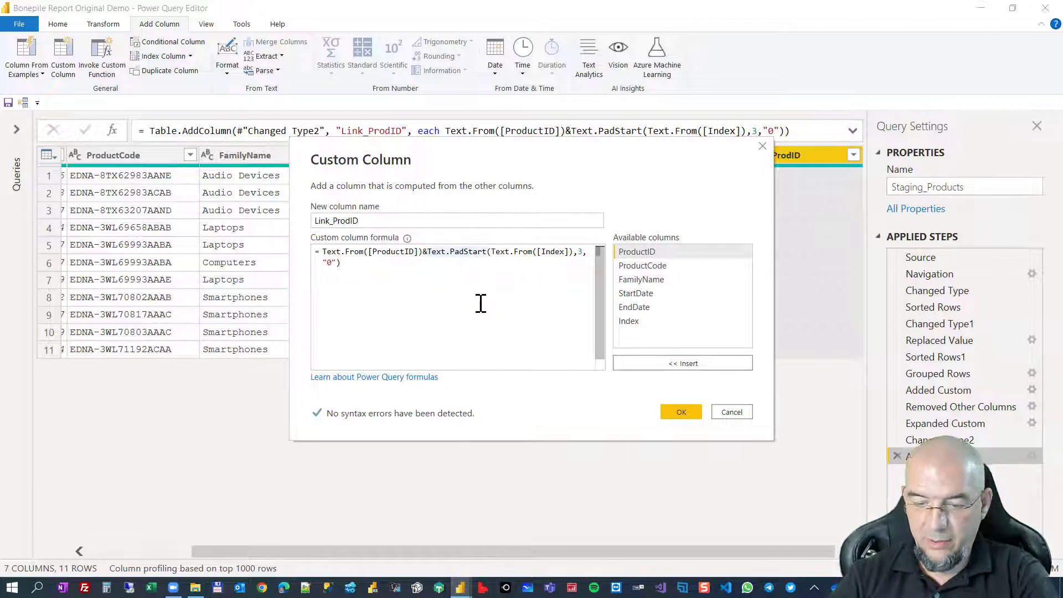
{"action": "type", "text": "&"}
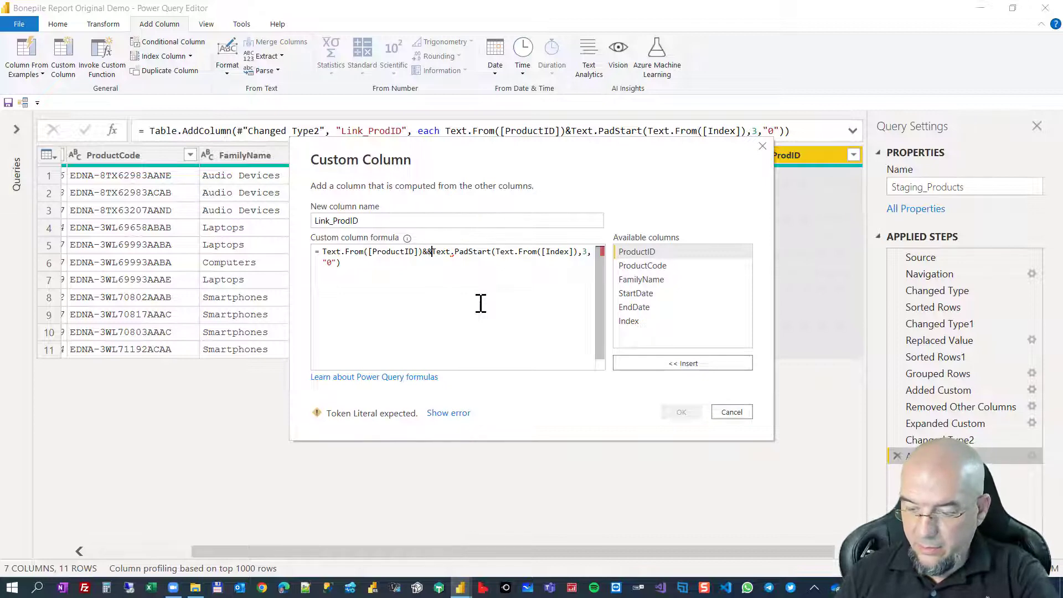
{"action": "type", "text": "\""}
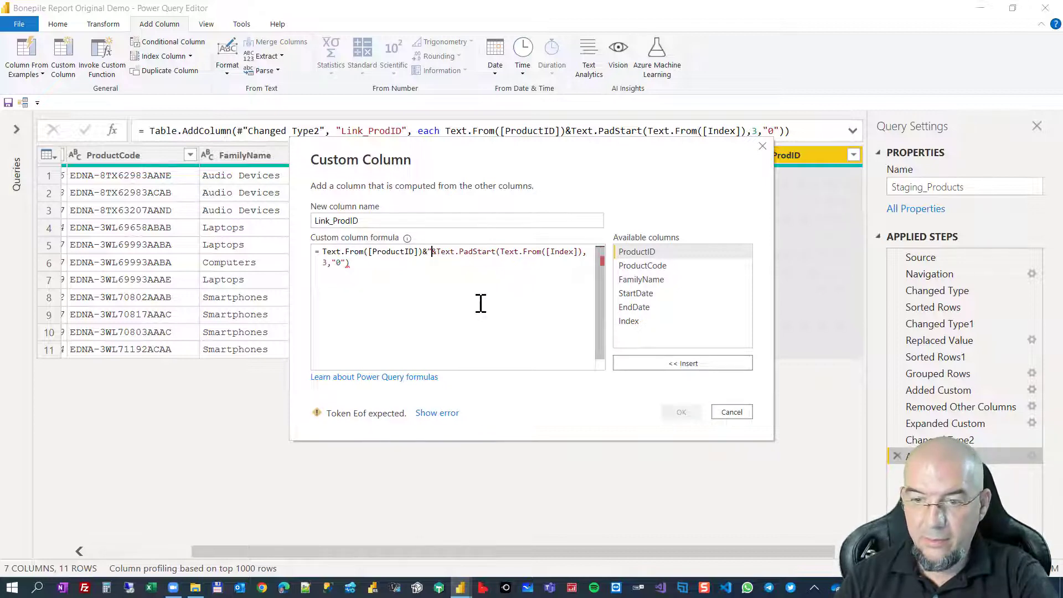
{"action": "type", "text": ".\""}
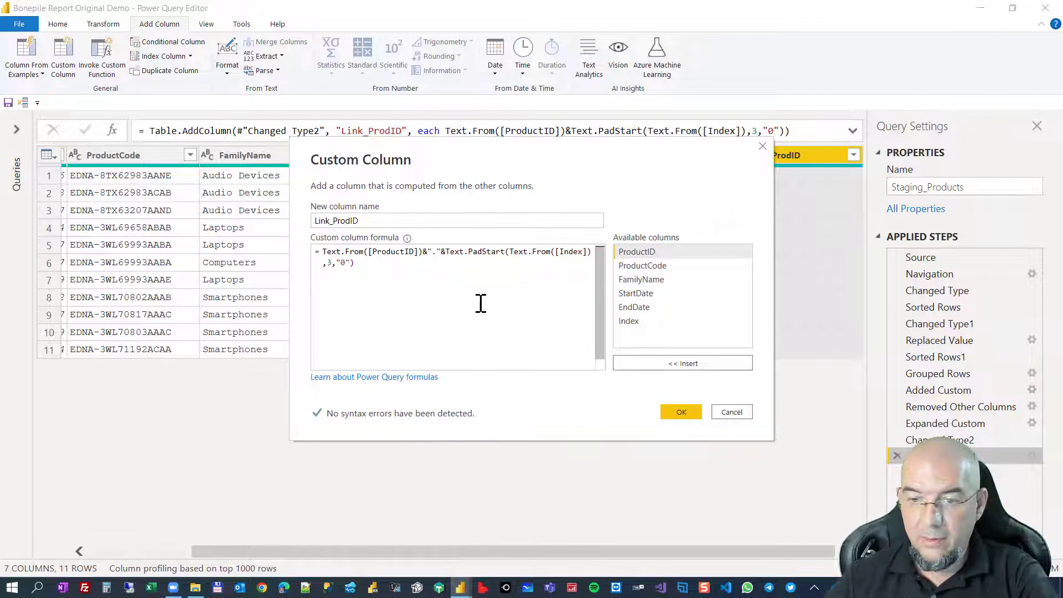
{"action": "left_click", "coordinate": [681, 412]}
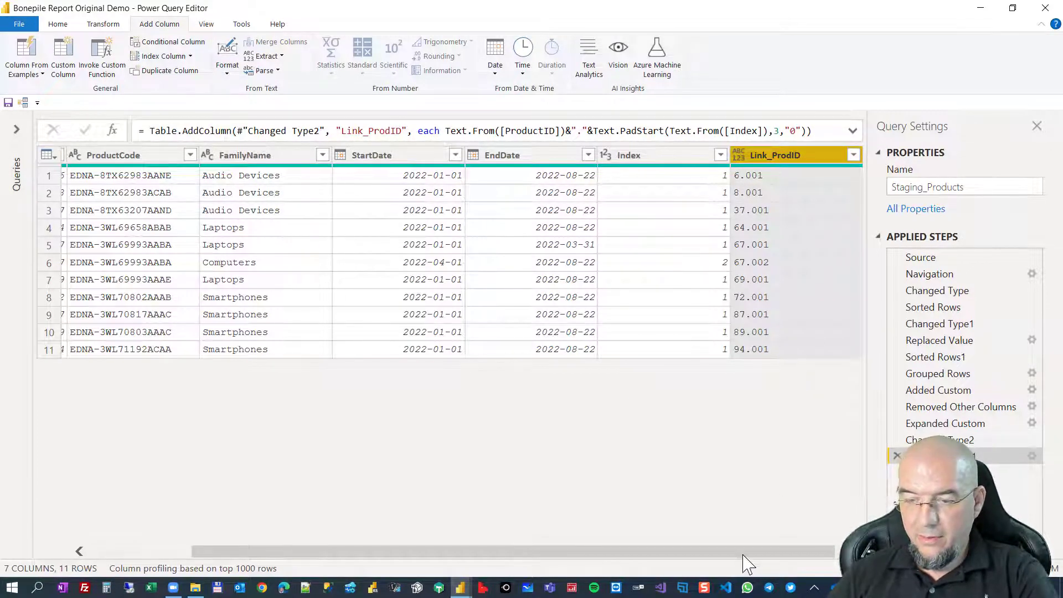
Create a new query that references Staging_Products.
{"action": "left_click_drag", "start_coordinate": [744, 552], "coordinate": [781, 550]}
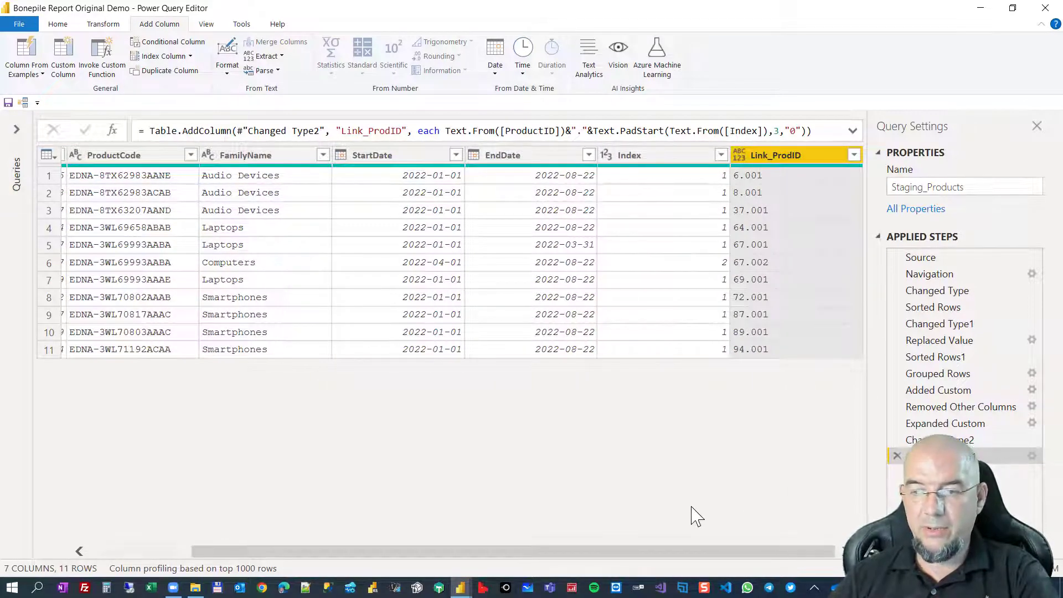
{"action": "left_click_drag", "start_coordinate": [537, 553], "coordinate": [303, 551]}
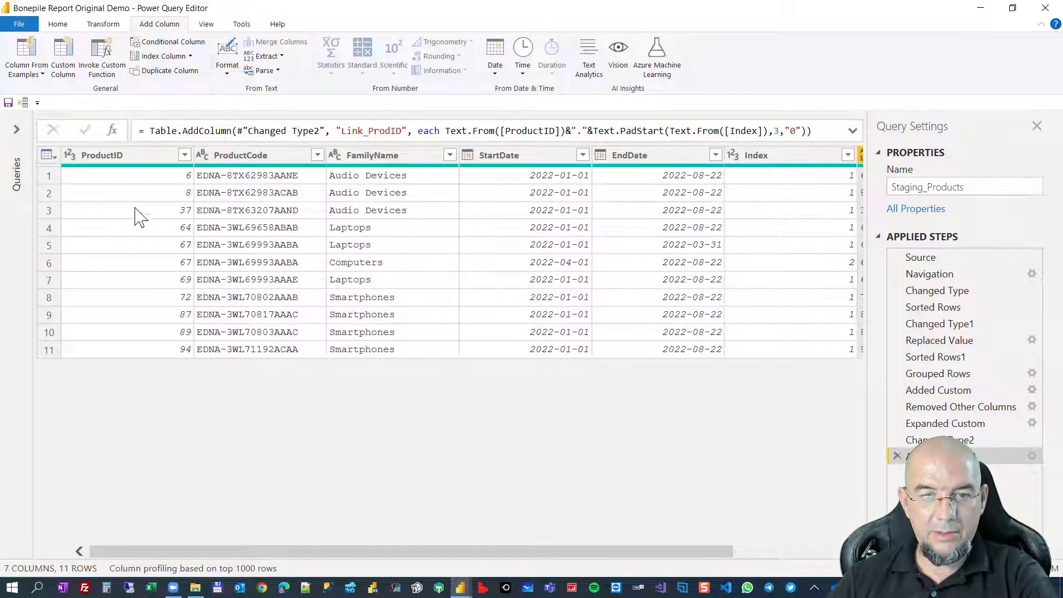
{"action": "left_click", "coordinate": [26, 149]}
{"action": "right_click", "coordinate": [106, 254]}
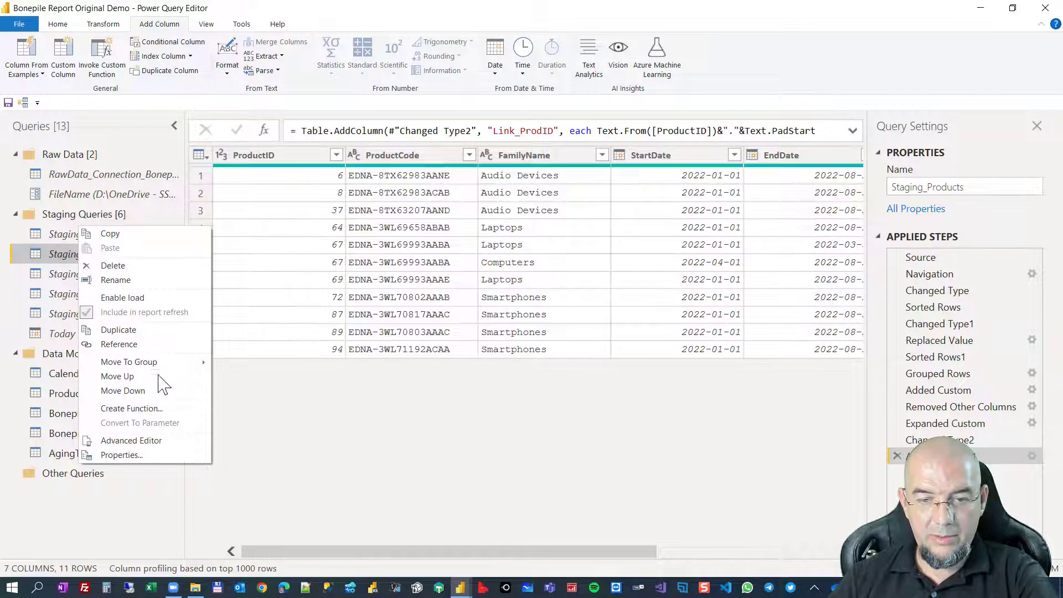
{"action": "left_click", "coordinate": [118, 344]}
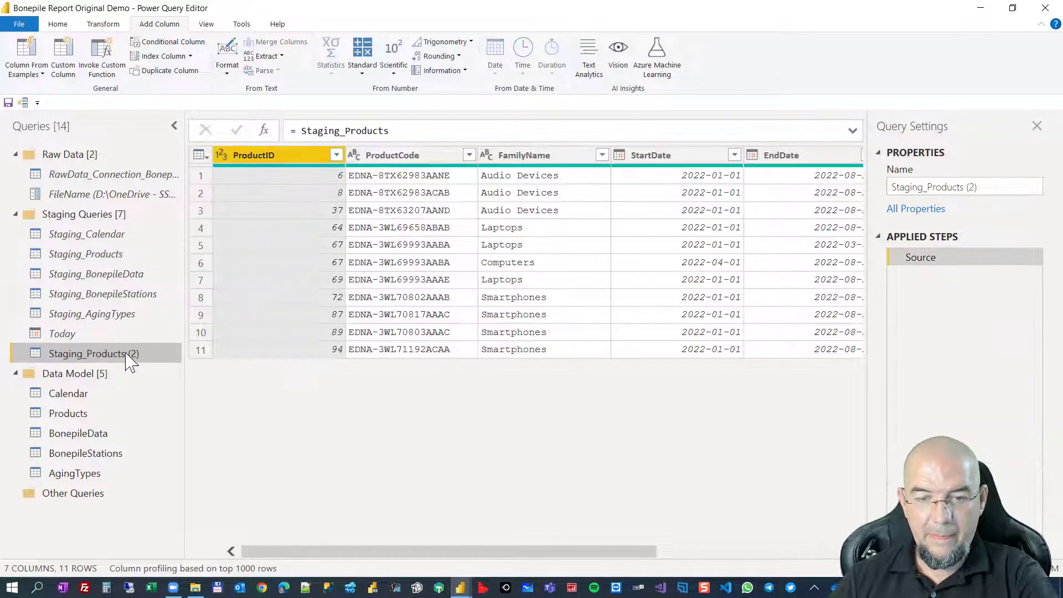
Rename the new reference query Staging_Products_Bridge and disable its load.
{"action": "double_click", "coordinate": [127, 355]}
{"action": "left_click", "coordinate": [127, 353]}
{"action": "left_click_drag", "start_coordinate": [128, 353], "coordinate": [162, 360]}
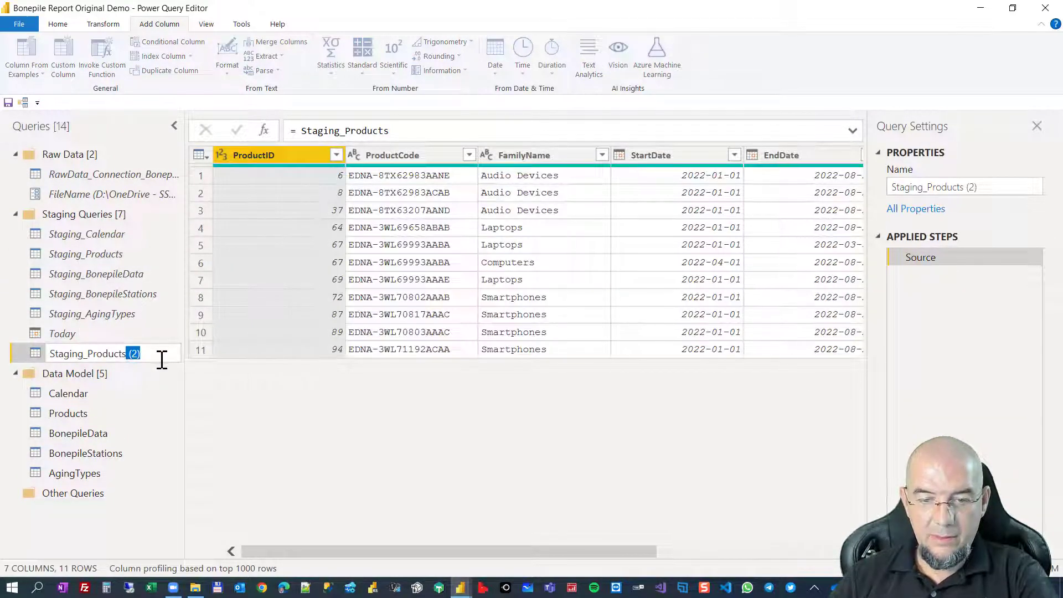
{"action": "type", "text": "_"}
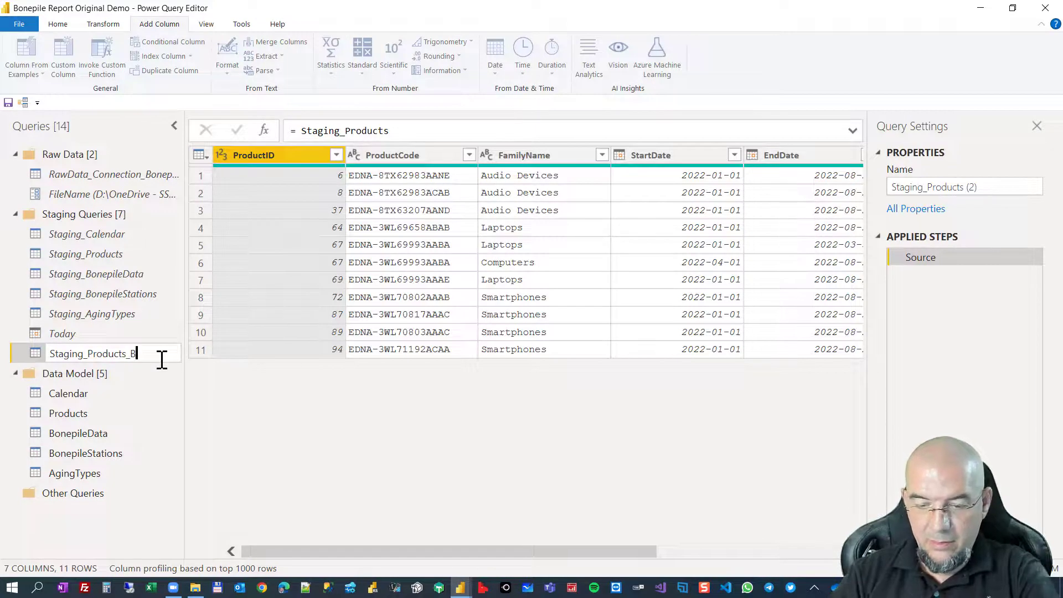
{"action": "type", "text": "Bridge"}
{"action": "key", "text": "Return"}
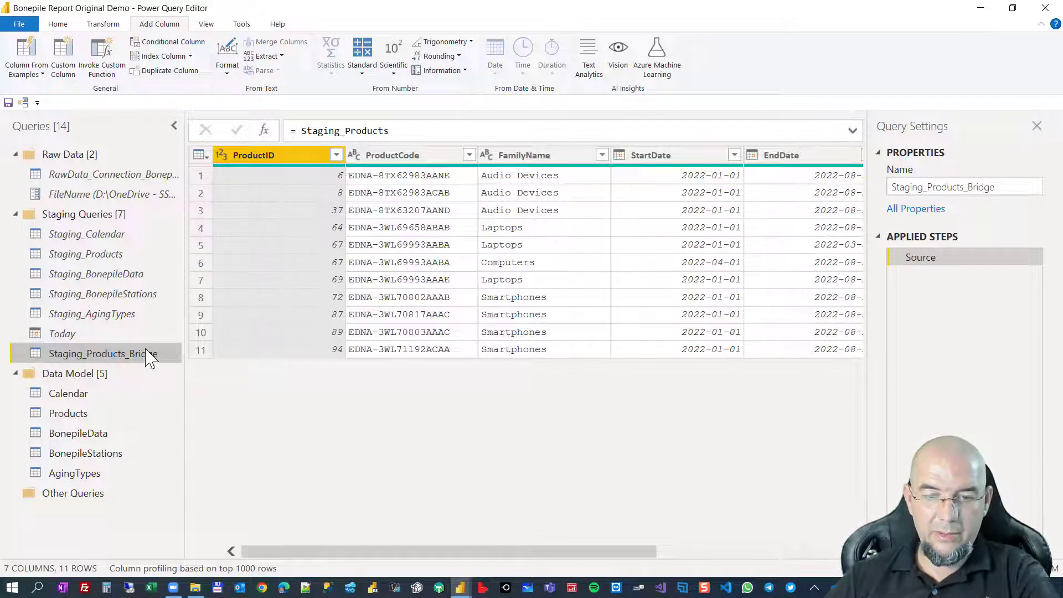
{"action": "right_click", "coordinate": [146, 350]}
{"action": "left_click", "coordinate": [151, 381]}
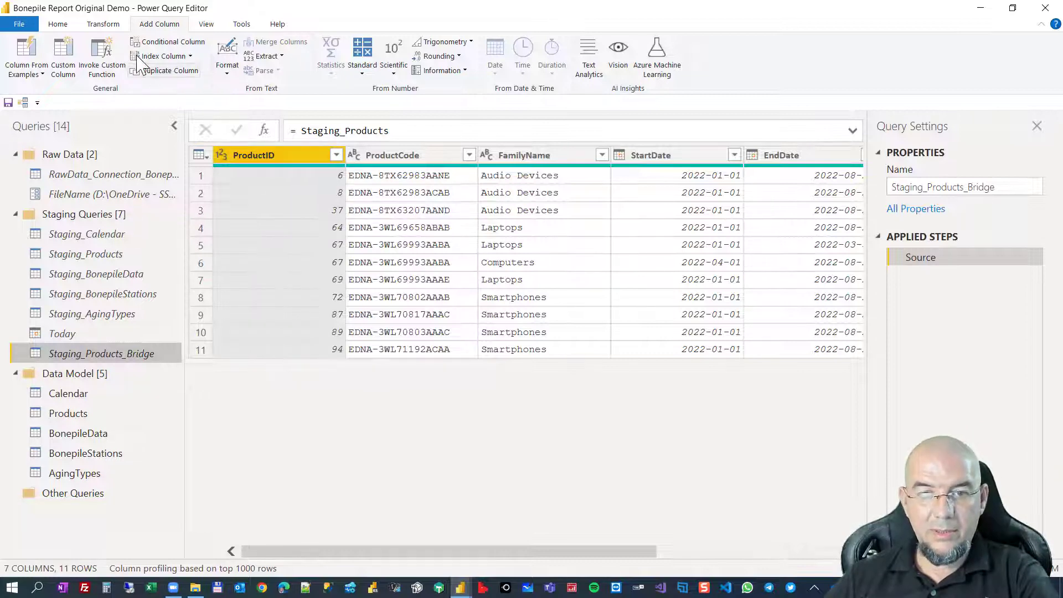
Keep only the ProductID, StartDate, EndDate and Link_ProdID columns in Staging_Products_Bridge.
{"action": "left_click", "coordinate": [57, 24]}
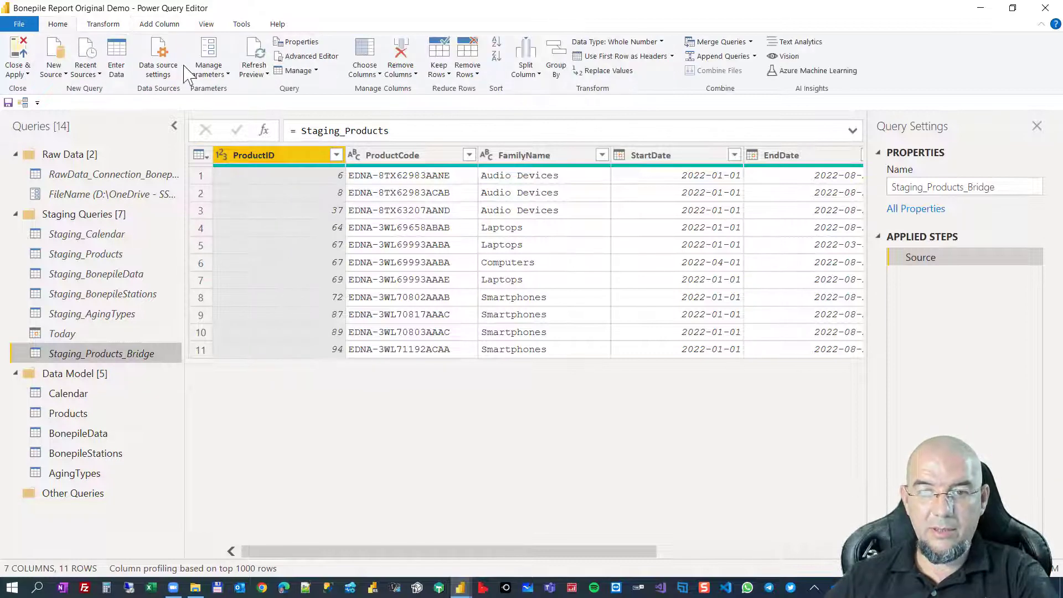
{"action": "left_click", "coordinate": [364, 52]}
{"action": "left_click", "coordinate": [467, 164]}
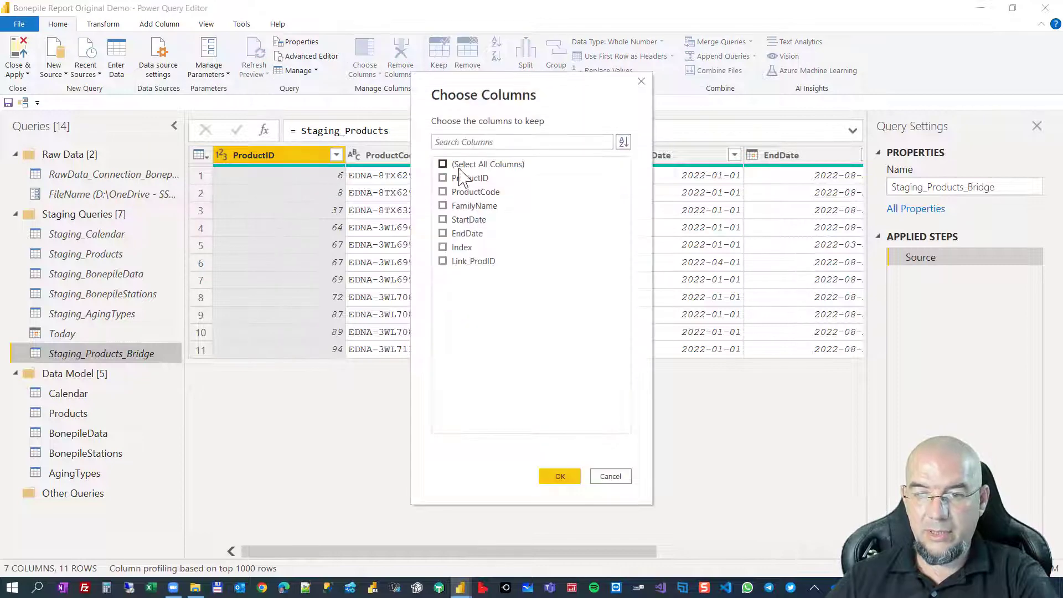
{"action": "left_click", "coordinate": [464, 178]}
{"action": "left_click", "coordinate": [486, 220]}
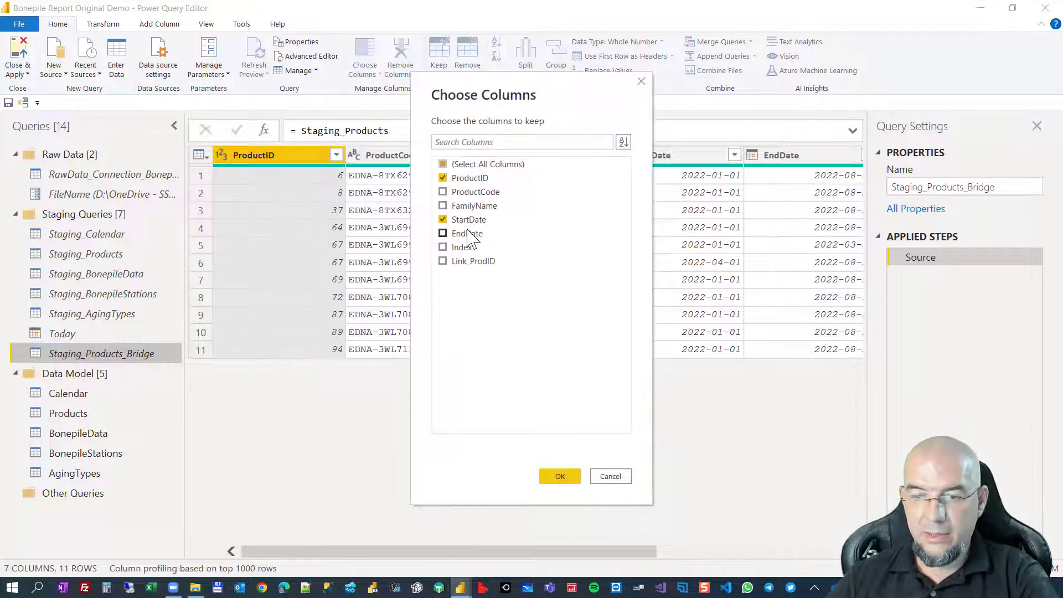
{"action": "left_click", "coordinate": [471, 235]}
{"action": "left_click", "coordinate": [471, 266]}
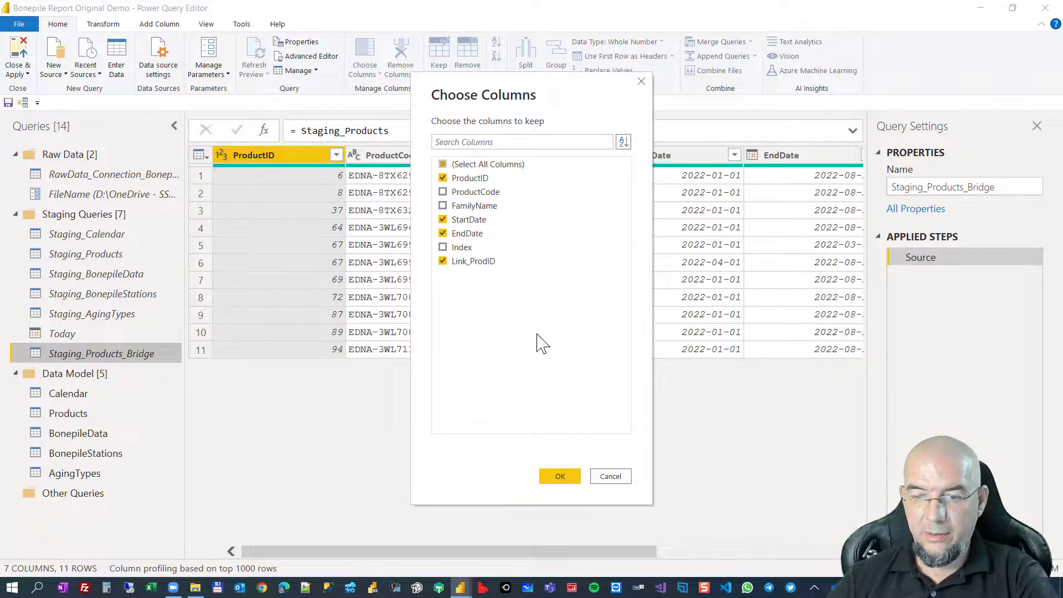
{"action": "left_click", "coordinate": [560, 475]}
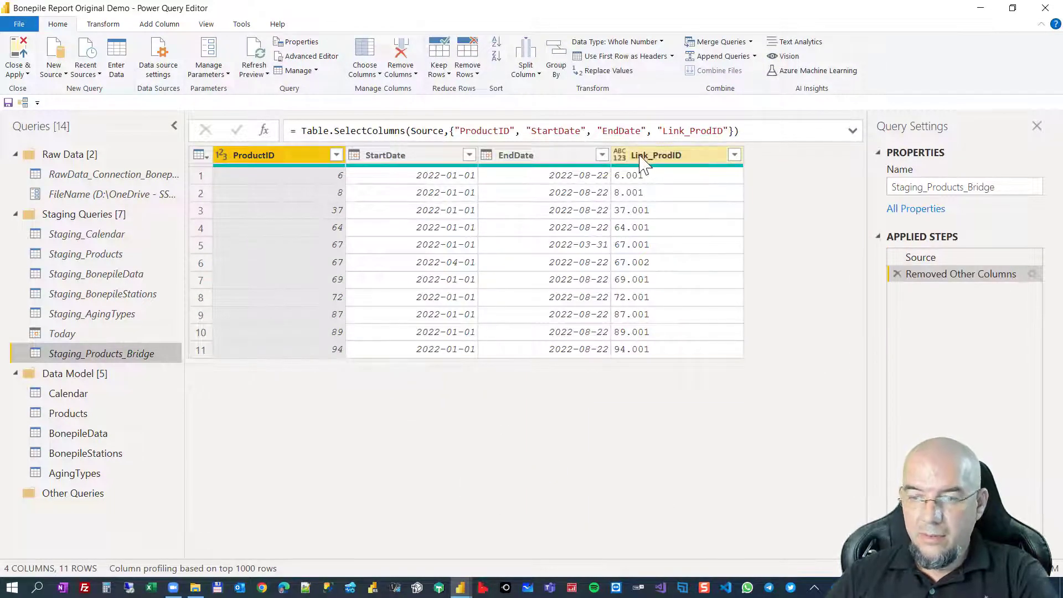
Start a new custom column in Staging_Products_Bridge with an empty list {} as its formula.
{"action": "left_click", "coordinate": [434, 158]}
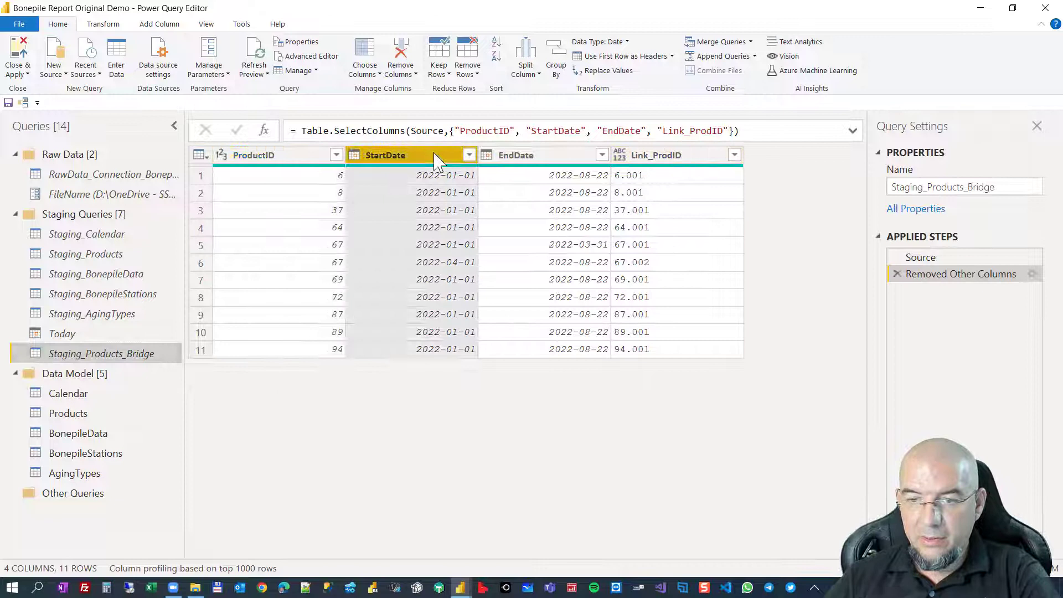
{"action": "left_click", "coordinate": [538, 155]}
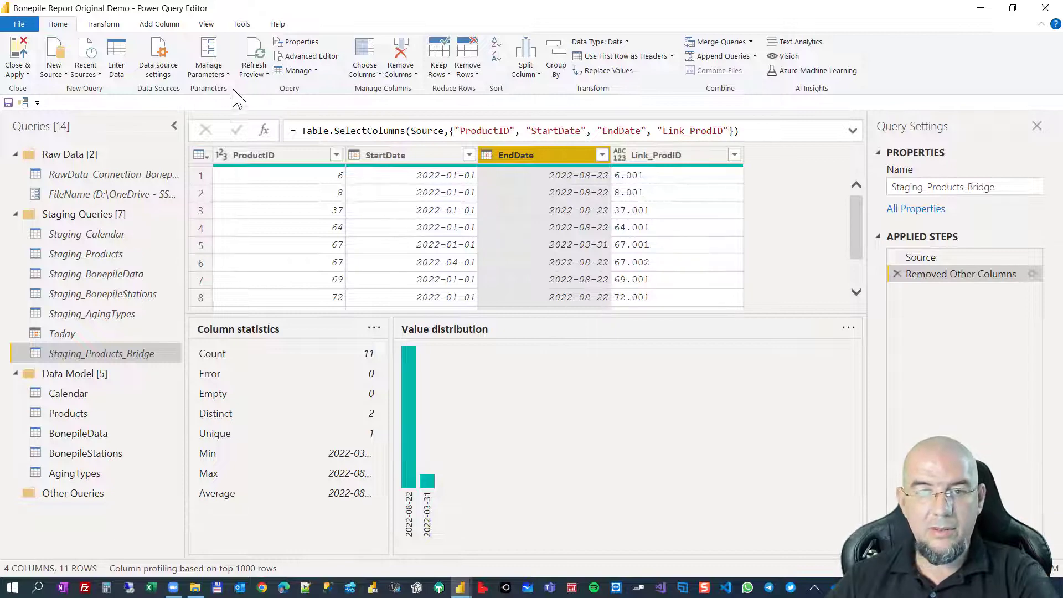
{"action": "left_click", "coordinate": [152, 24]}
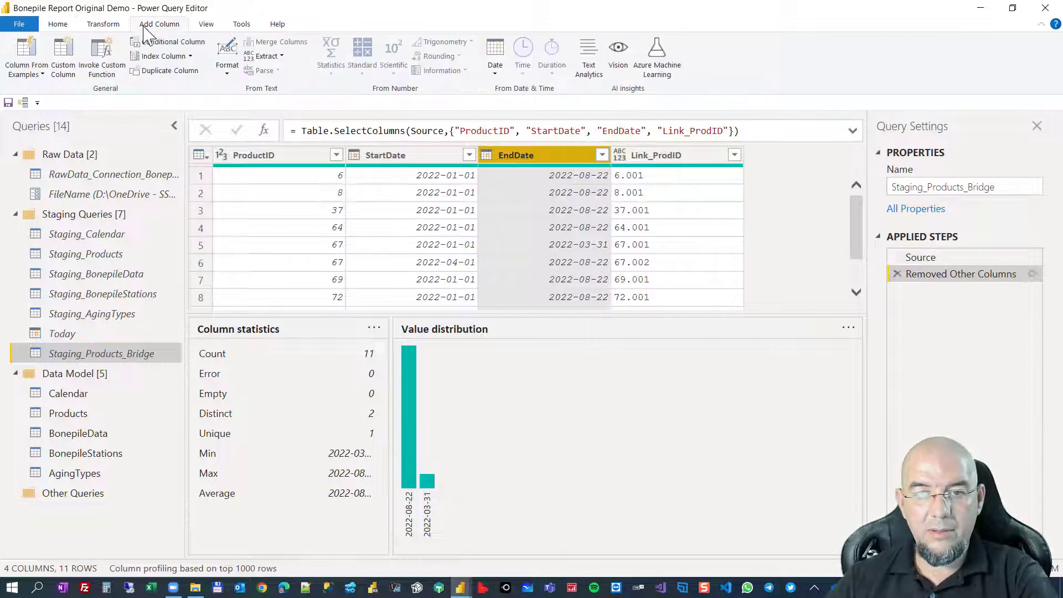
{"action": "left_click", "coordinate": [76, 57]}
{"action": "left_click", "coordinate": [369, 284]}
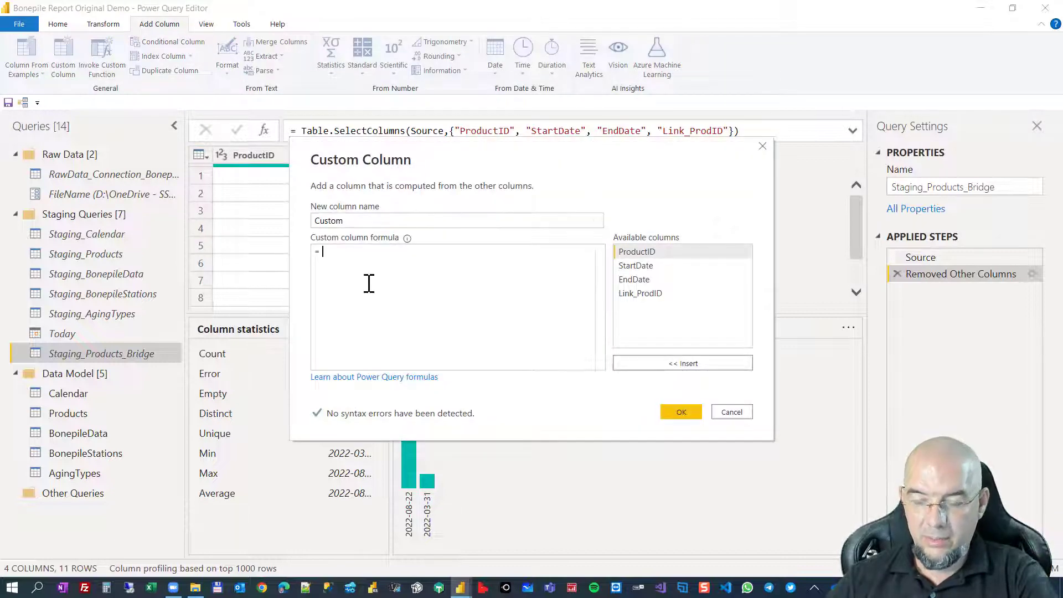
{"action": "type", "text": "{"}
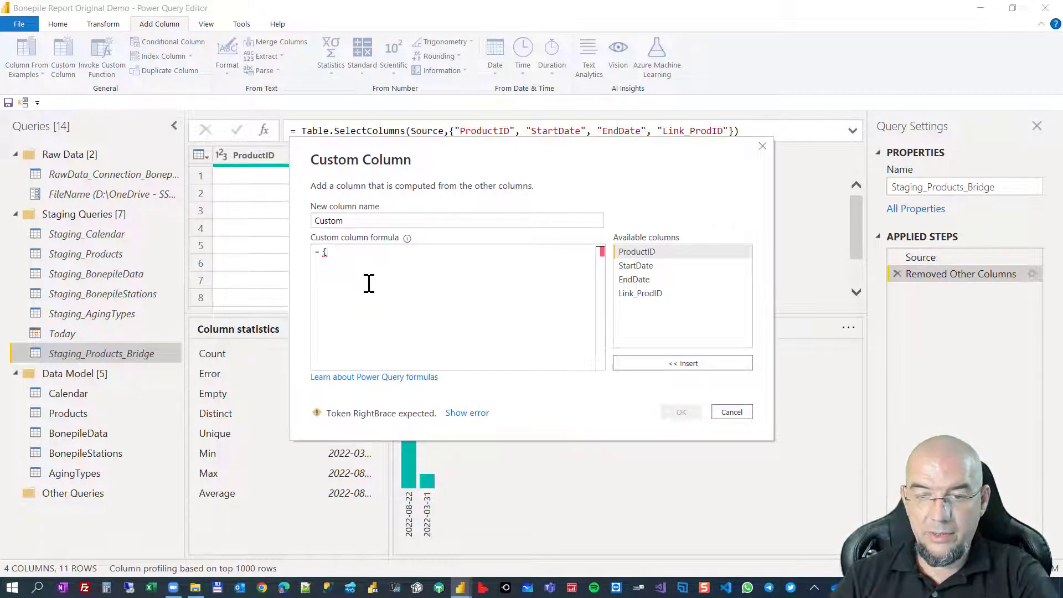
{"action": "type", "text": "}"}
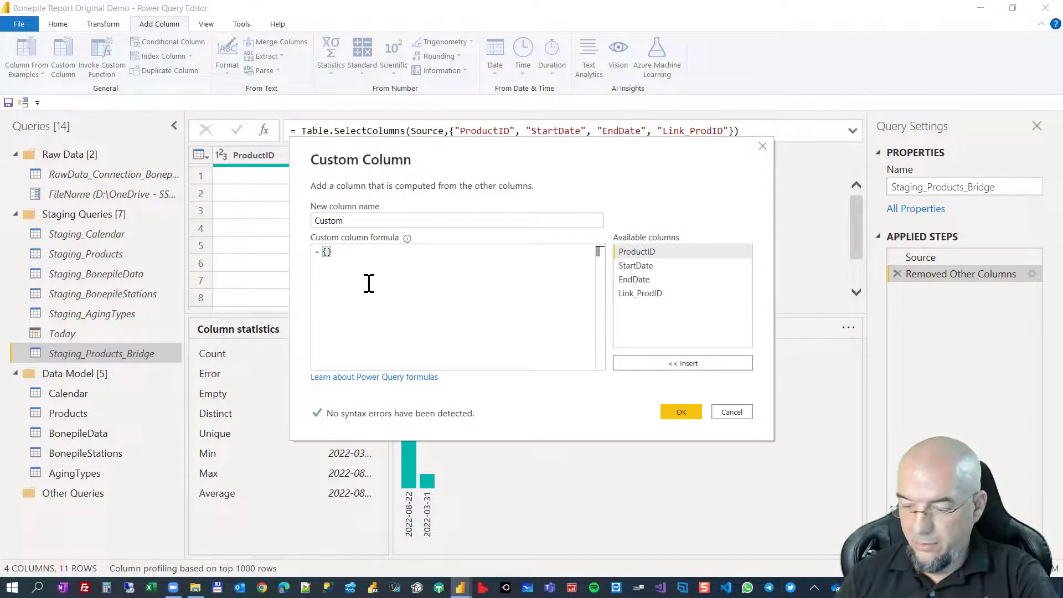
Enter Number.From([StartDate]) .. inside the braces as the start of the list range.
{"action": "type", "text": "numbe"}
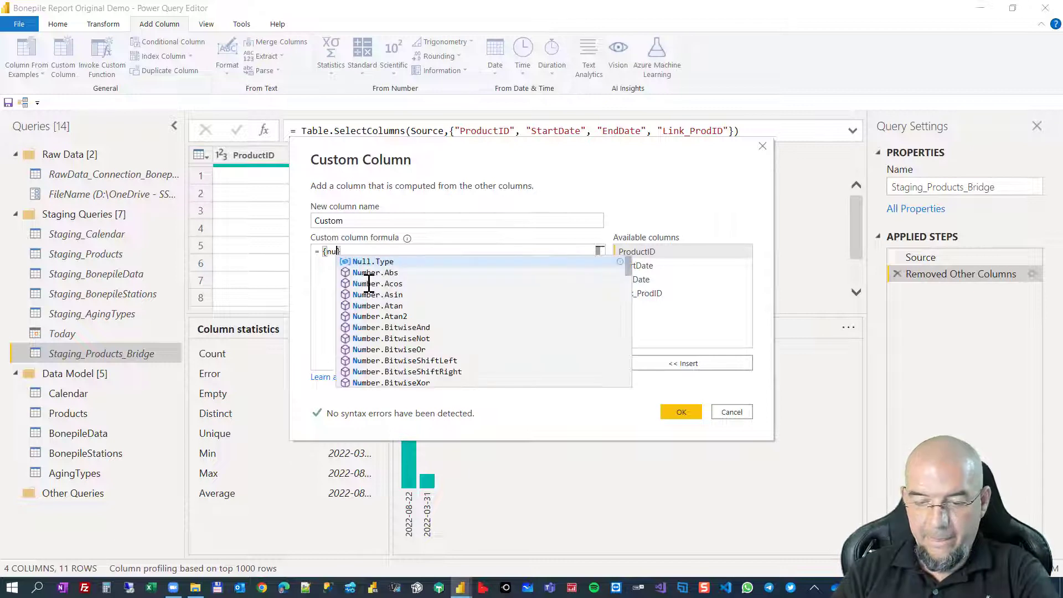
{"action": "type", "text": "r.from"}
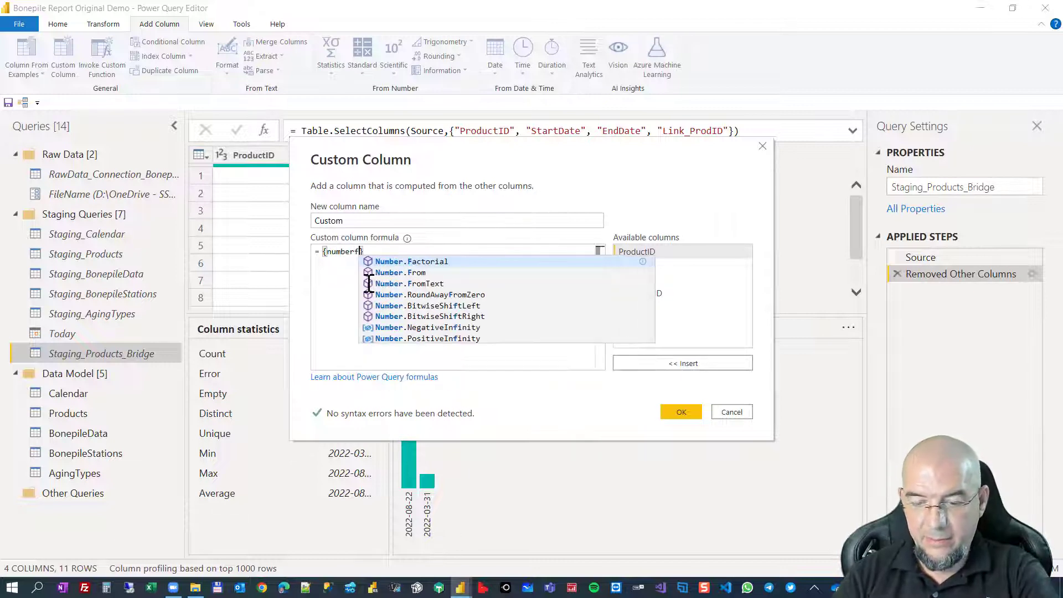
{"action": "key", "text": "Tab"}
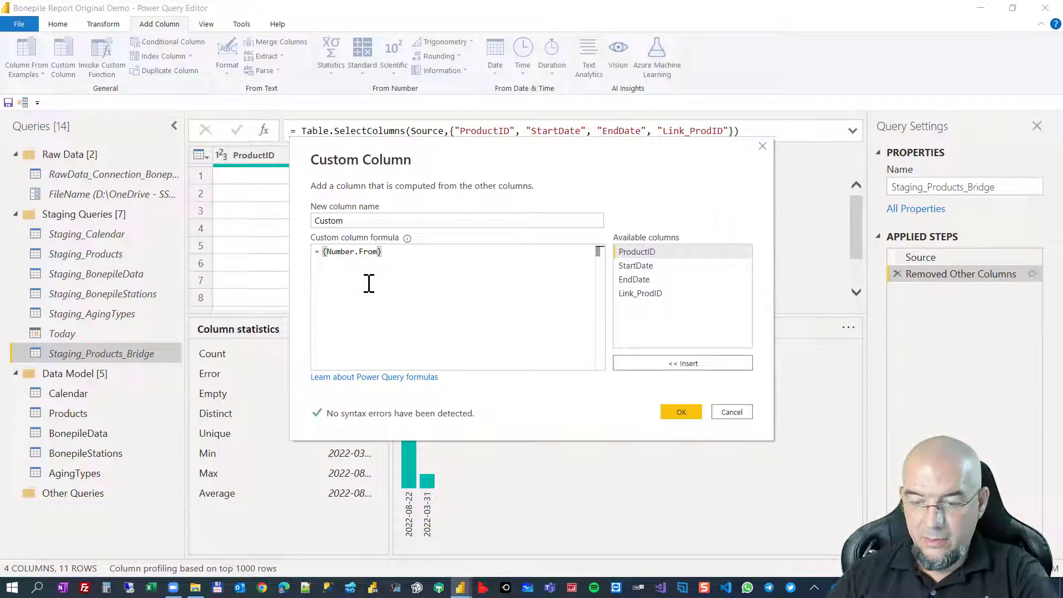
{"action": "type", "text": "("}
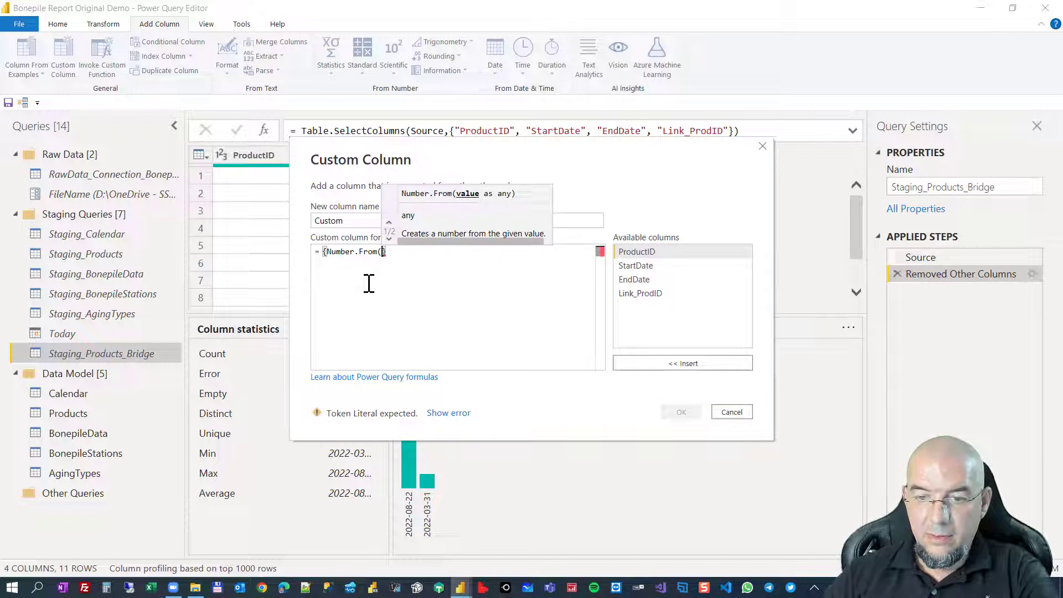
{"action": "double_click", "coordinate": [636, 266]}
{"action": "type", "text": ") .. "}
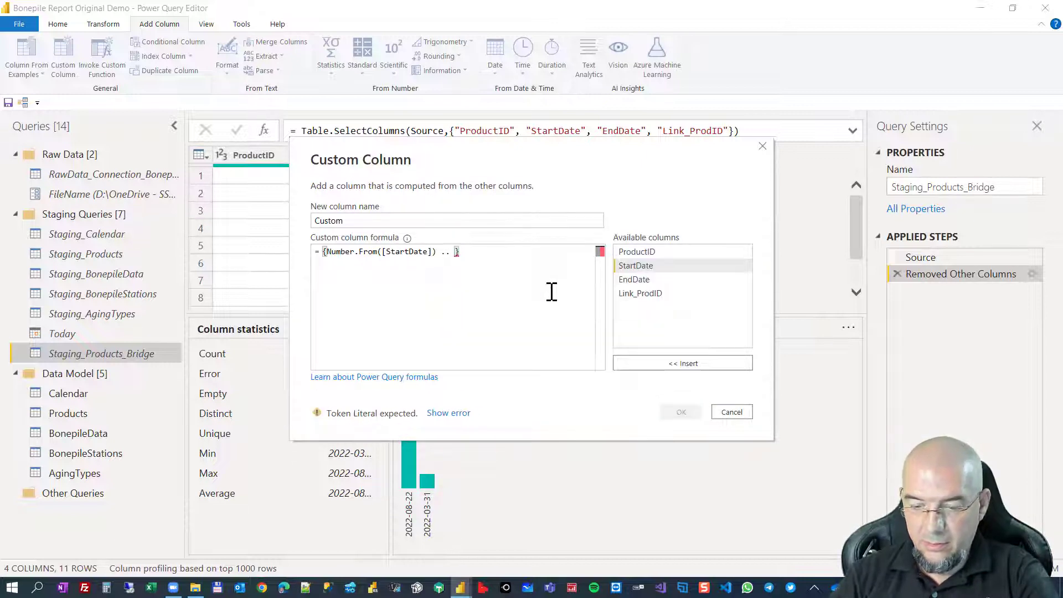
Finish the list range with Number.From([EndDate]) inside the braces and add the custom column to Staging_Products_Bridge.
{"action": "type", "text": "number"}
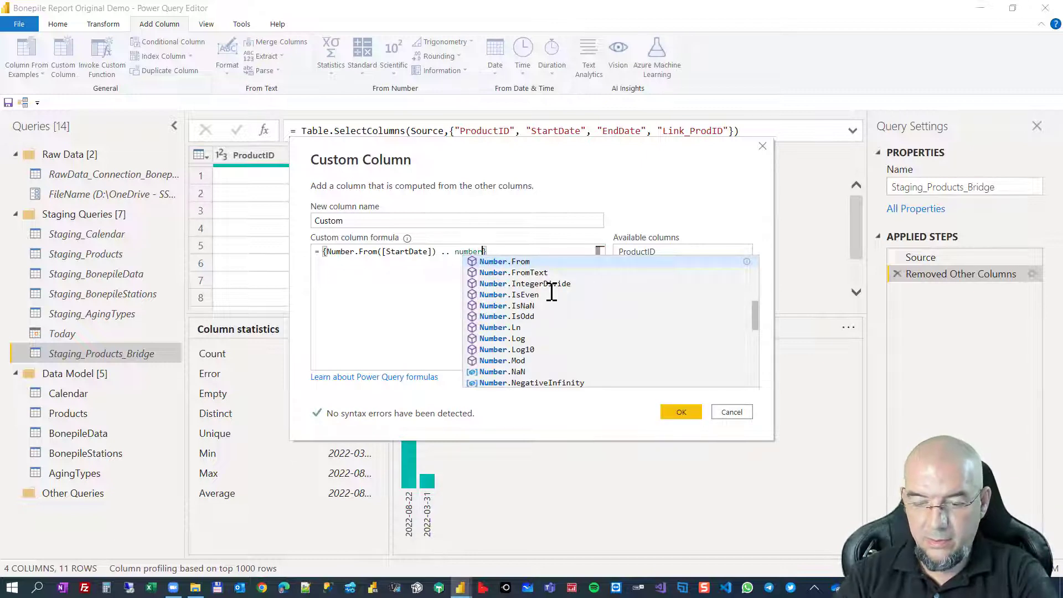
{"action": "type", "text": "from("}
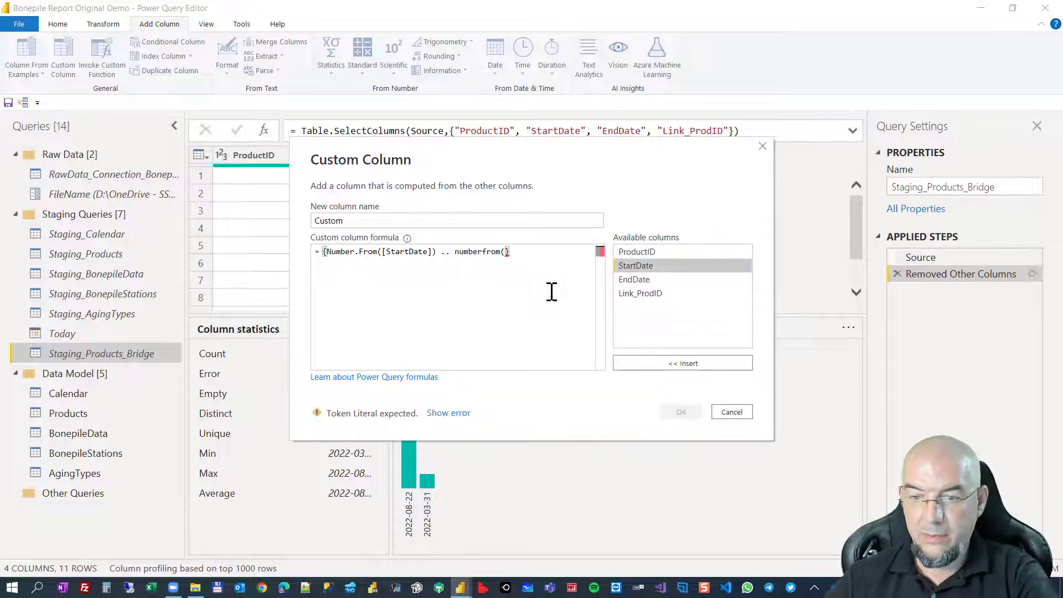
{"action": "double_click", "coordinate": [642, 279]}
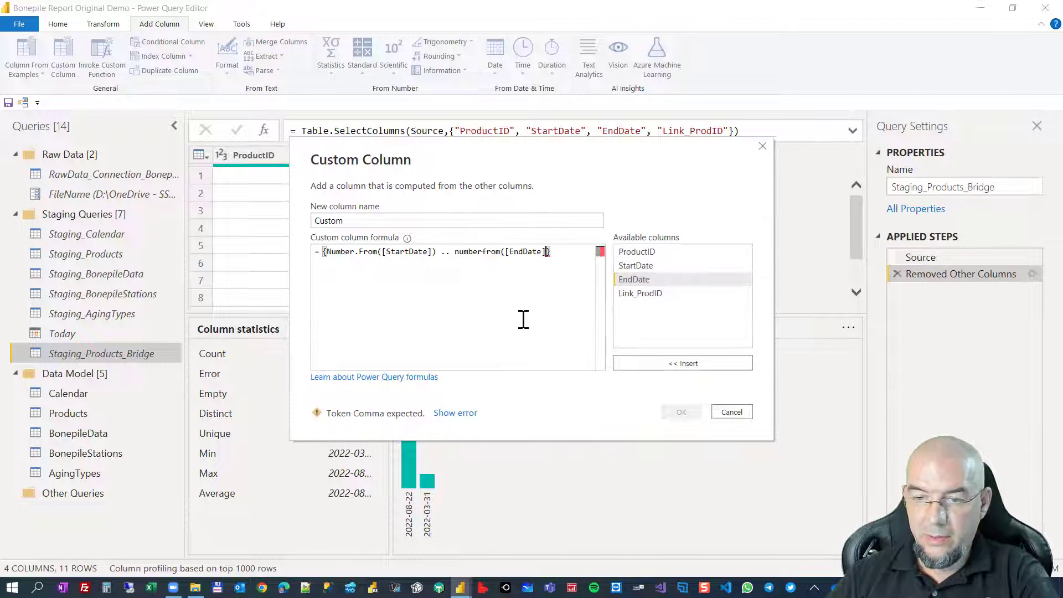
{"action": "type", "text": ")"}
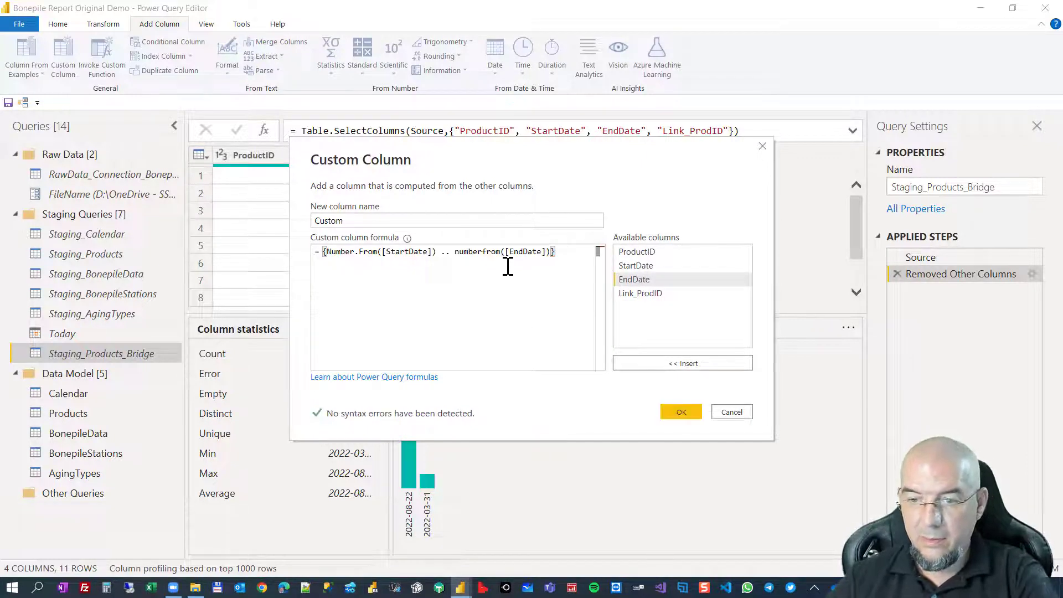
{"action": "left_click", "coordinate": [456, 251]}
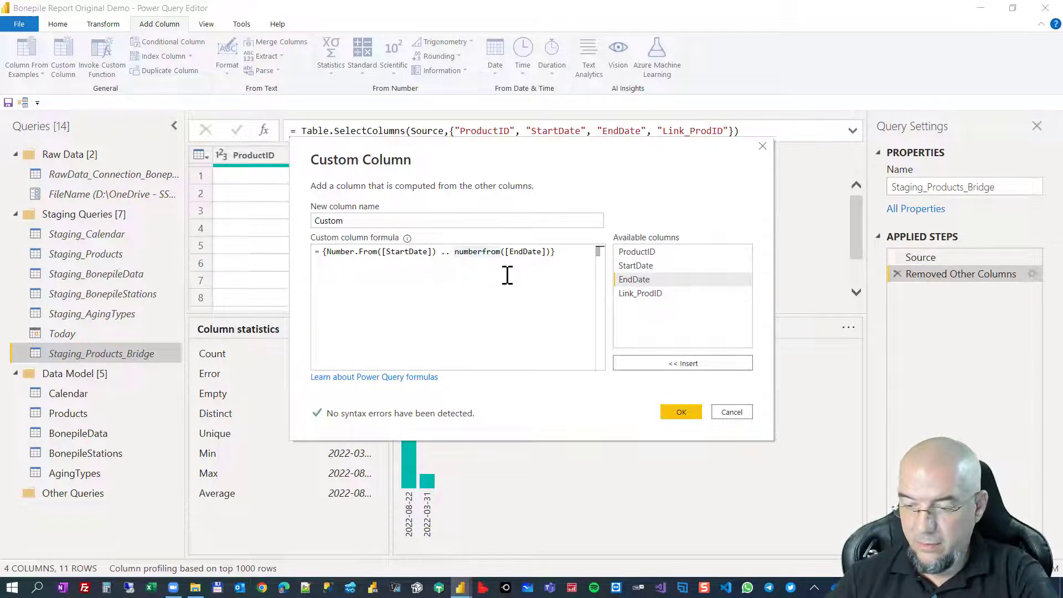
{"action": "key", "text": "Delete"}
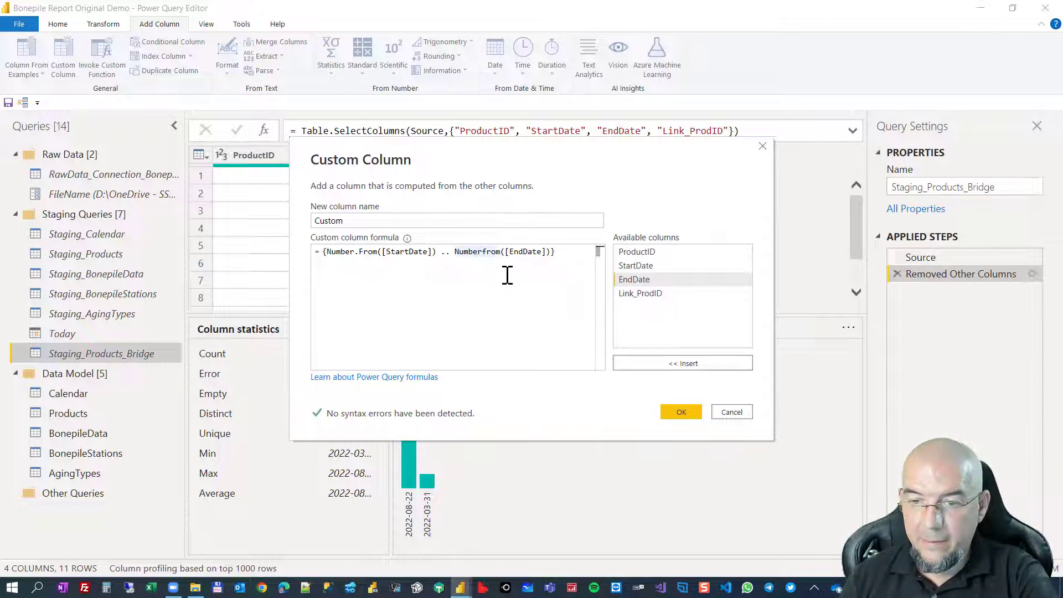
{"action": "key", "text": "Delete"}
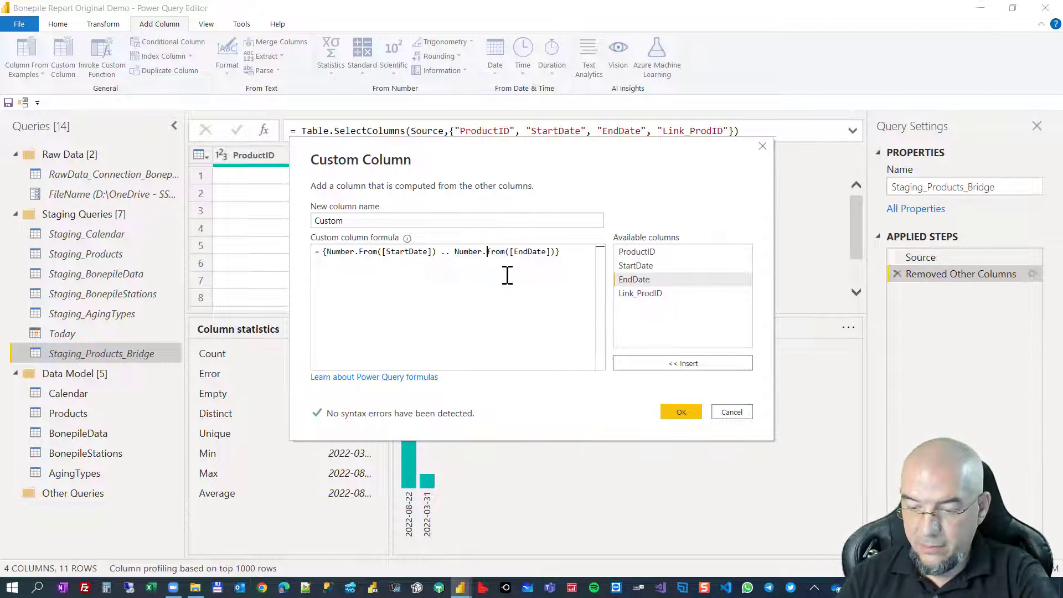
{"action": "type", "text": ".F"}
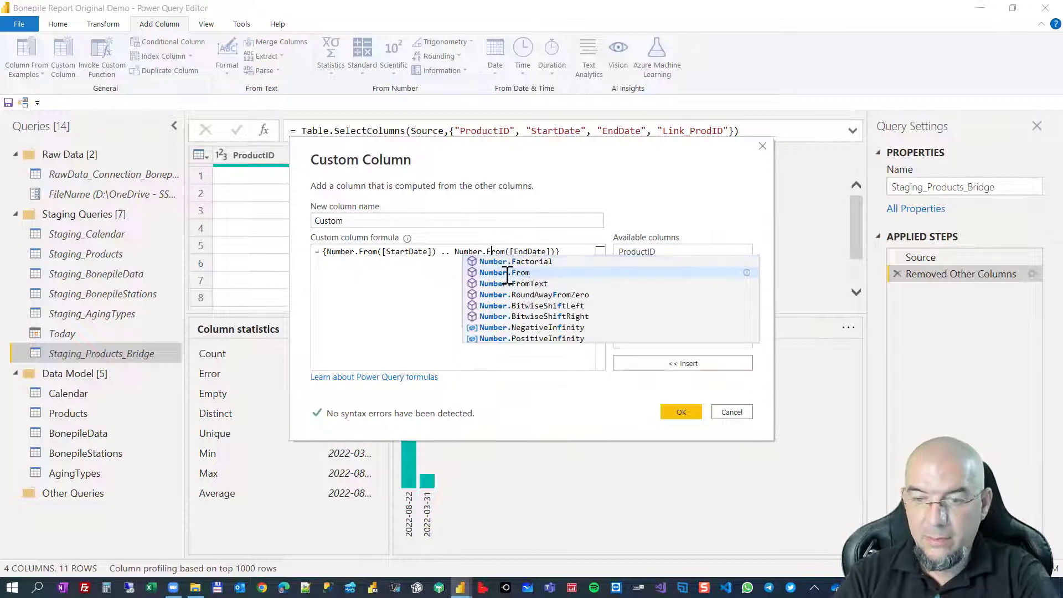
{"action": "left_click", "coordinate": [466, 284]}
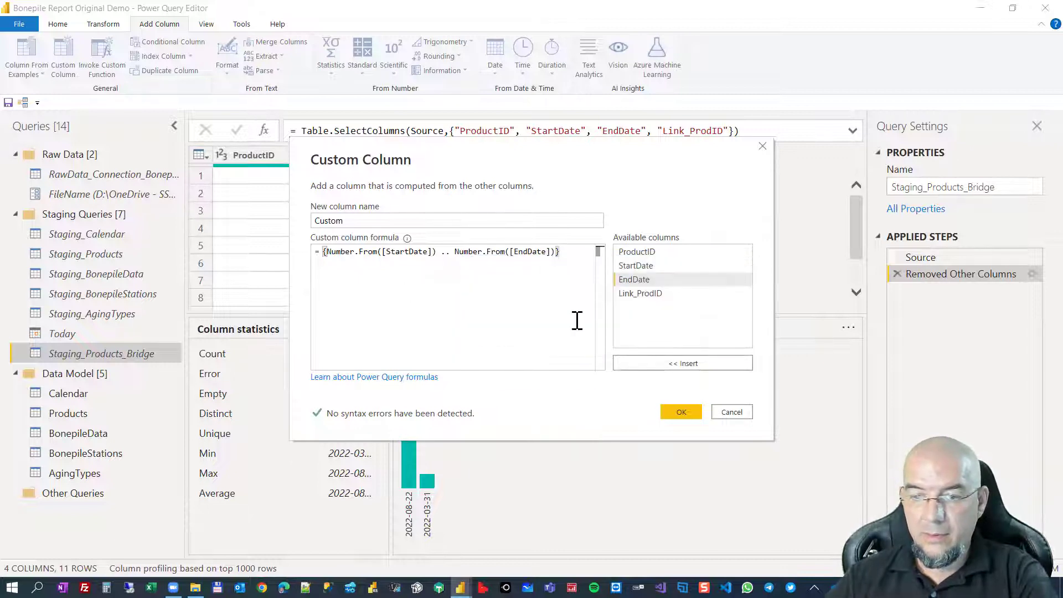
{"action": "left_click", "coordinate": [681, 412]}
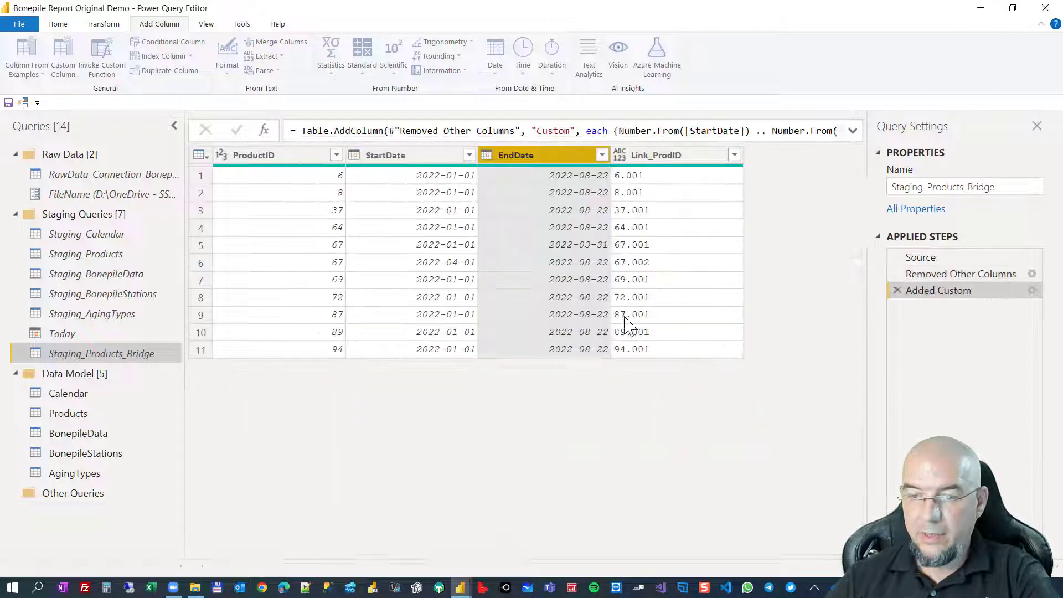
Keep only the Custom, Link_ProdID and ProductID columns, in that order, in Staging_Products_Bridge.
{"action": "left_click", "coordinate": [796, 179]}
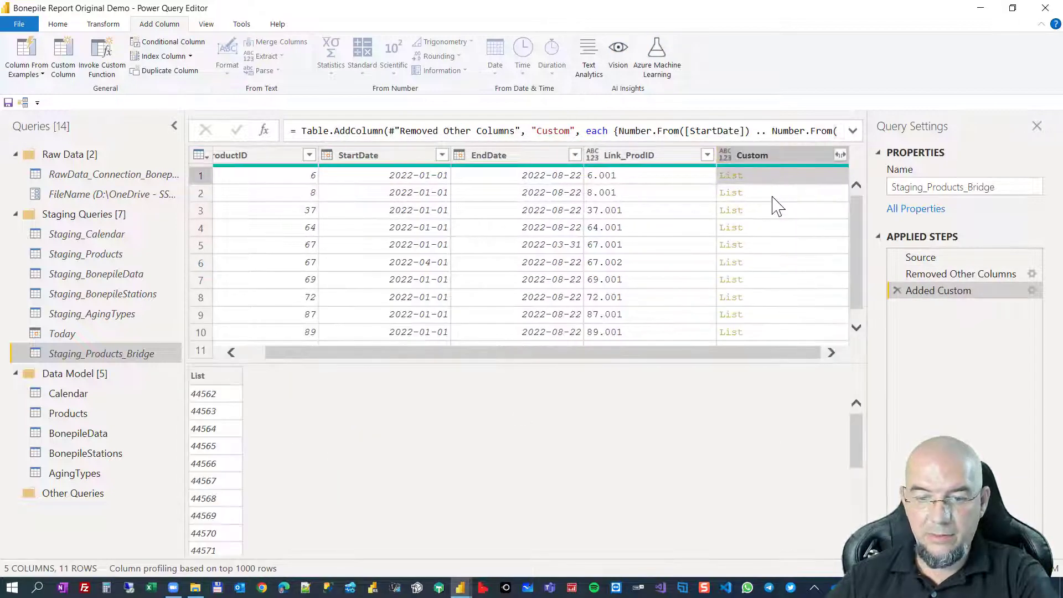
{"action": "left_click", "coordinate": [772, 195]}
{"action": "left_click", "coordinate": [768, 227]}
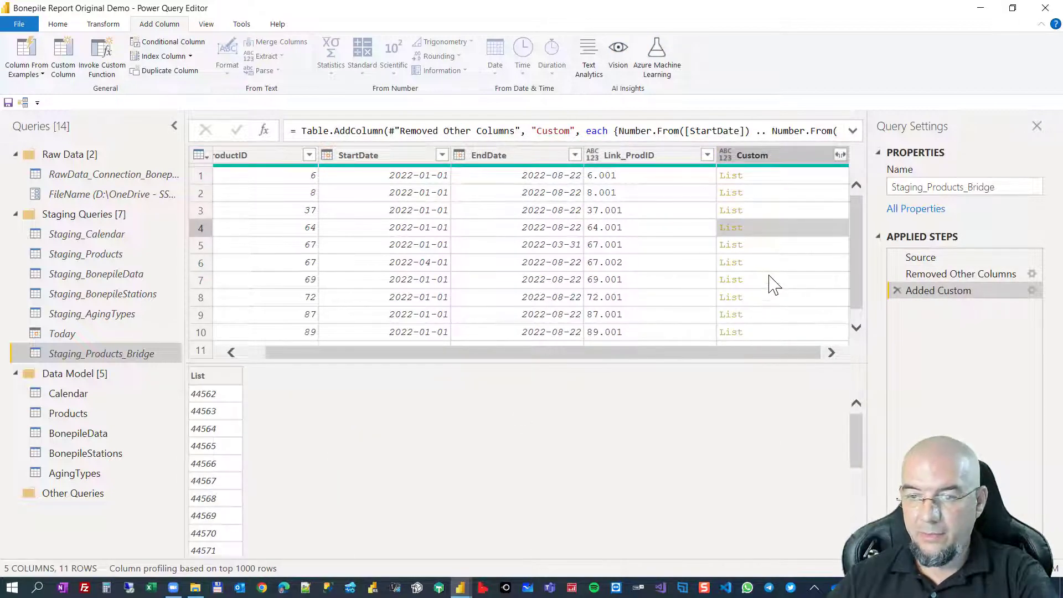
{"action": "left_click_drag", "start_coordinate": [701, 355], "coordinate": [493, 358]}
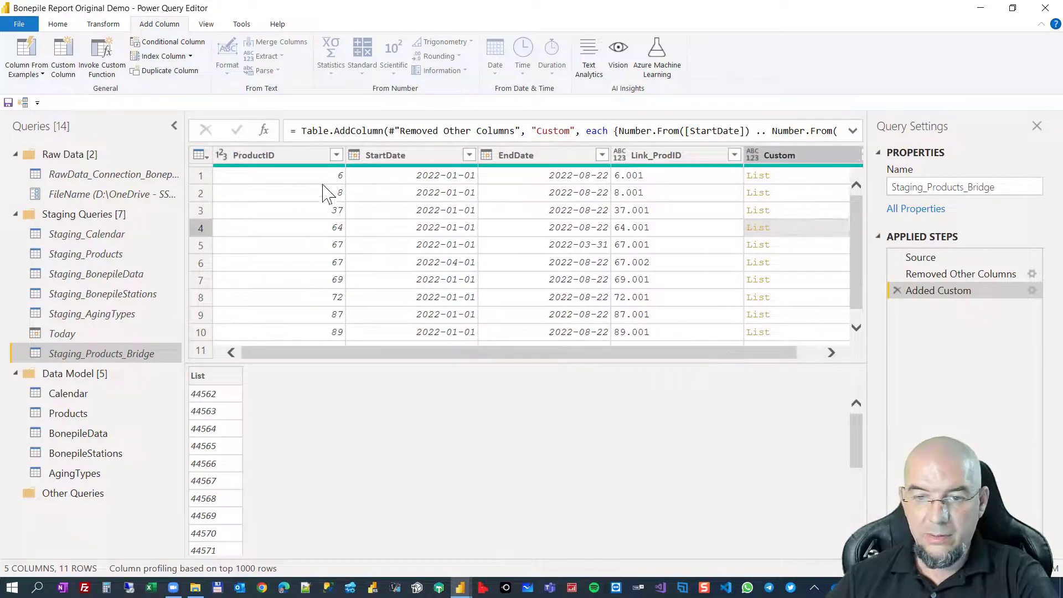
{"action": "left_click", "coordinate": [300, 155]}
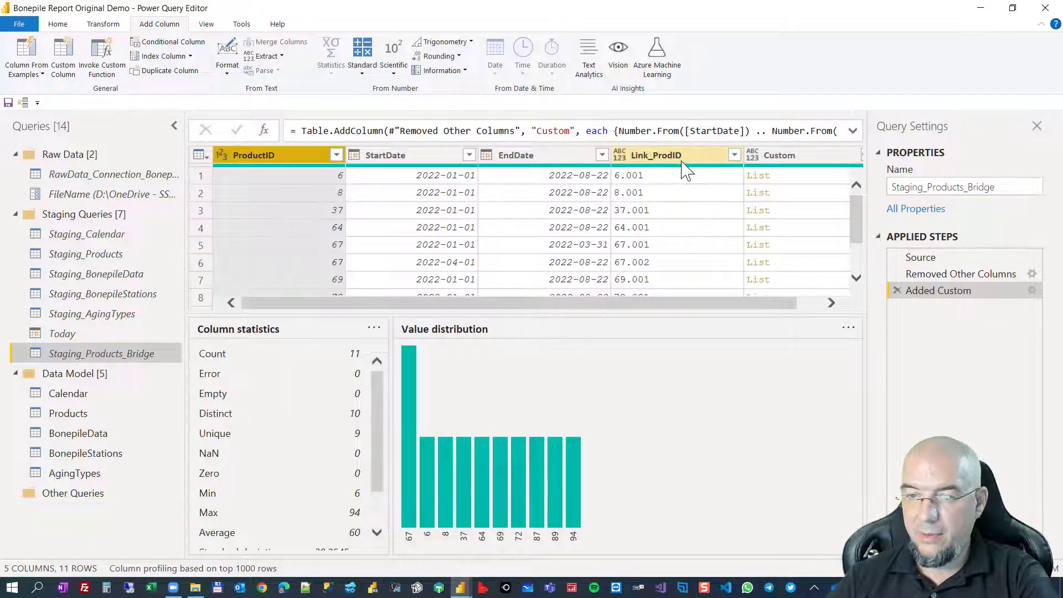
{"action": "left_click", "coordinate": [656, 156]}
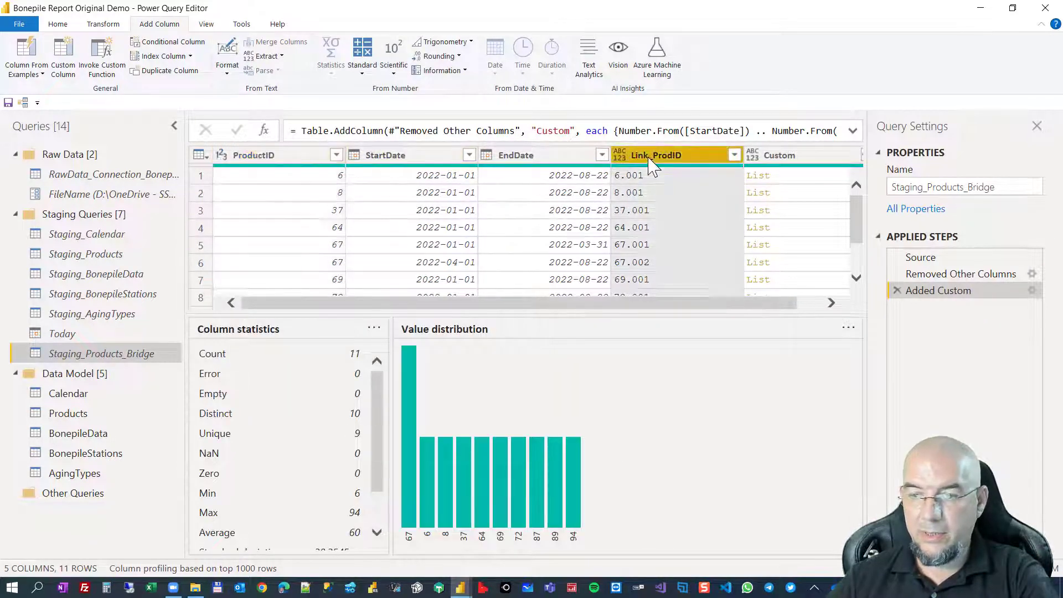
{"action": "left_click", "coordinate": [802, 166]}
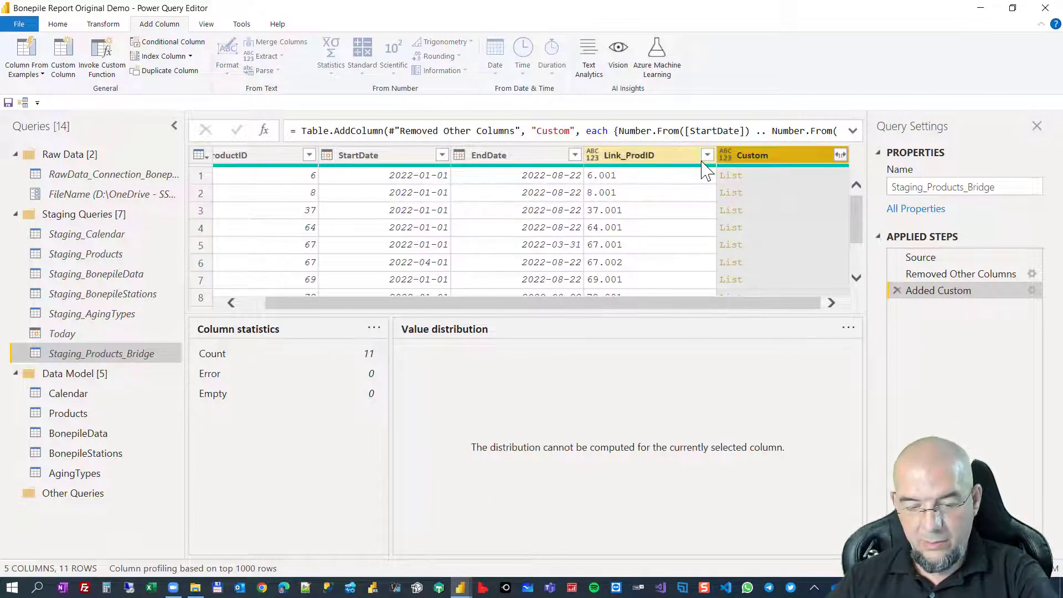
{"action": "left_click", "coordinate": [652, 156], "text": "shift"}
{"action": "left_click", "coordinate": [272, 156], "text": "shift"}
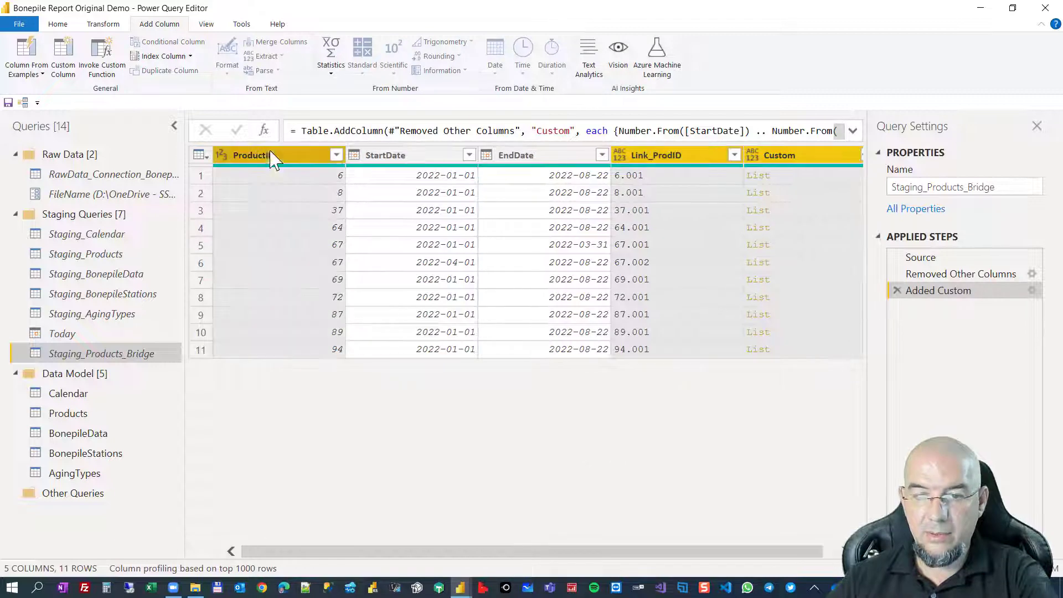
{"action": "right_click", "coordinate": [296, 156]}
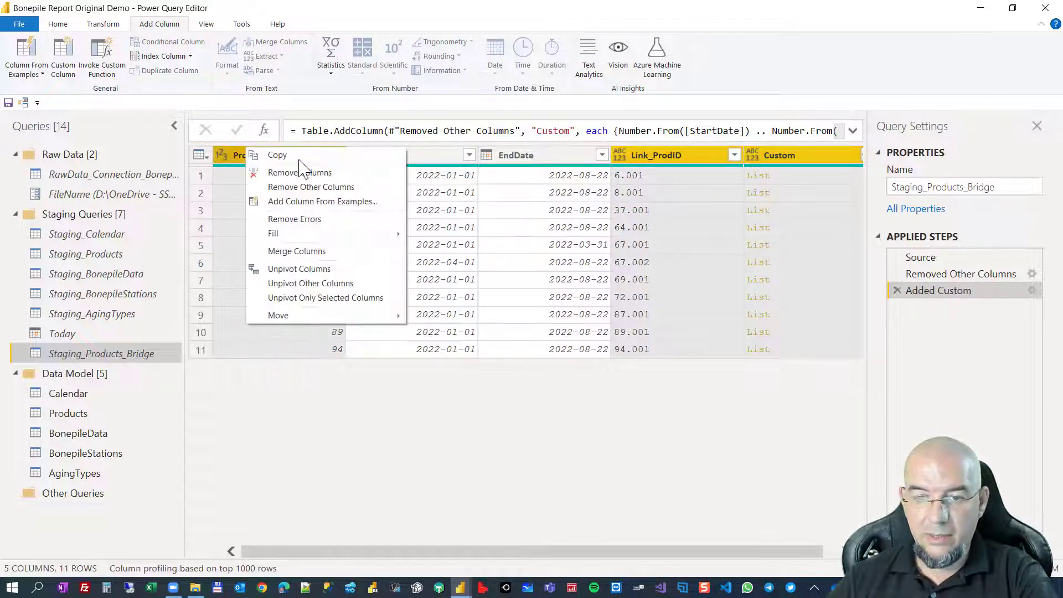
{"action": "left_click", "coordinate": [312, 187]}
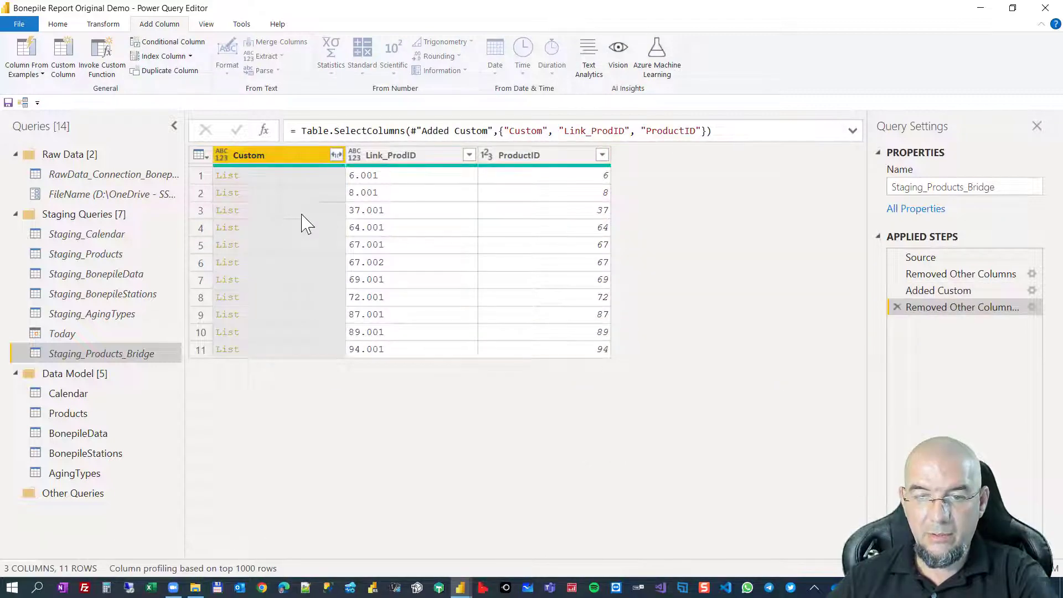
Expand the lists in the Custom column to new rows and set the column's data type to Date.
{"action": "left_click", "coordinate": [336, 155]}
{"action": "left_click", "coordinate": [280, 176]}
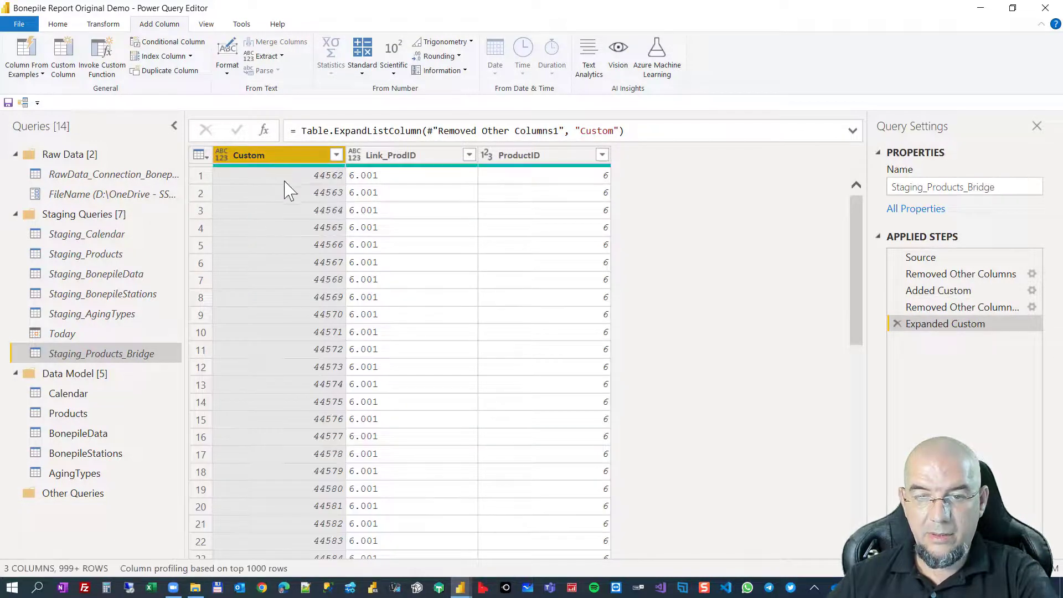
{"action": "left_click", "coordinate": [221, 157]}
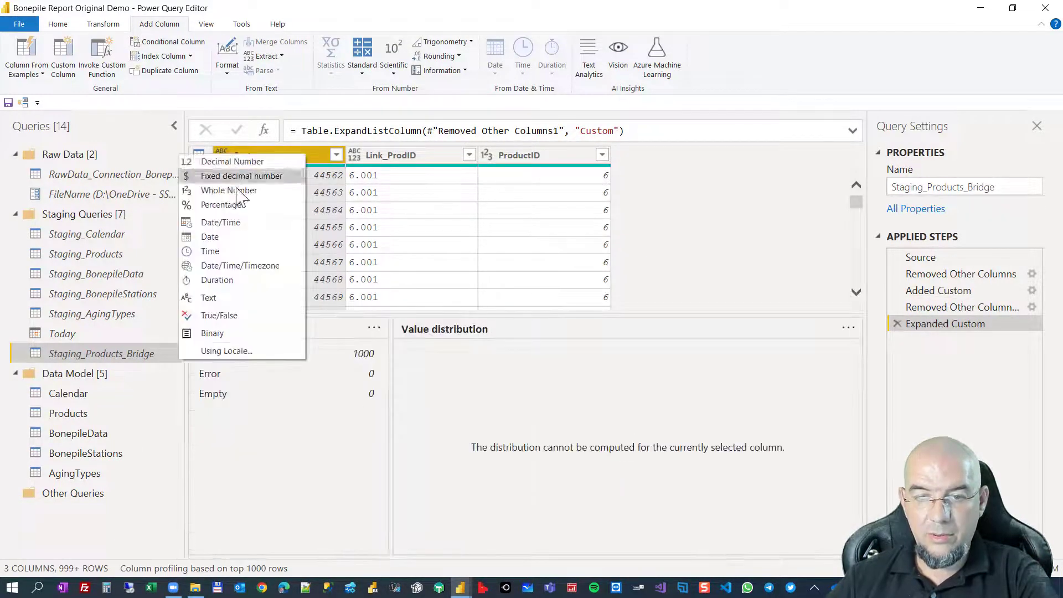
{"action": "left_click", "coordinate": [233, 238]}
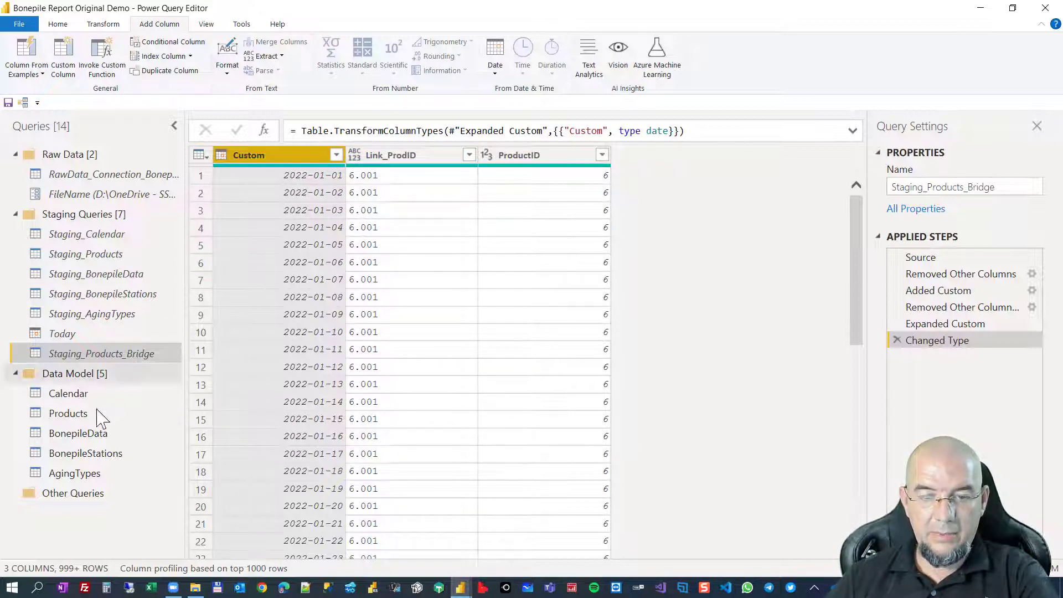
Merge BonepileData with Staging_Products_Bridge using a Left Outer join, matching ProductID to ProductID and ProductionDate to Custom.
{"action": "left_click", "coordinate": [89, 435]}
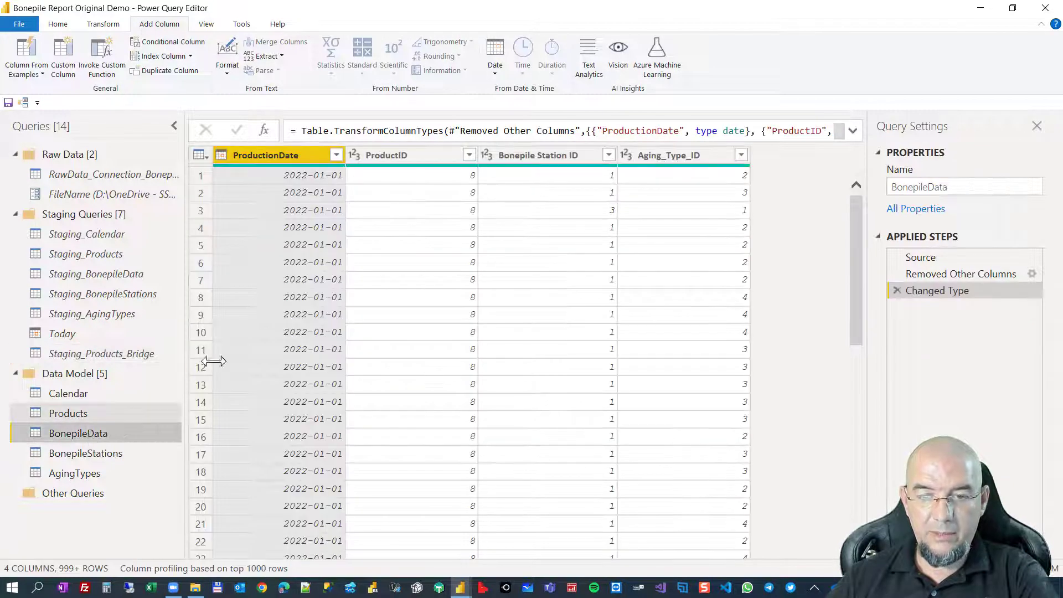
{"action": "left_click", "coordinate": [58, 25]}
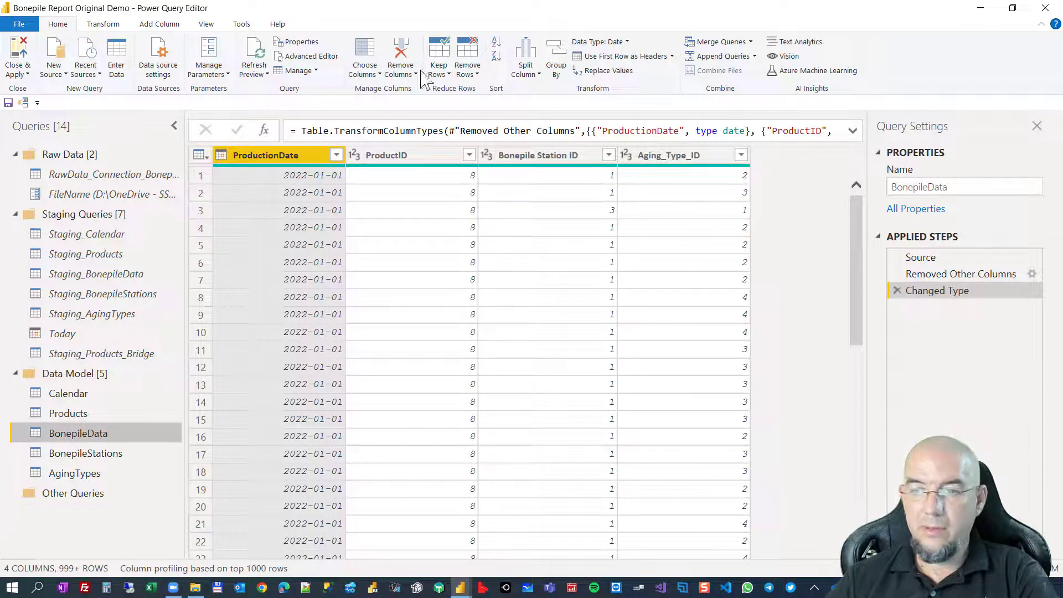
{"action": "left_click", "coordinate": [720, 42]}
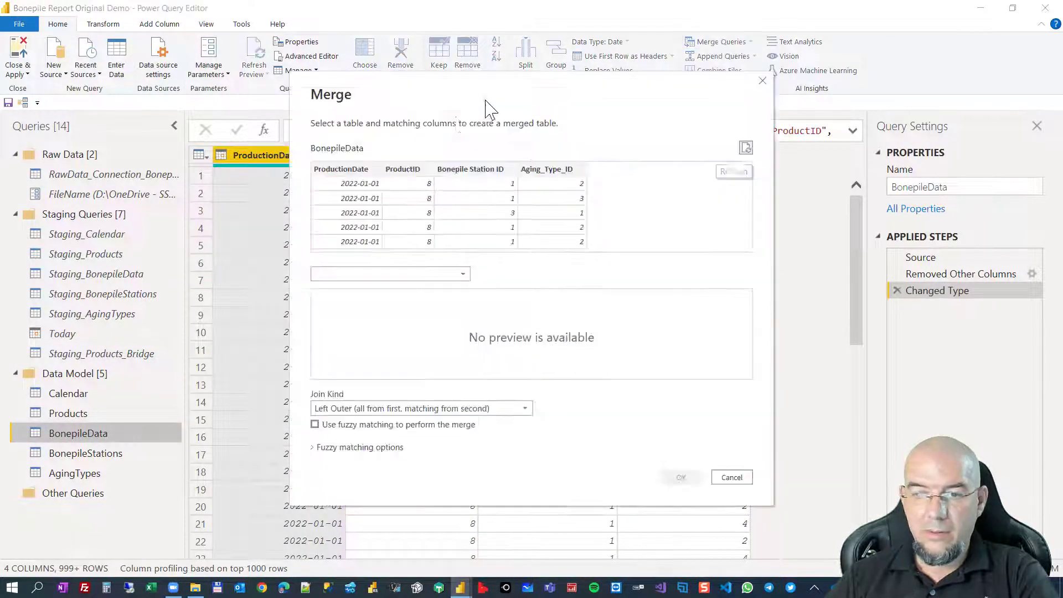
{"action": "left_click", "coordinate": [367, 275]}
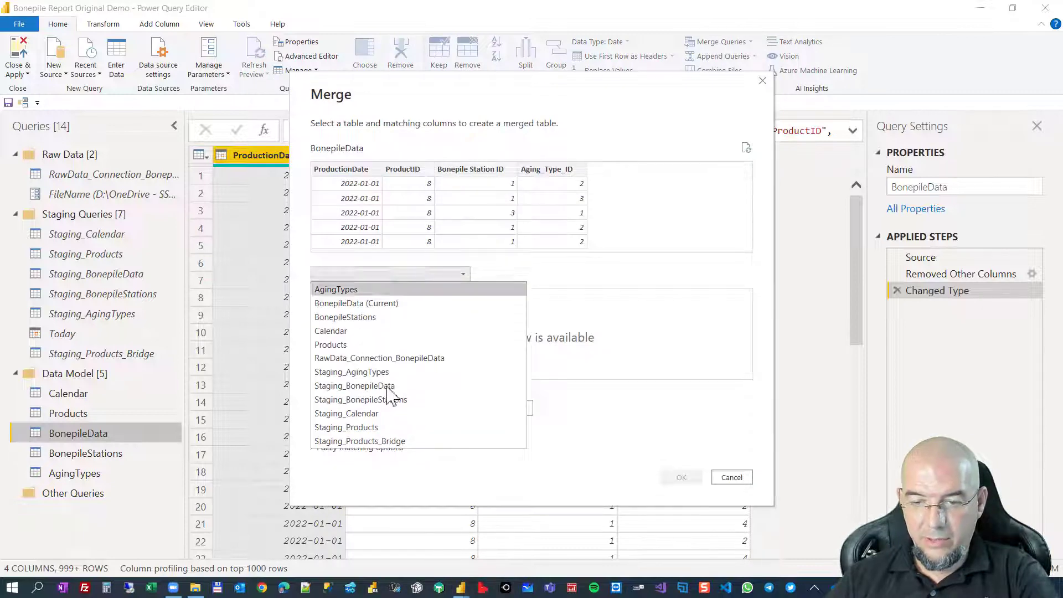
{"action": "left_click", "coordinate": [392, 441]}
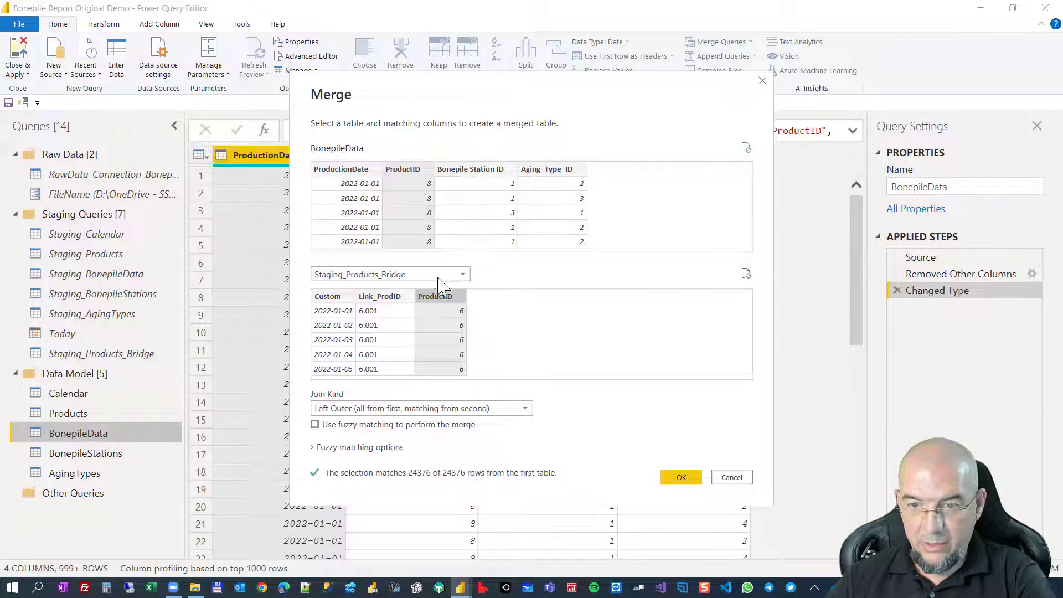
{"action": "left_click", "coordinate": [346, 169], "text": "ctrl"}
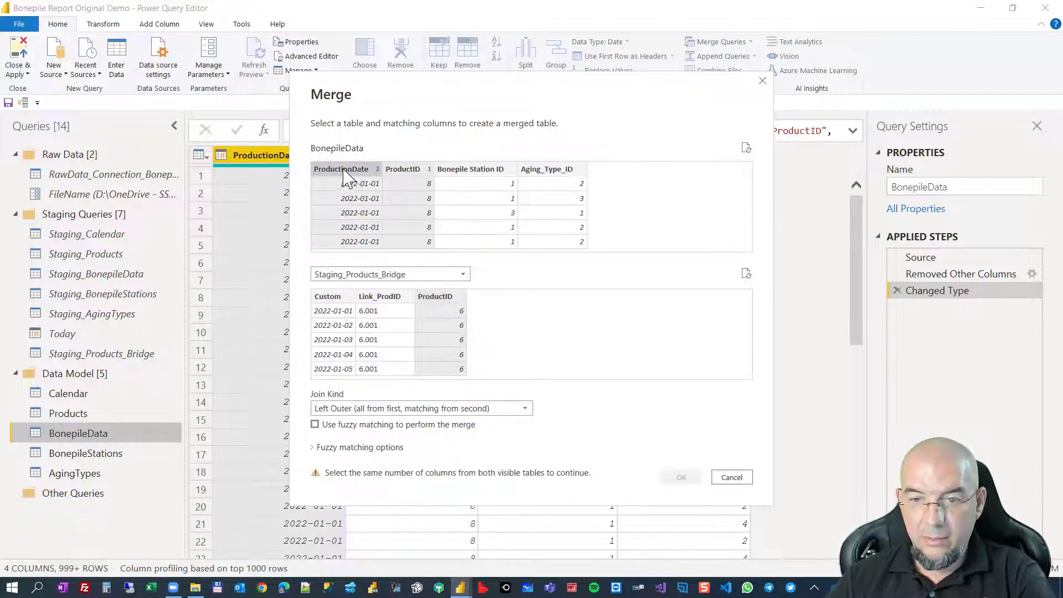
{"action": "left_click", "coordinate": [334, 299], "text": "ctrl"}
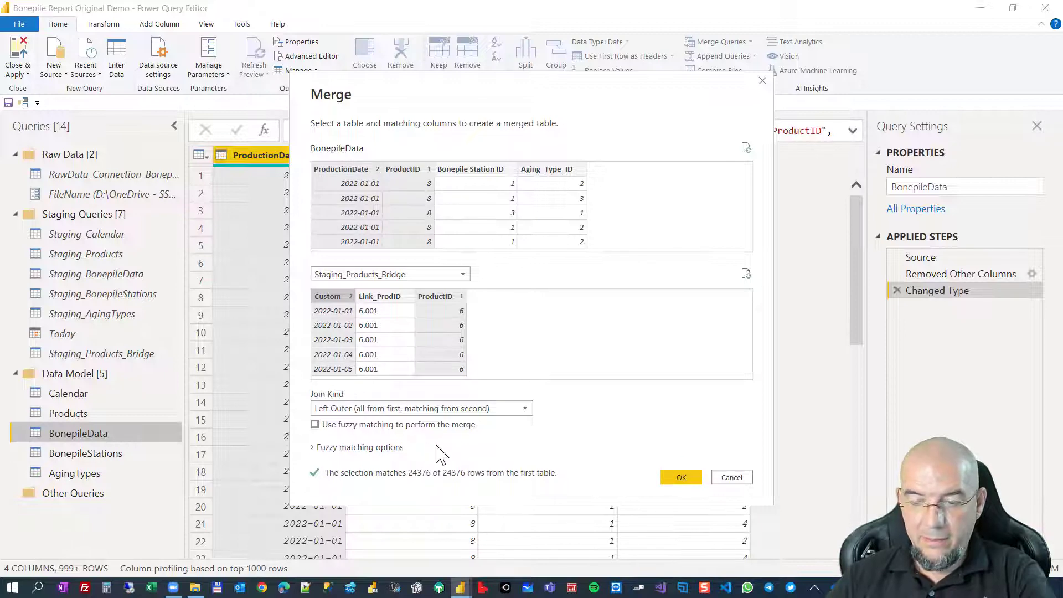
{"action": "left_click", "coordinate": [676, 475]}
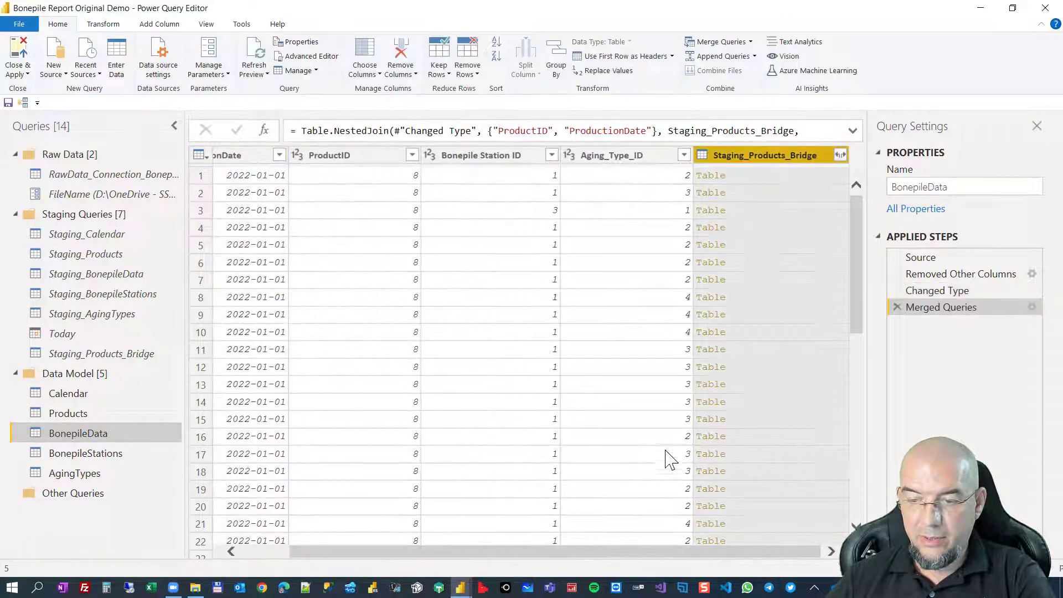
Expand only Link_ProdID from the merged Staging_Products_Bridge column, without the original column name as prefix.
{"action": "left_click", "coordinate": [840, 154]}
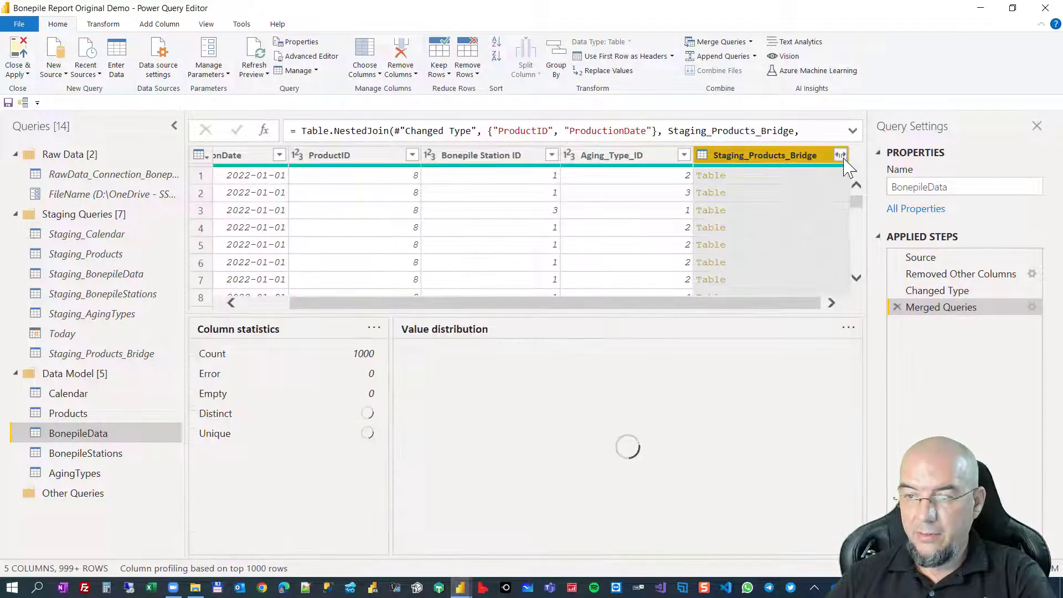
{"action": "left_click", "coordinate": [631, 222]}
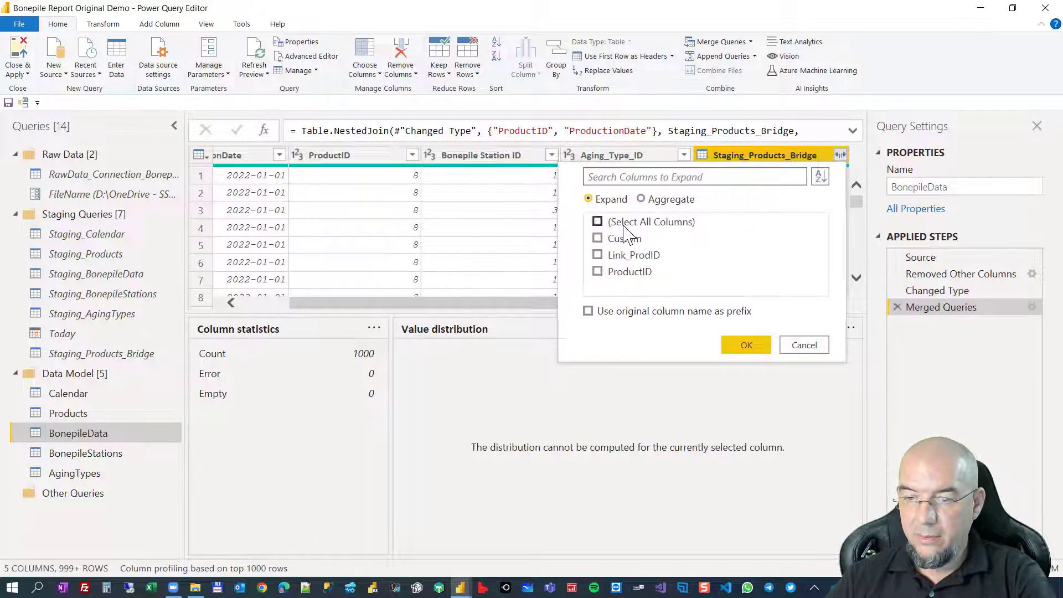
{"action": "left_click", "coordinate": [630, 254]}
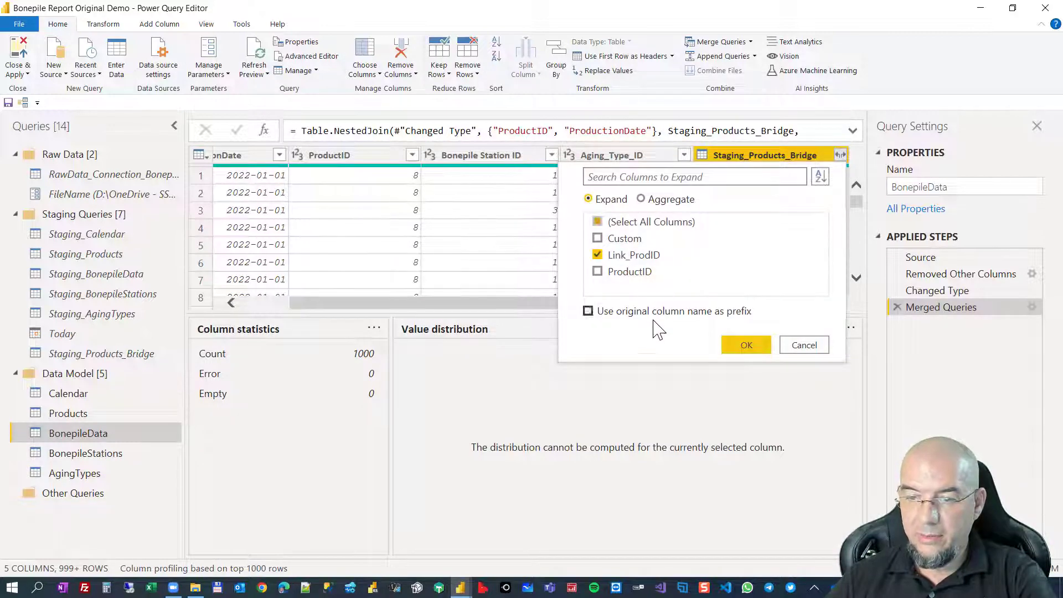
{"action": "left_click", "coordinate": [745, 346]}
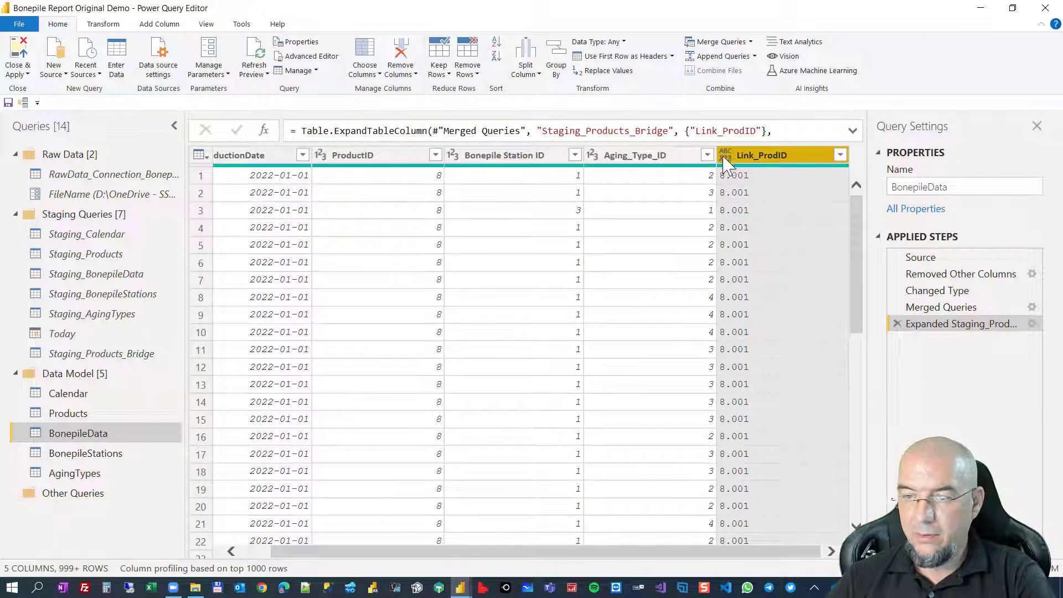
Set the data type of the Link_ProdID column to Text in both BonepileData and Staging_Products.
{"action": "left_click", "coordinate": [725, 155]}
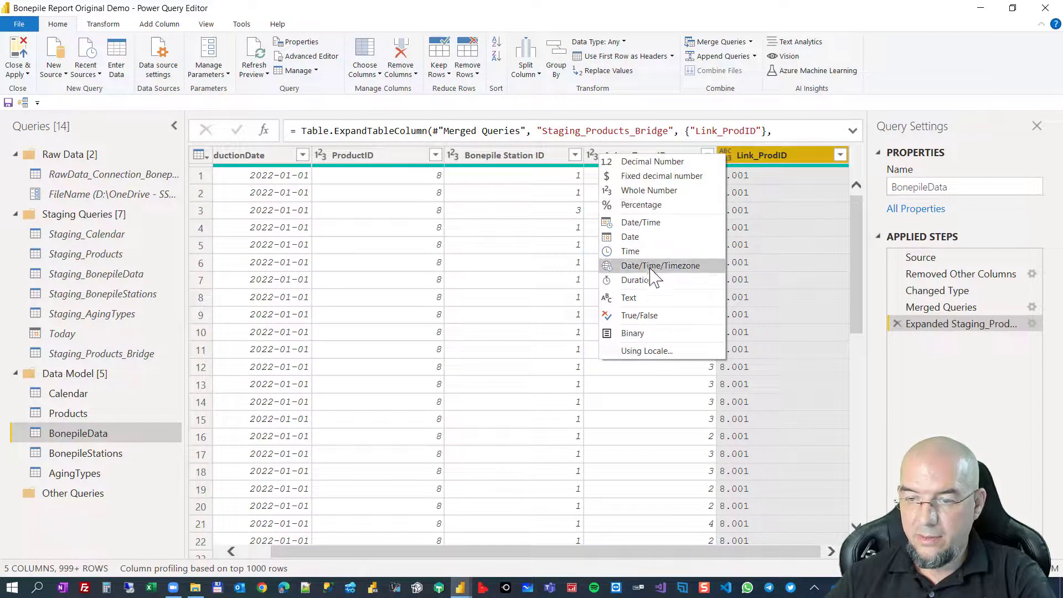
{"action": "left_click", "coordinate": [629, 298]}
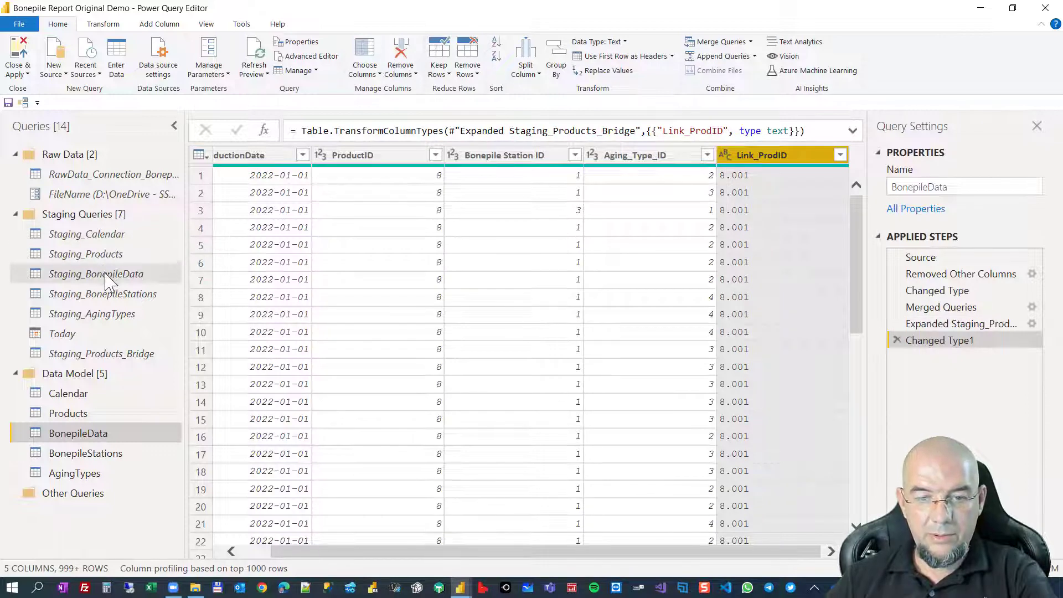
{"action": "left_click", "coordinate": [108, 257]}
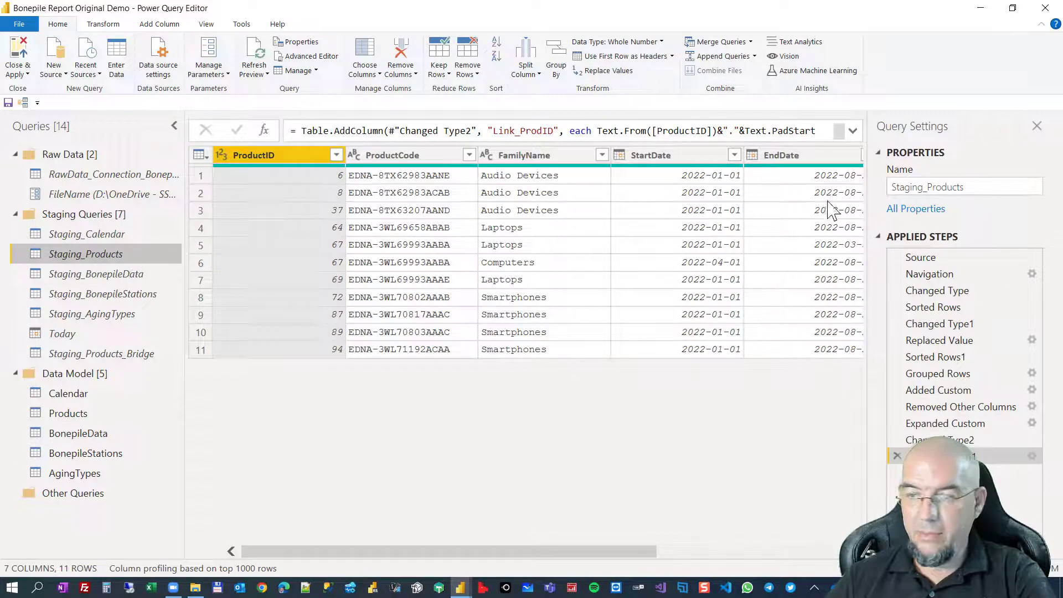
{"action": "left_click_drag", "start_coordinate": [621, 551], "coordinate": [800, 551]}
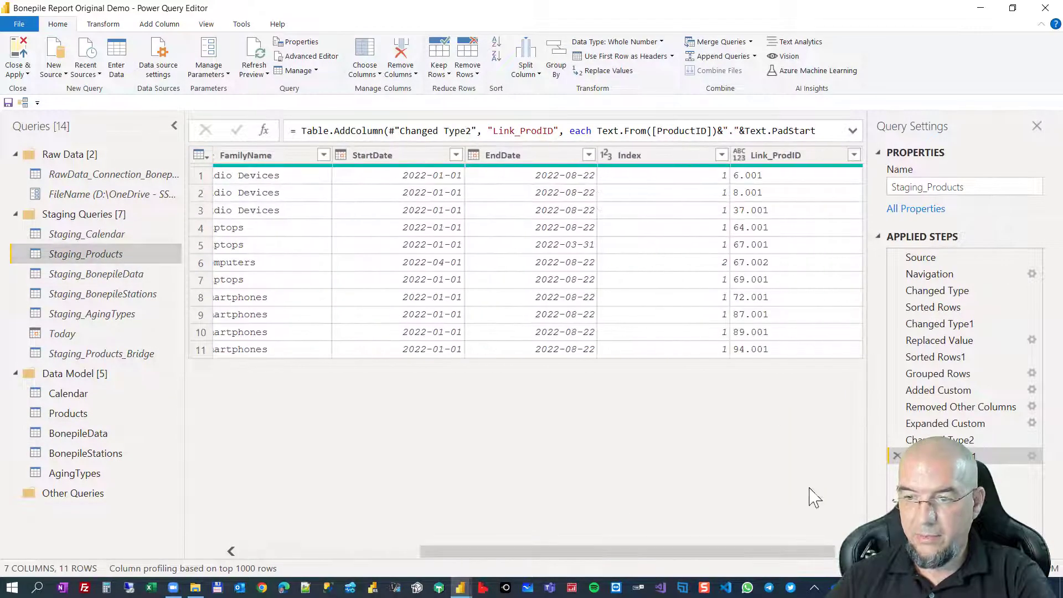
{"action": "left_click", "coordinate": [738, 155]}
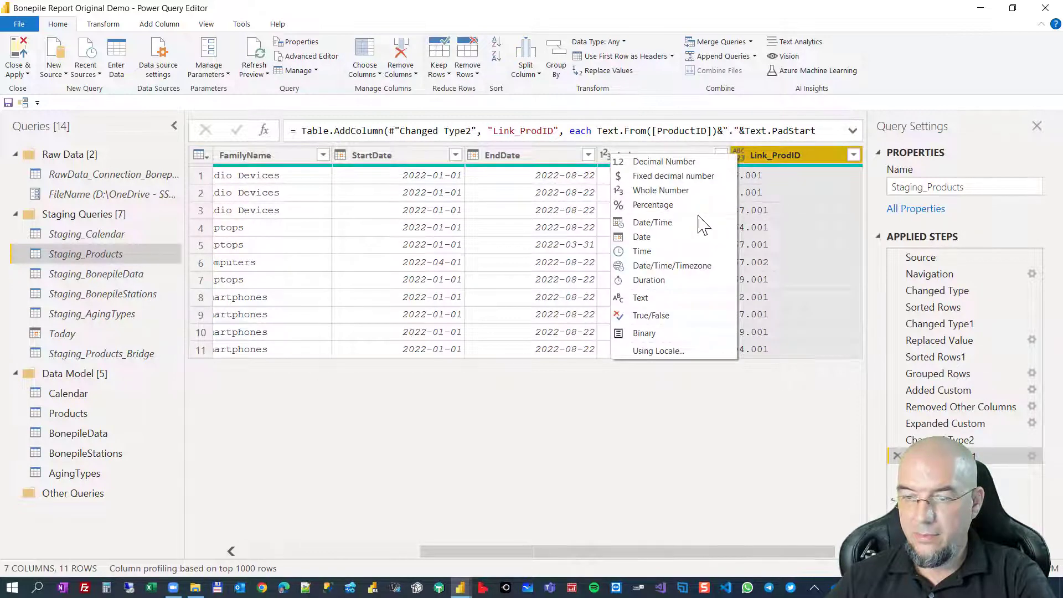
{"action": "left_click", "coordinate": [641, 297]}
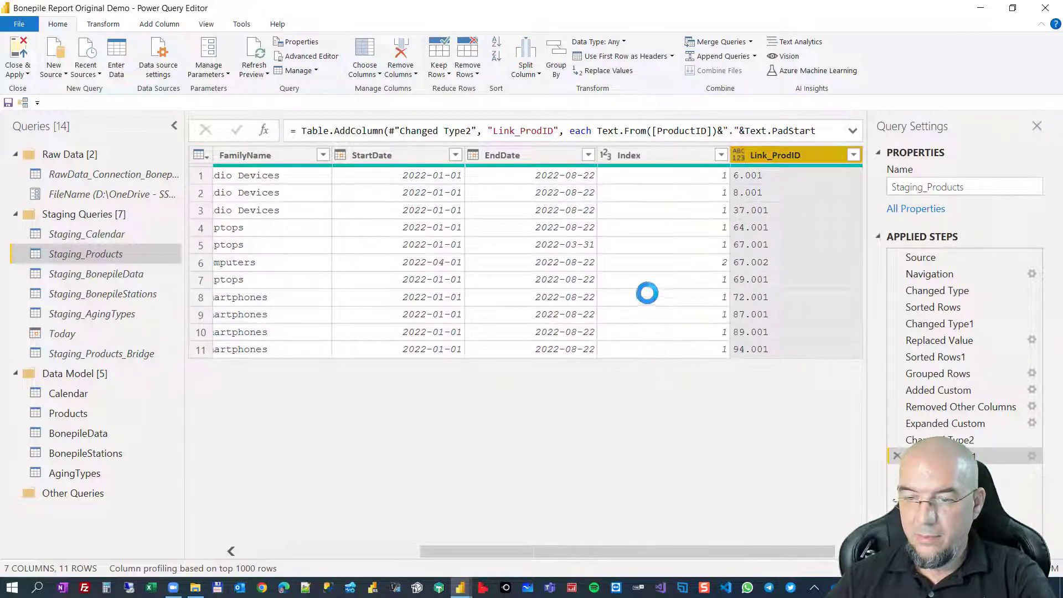
Remove the Index column from Staging_Products and apply the query changes to the report.
{"action": "left_click", "coordinate": [659, 161]}
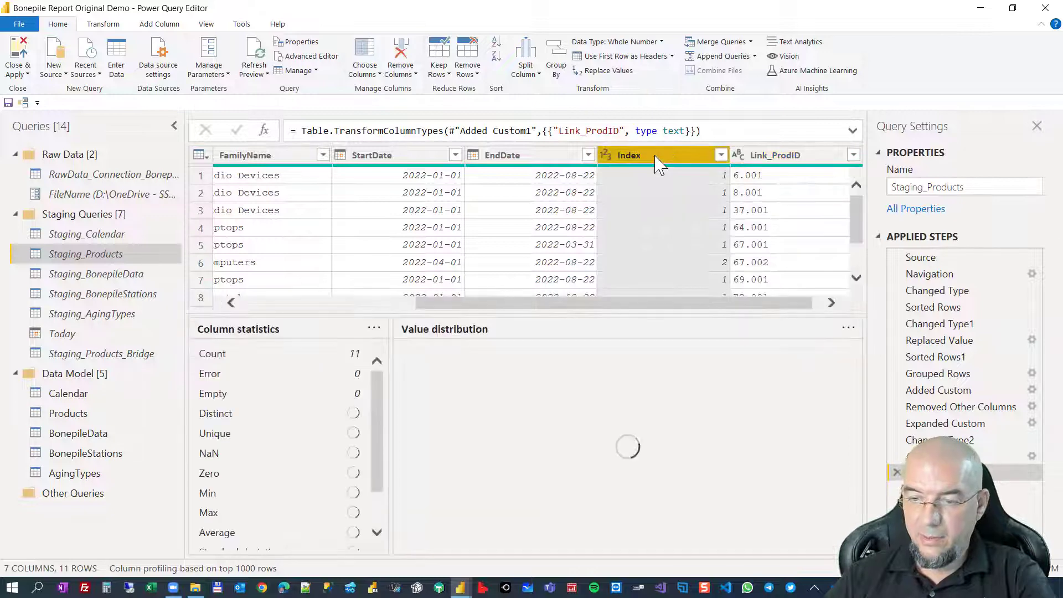
{"action": "key", "text": "Delete"}
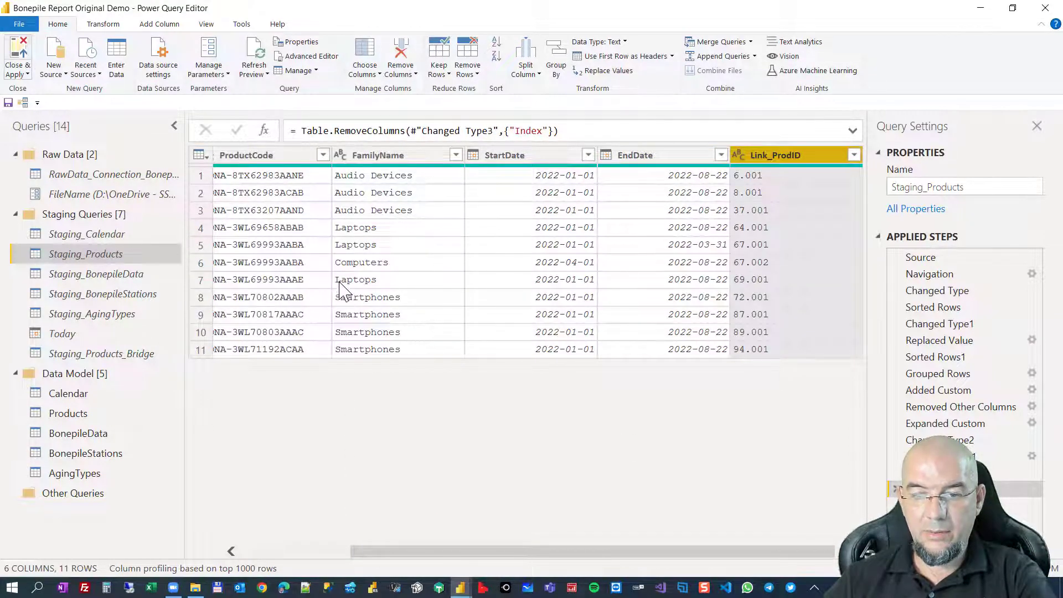
{"action": "left_click", "coordinate": [28, 56]}
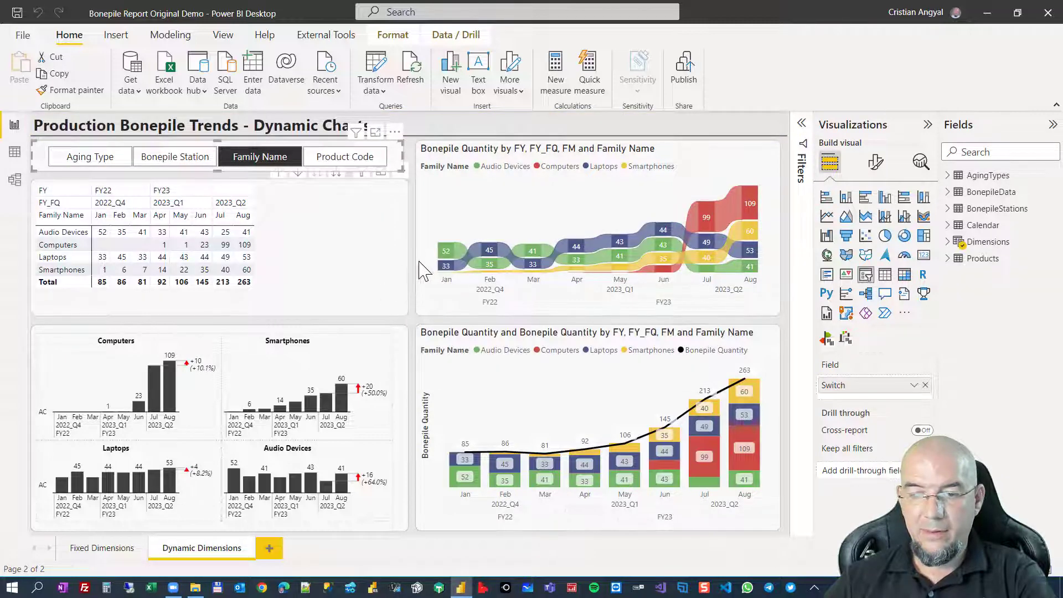
Hide the Link_ProdID field of the BonepileData table from report view in the data model.
{"action": "left_click", "coordinate": [15, 179]}
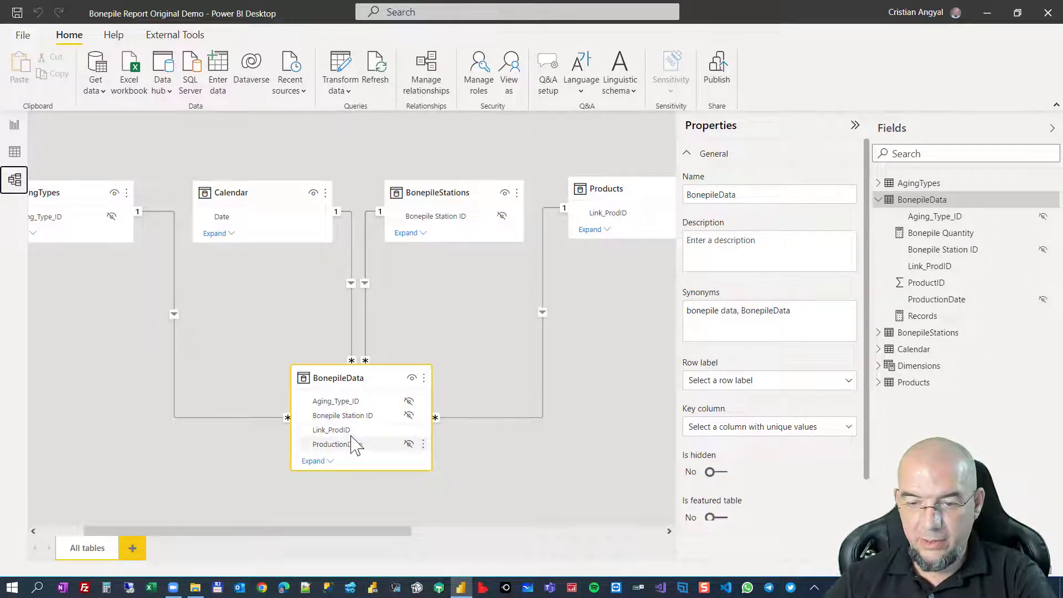
{"action": "left_click", "coordinate": [407, 431]}
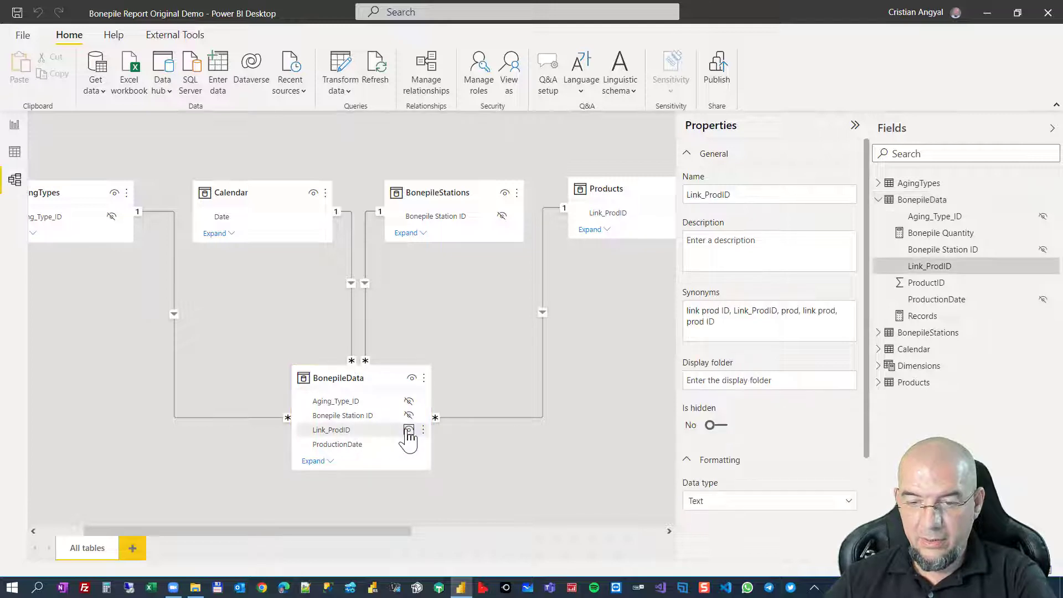
{"action": "left_click", "coordinate": [409, 430]}
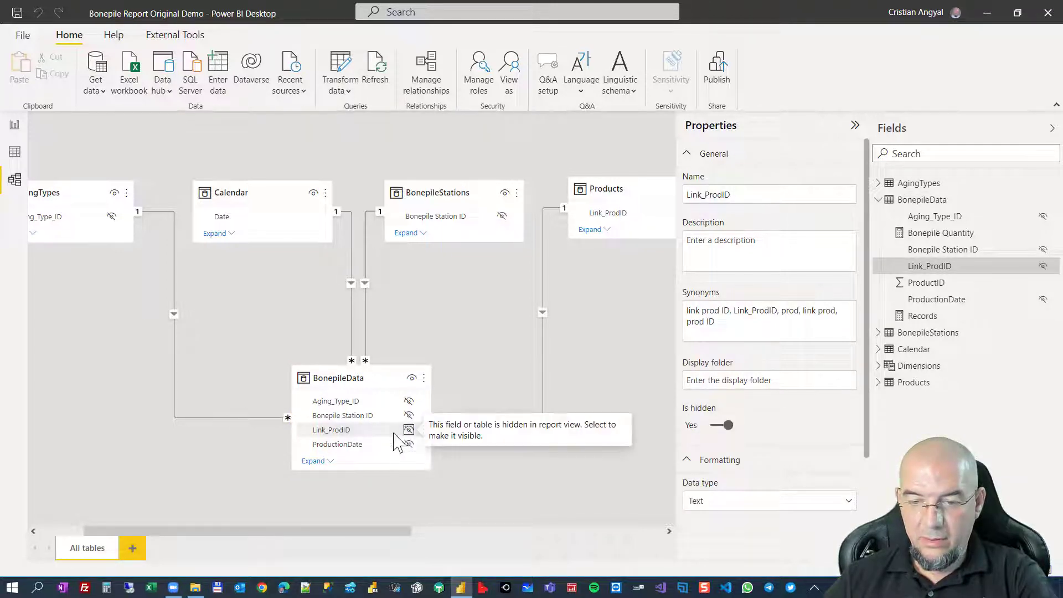
Review the Dynamic Dimensions report page by Product Code, Bonepile Station, Aging Type and Family Name.
{"action": "left_click", "coordinate": [14, 124]}
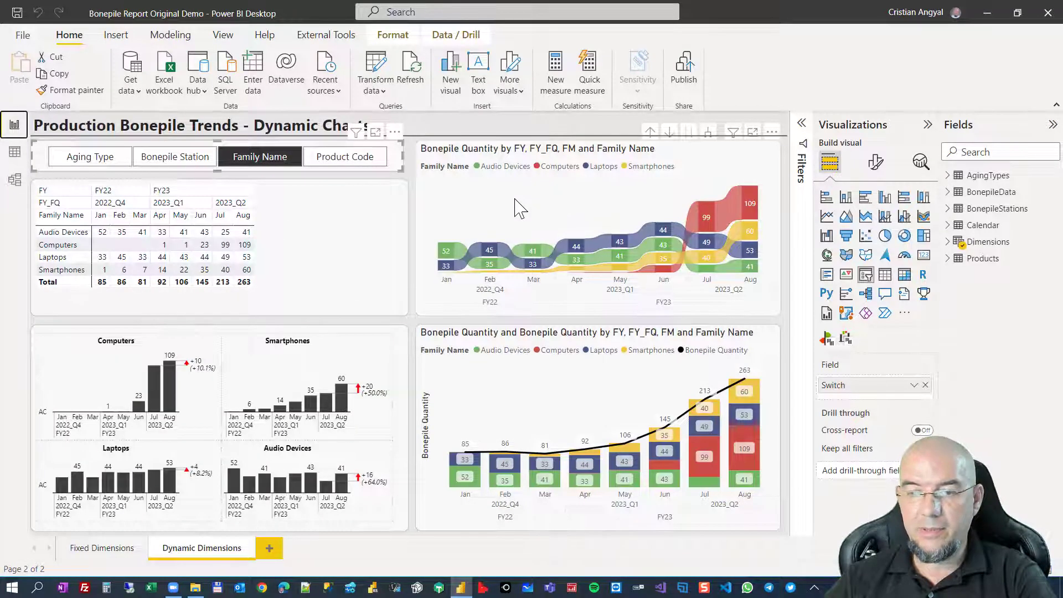
{"action": "left_click", "coordinate": [370, 157]}
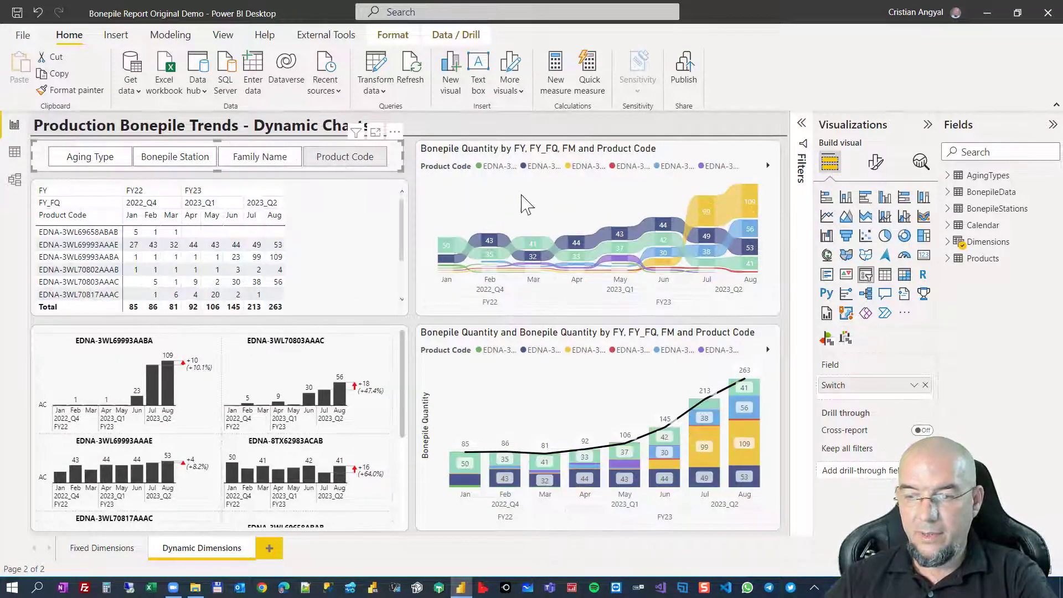
{"action": "left_click", "coordinate": [166, 158]}
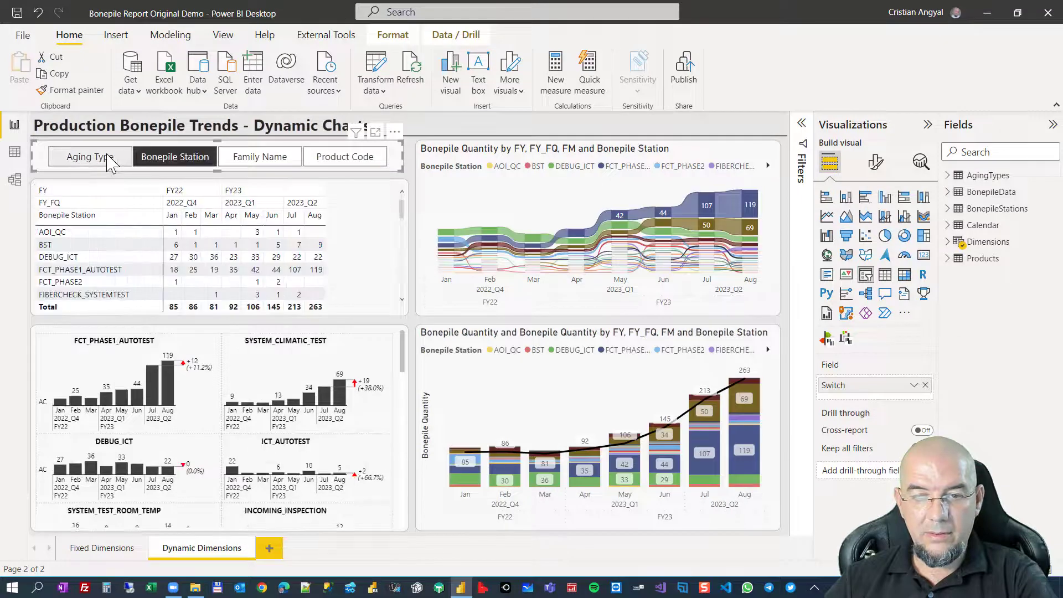
{"action": "left_click", "coordinate": [109, 160]}
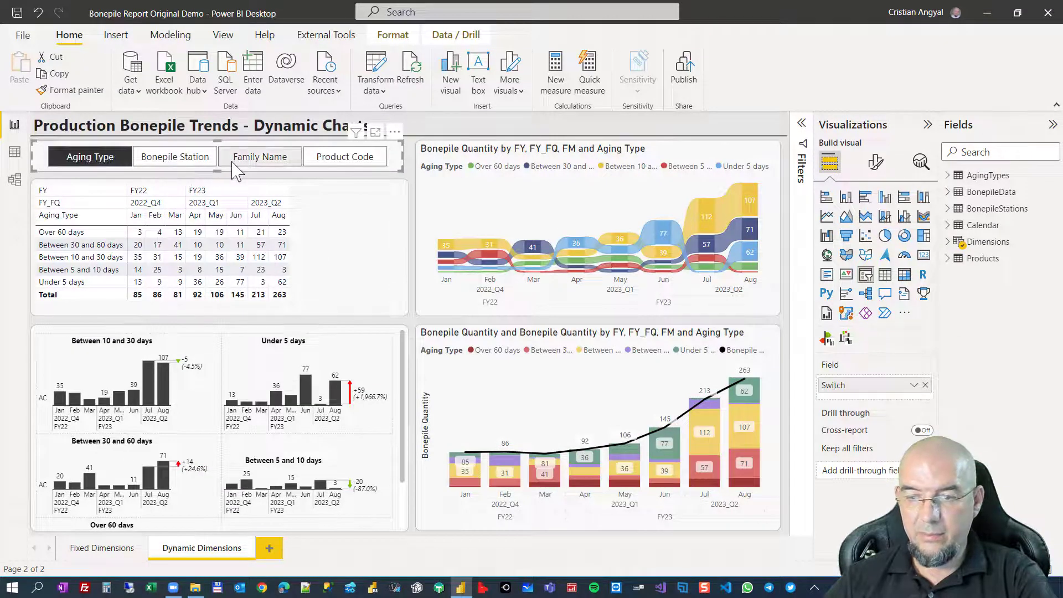
{"action": "left_click", "coordinate": [264, 159]}
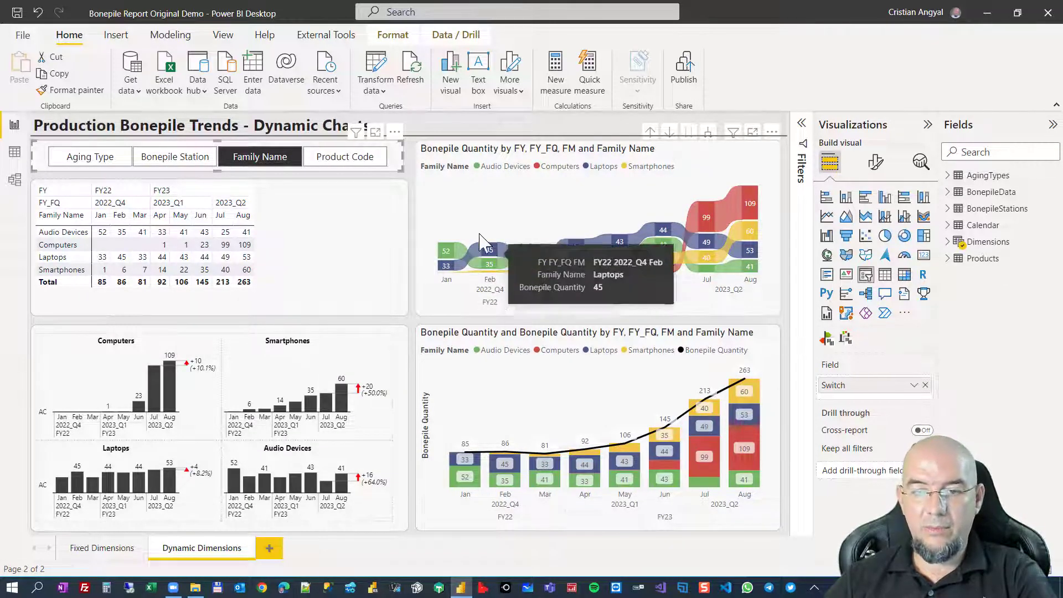
{"action": "left_click", "coordinate": [412, 168]}
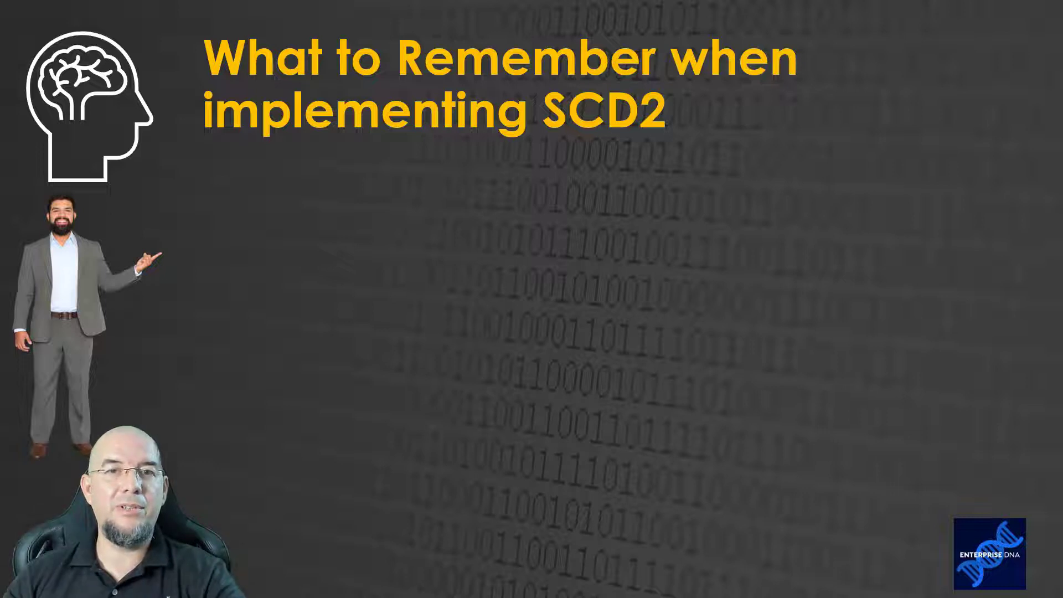
{"action": "key", "text": "Right"}
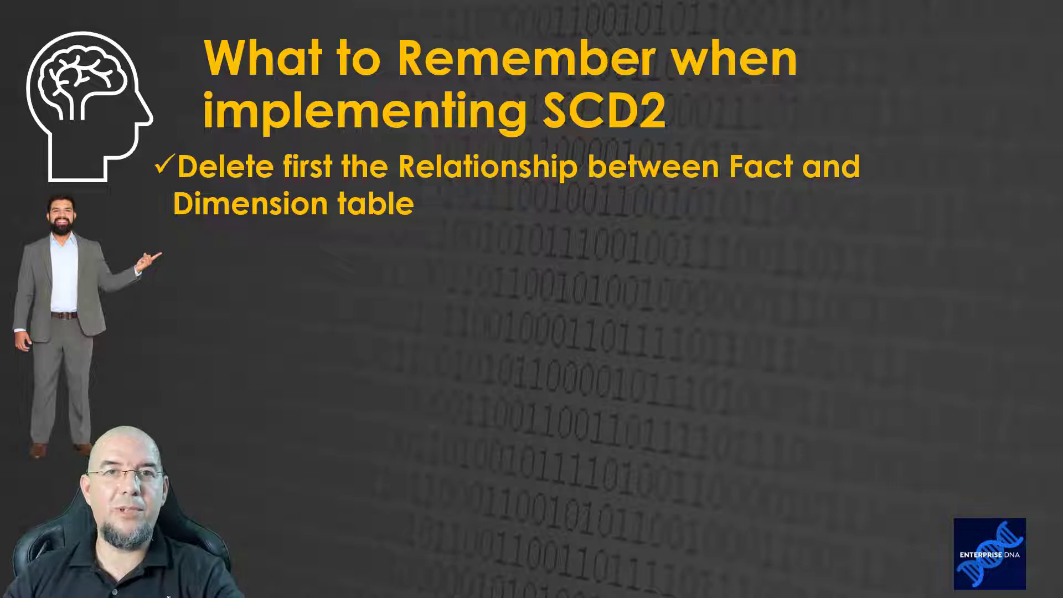
{"action": "key", "text": "Right"}
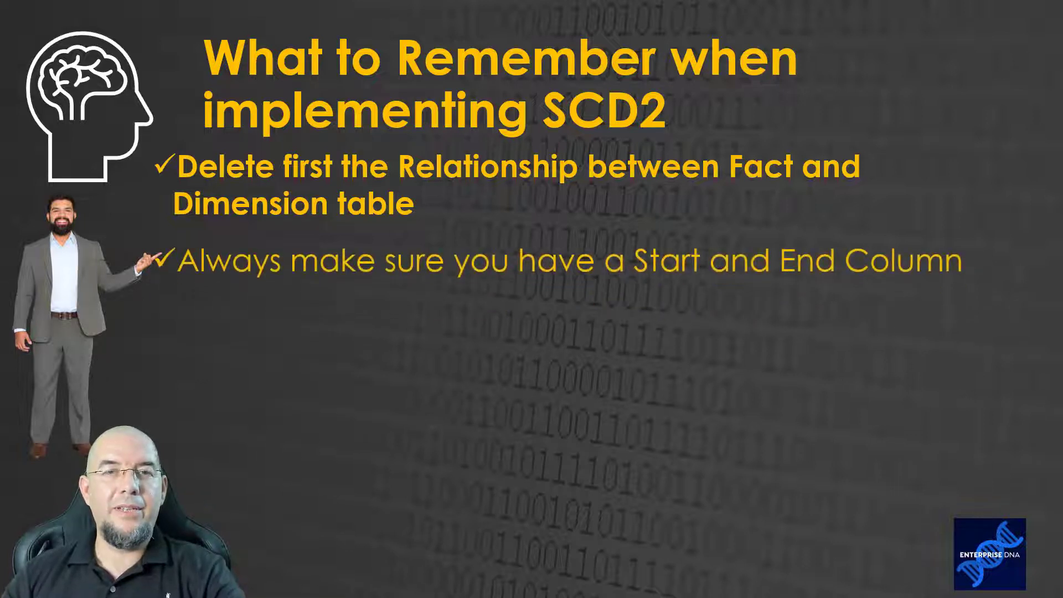